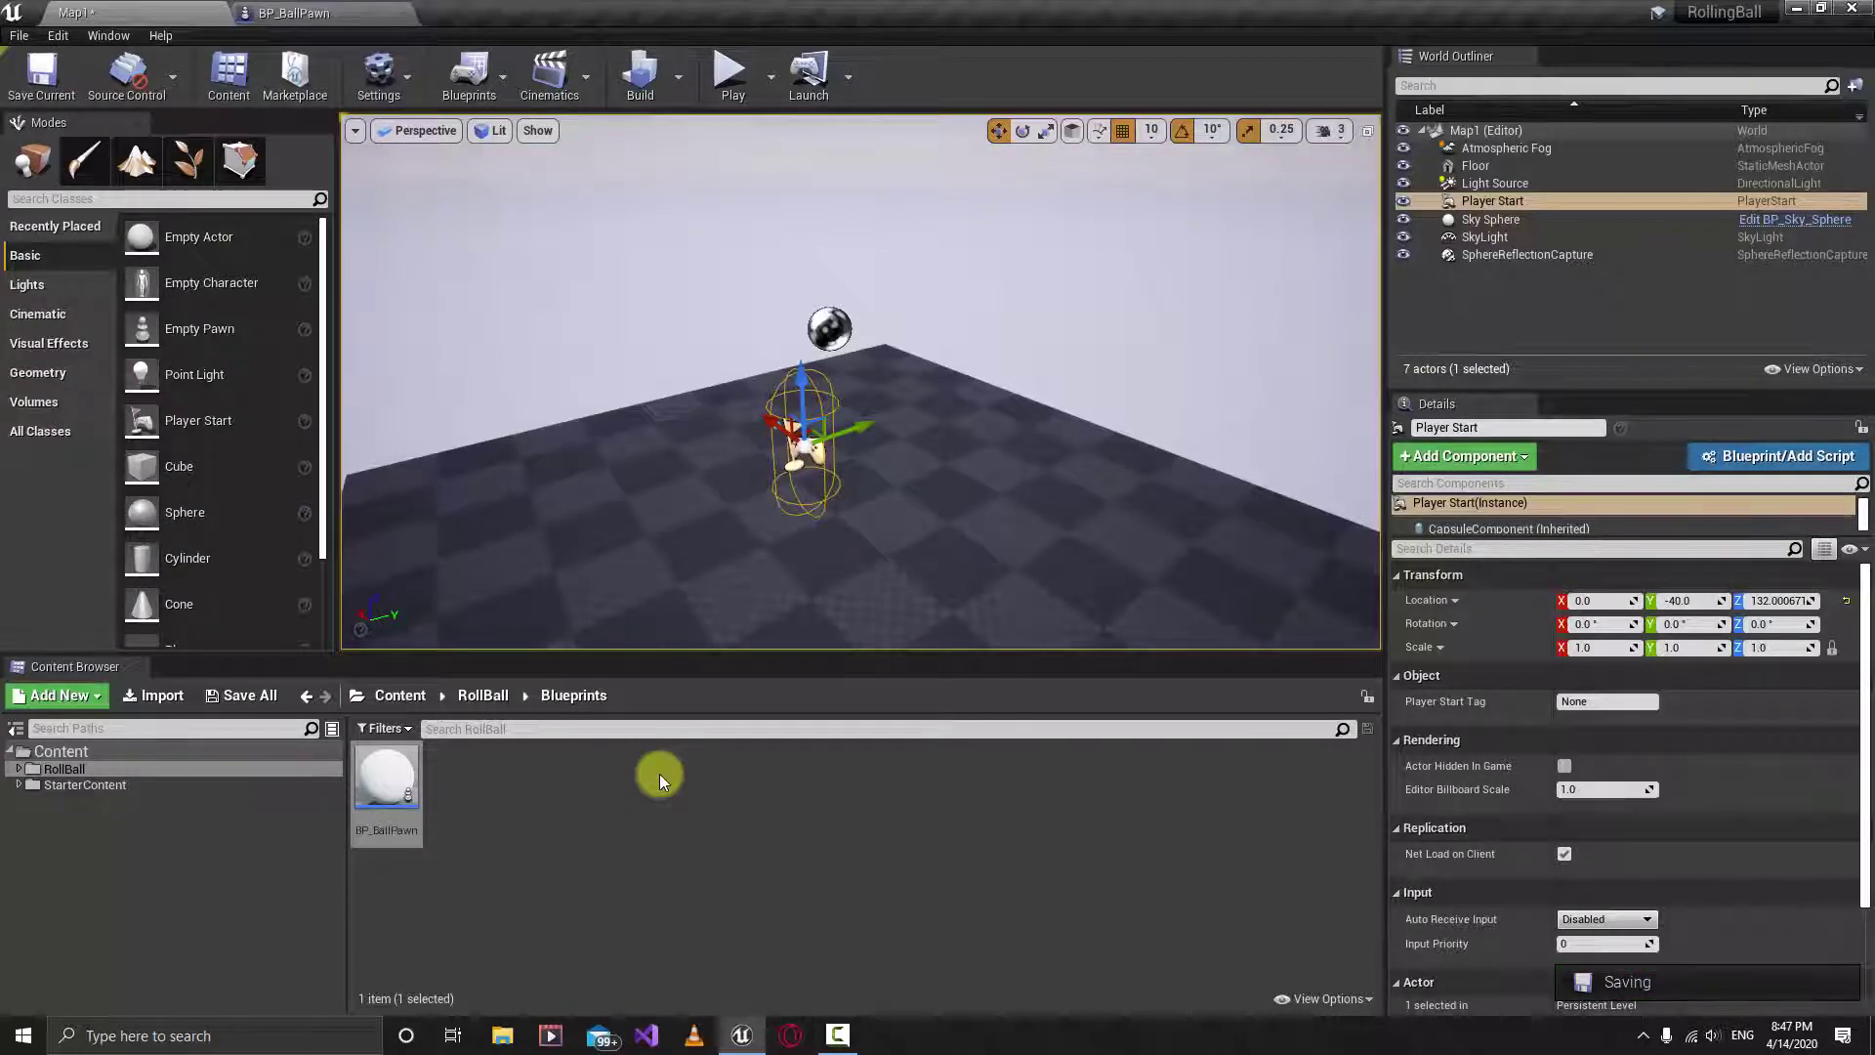
# Step: Create a Game Mode Base blueprint class named BP_BallMode in the RollBall Blueprints folder
pyautogui.rightClick(659, 774)
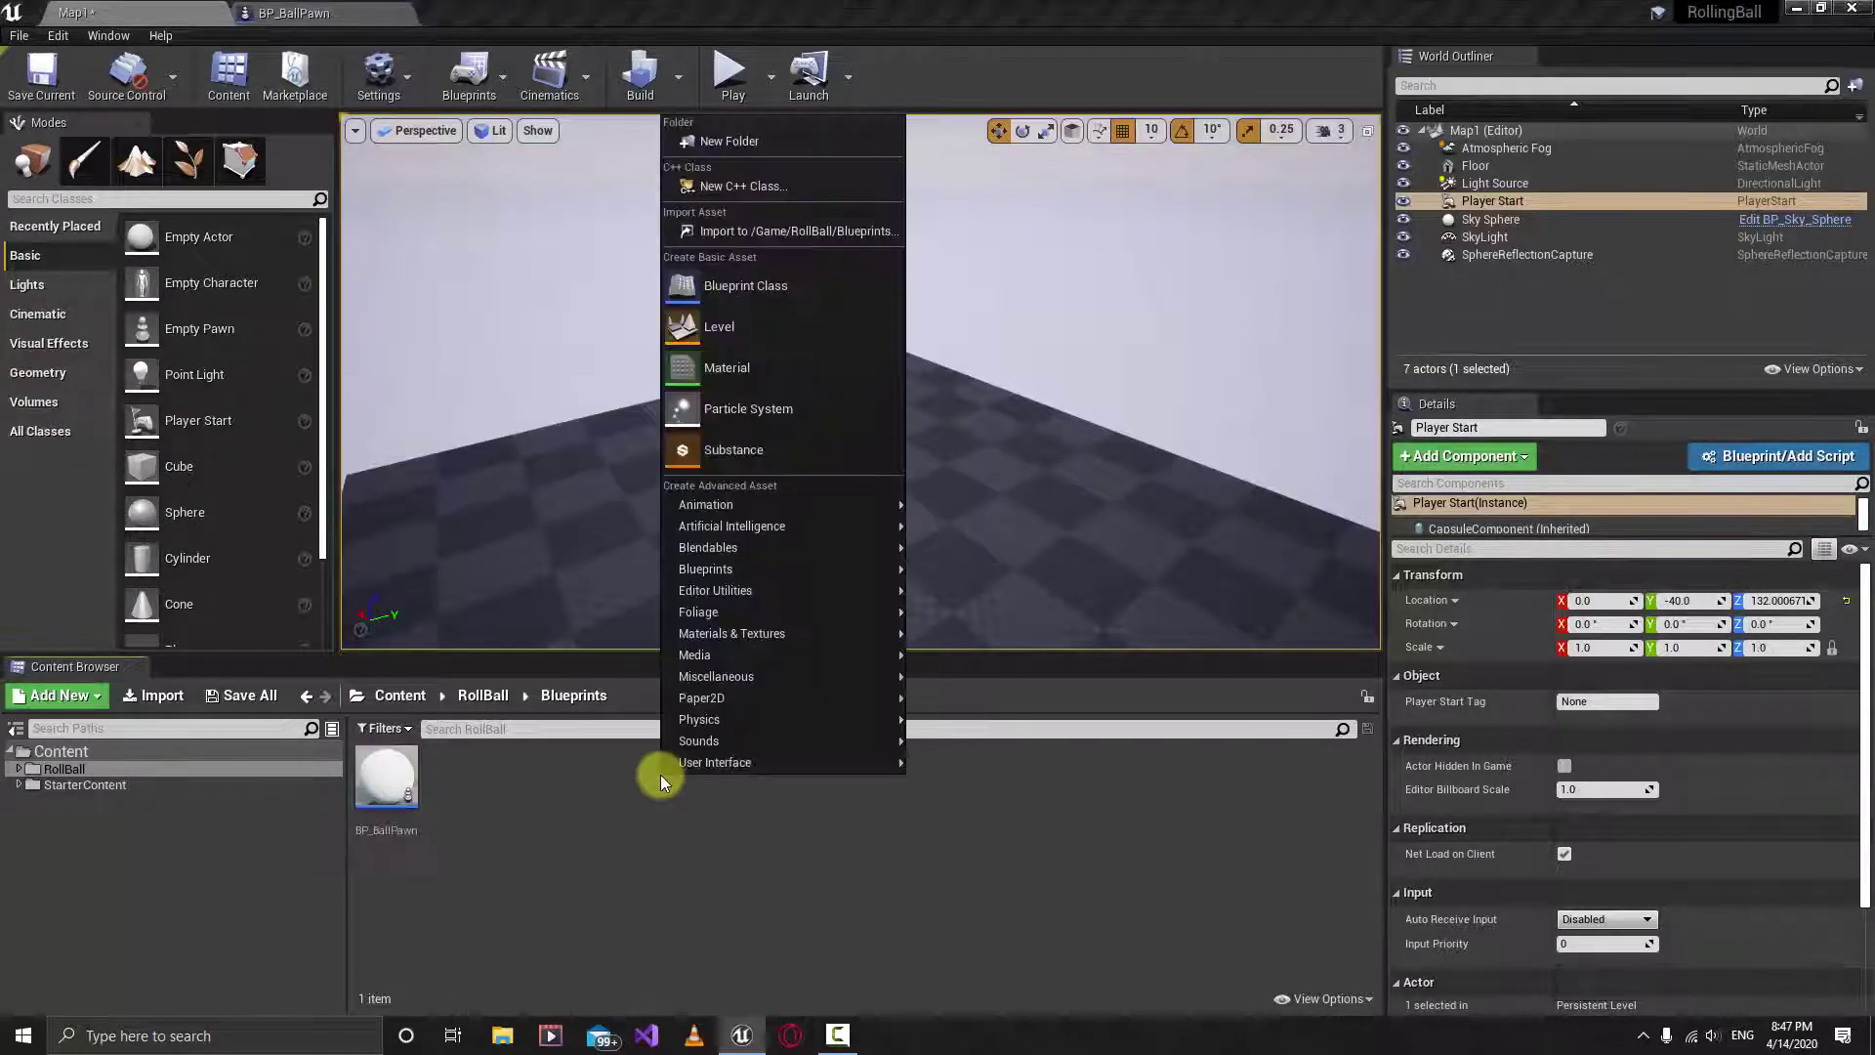
pyautogui.click(769, 288)
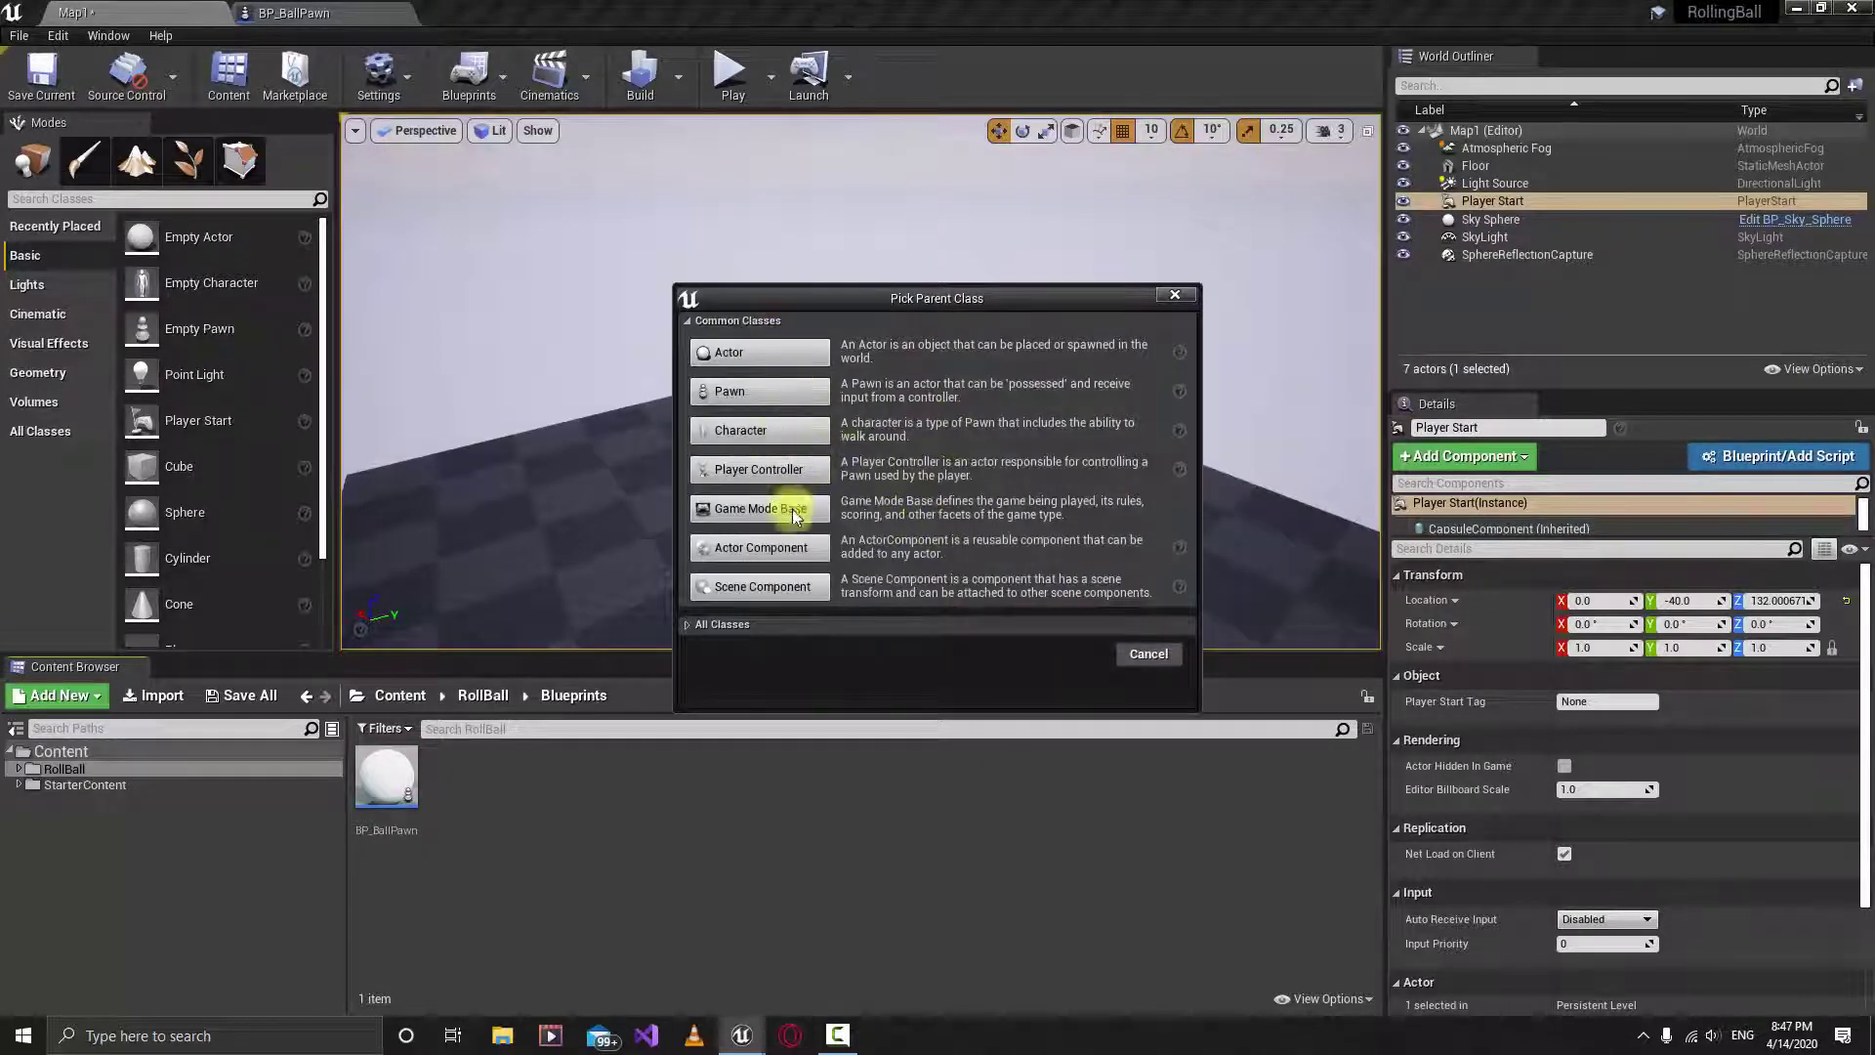
pyautogui.click(760, 512)
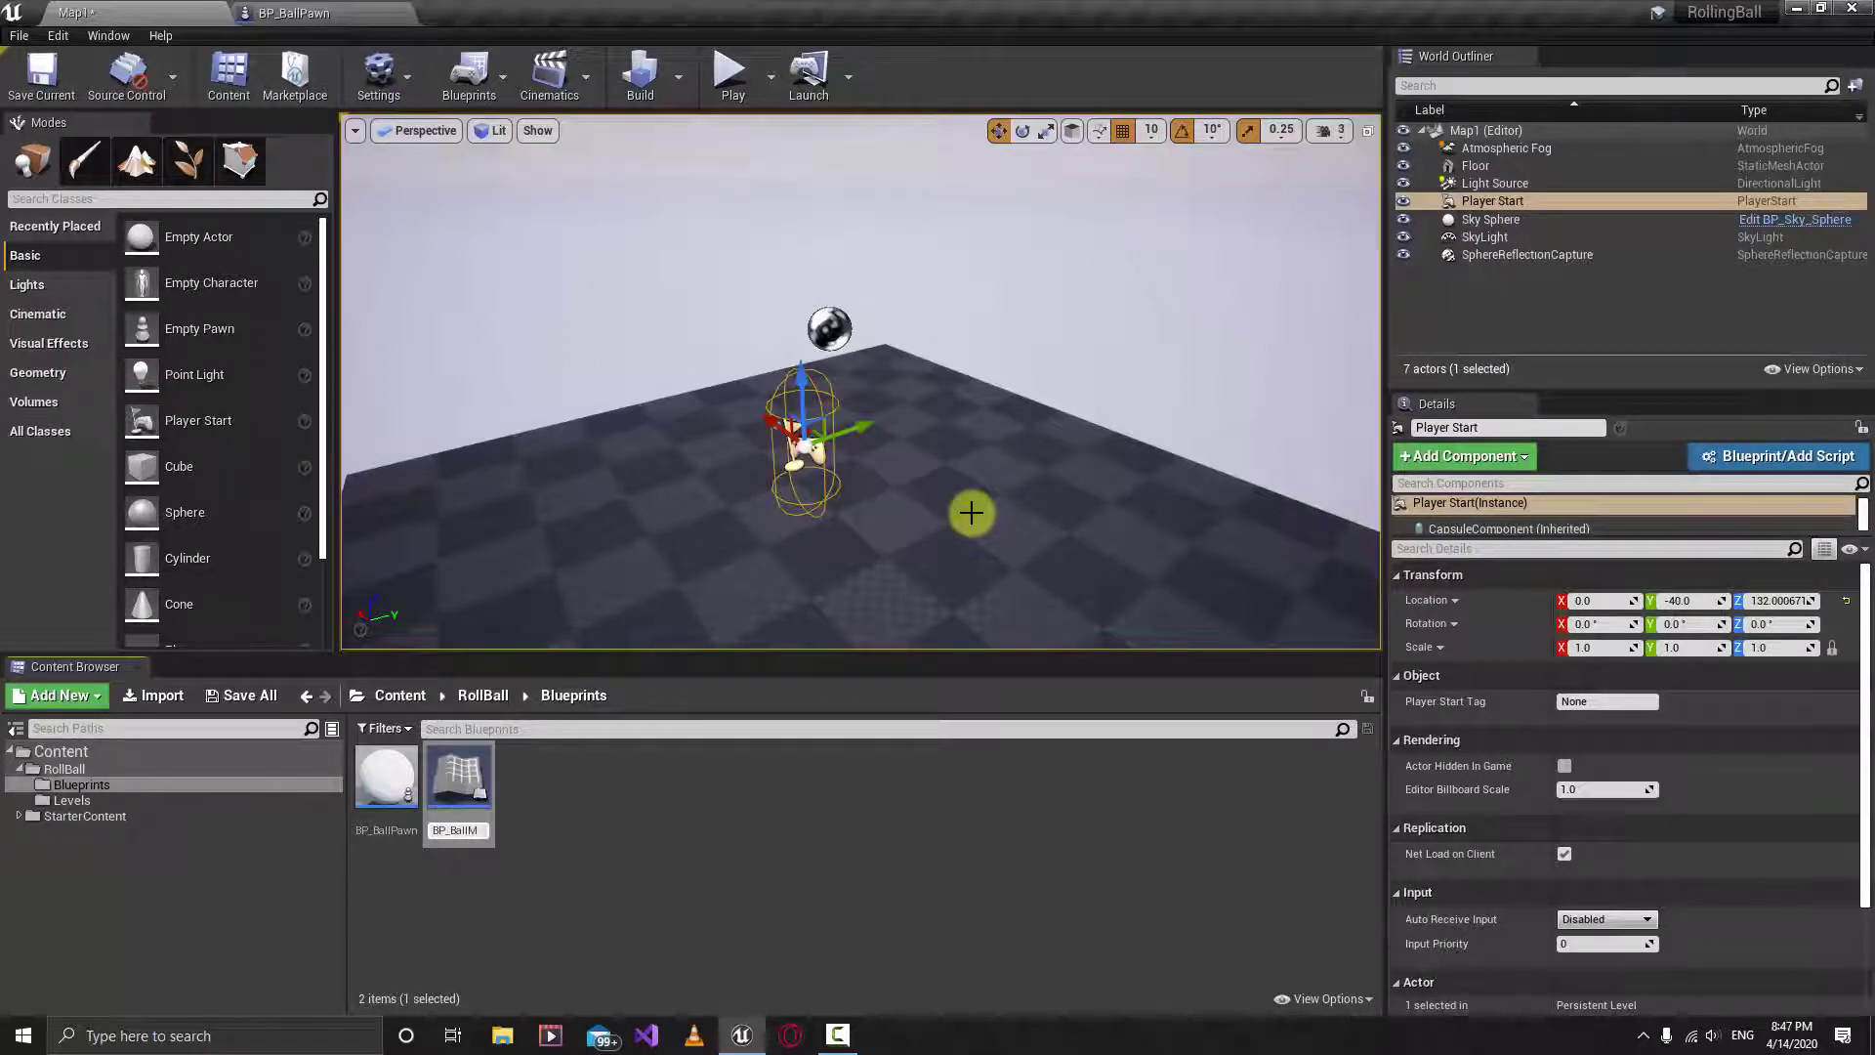
pyautogui.press('Return')
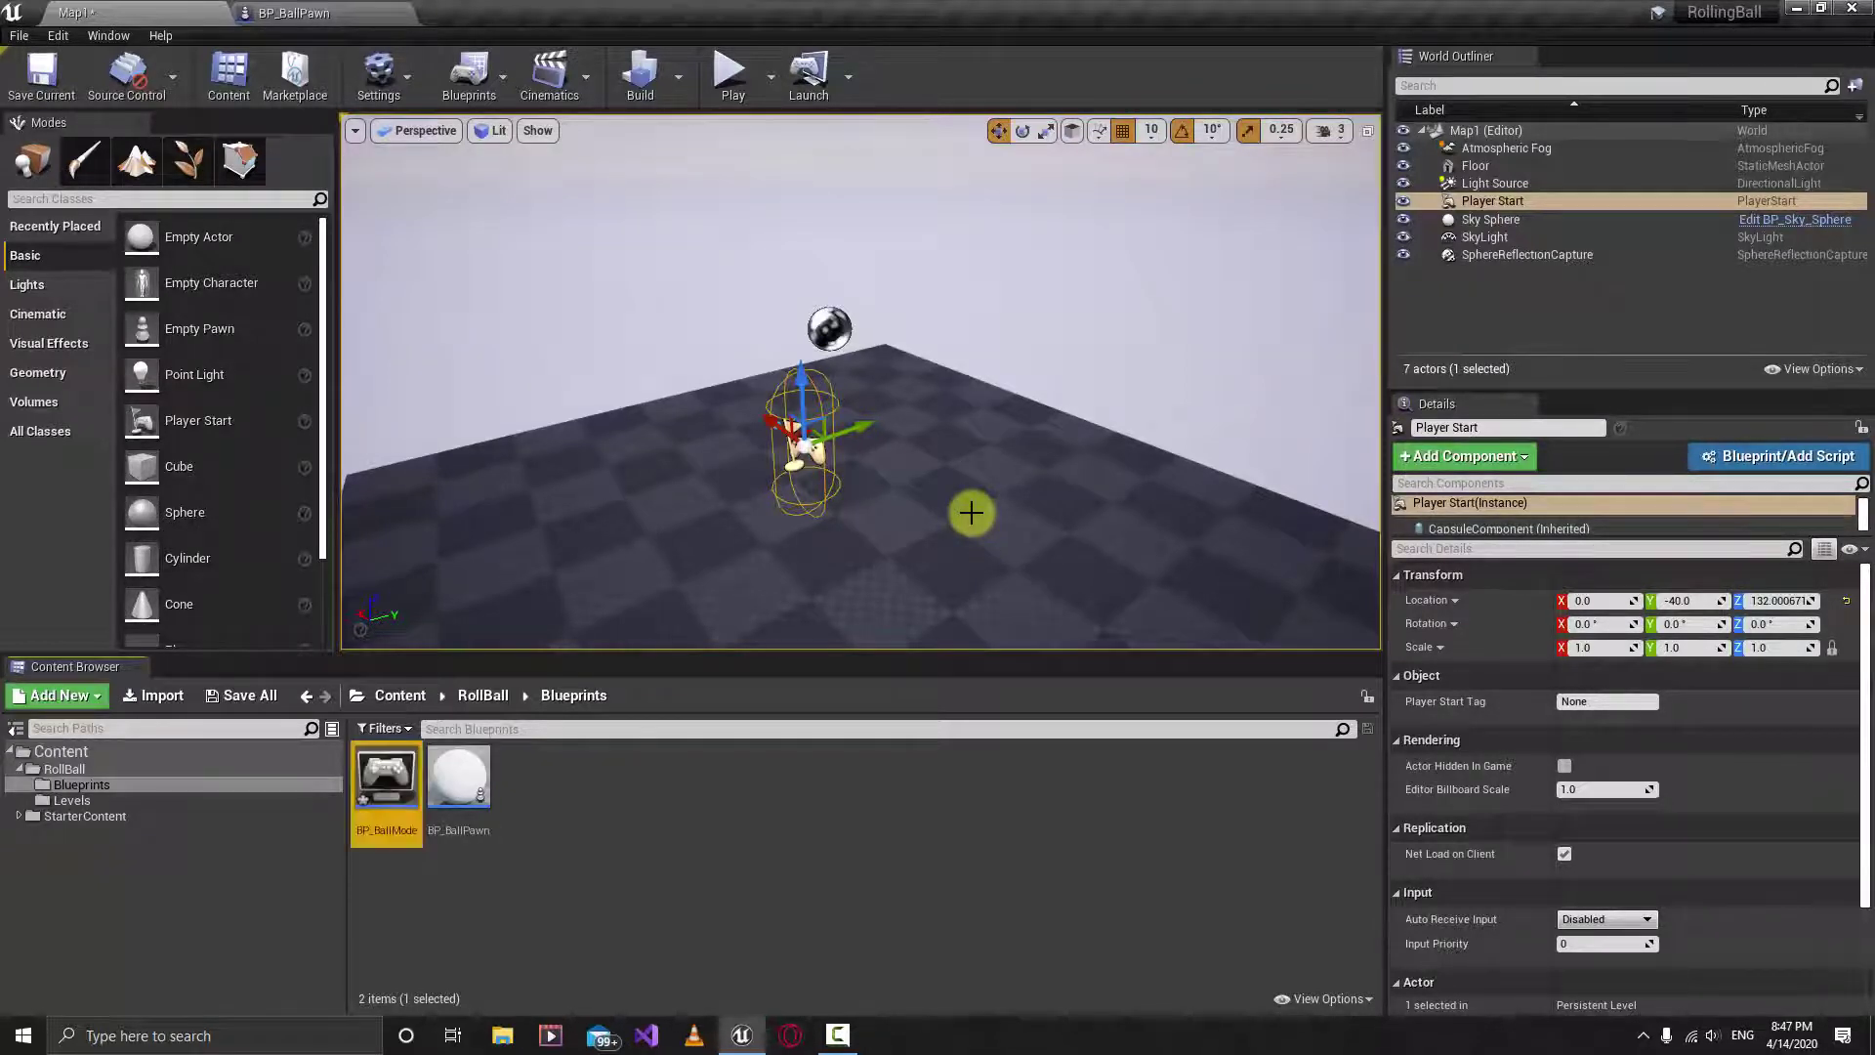
pyautogui.click(489, 866)
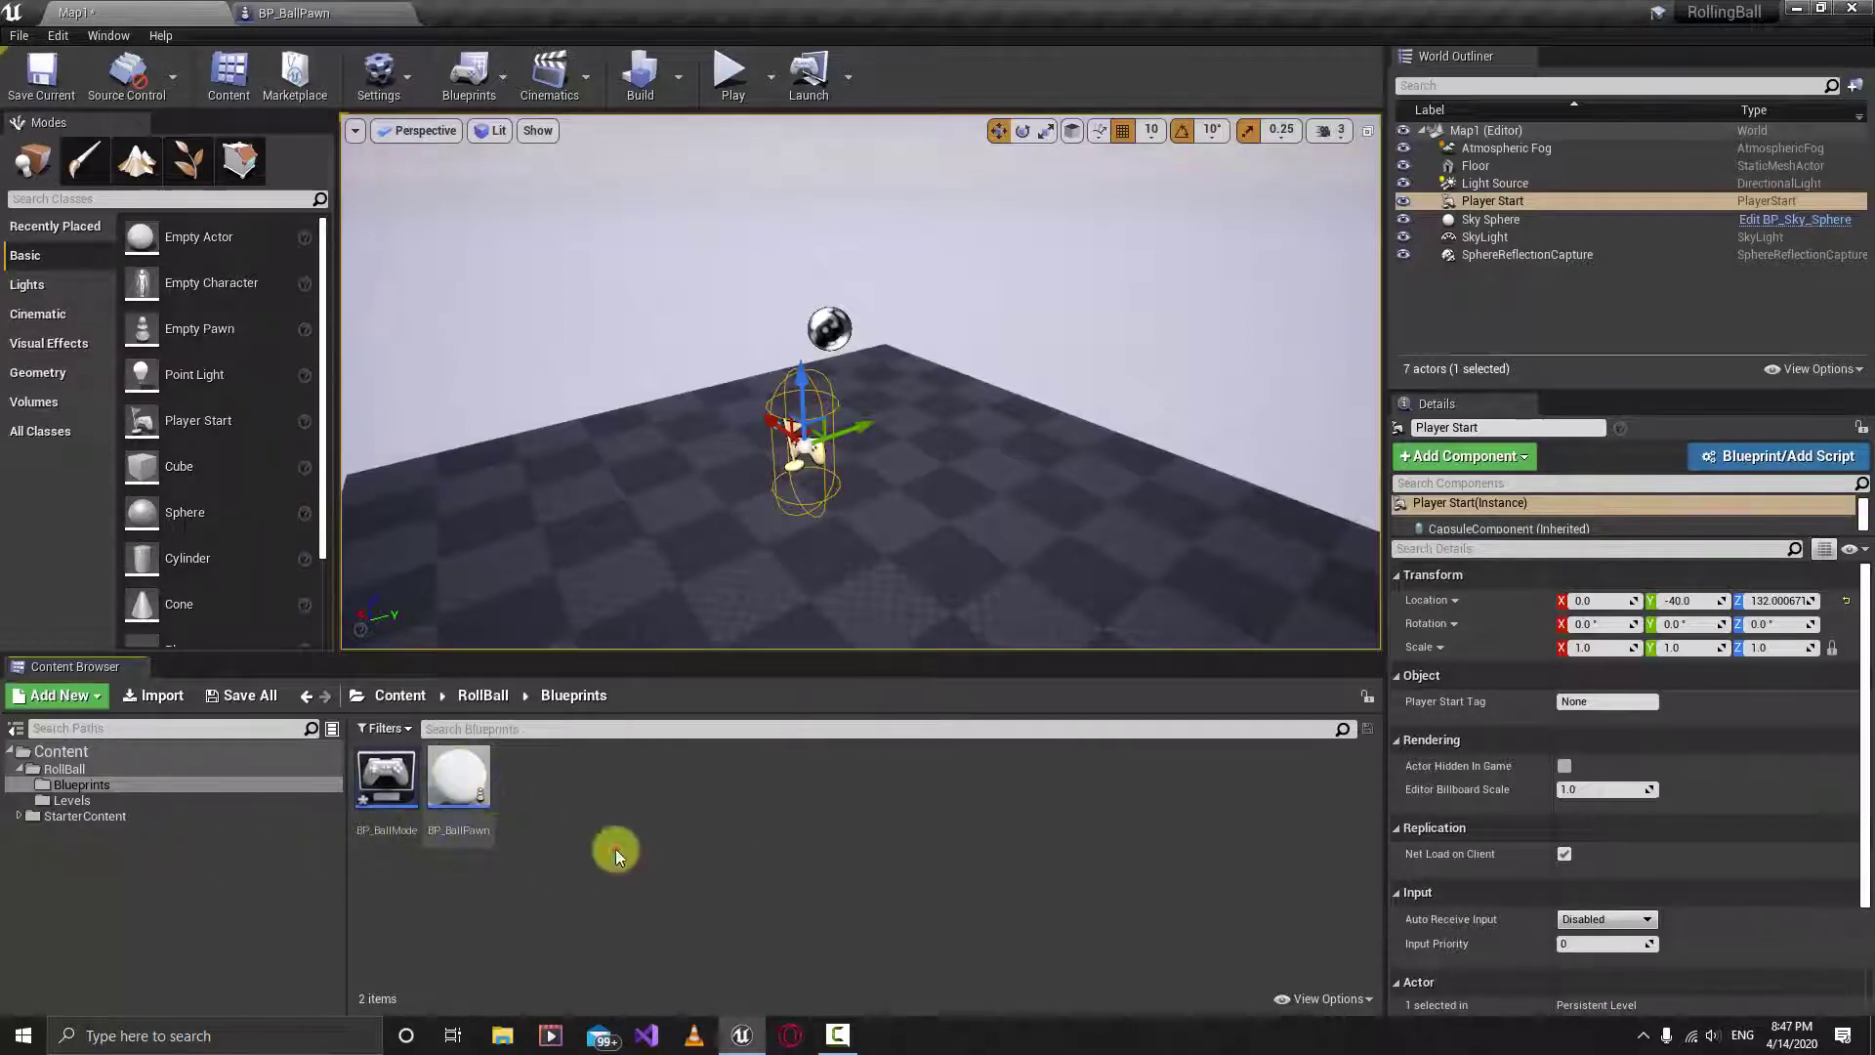
# Step: Set BP_BallMode's Default Pawn Class to BP_BallPawn and compile the blueprint
pyautogui.doubleClick(383, 779)
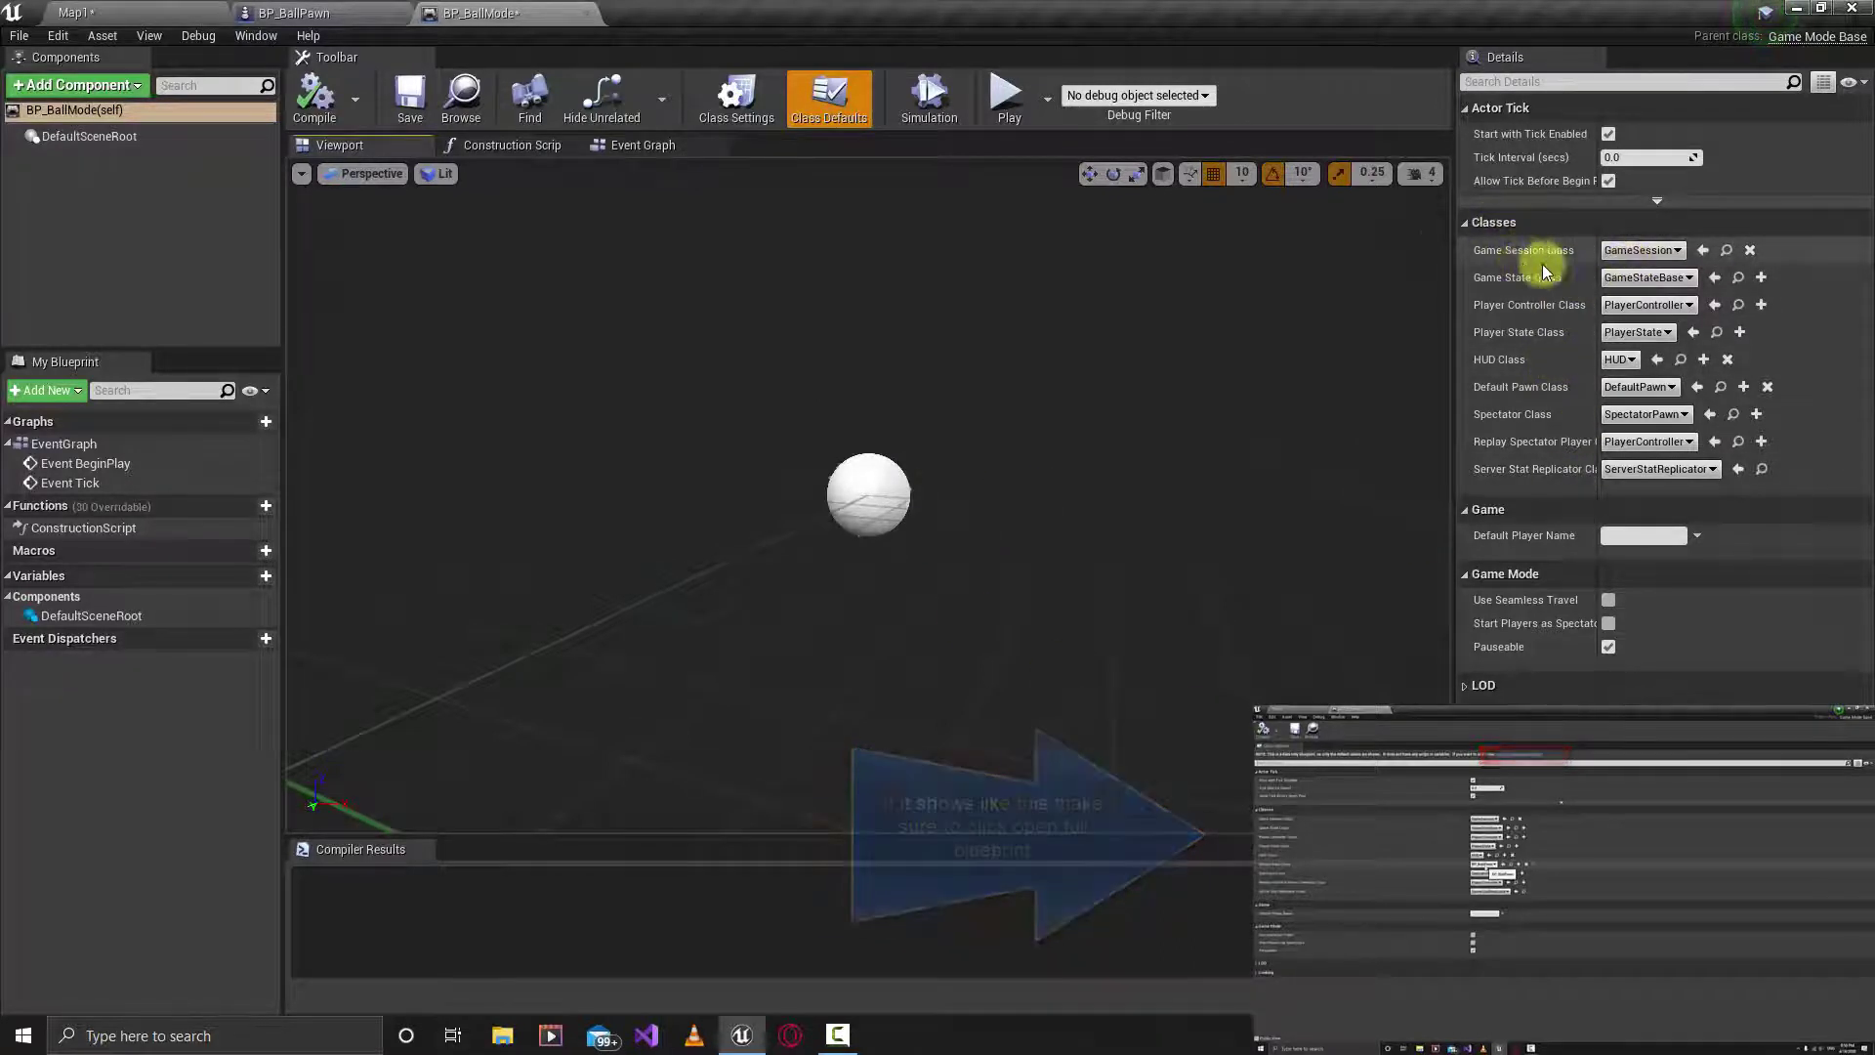
pyautogui.click(1636, 389)
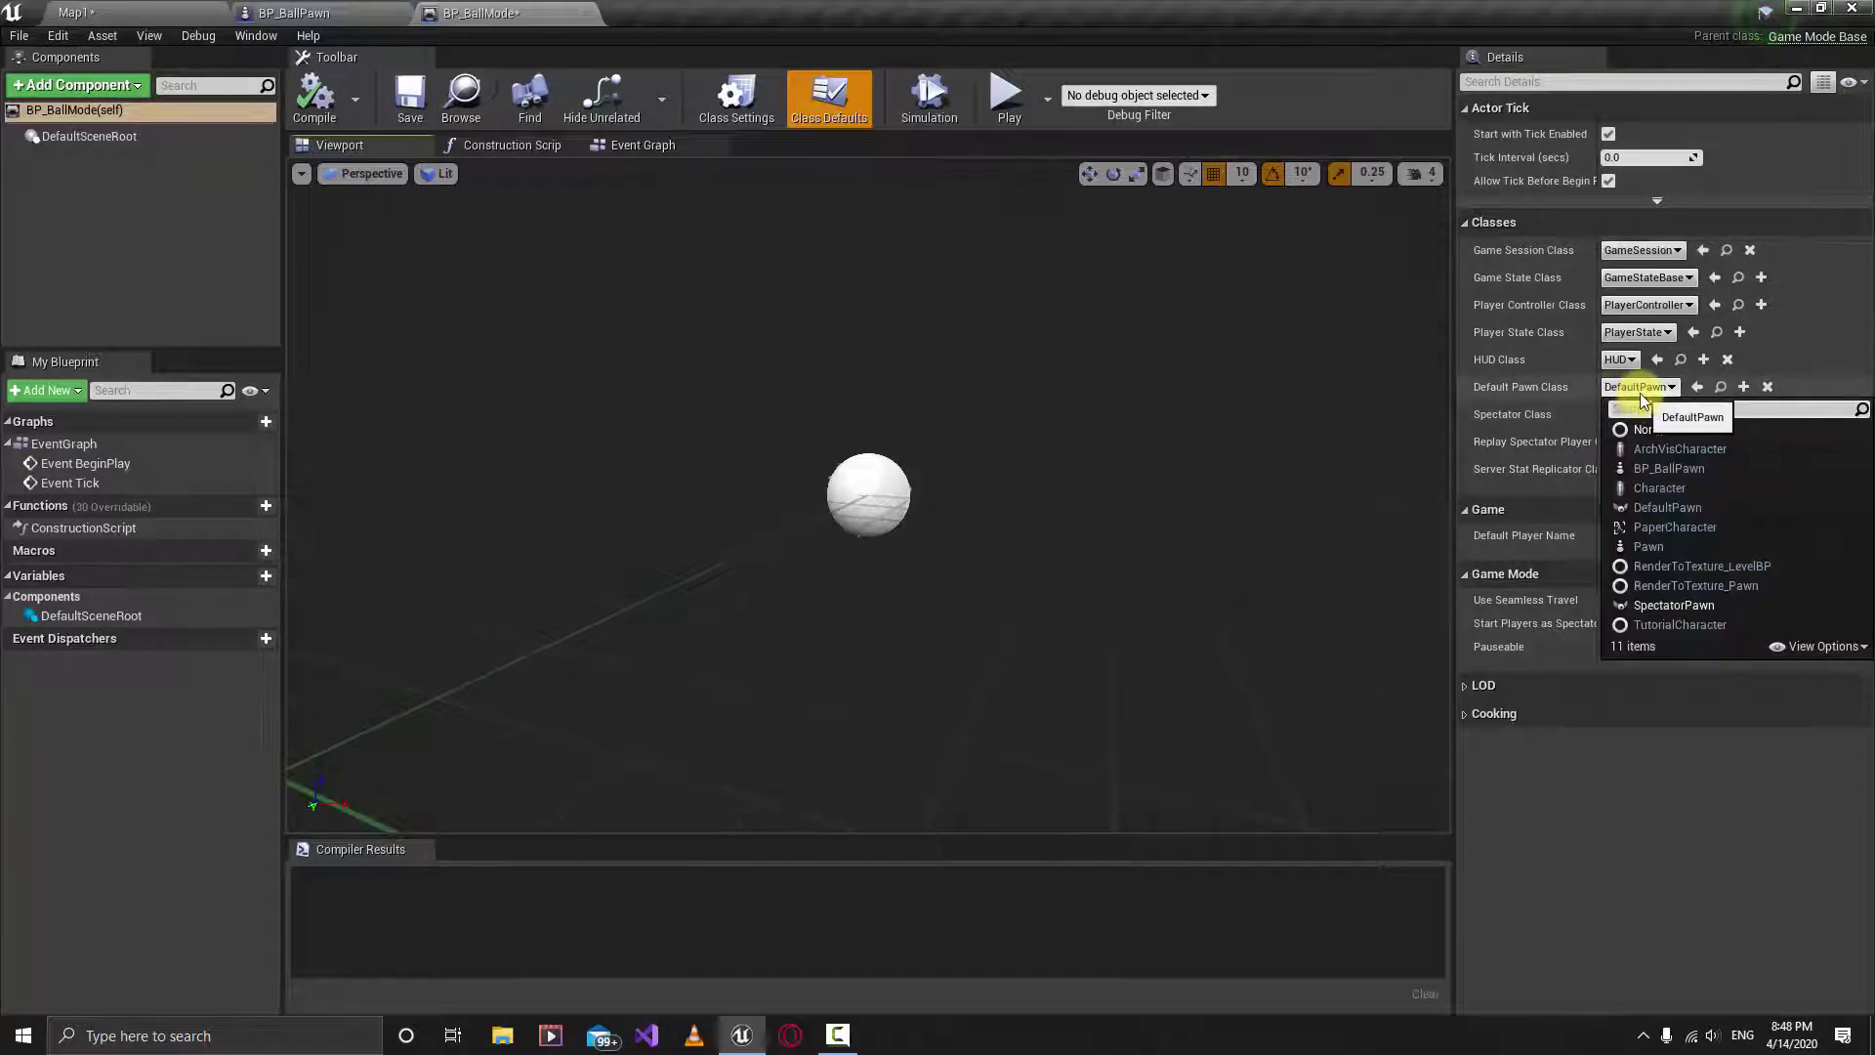
pyautogui.write('bp')
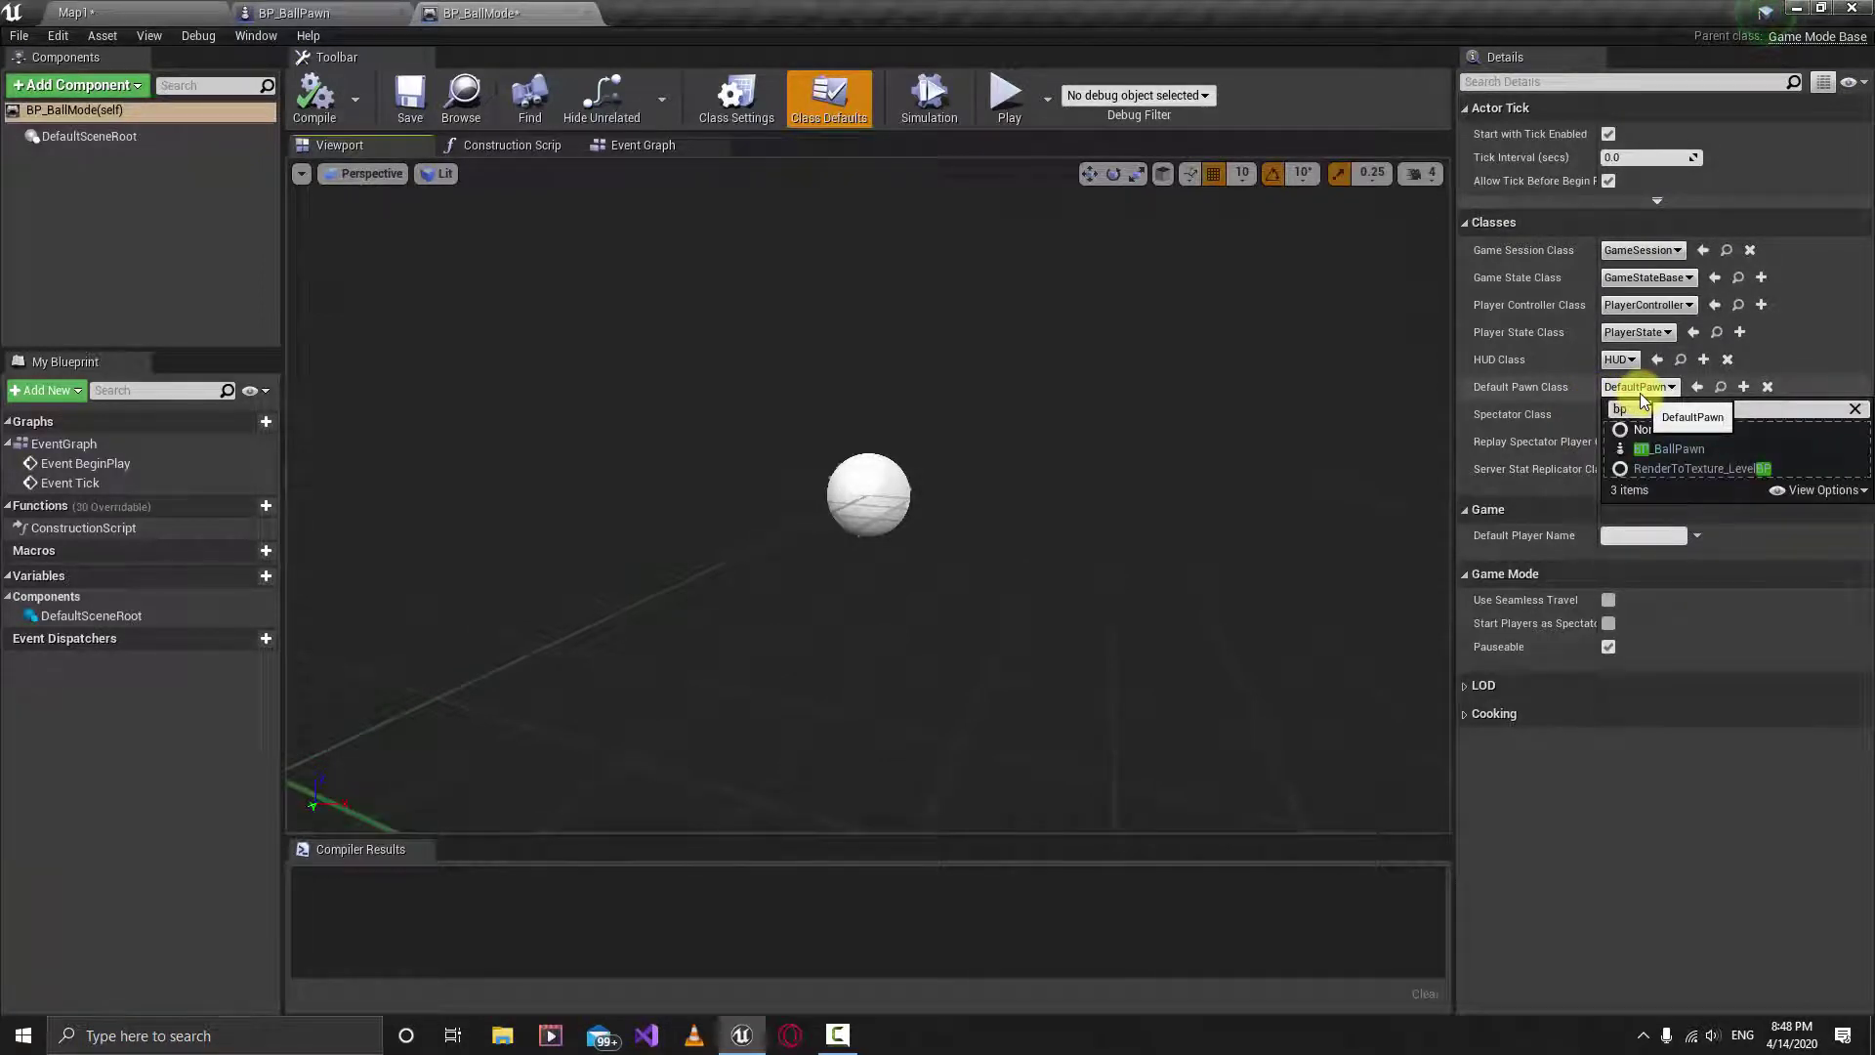
pyautogui.press('Down')
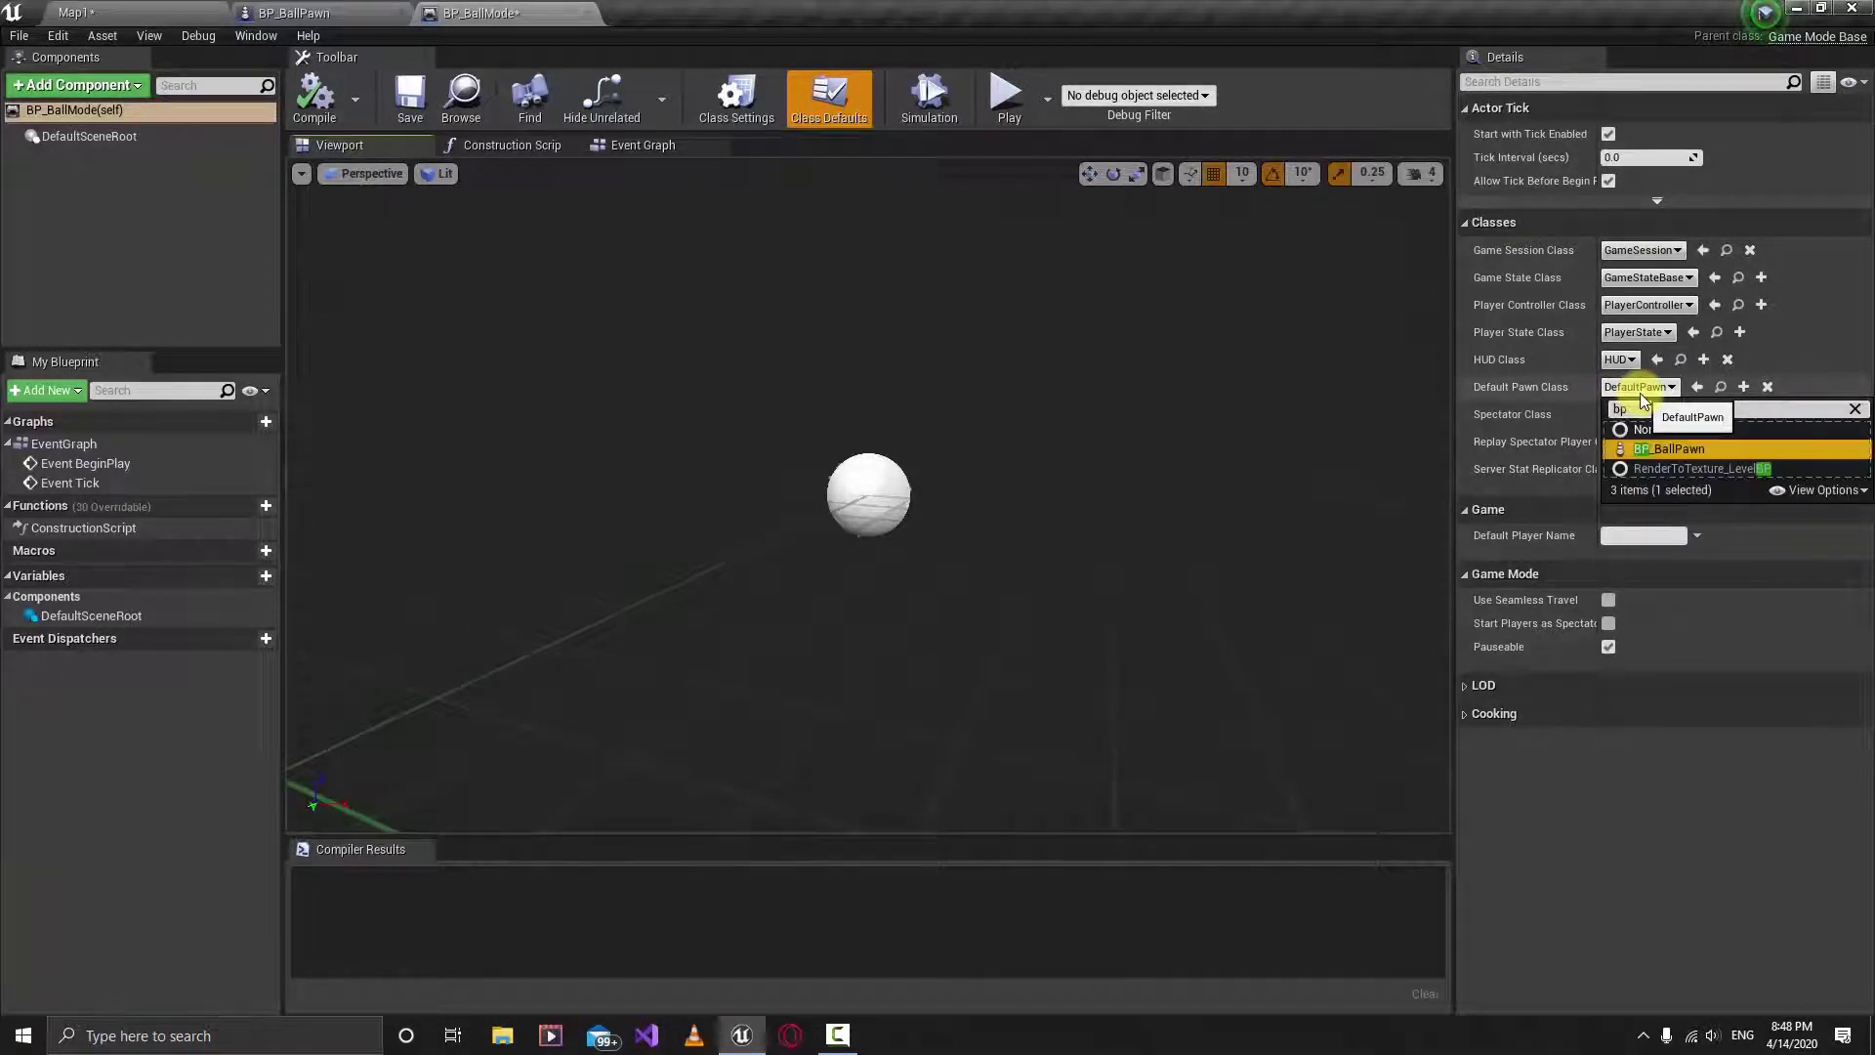
pyautogui.click(1723, 455)
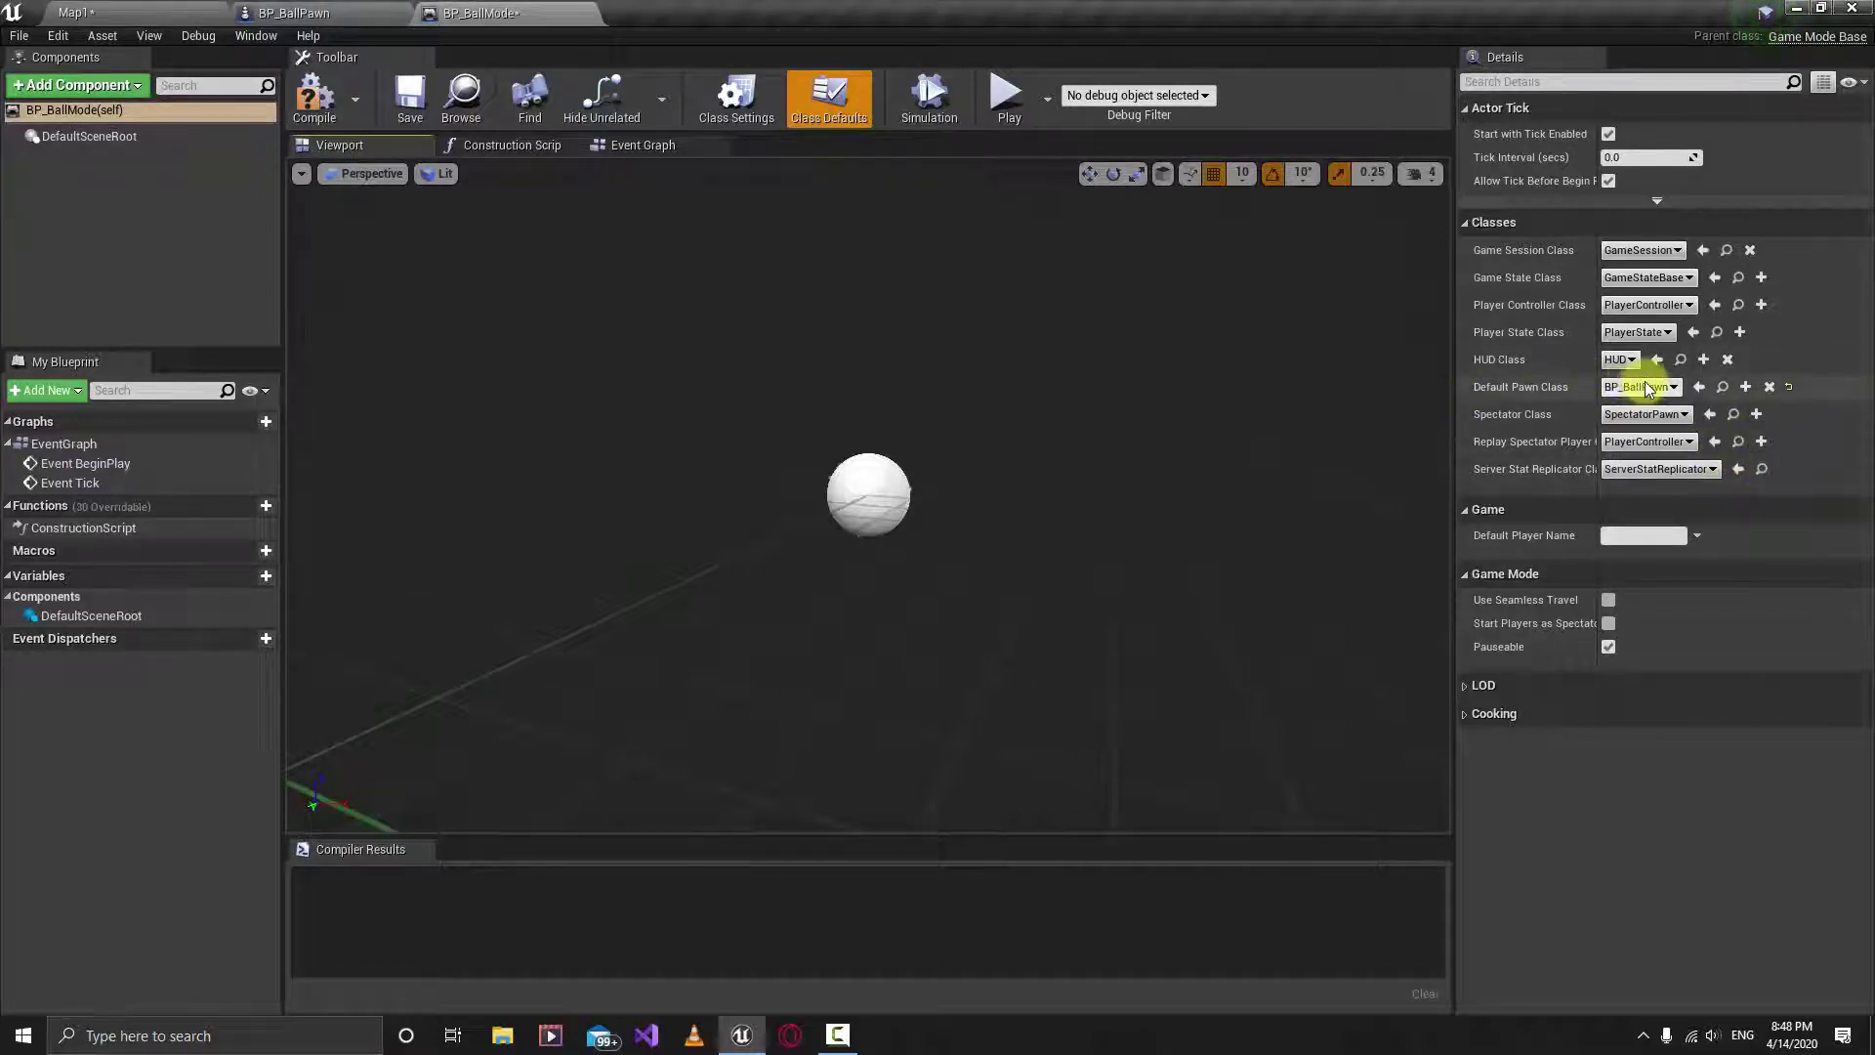
pyautogui.click(314, 95)
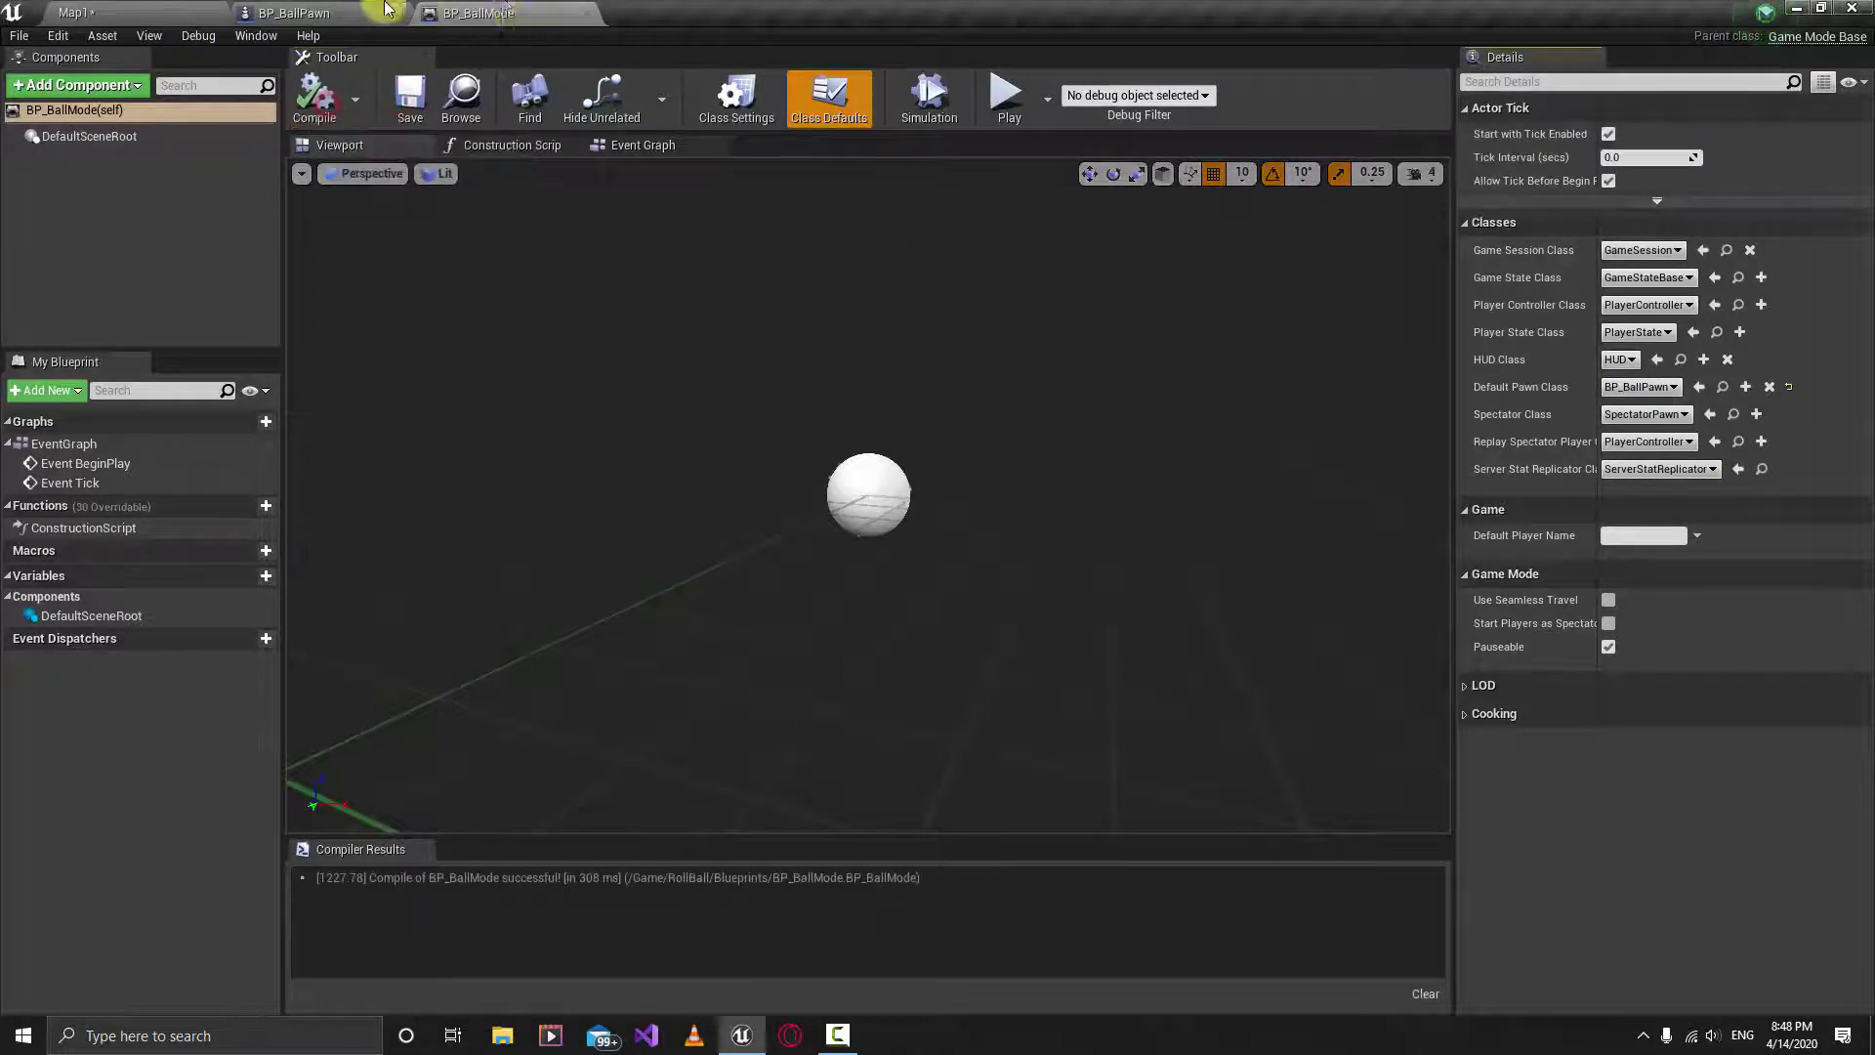
pyautogui.click(323, 12)
pyautogui.click(127, 12)
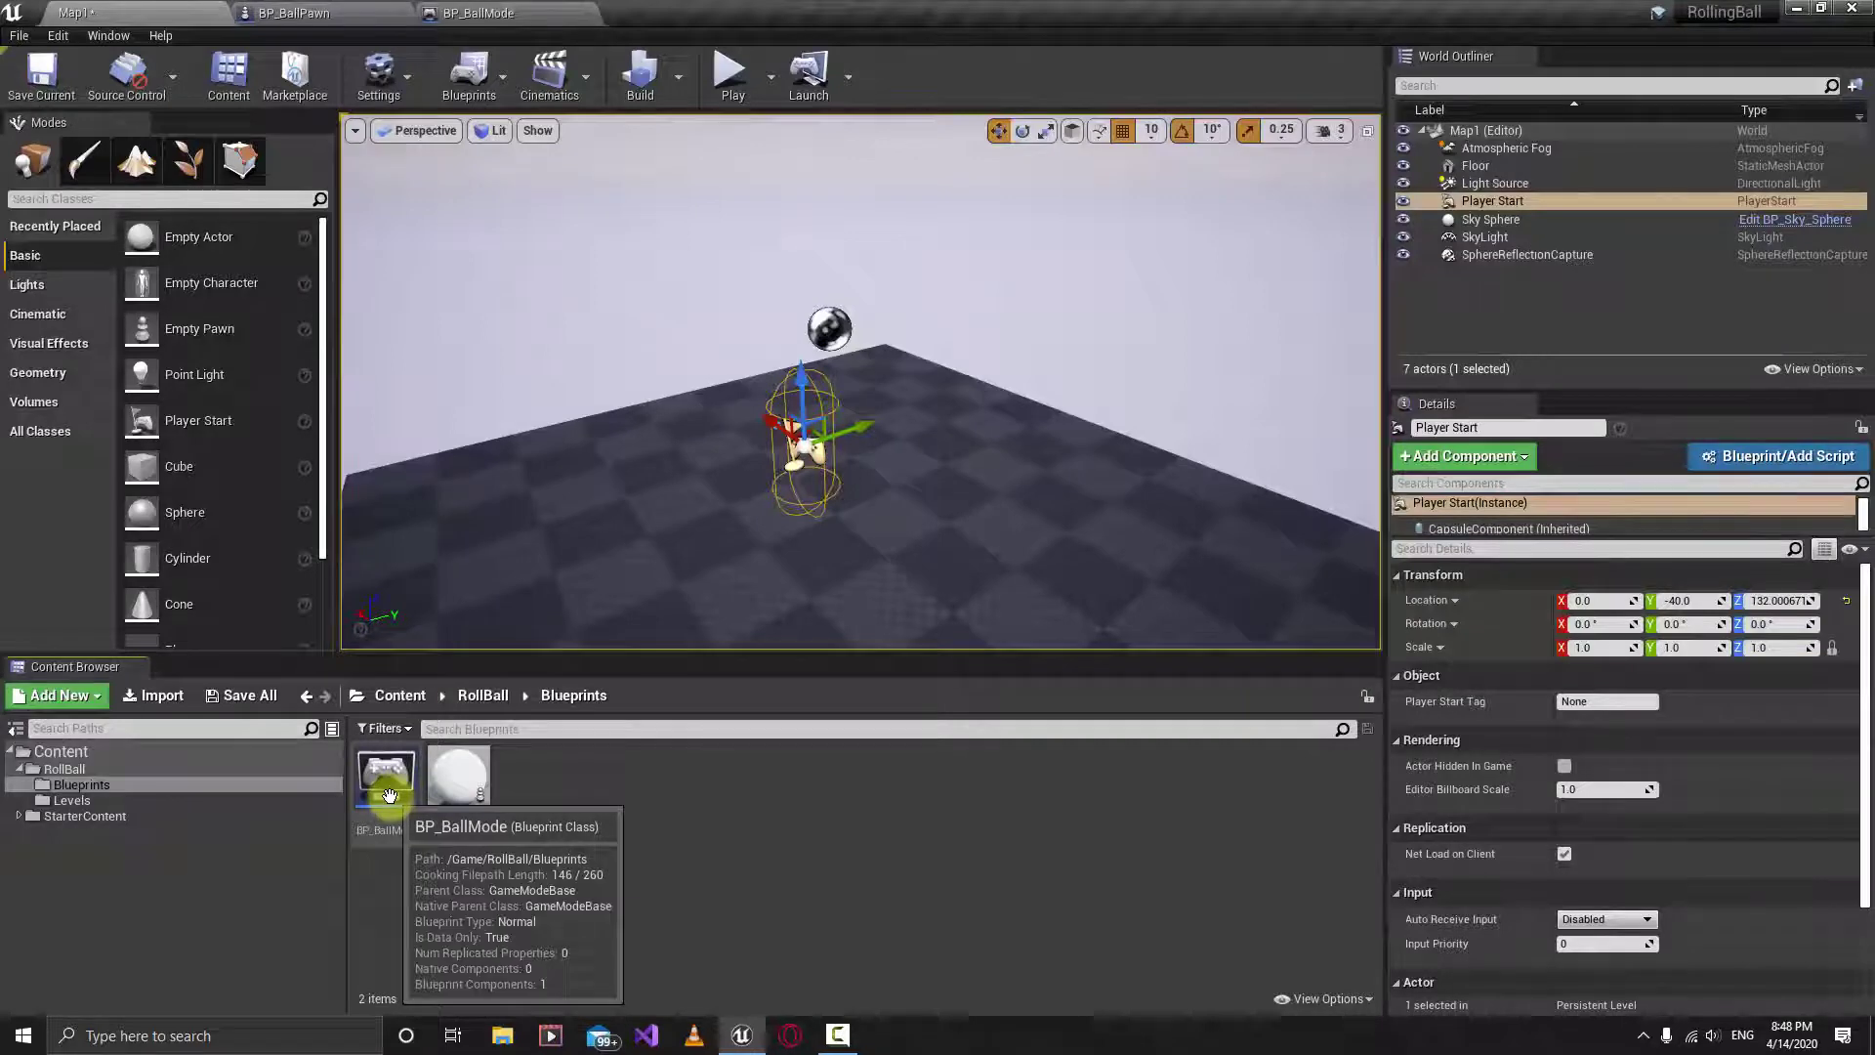
pyautogui.moveTo(389, 794); pyautogui.dragTo(1150, 270)
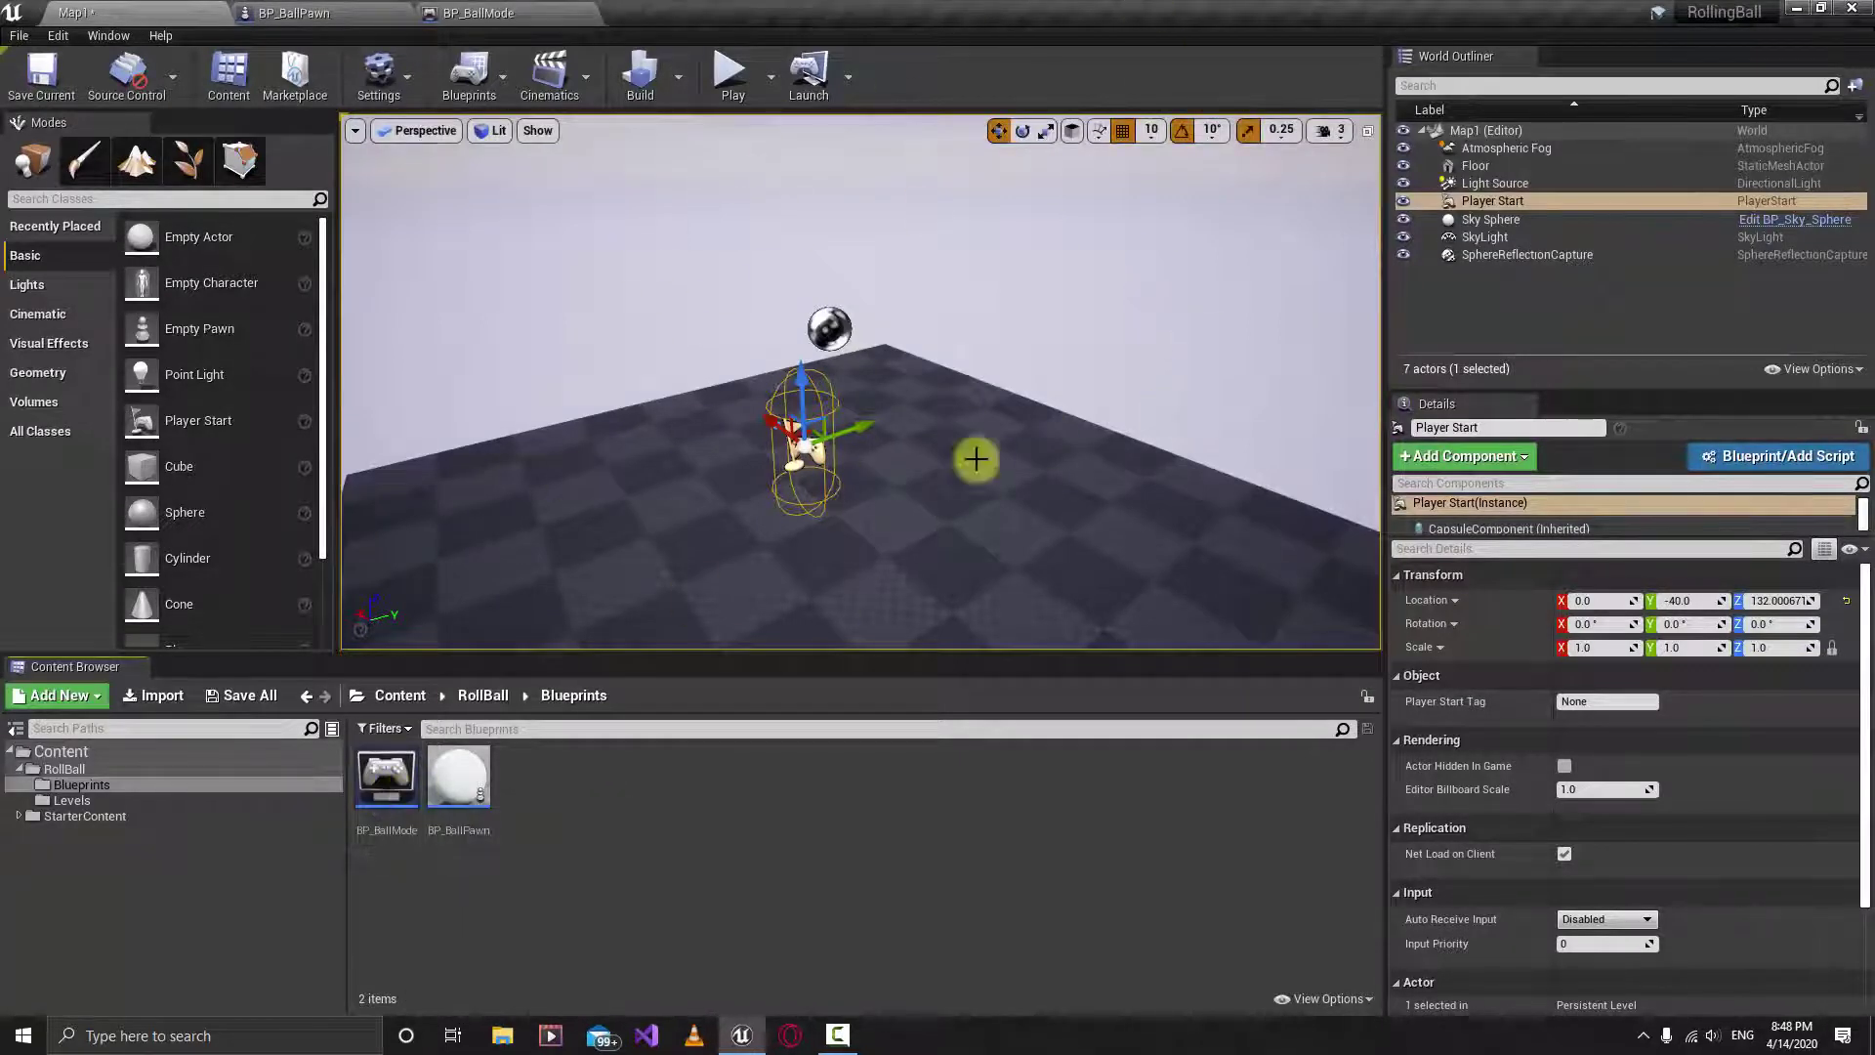
pyautogui.doubleClick(385, 793)
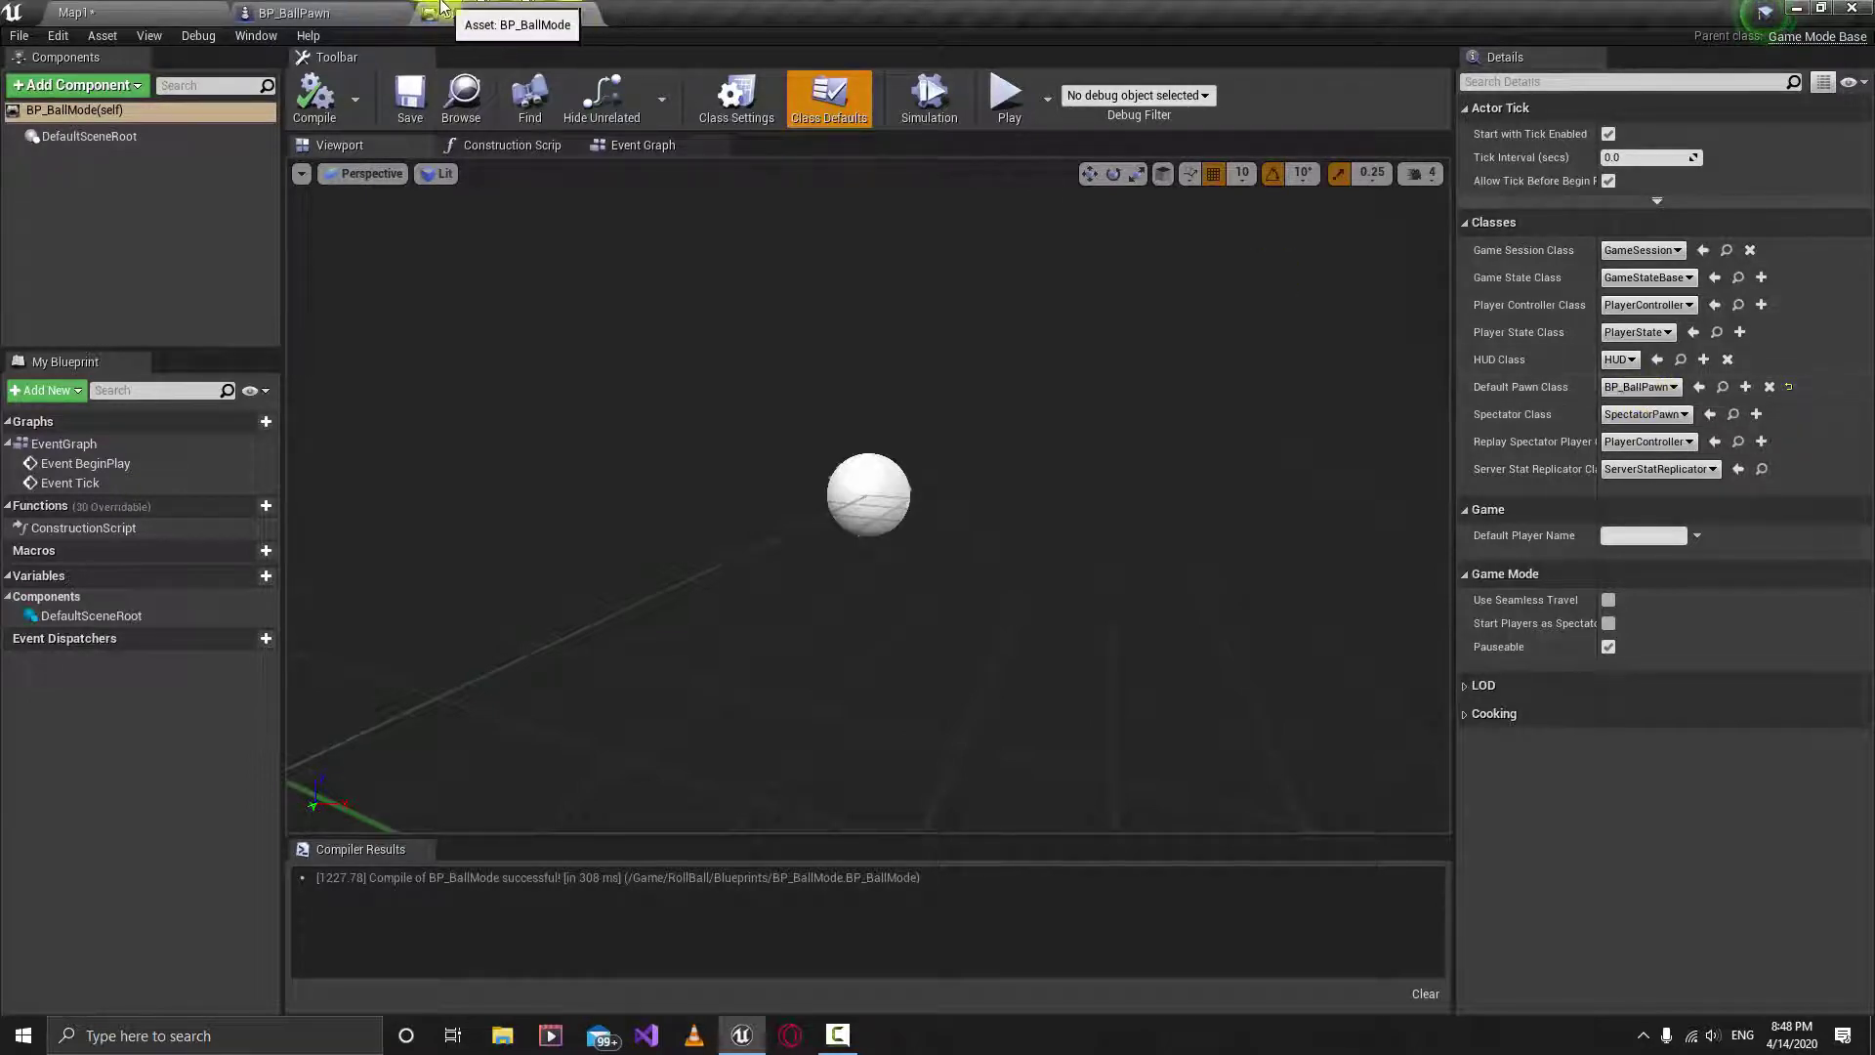
pyautogui.click(322, 12)
# Step: Return to the Map1 level and save it
pyautogui.click(88, 13)
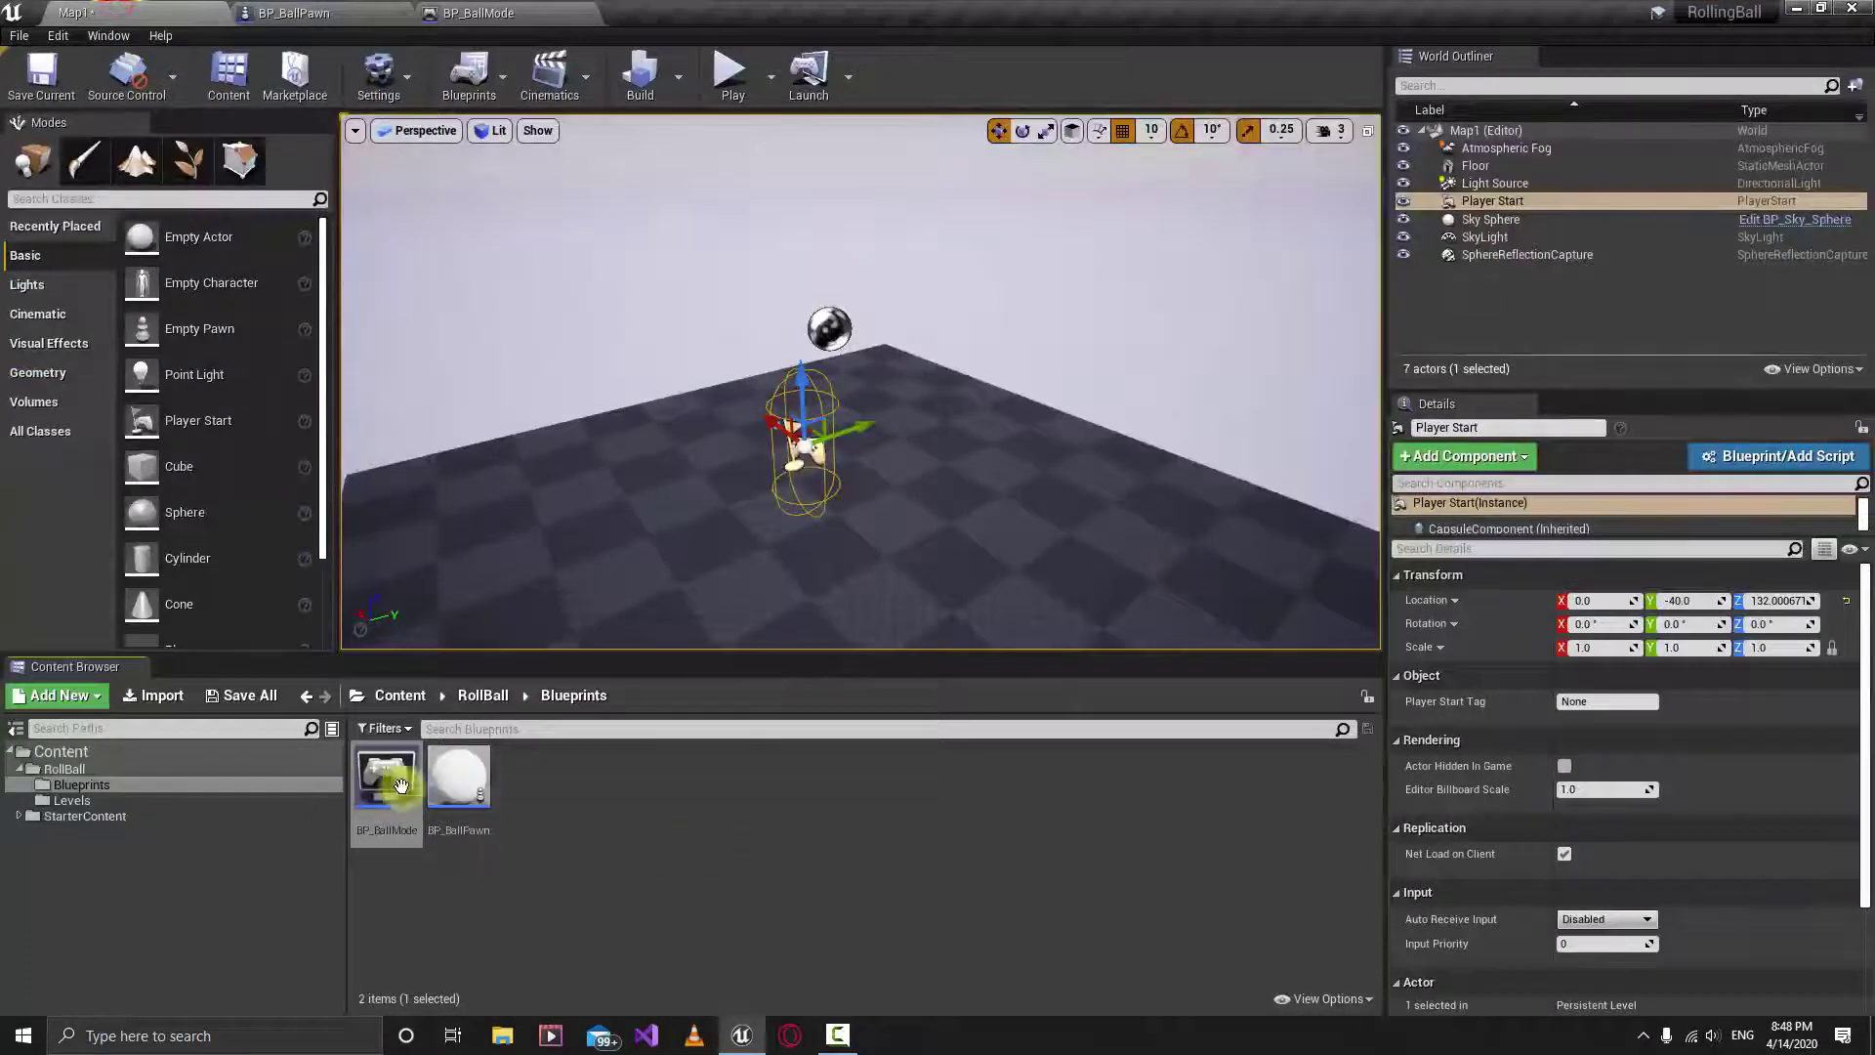
pyautogui.click(807, 898)
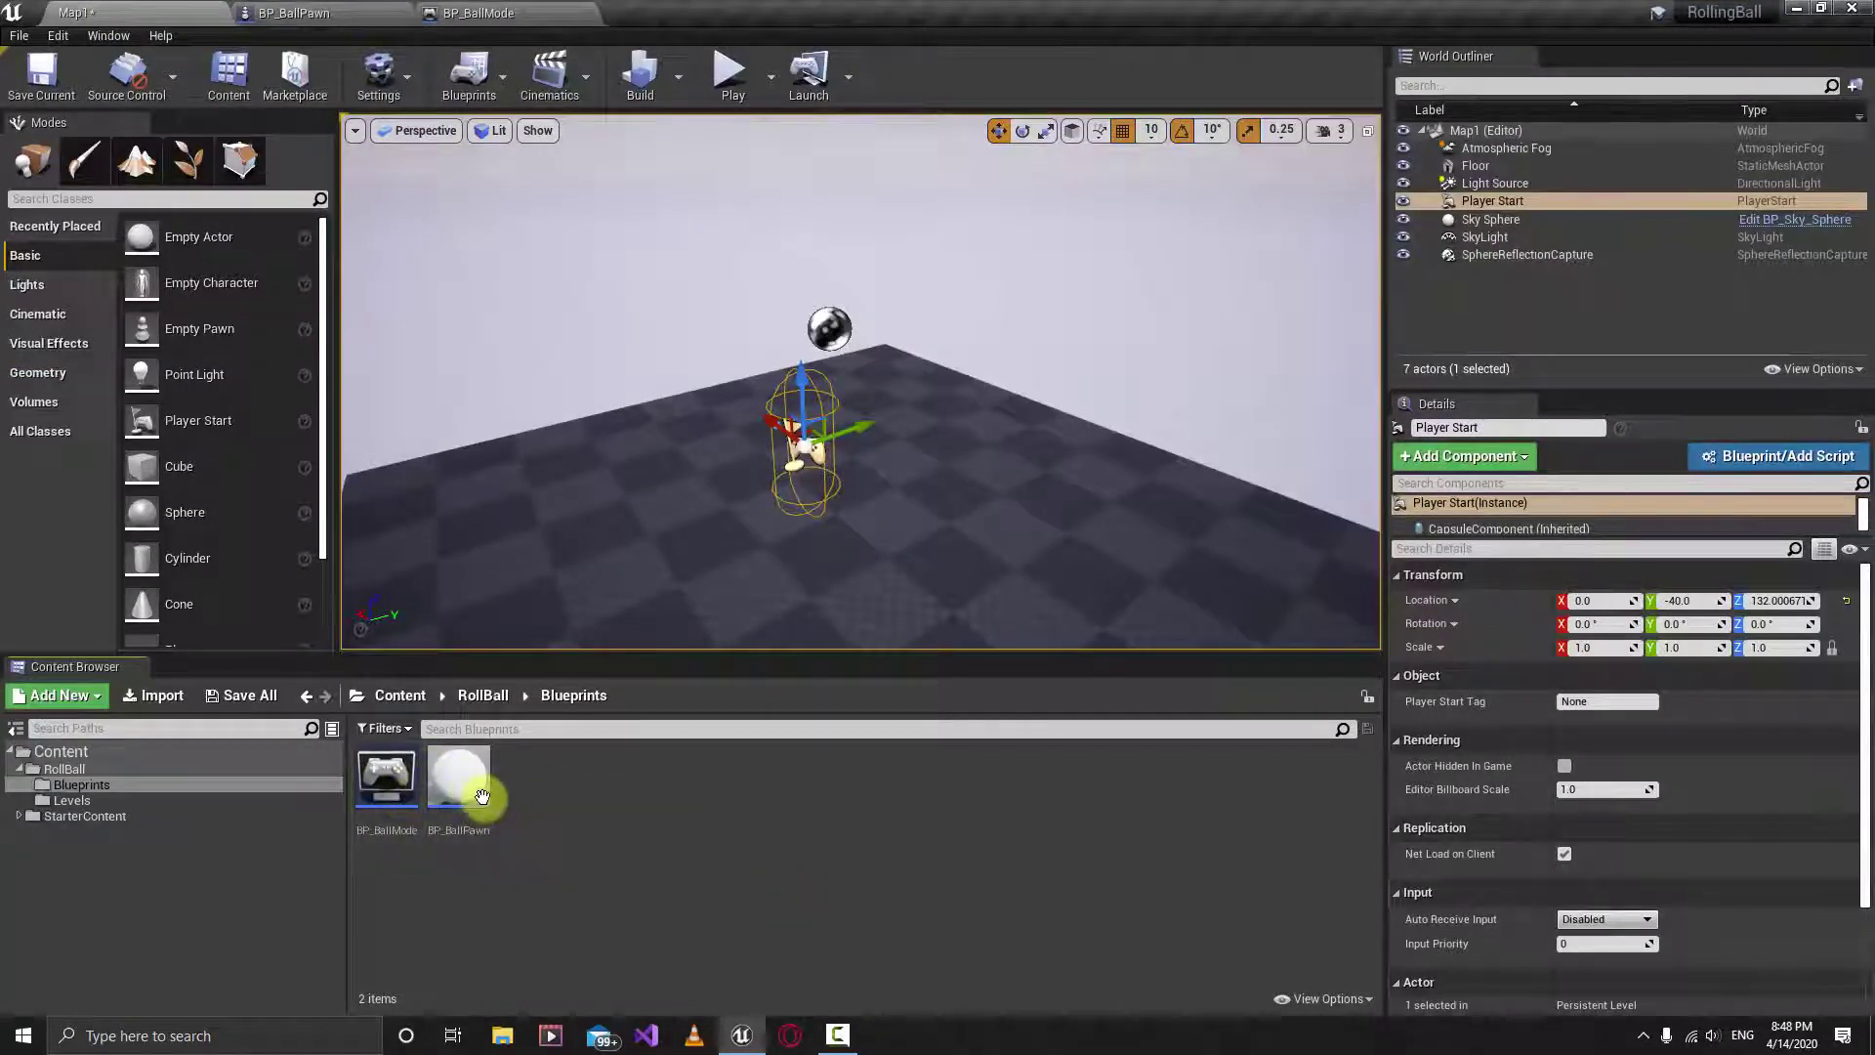
pyautogui.click(600, 855)
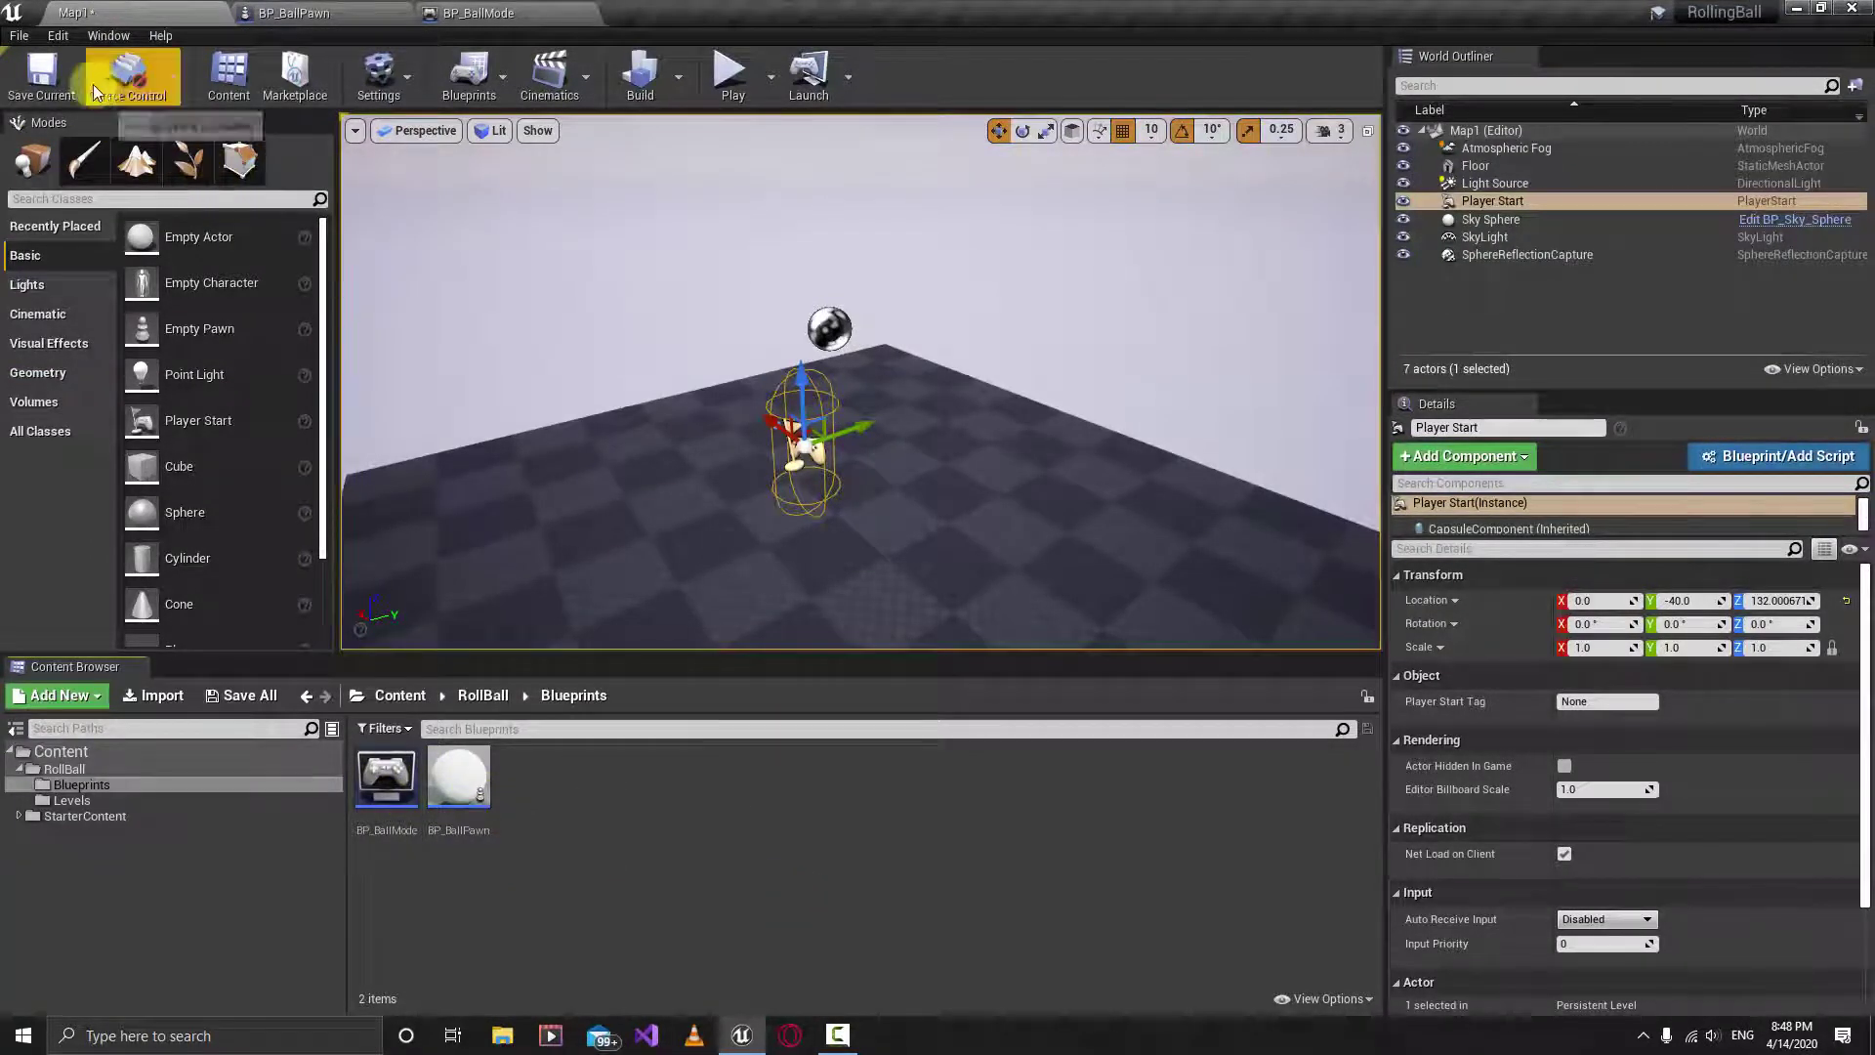
pyautogui.click(43, 76)
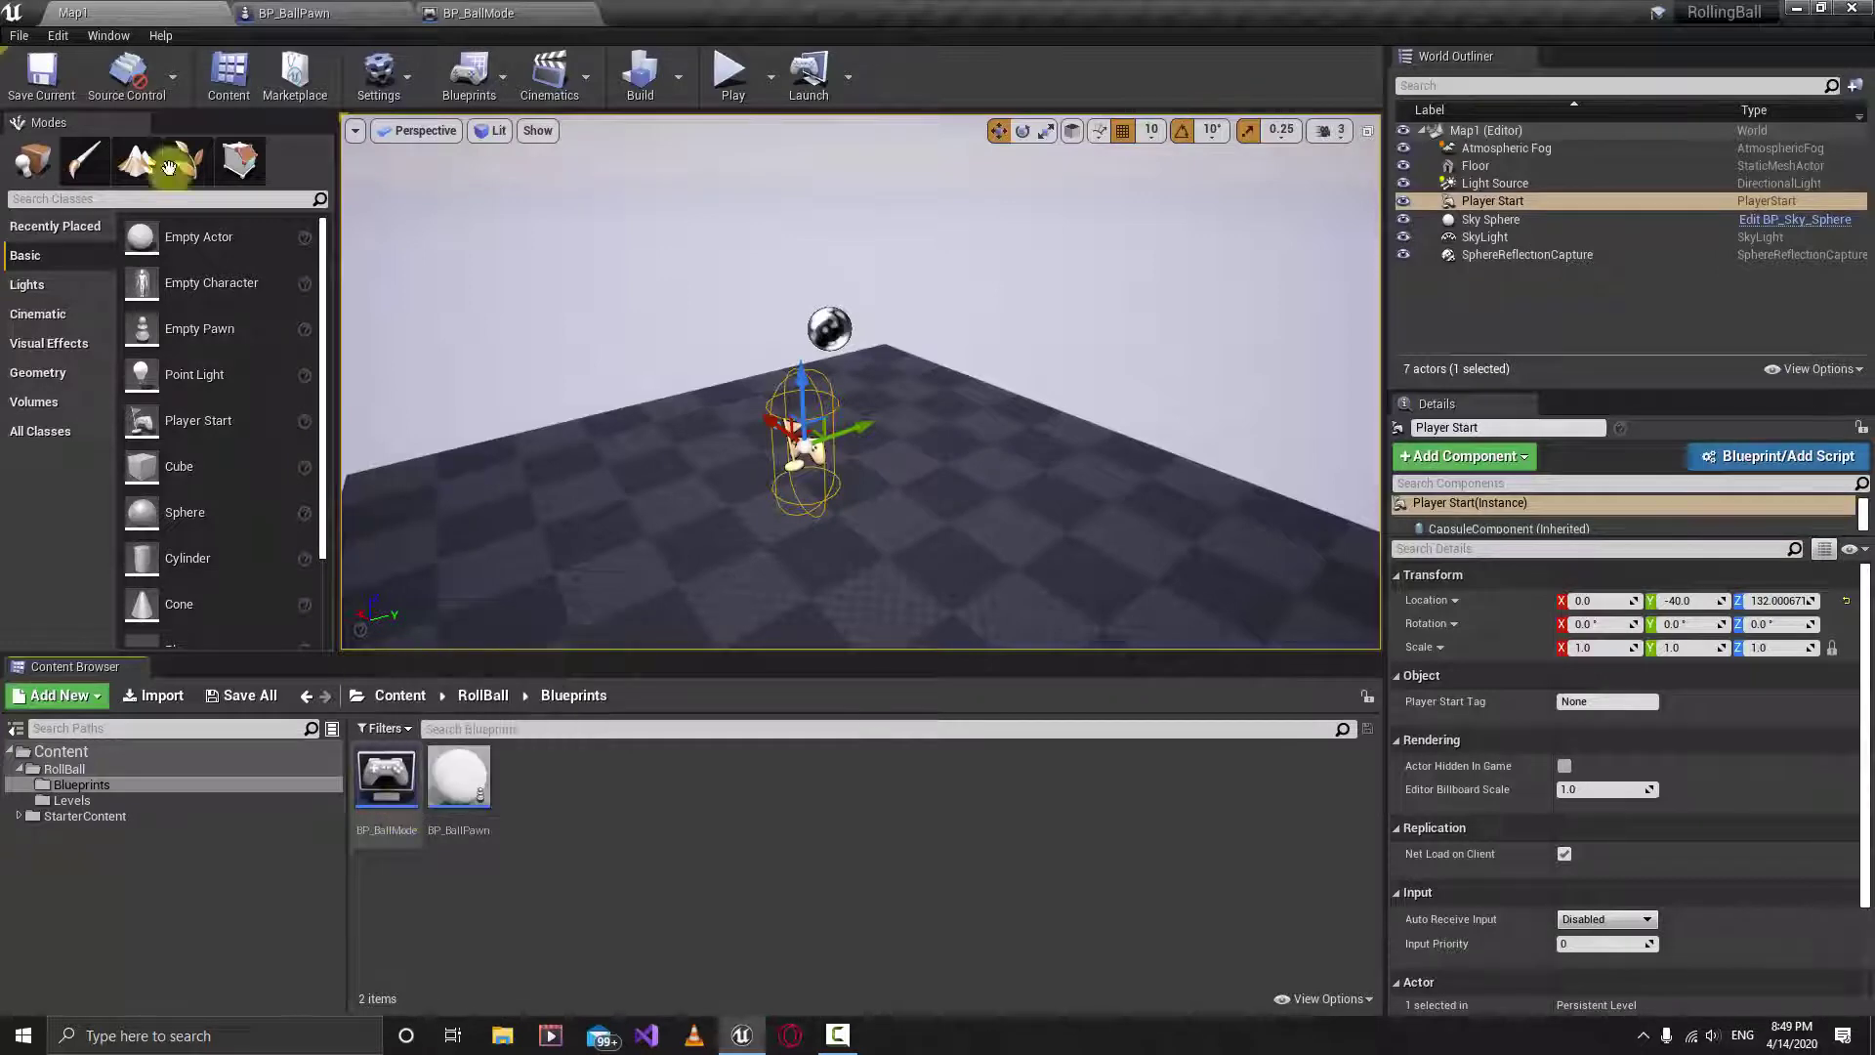
# Step: Set the project's Default GameMode to BP_BallMode in the Maps & Modes project settings
pyautogui.click(59, 35)
pyautogui.click(148, 313)
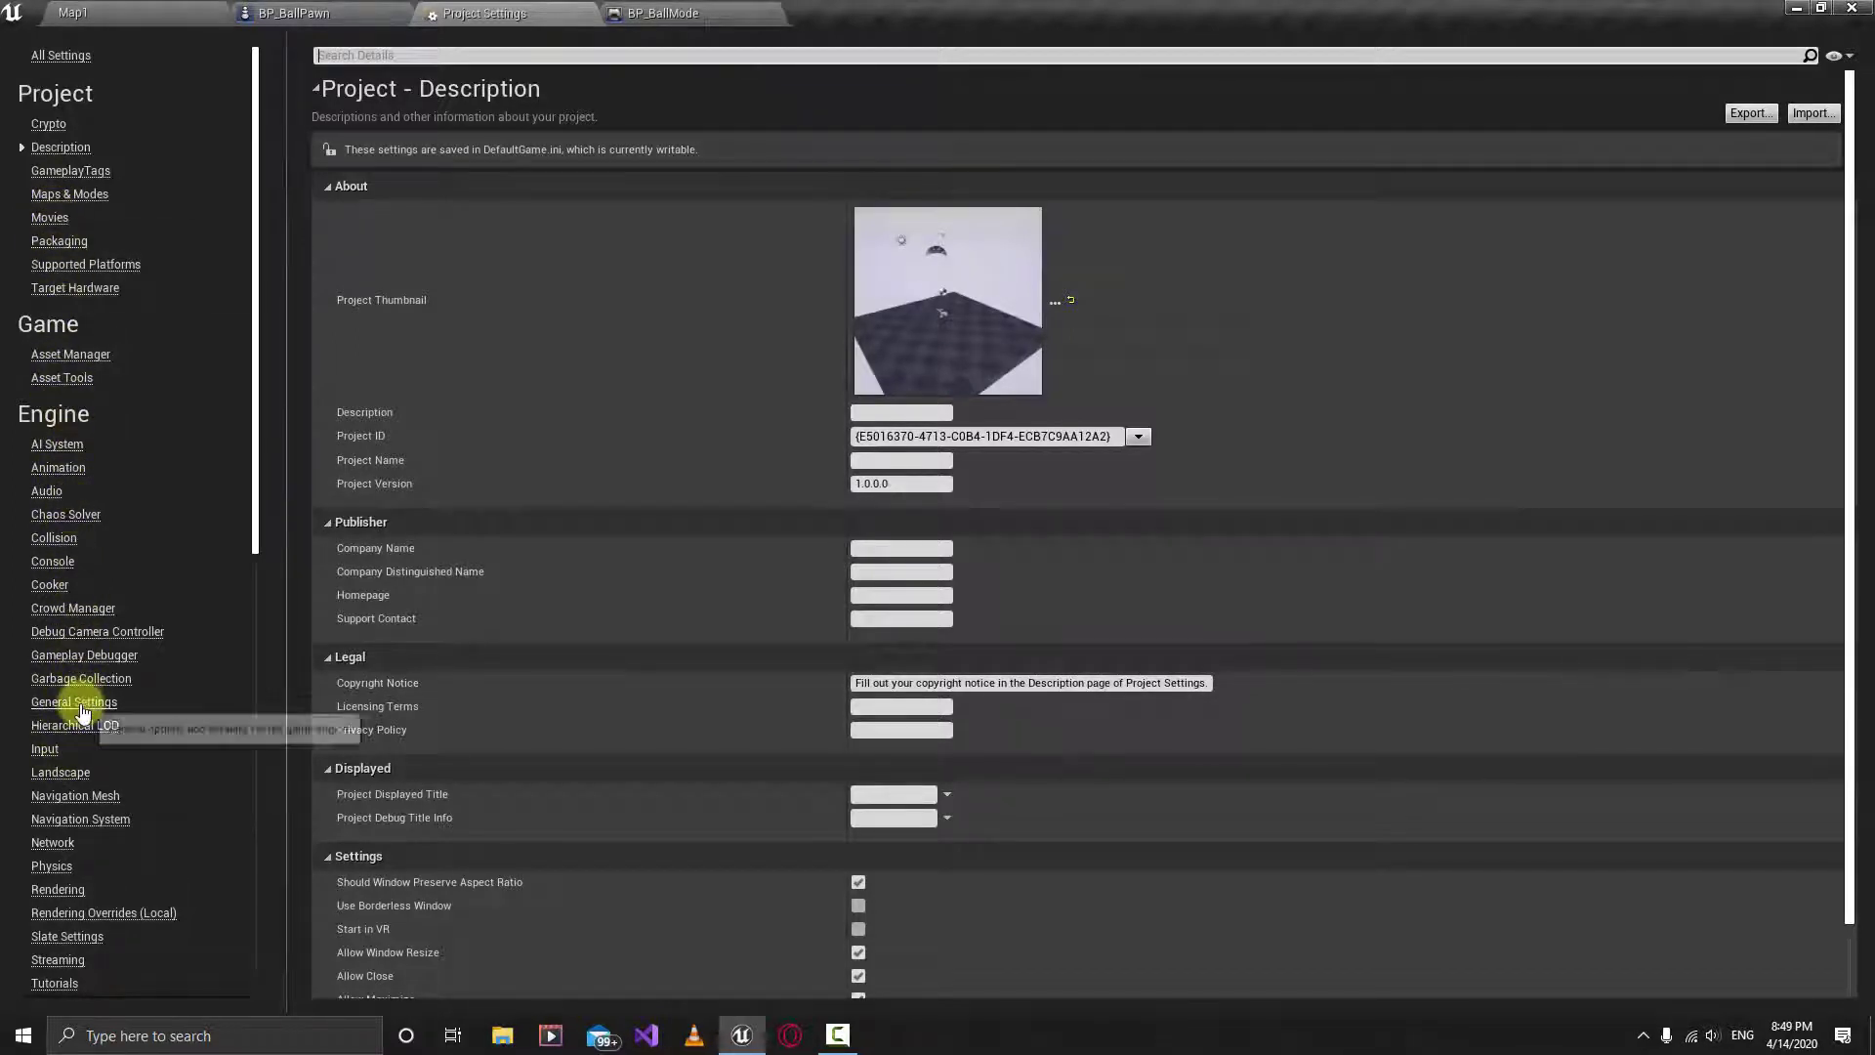
pyautogui.click(72, 203)
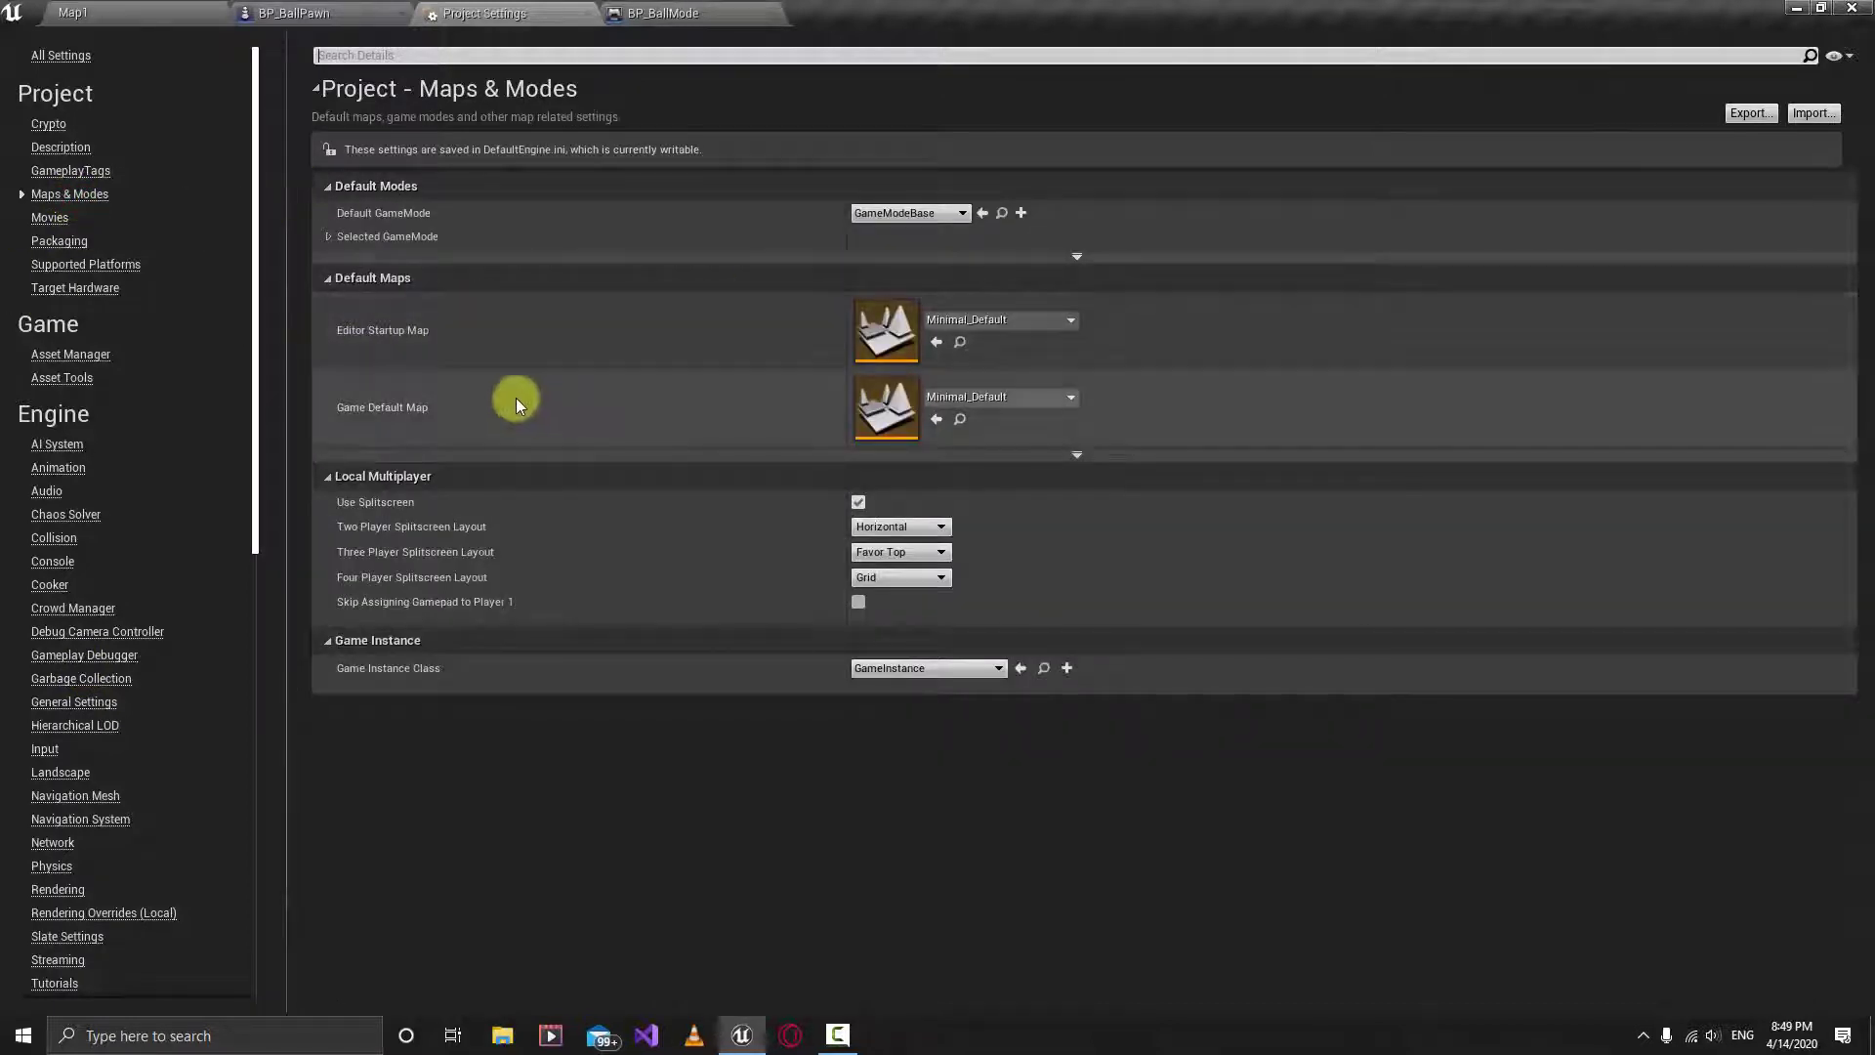
pyautogui.click(913, 214)
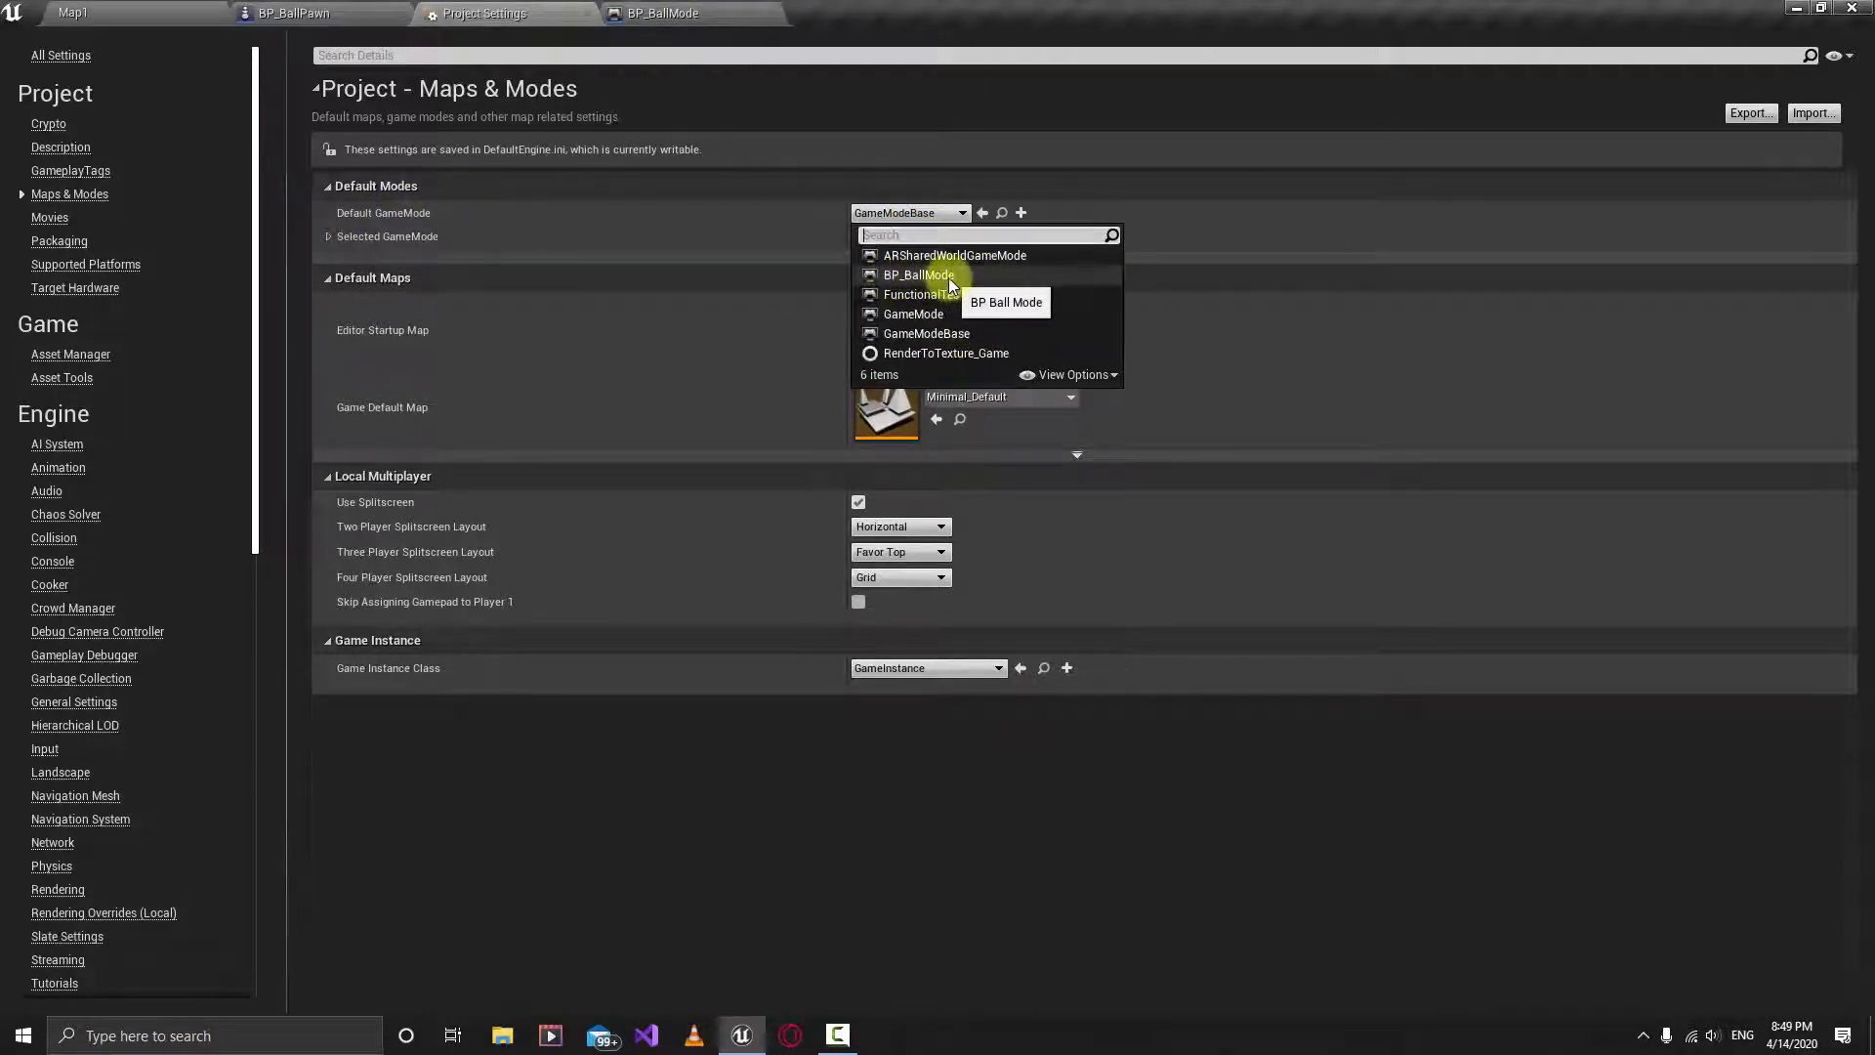
pyautogui.click(981, 278)
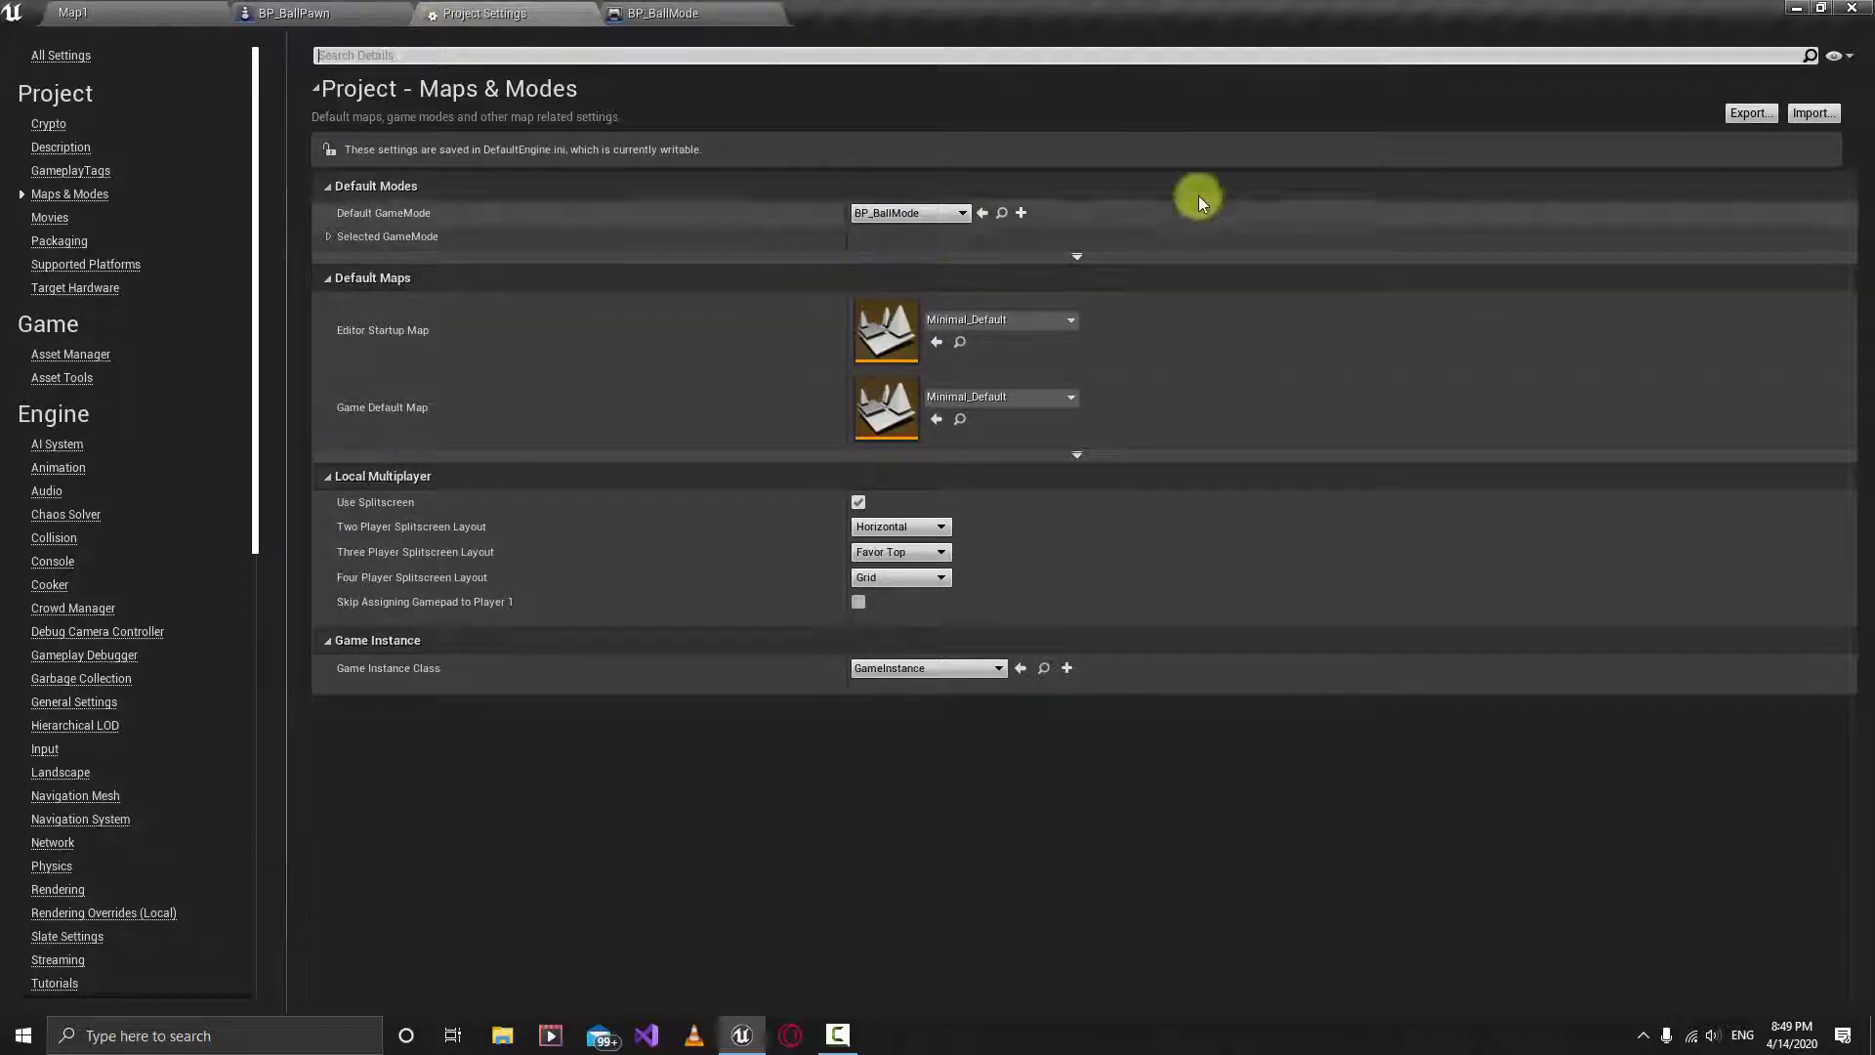
# Step: Close the Project Settings, BP_BallPawn and BP_BallMode editors to return to the Map1 level
pyautogui.click(576, 12)
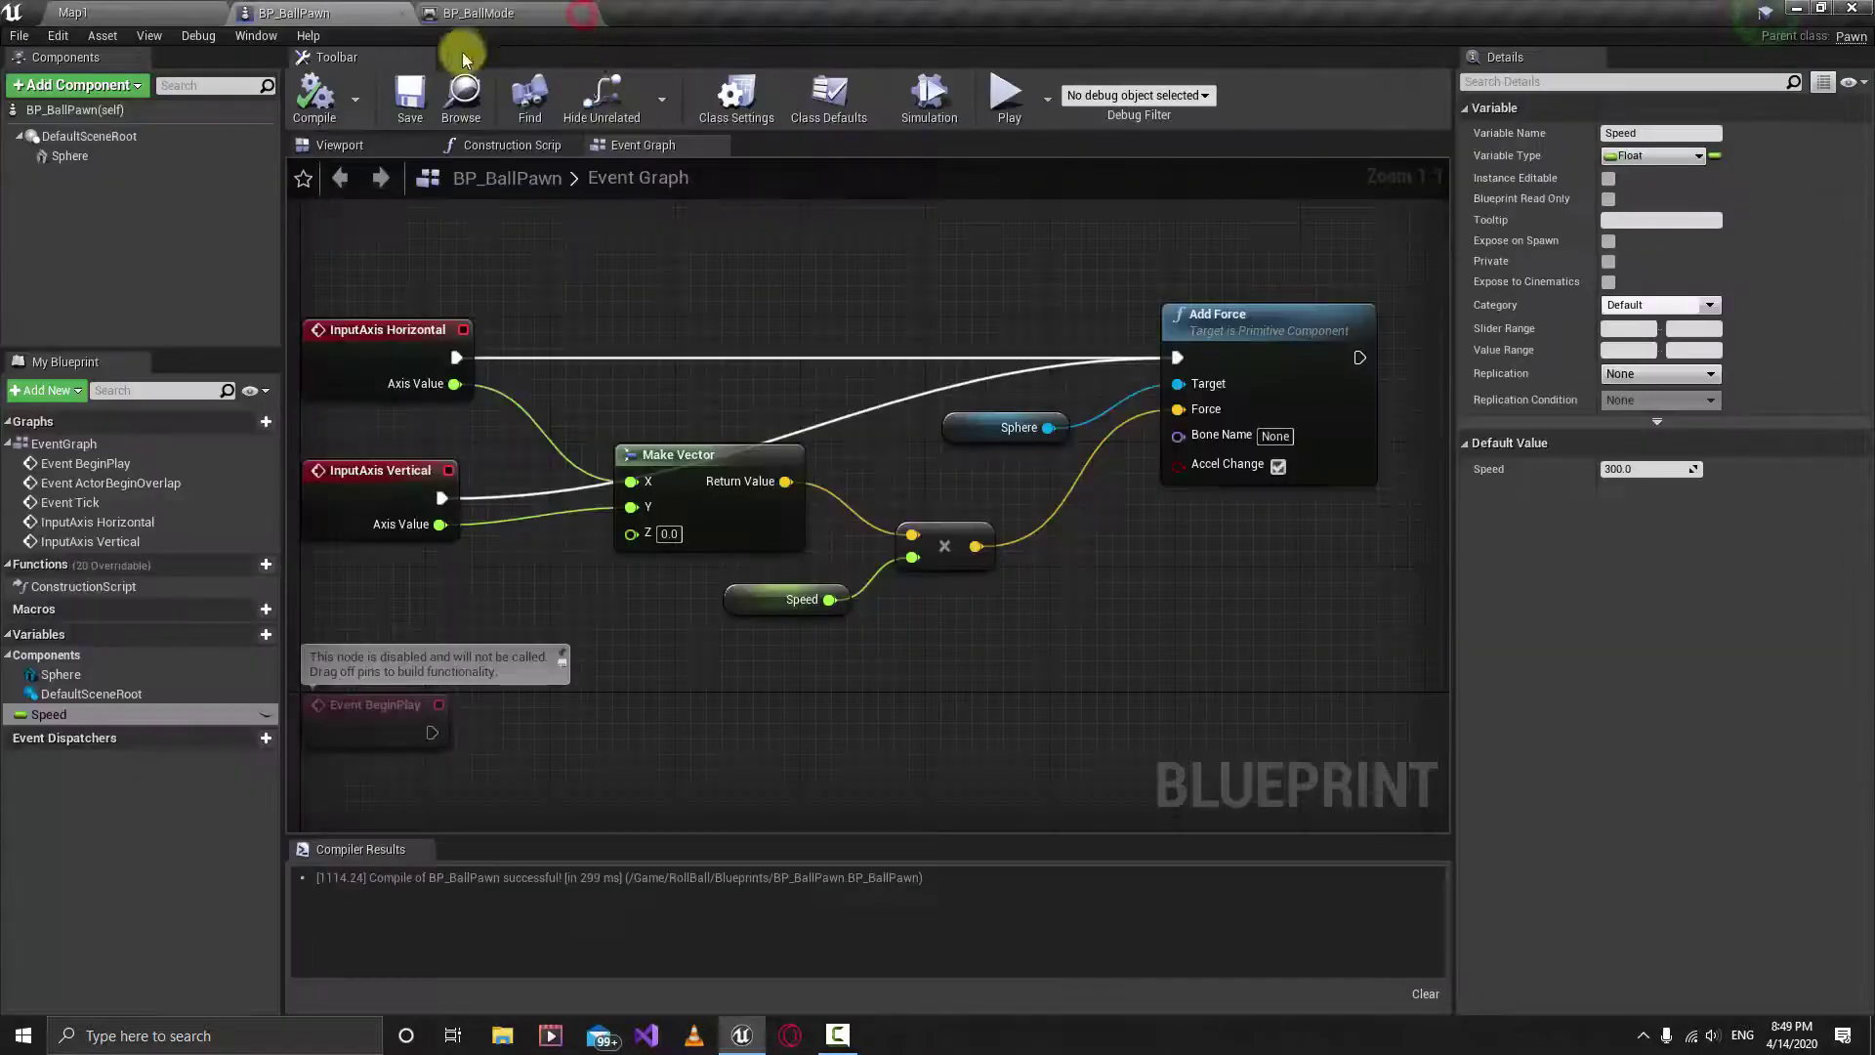
pyautogui.click(401, 13)
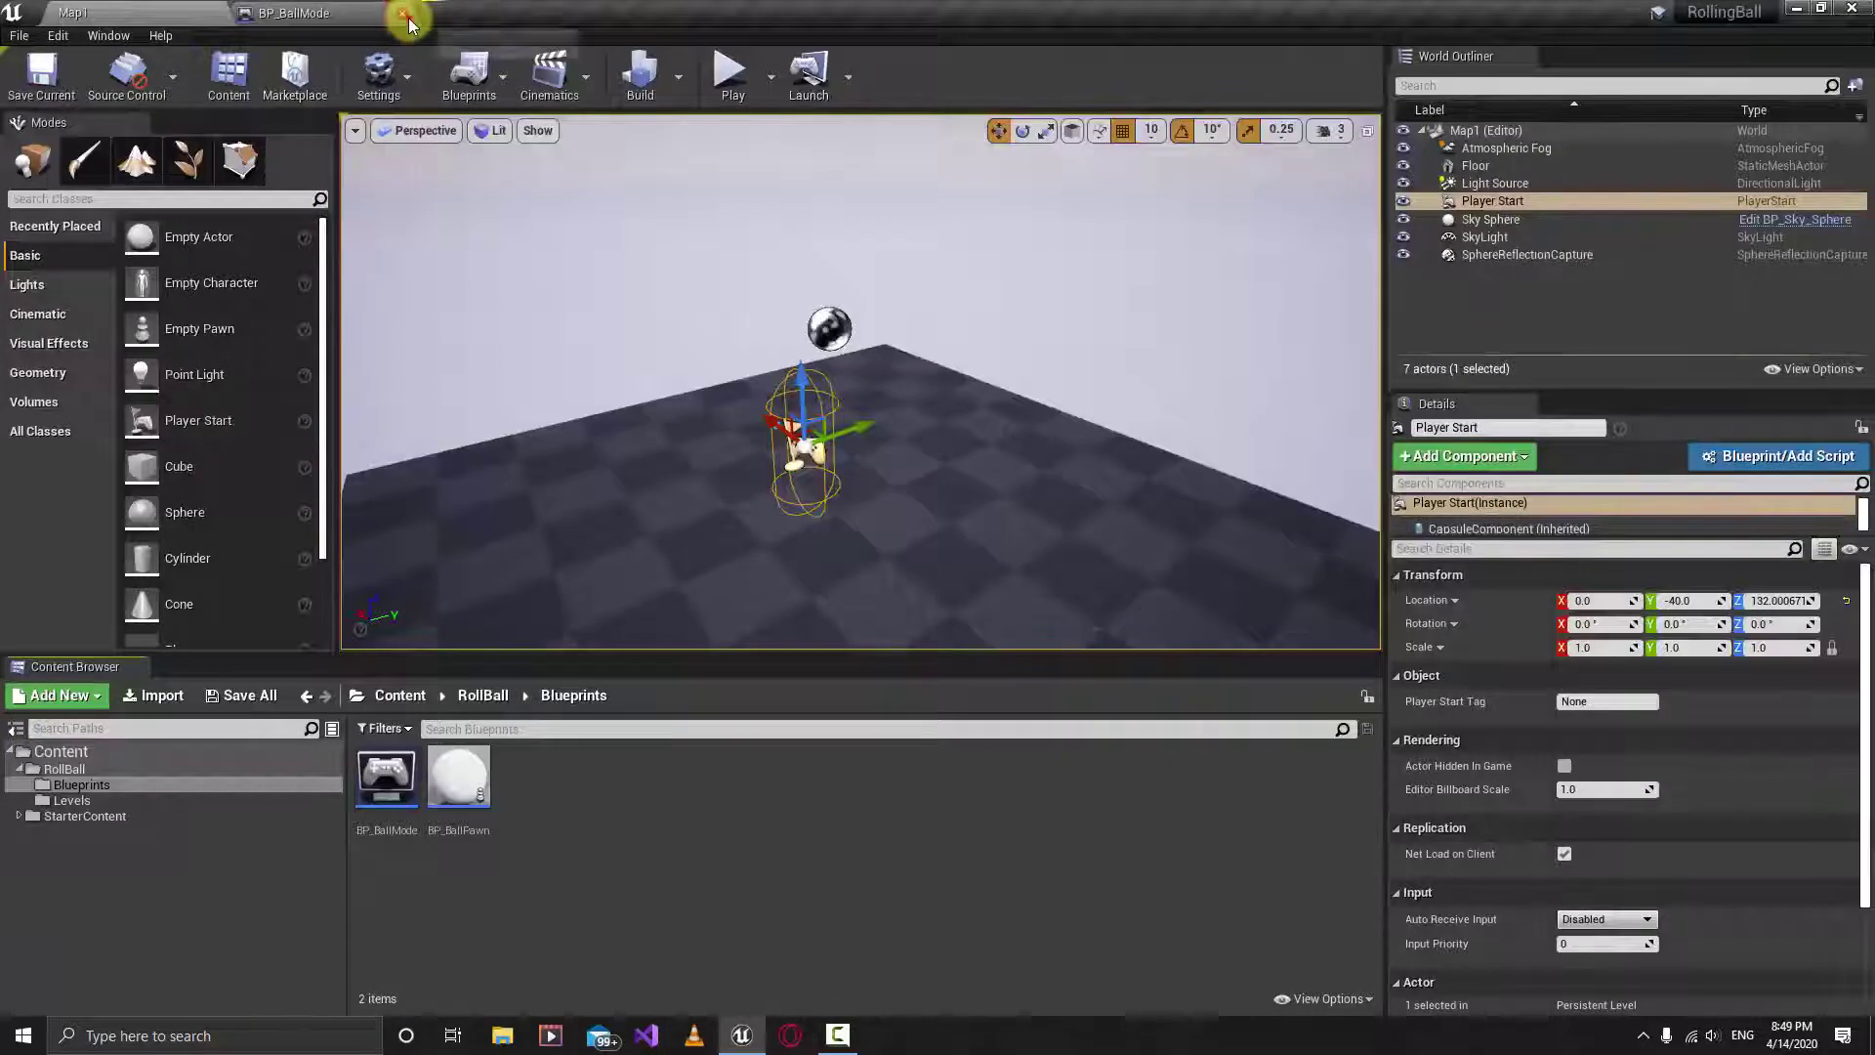
pyautogui.click(405, 15)
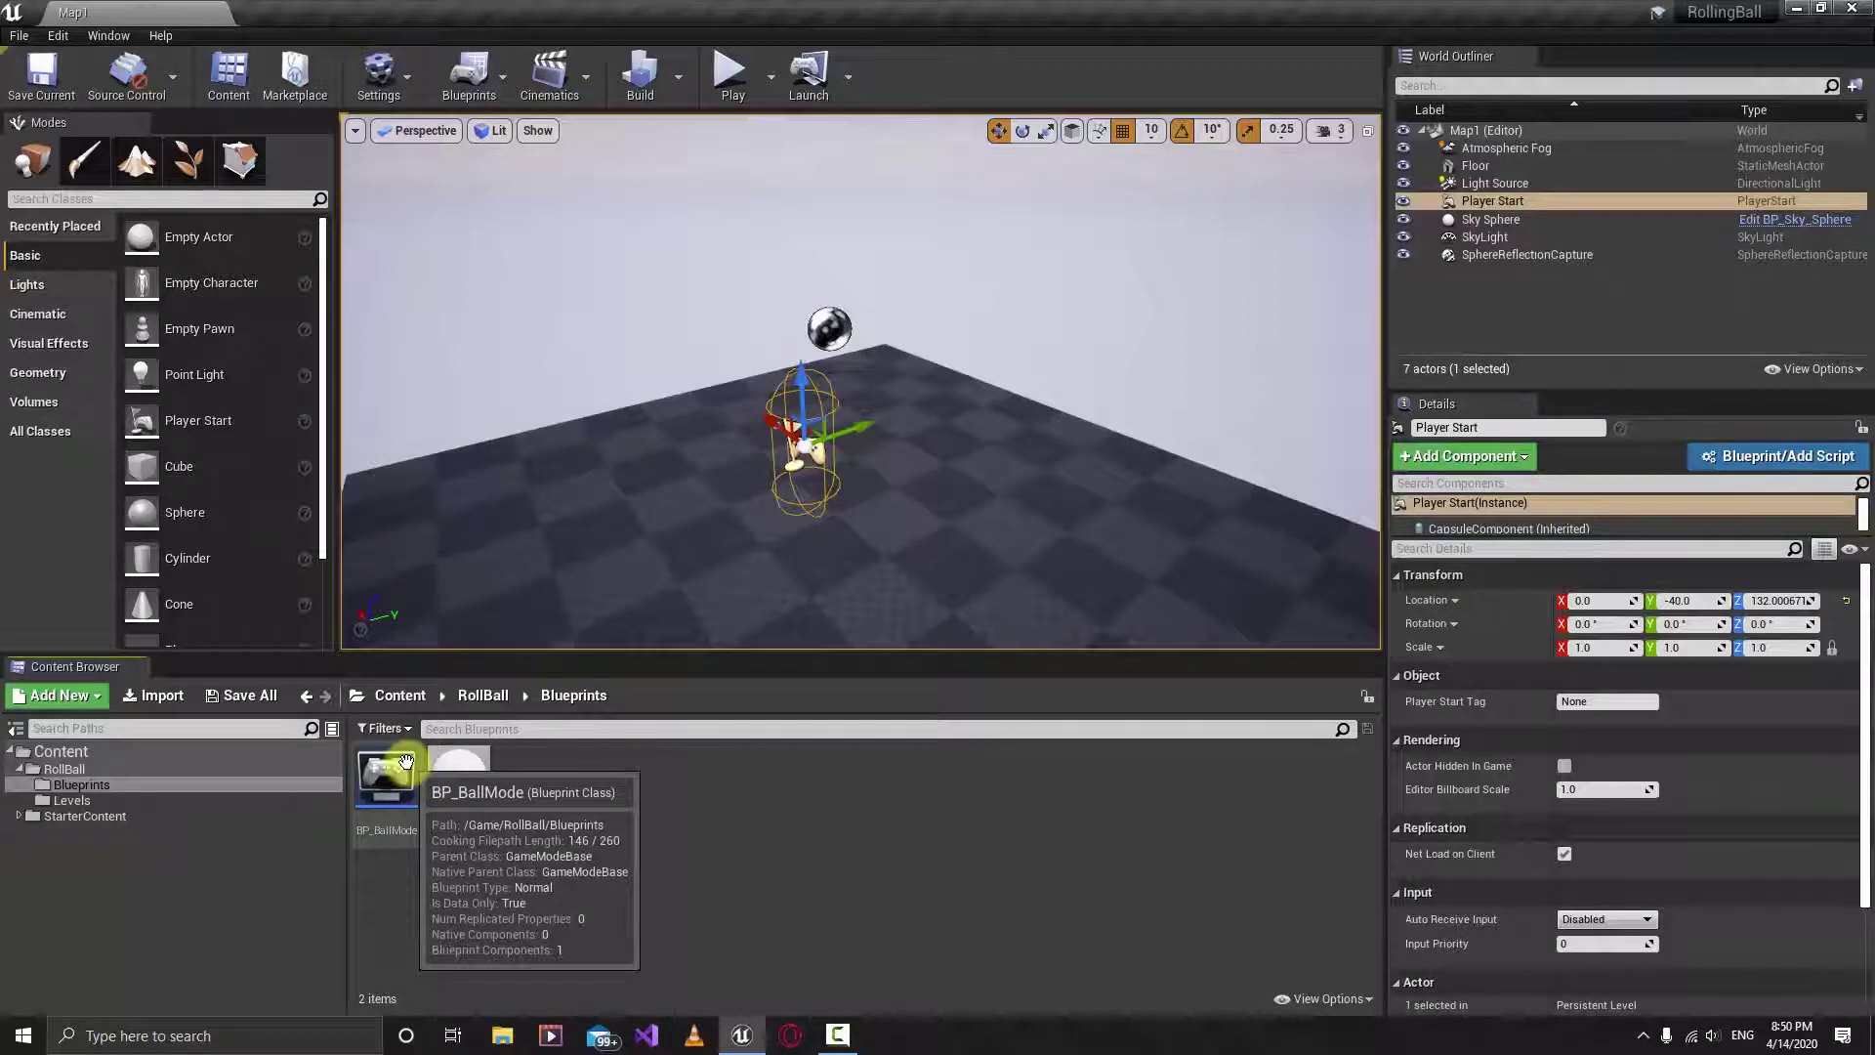
# Step: Open BP_BallMode, check its Default Pawn Class, and switch to the full Blueprint editor
pyautogui.doubleClick(373, 769)
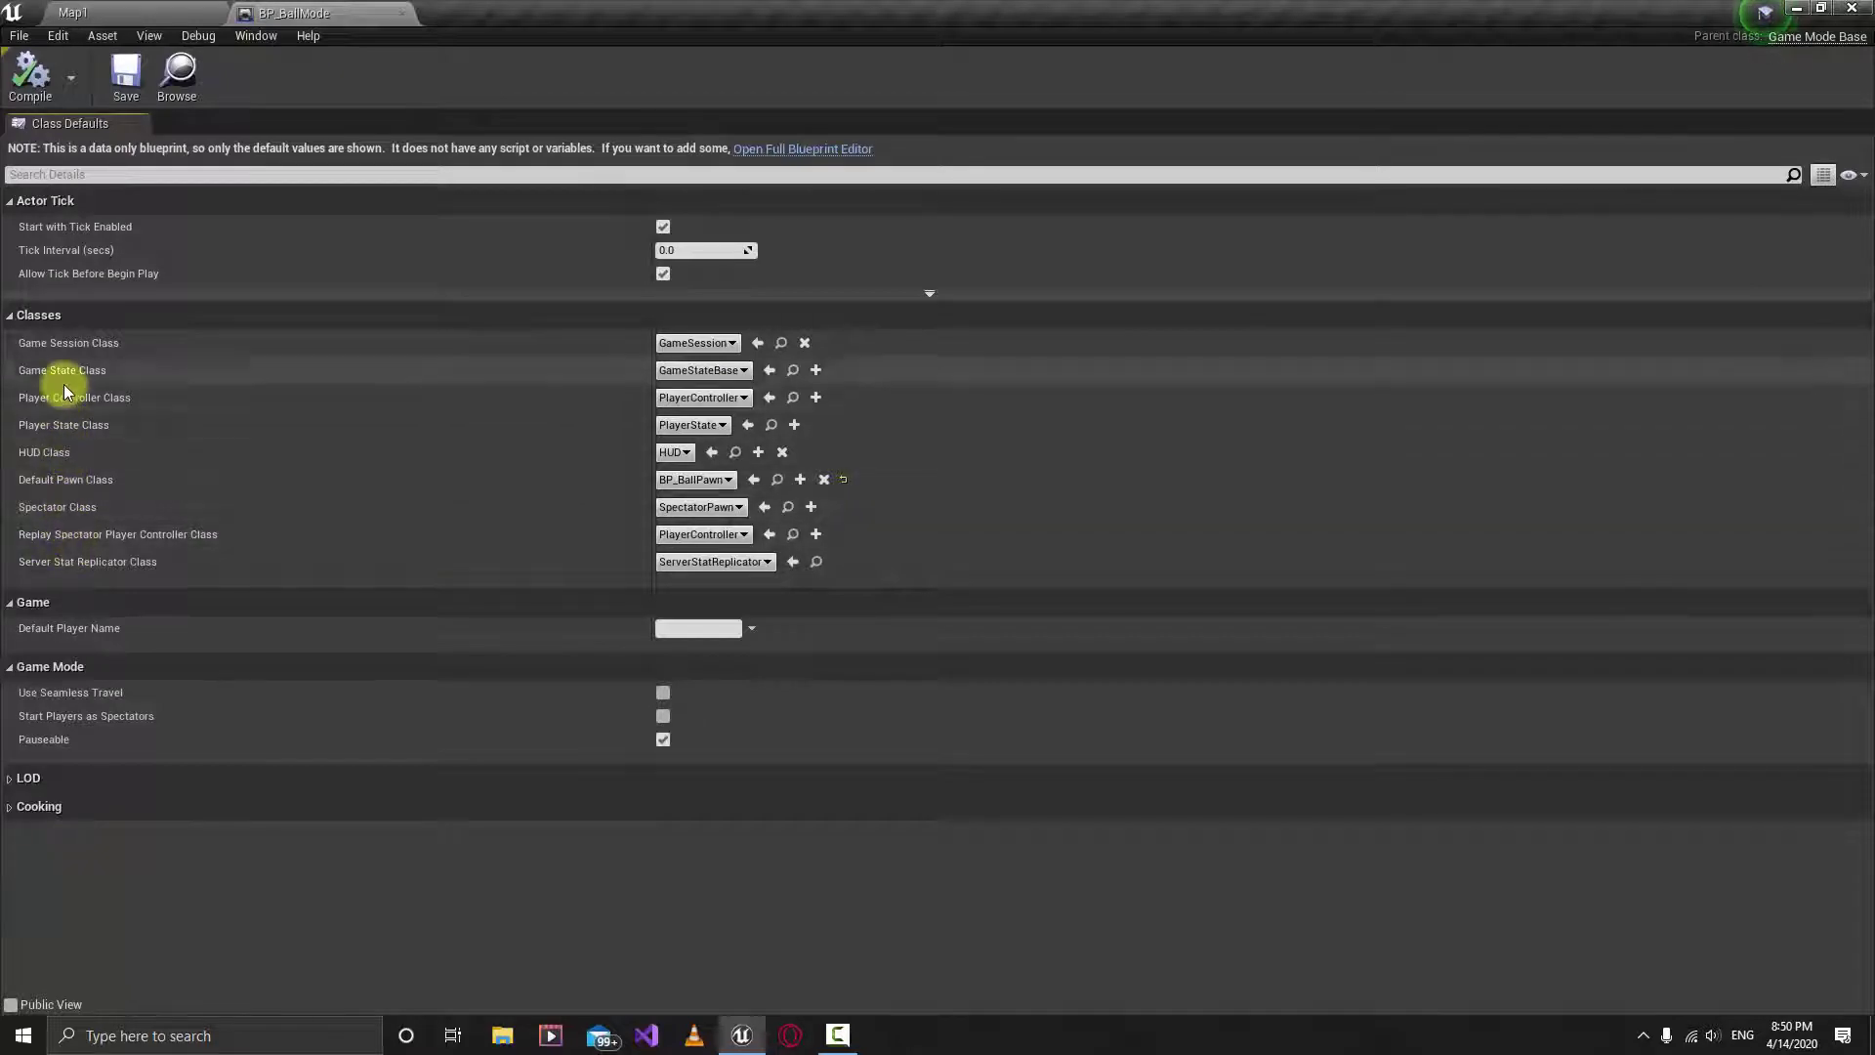
pyautogui.click(695, 481)
pyautogui.click(696, 482)
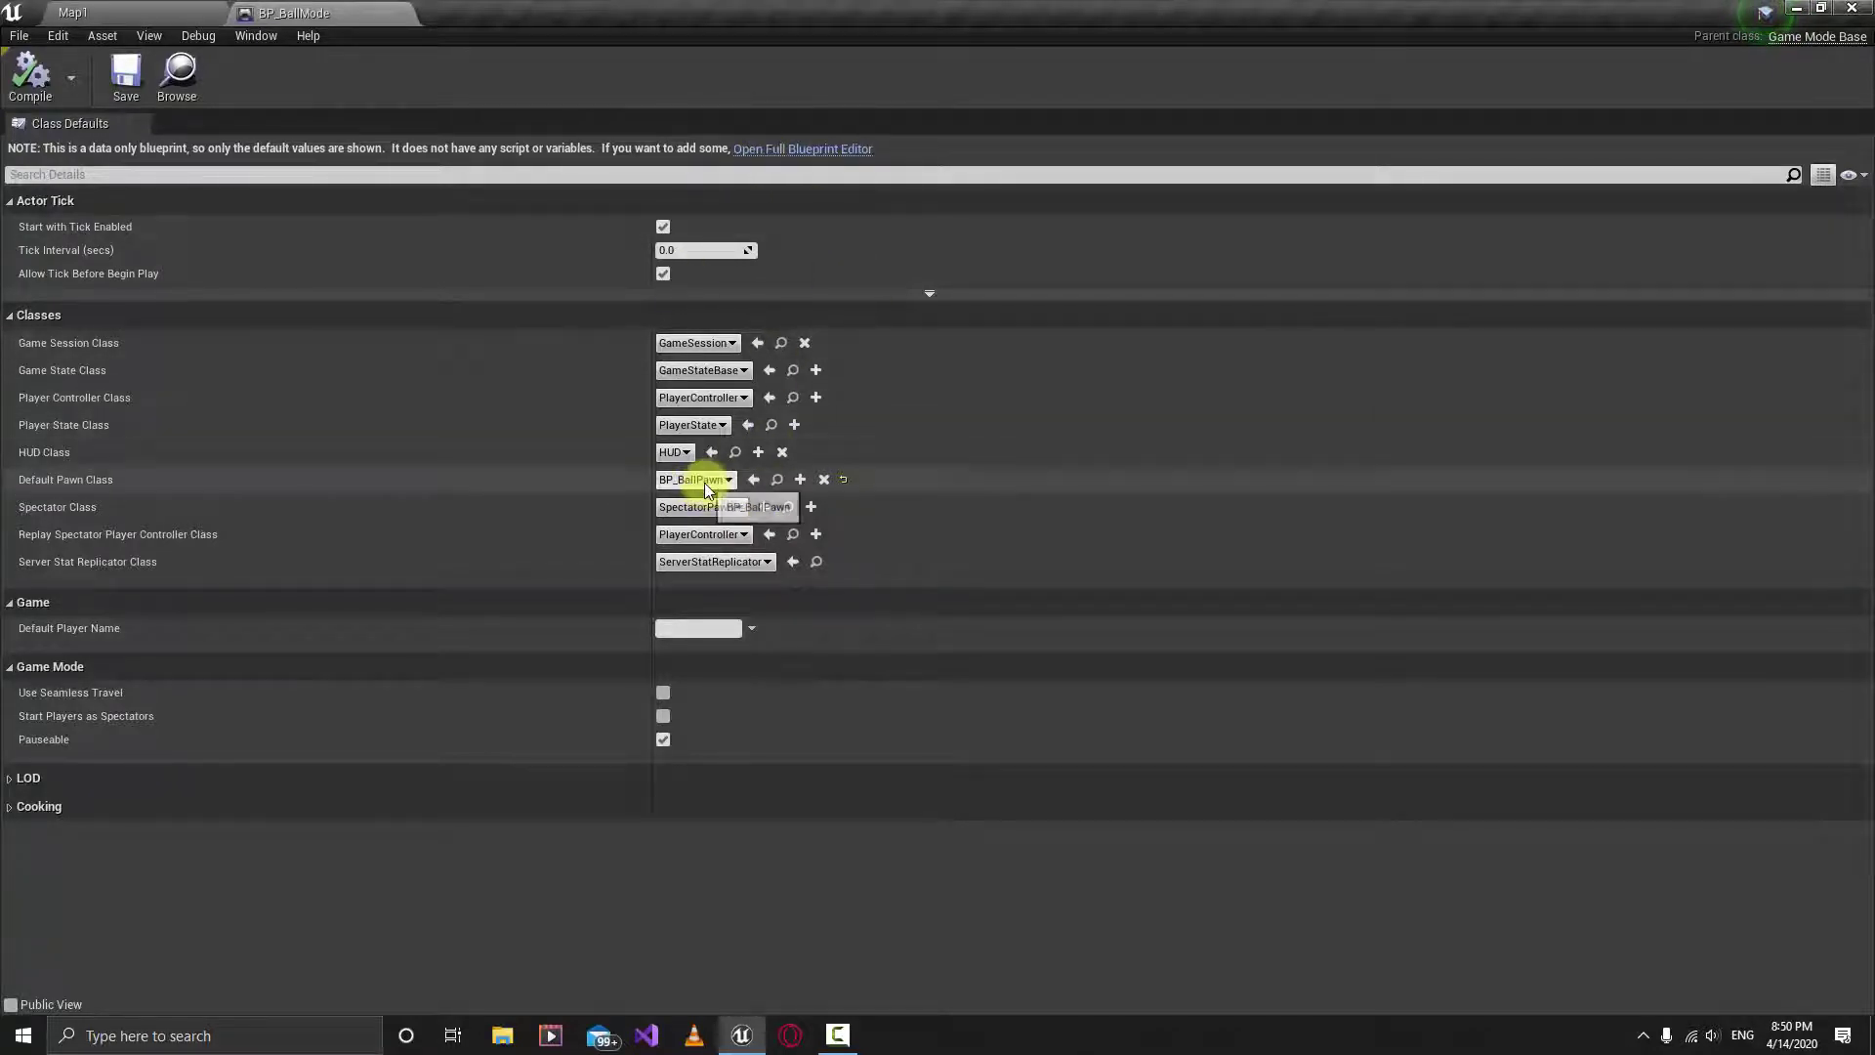
pyautogui.click(838, 148)
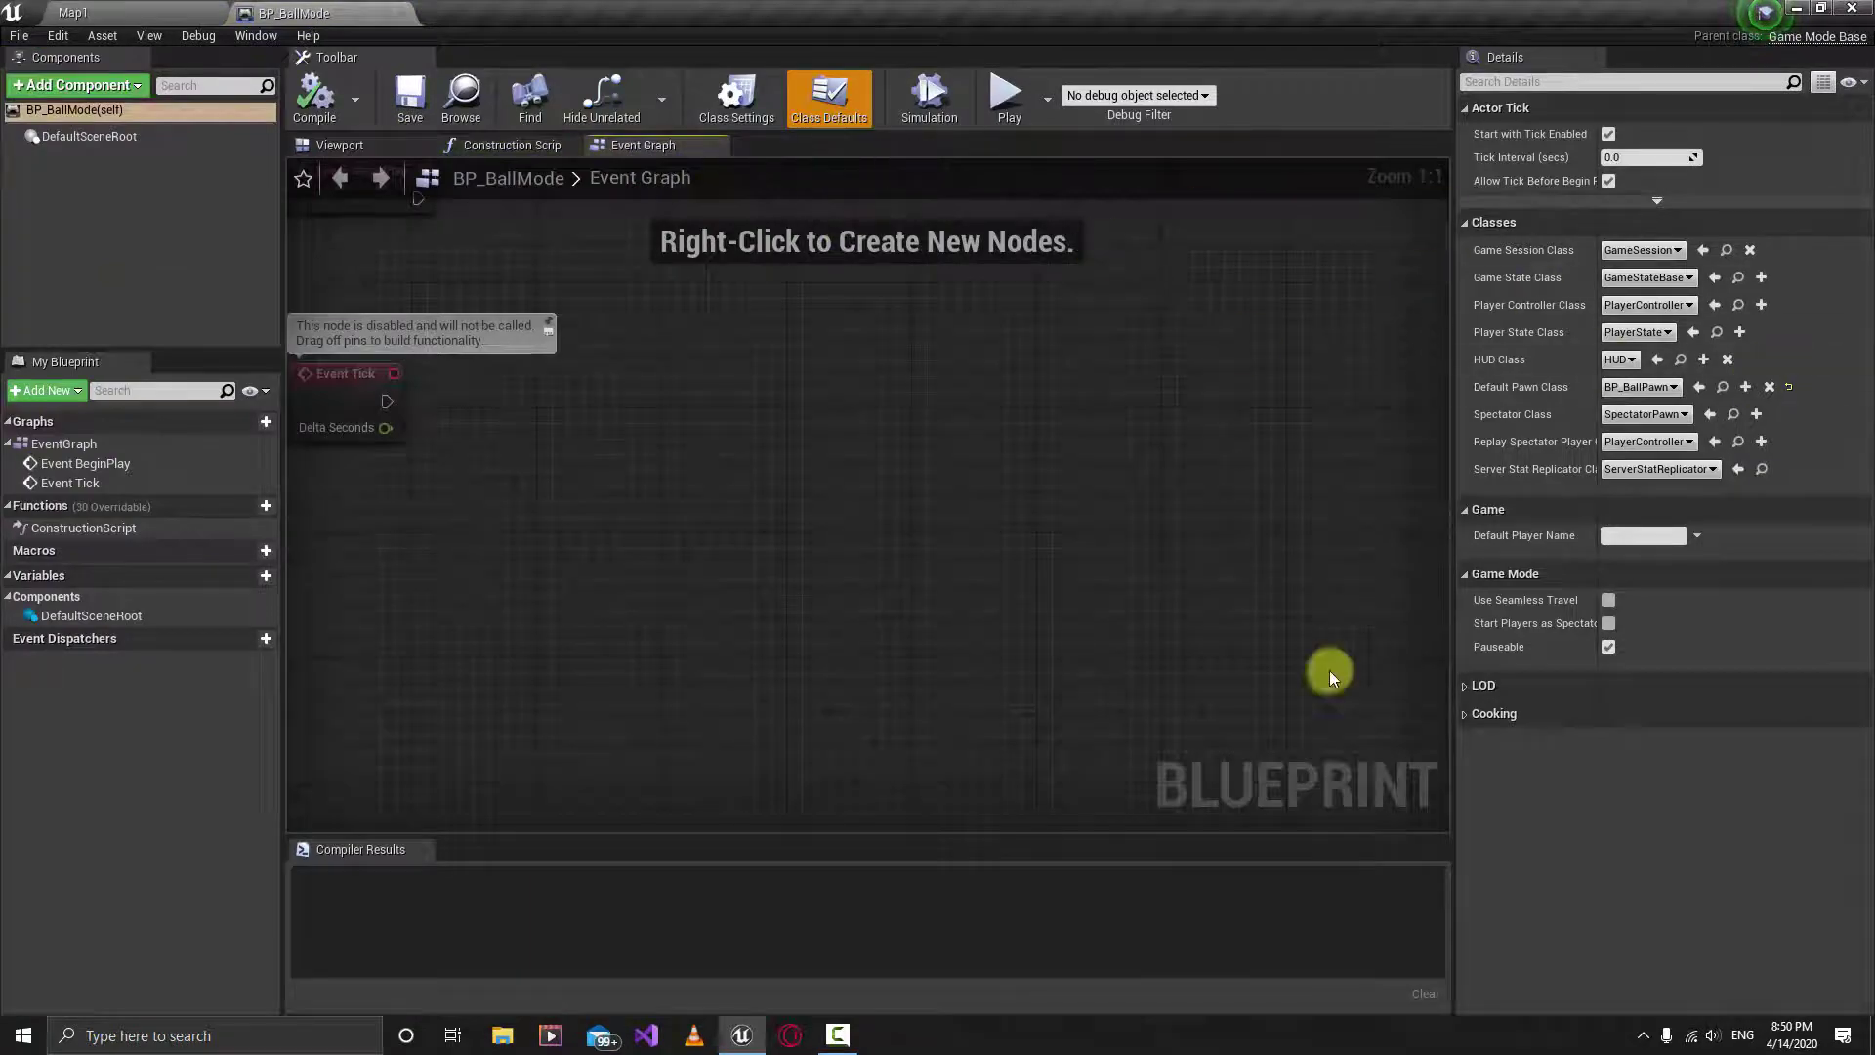
# Step: Close and reopen BP_BallMode to check which editor it opens in, and finish with it closed
pyautogui.click(402, 13)
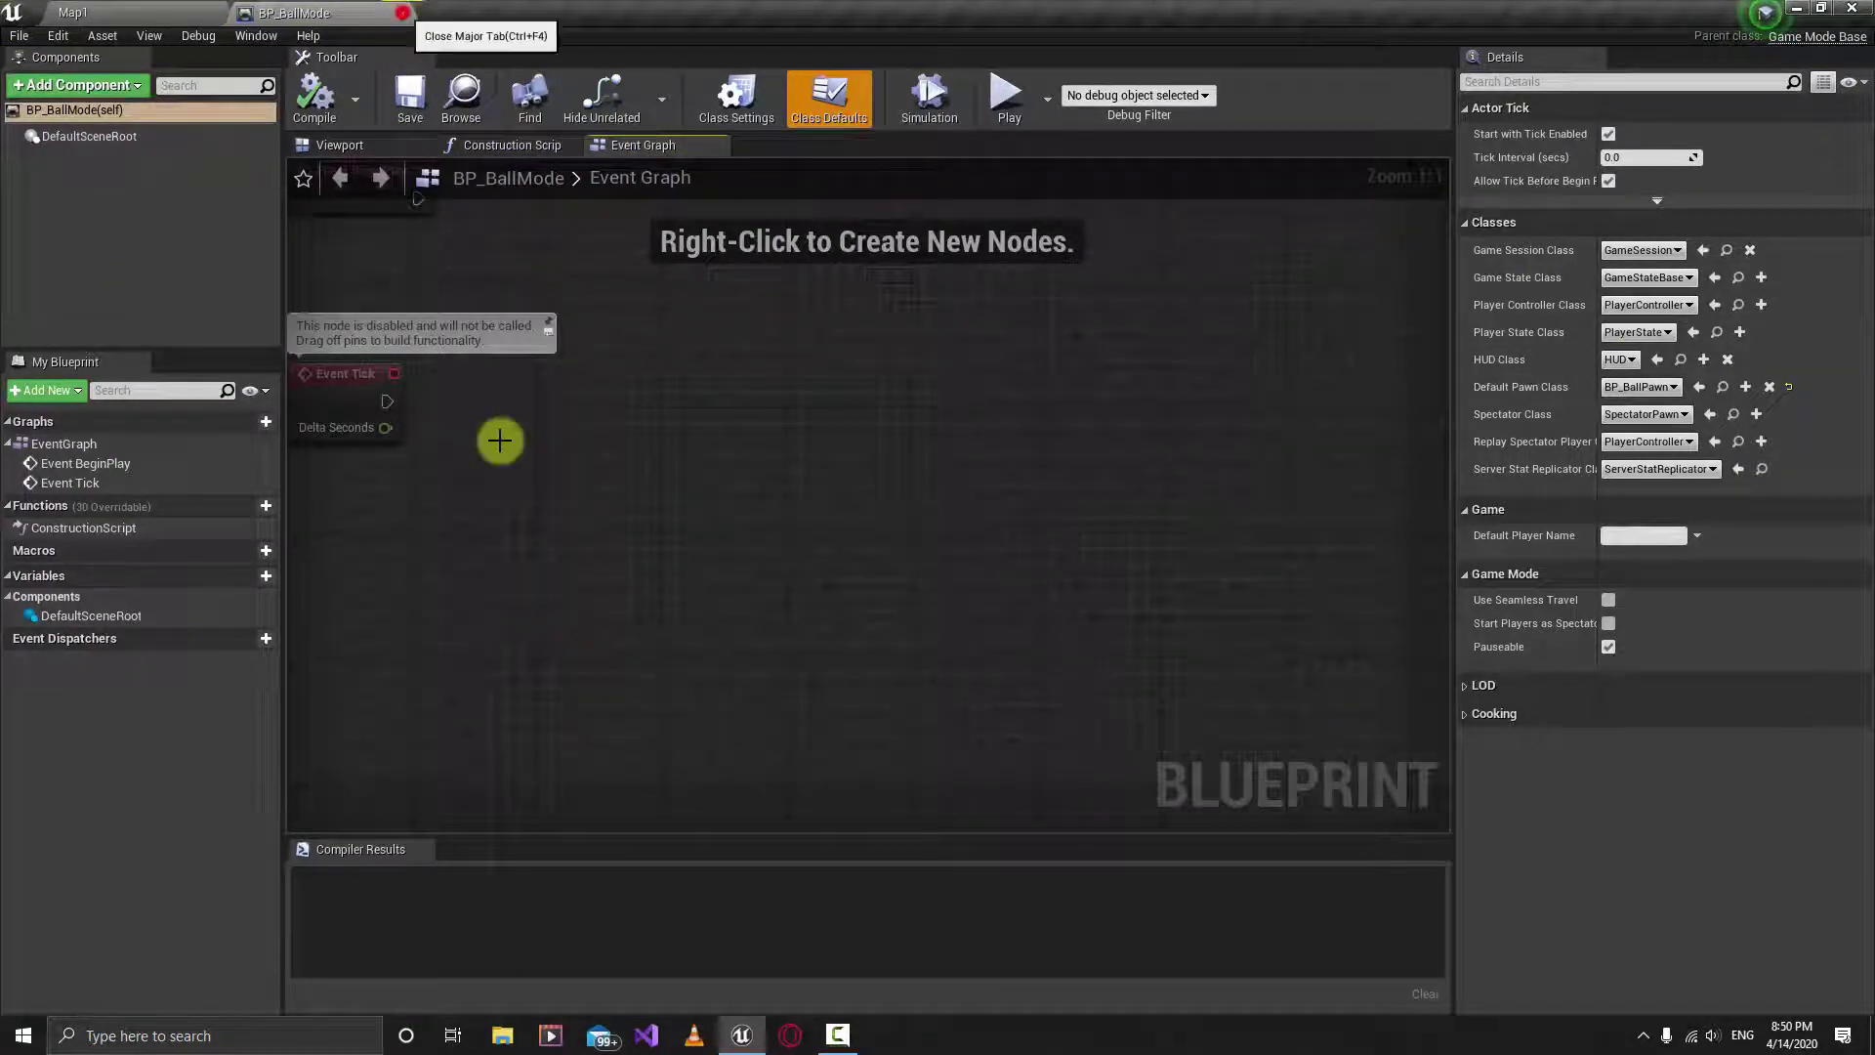
pyautogui.doubleClick(377, 763)
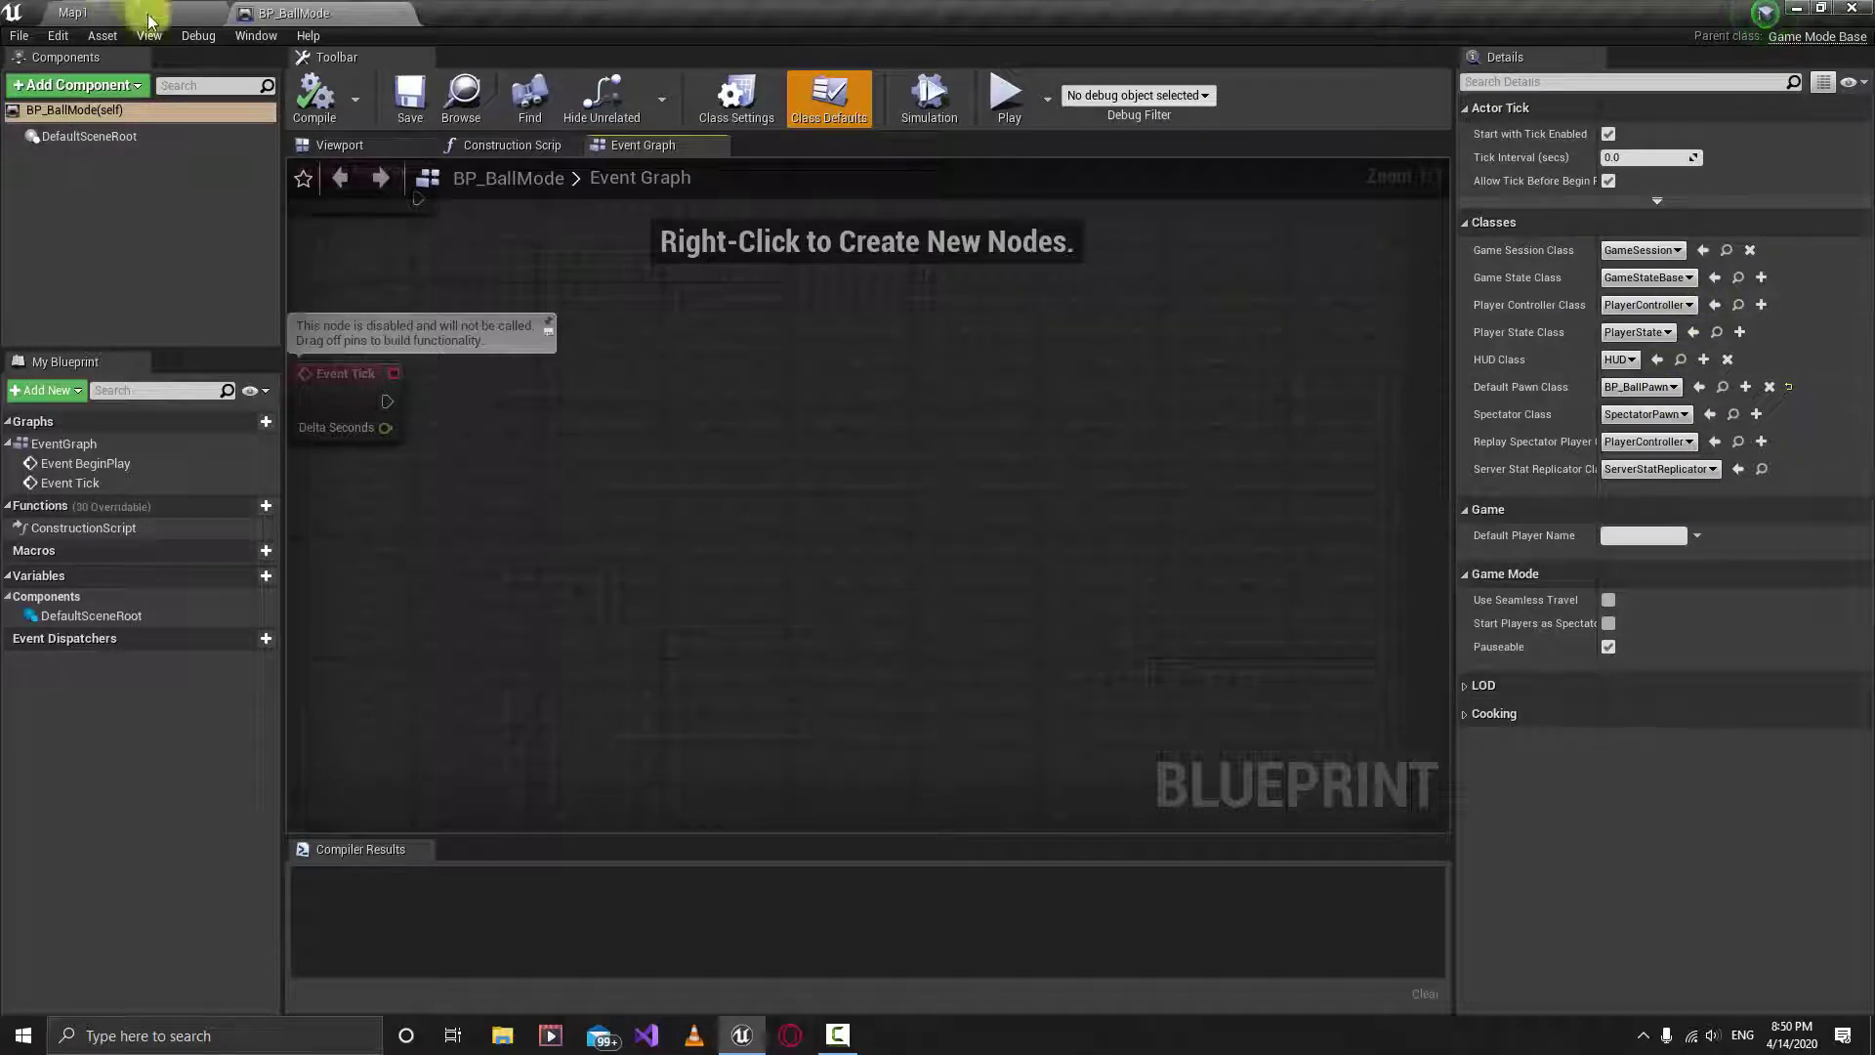
pyautogui.click(411, 15)
pyautogui.doubleClick(405, 786)
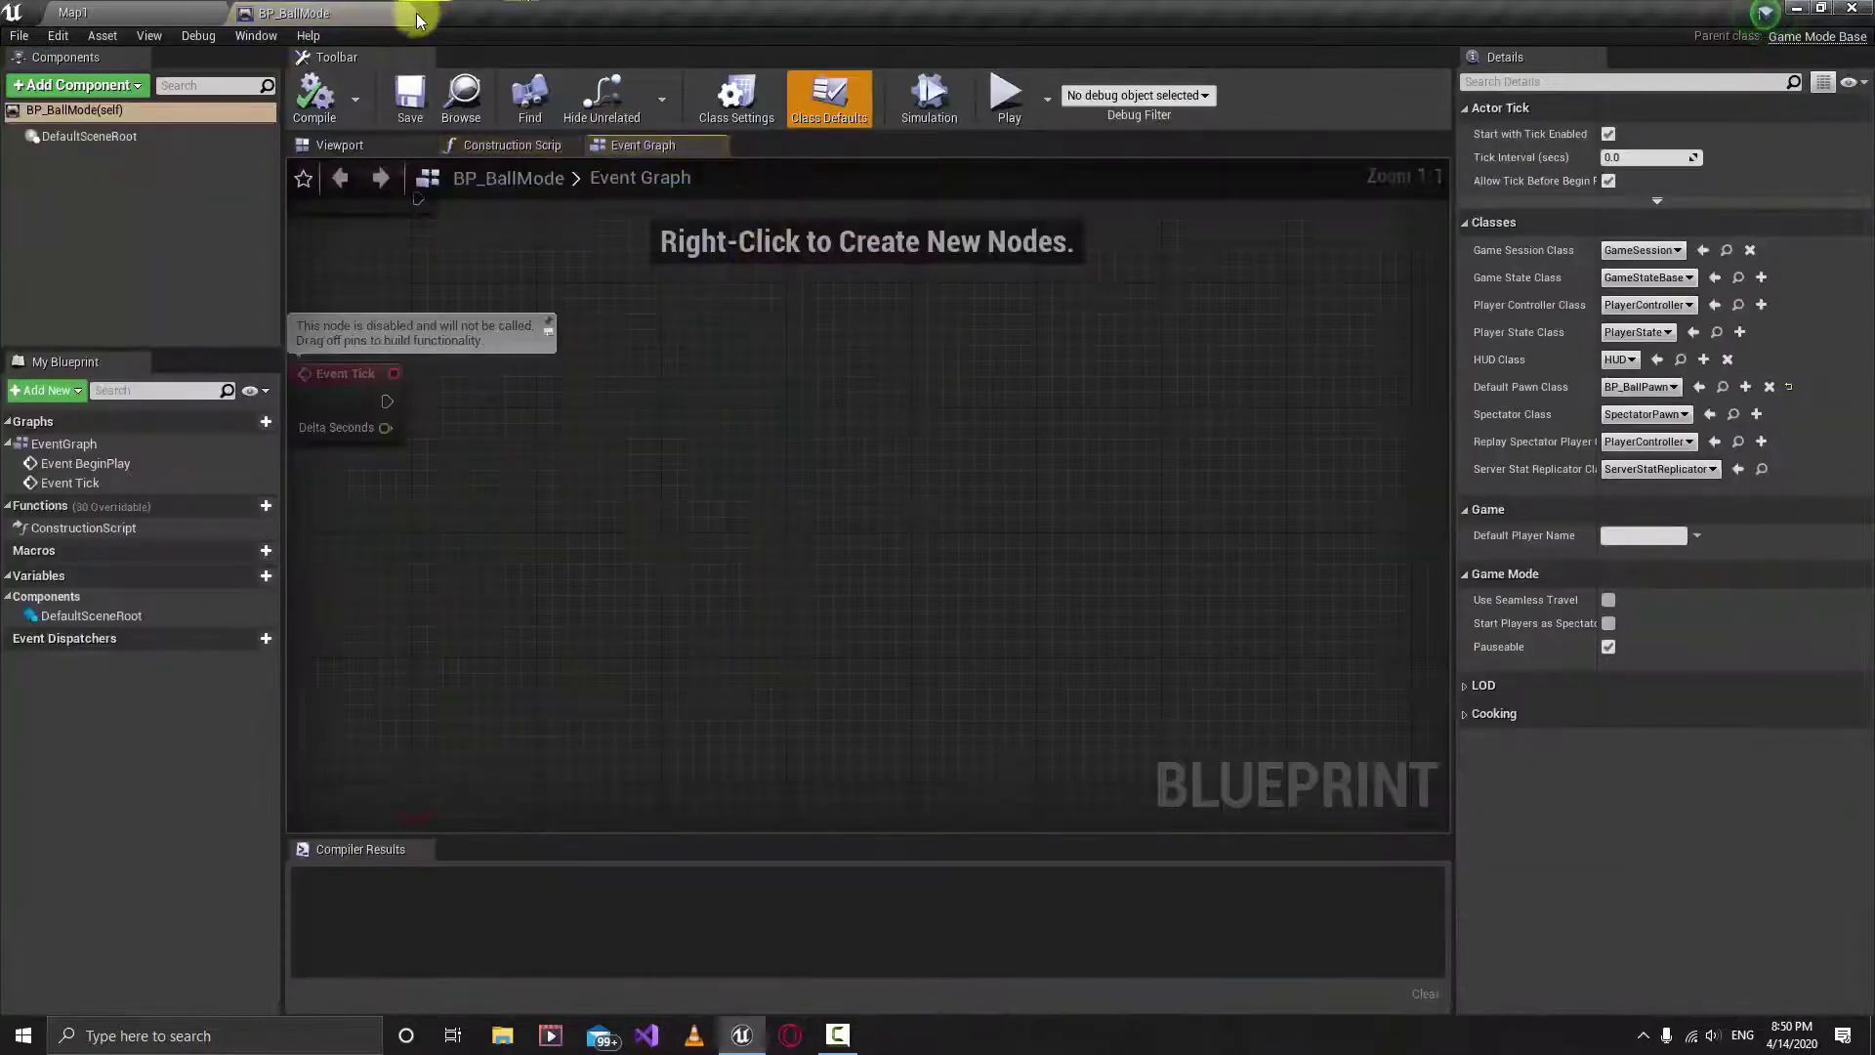
pyautogui.click(411, 15)
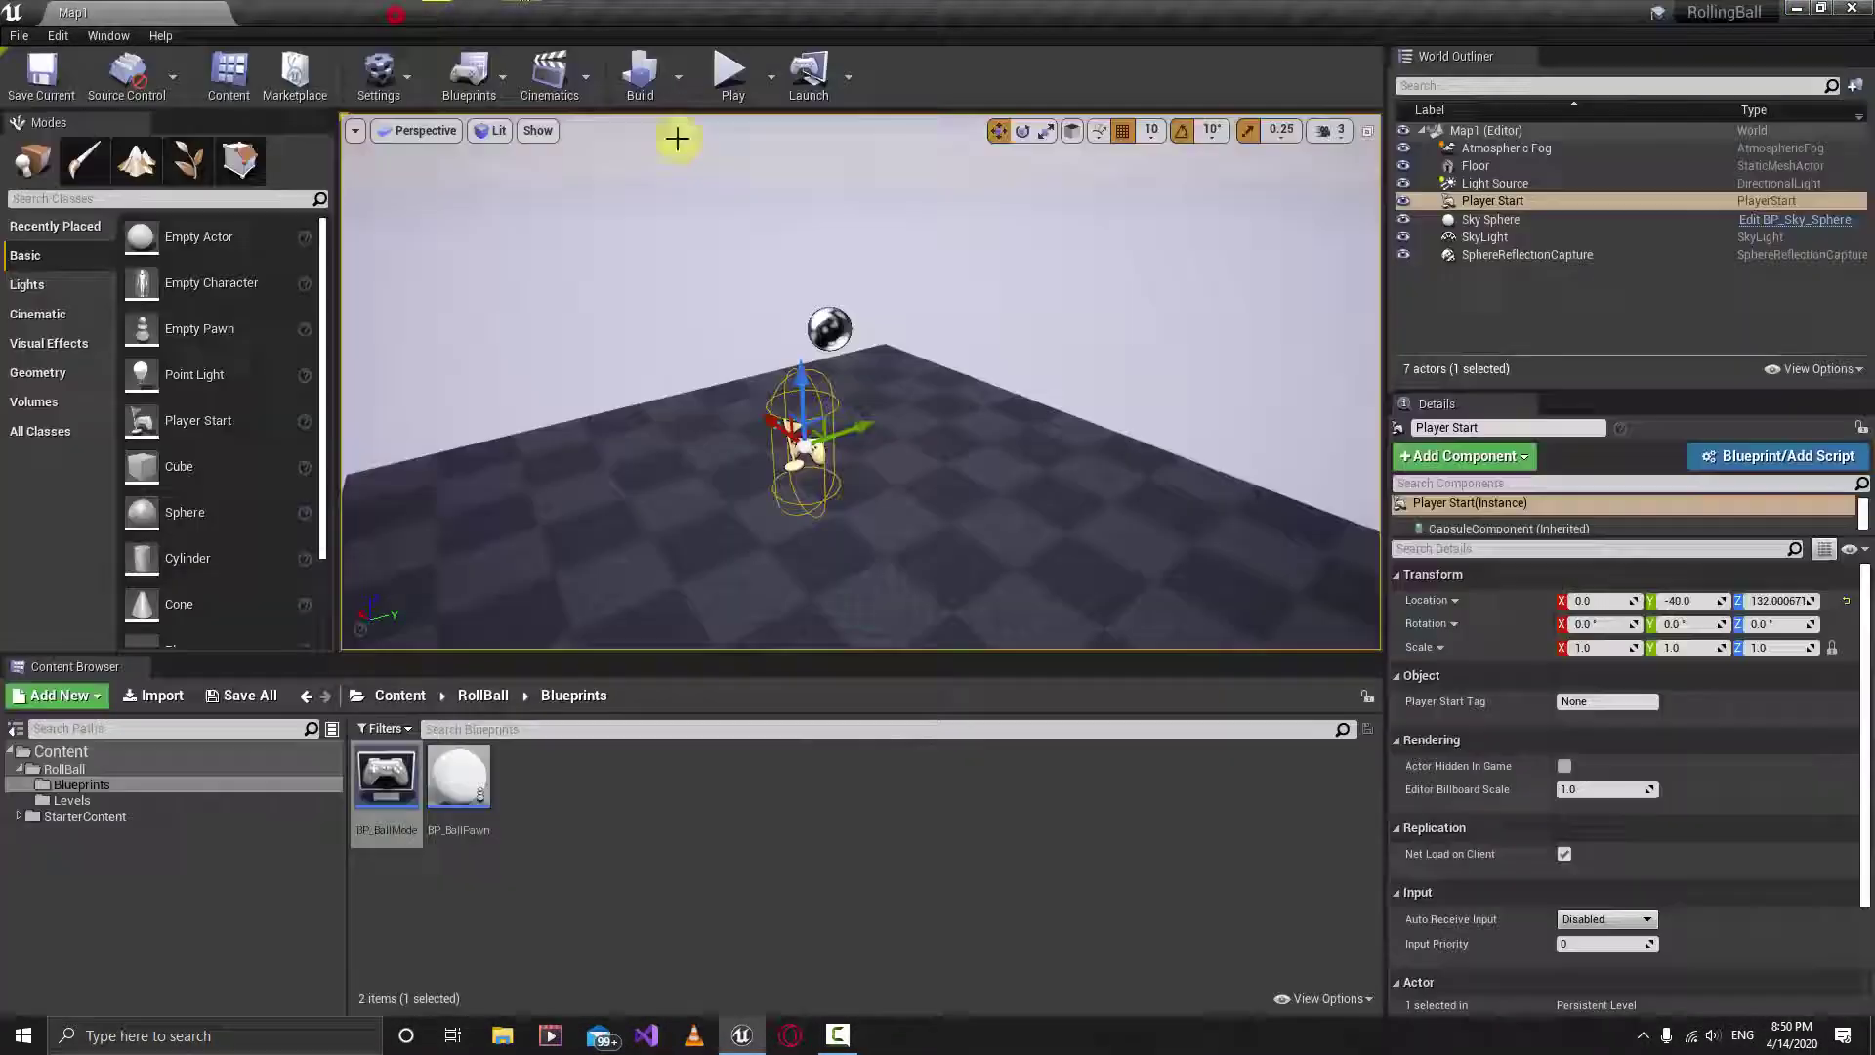
pyautogui.click(732, 822)
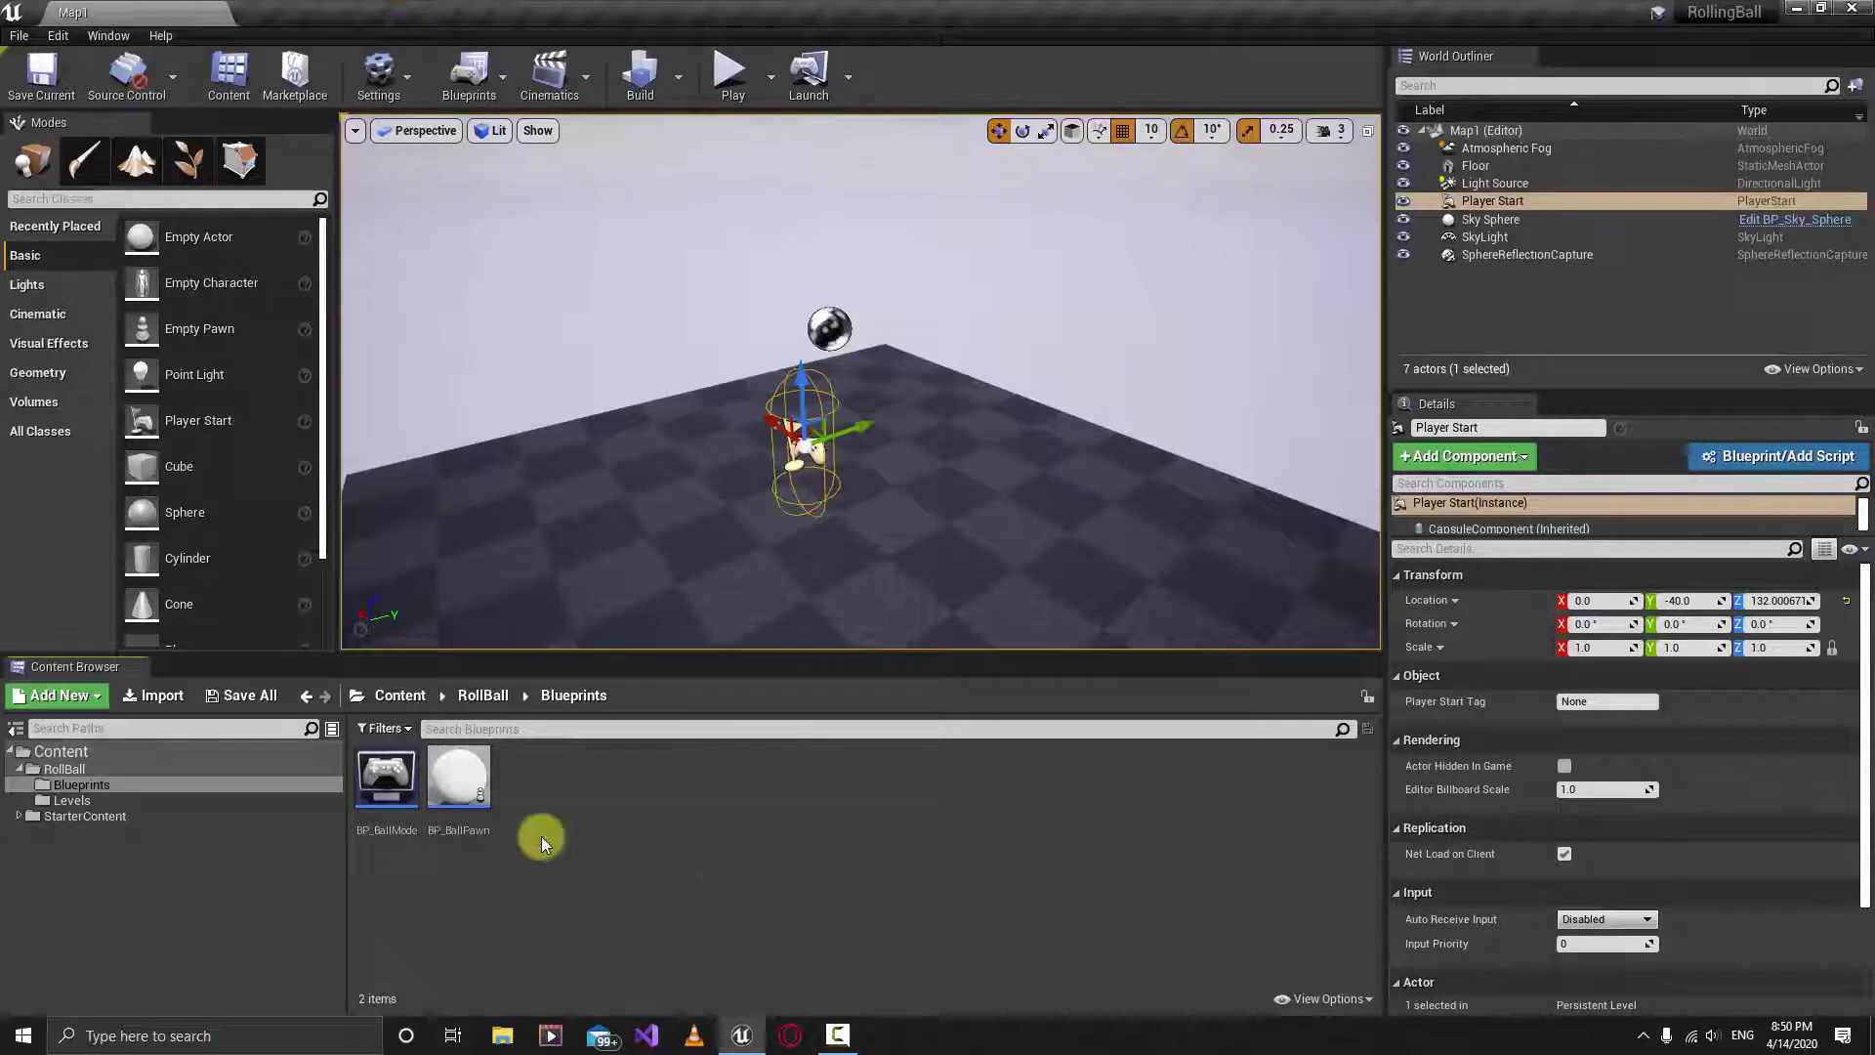
# Step: Open BP_BallPawn and move all the input and Add Force nodes up together in the Event Graph, away from Event BeginPlay
pyautogui.doubleClick(464, 793)
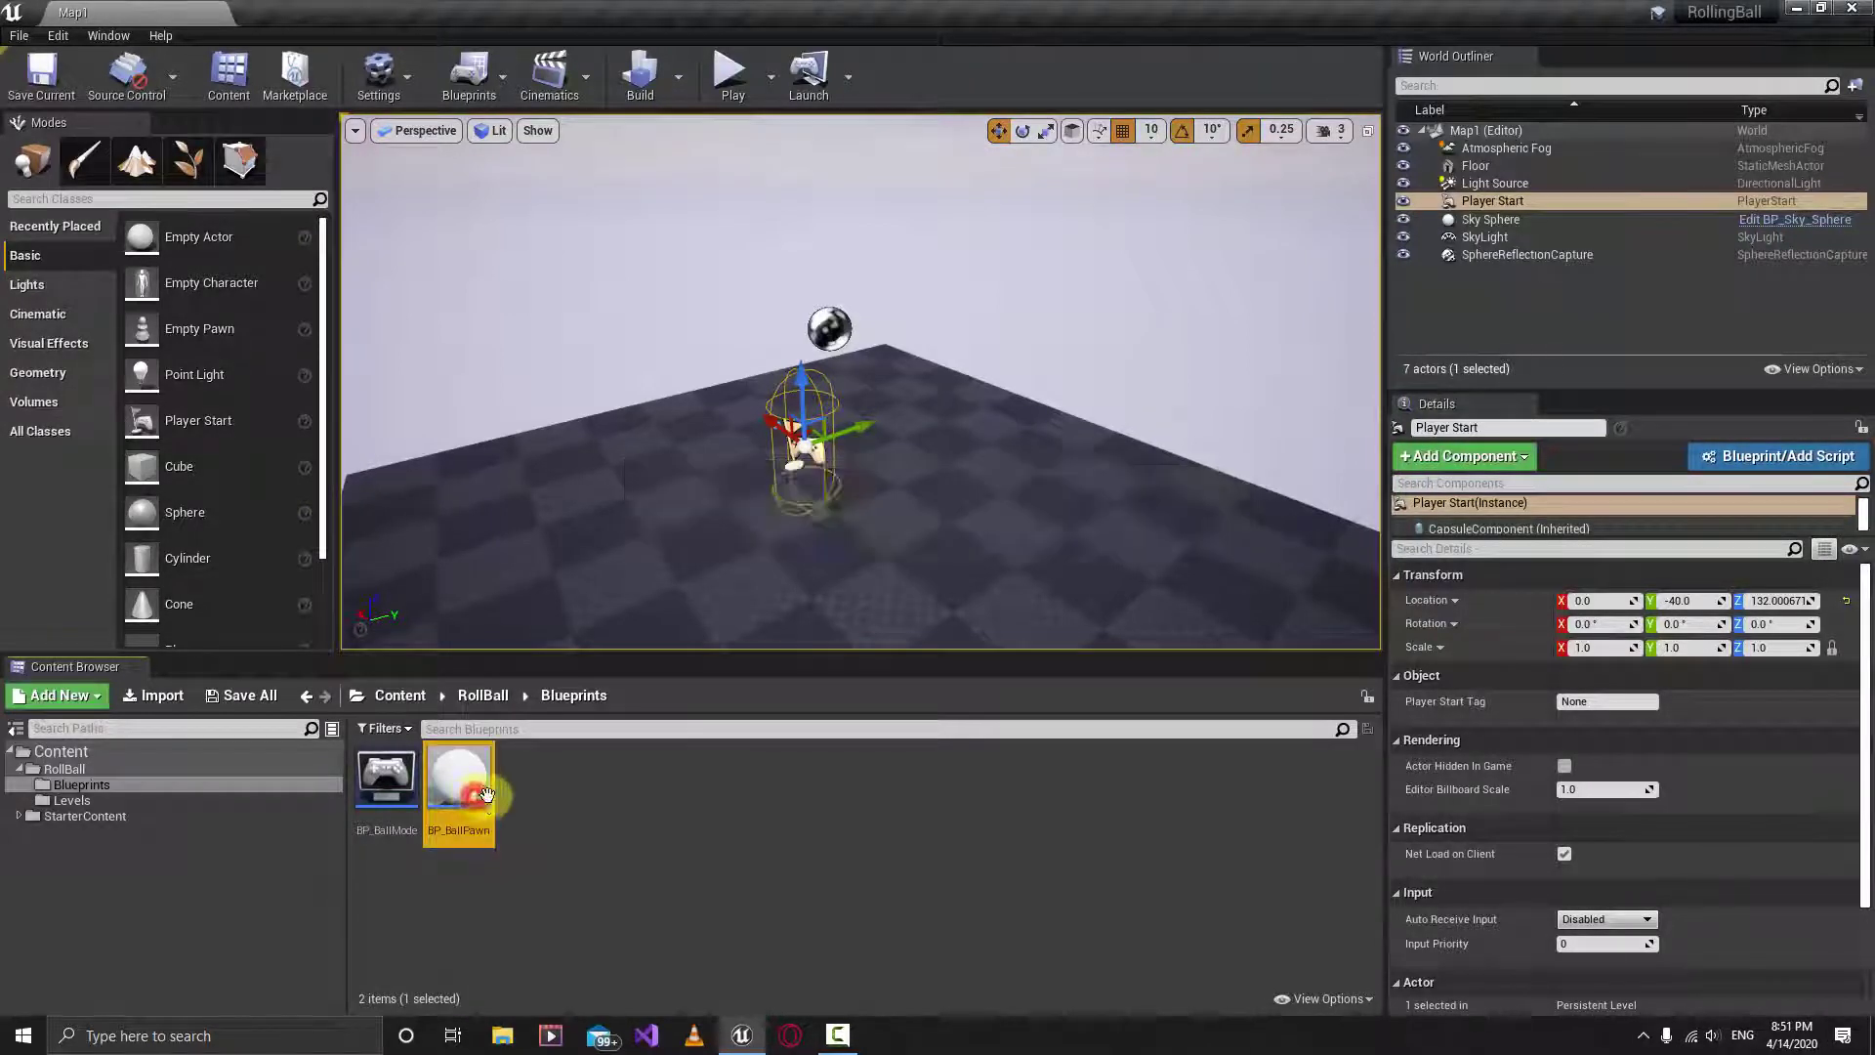
pyautogui.moveTo(795, 636); pyautogui.dragTo(859, 689, button='right')
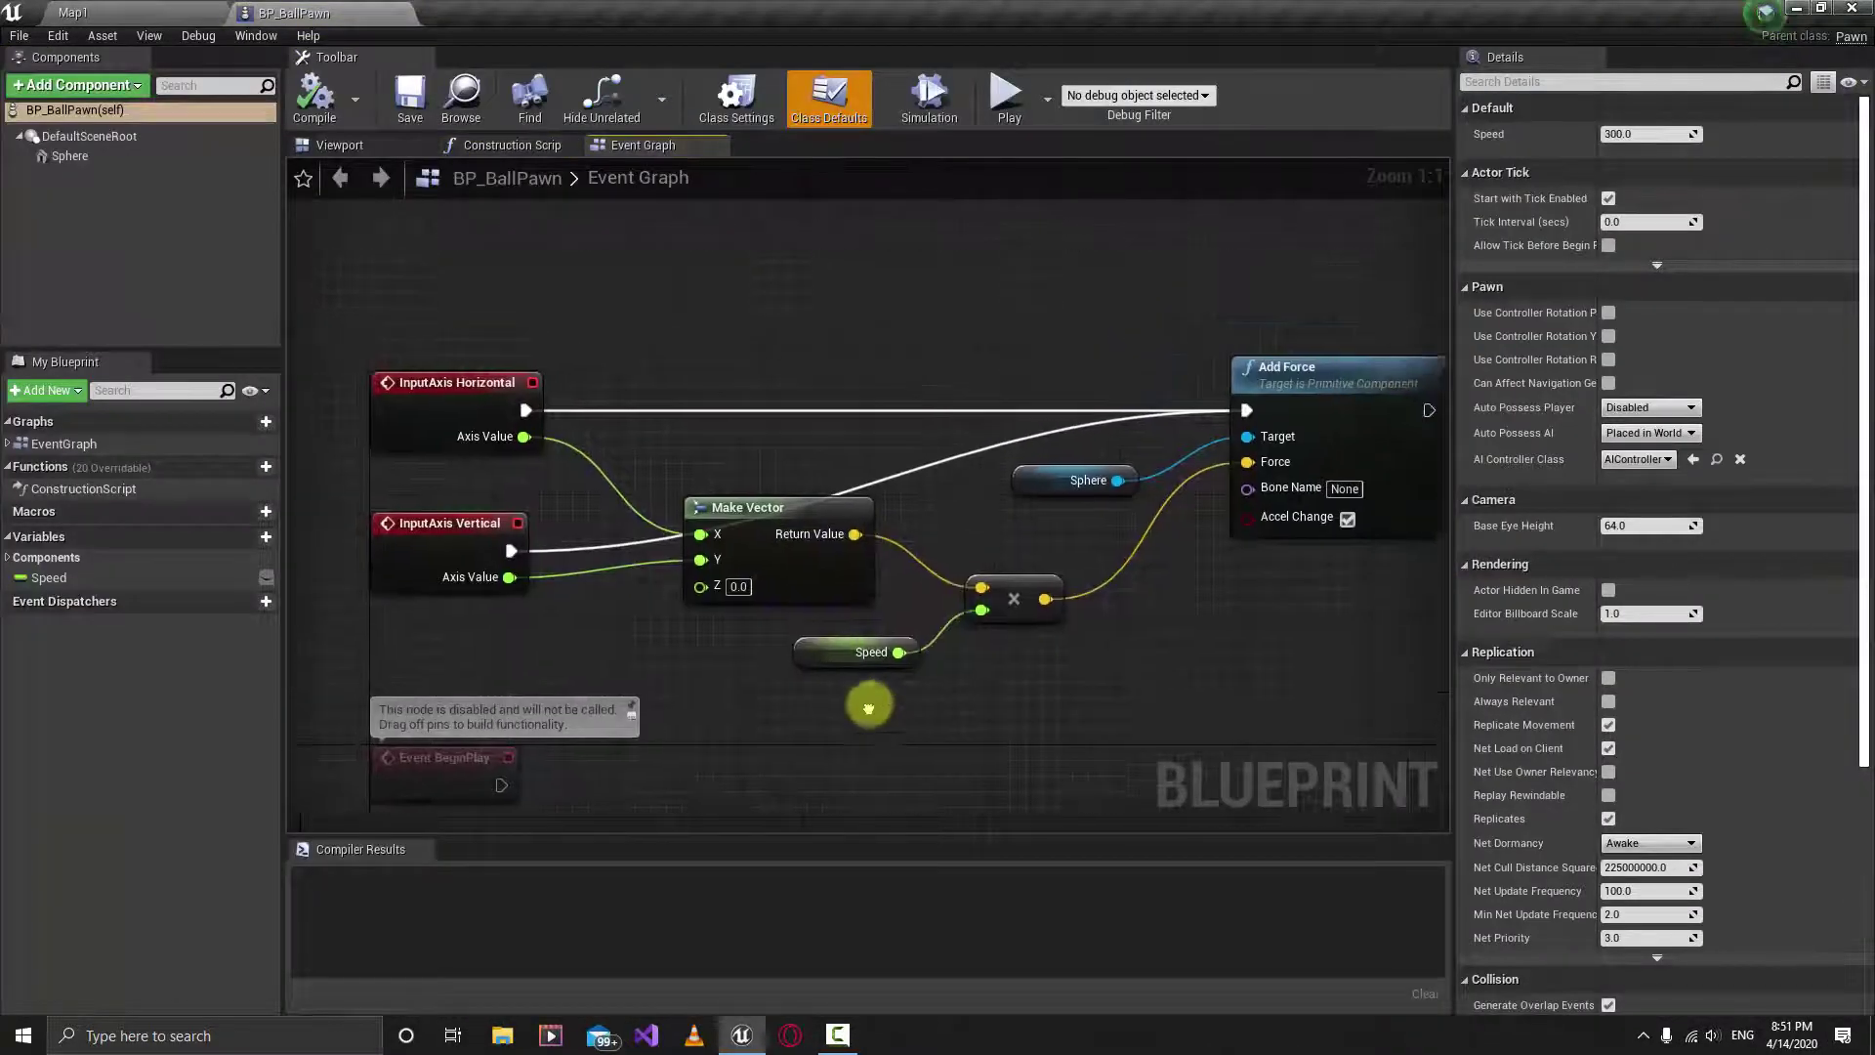
pyautogui.moveTo(1392, 644); pyautogui.dragTo(436, 337)
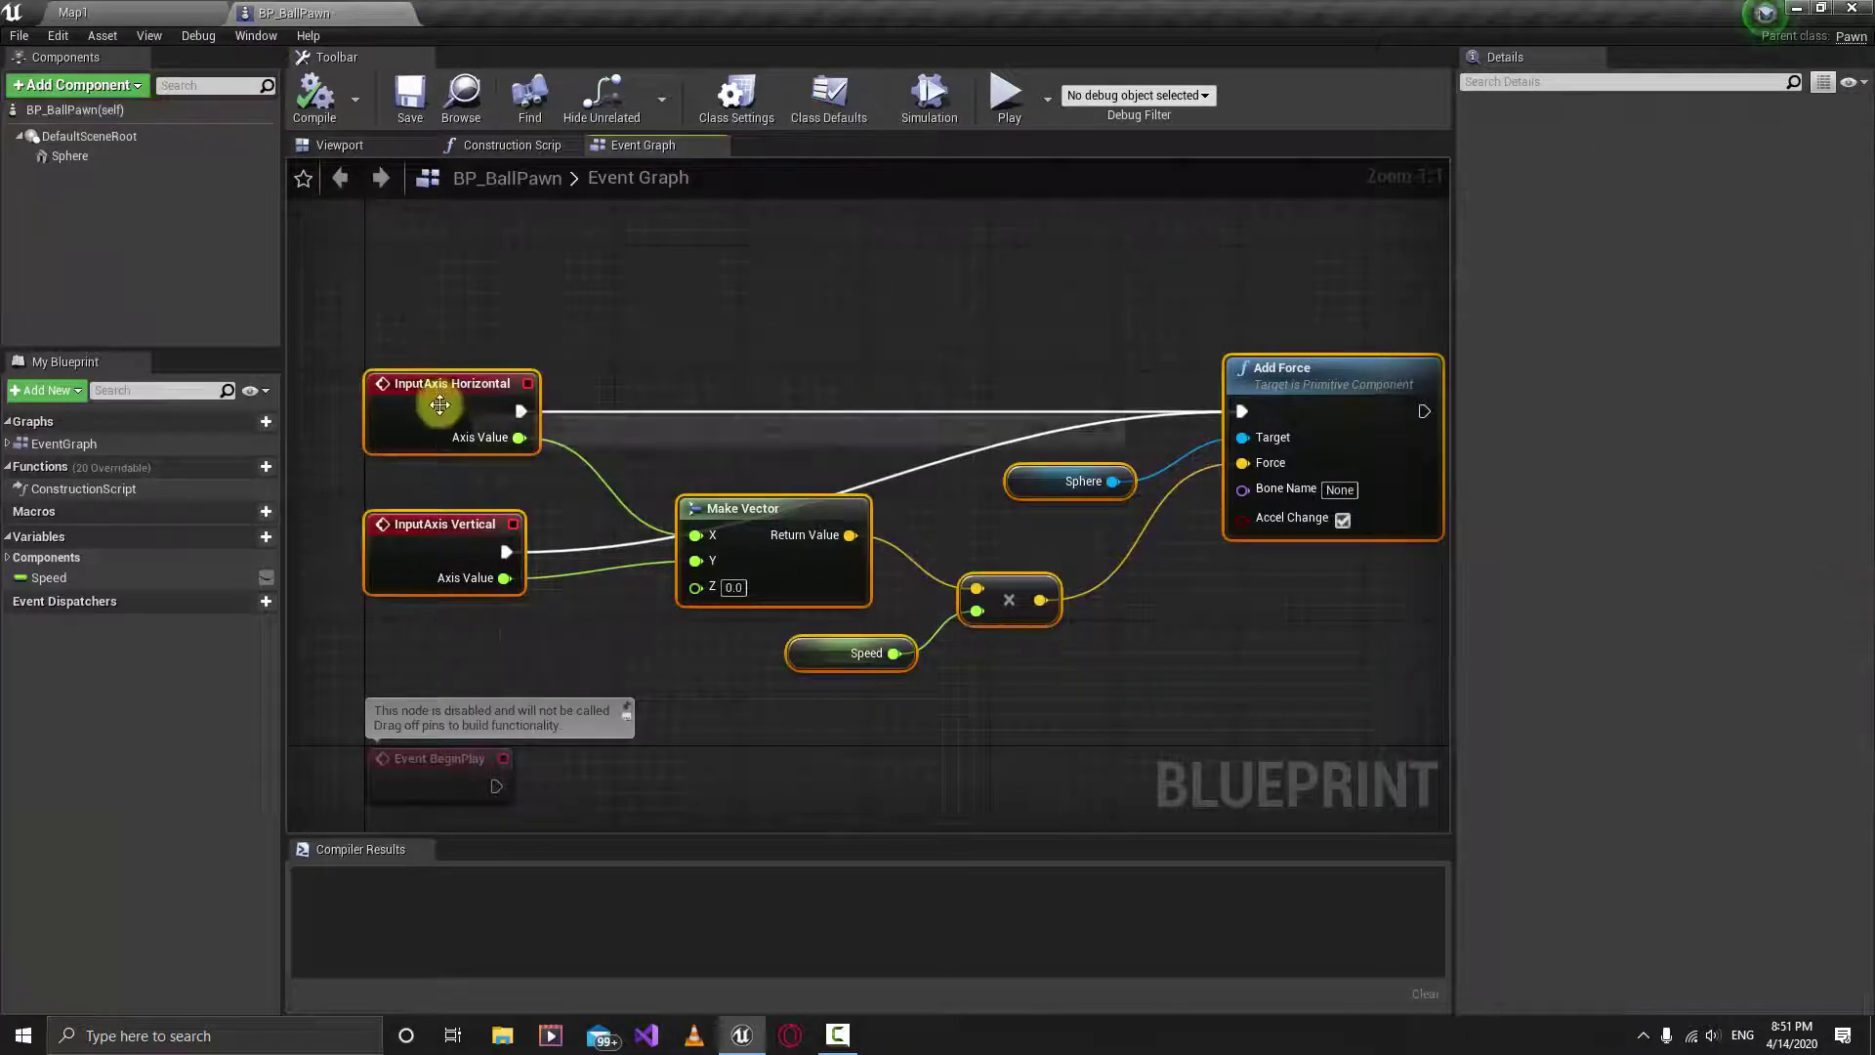
pyautogui.moveTo(443, 408); pyautogui.dragTo(448, 255)
pyautogui.moveTo(569, 573); pyautogui.dragTo(554, 752, button='right')
pyautogui.moveTo(419, 435); pyautogui.dragTo(419, 368, button='right')
pyautogui.click(1210, 656)
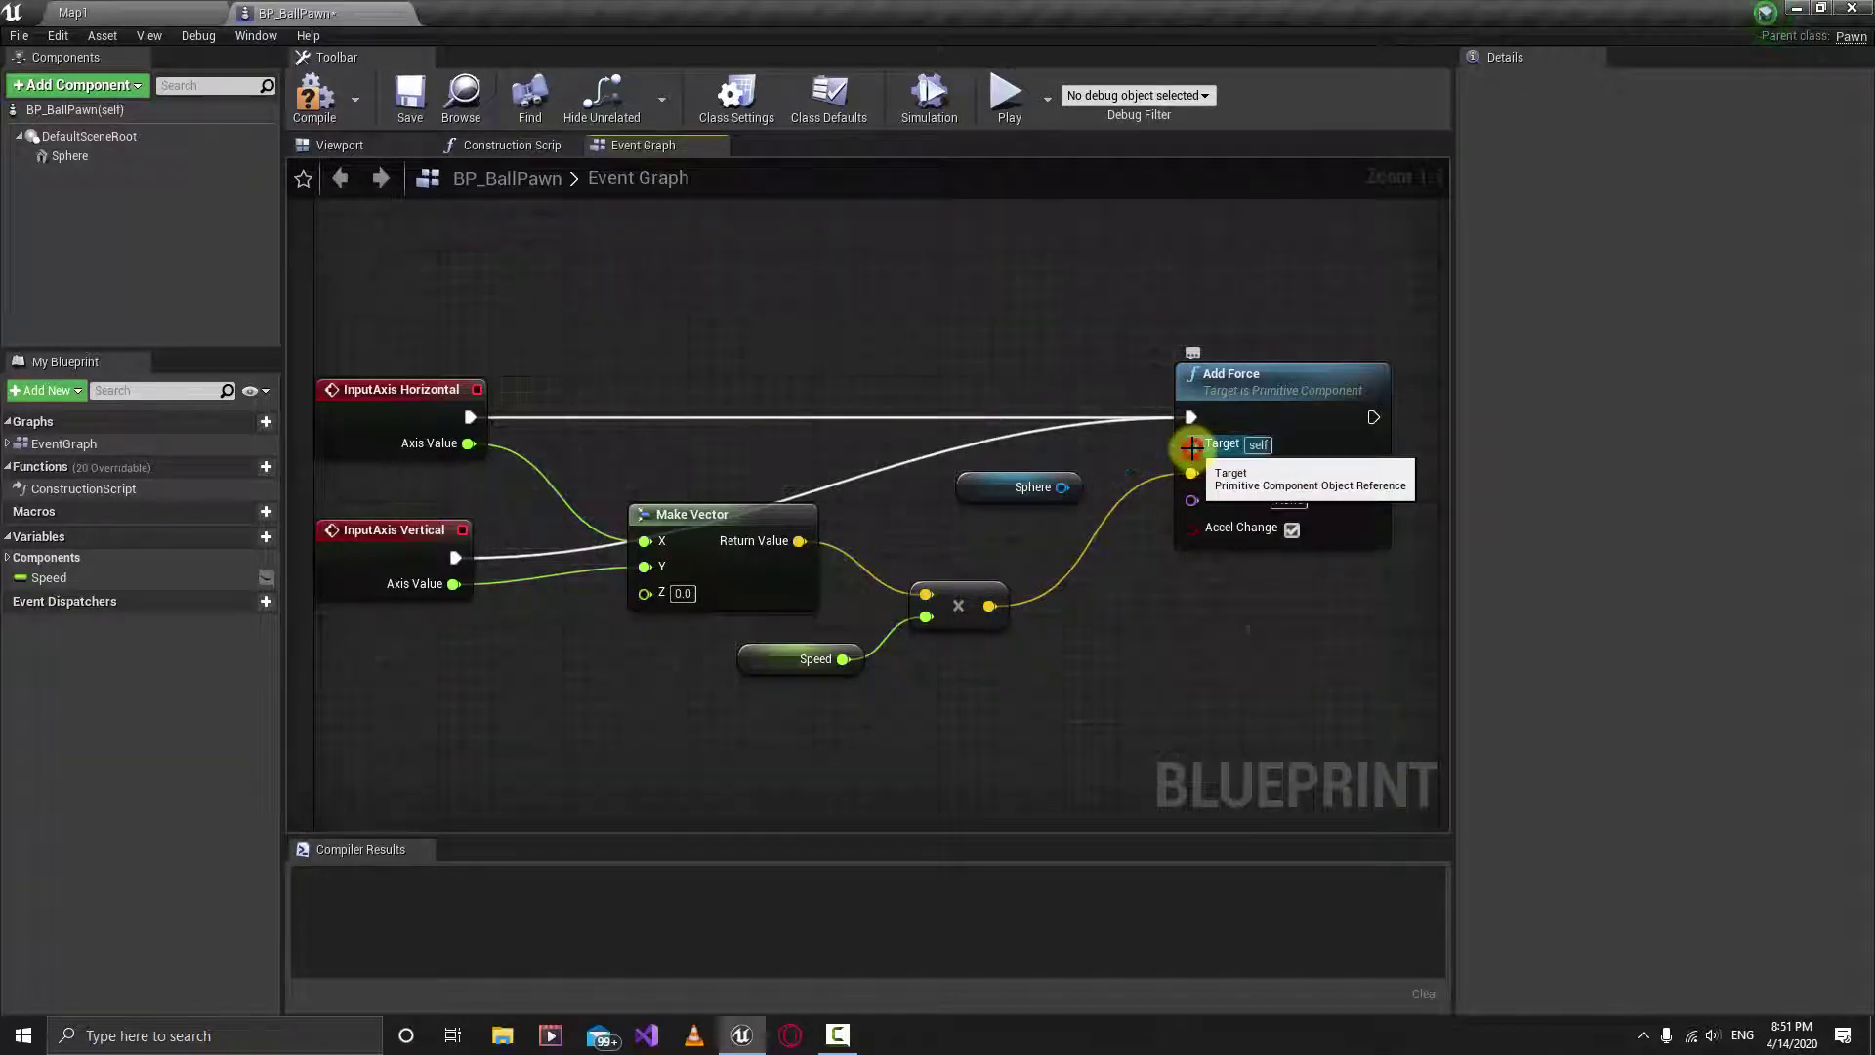
# Step: Break the links into Add Force's Target and Force inputs, and reconnect them to Sphere and the multiply node
pyautogui.keyDown('alt'); pyautogui.click(1192, 446); pyautogui.keyUp('alt')
pyautogui.moveTo(1065, 487); pyautogui.dragTo(1191, 444)
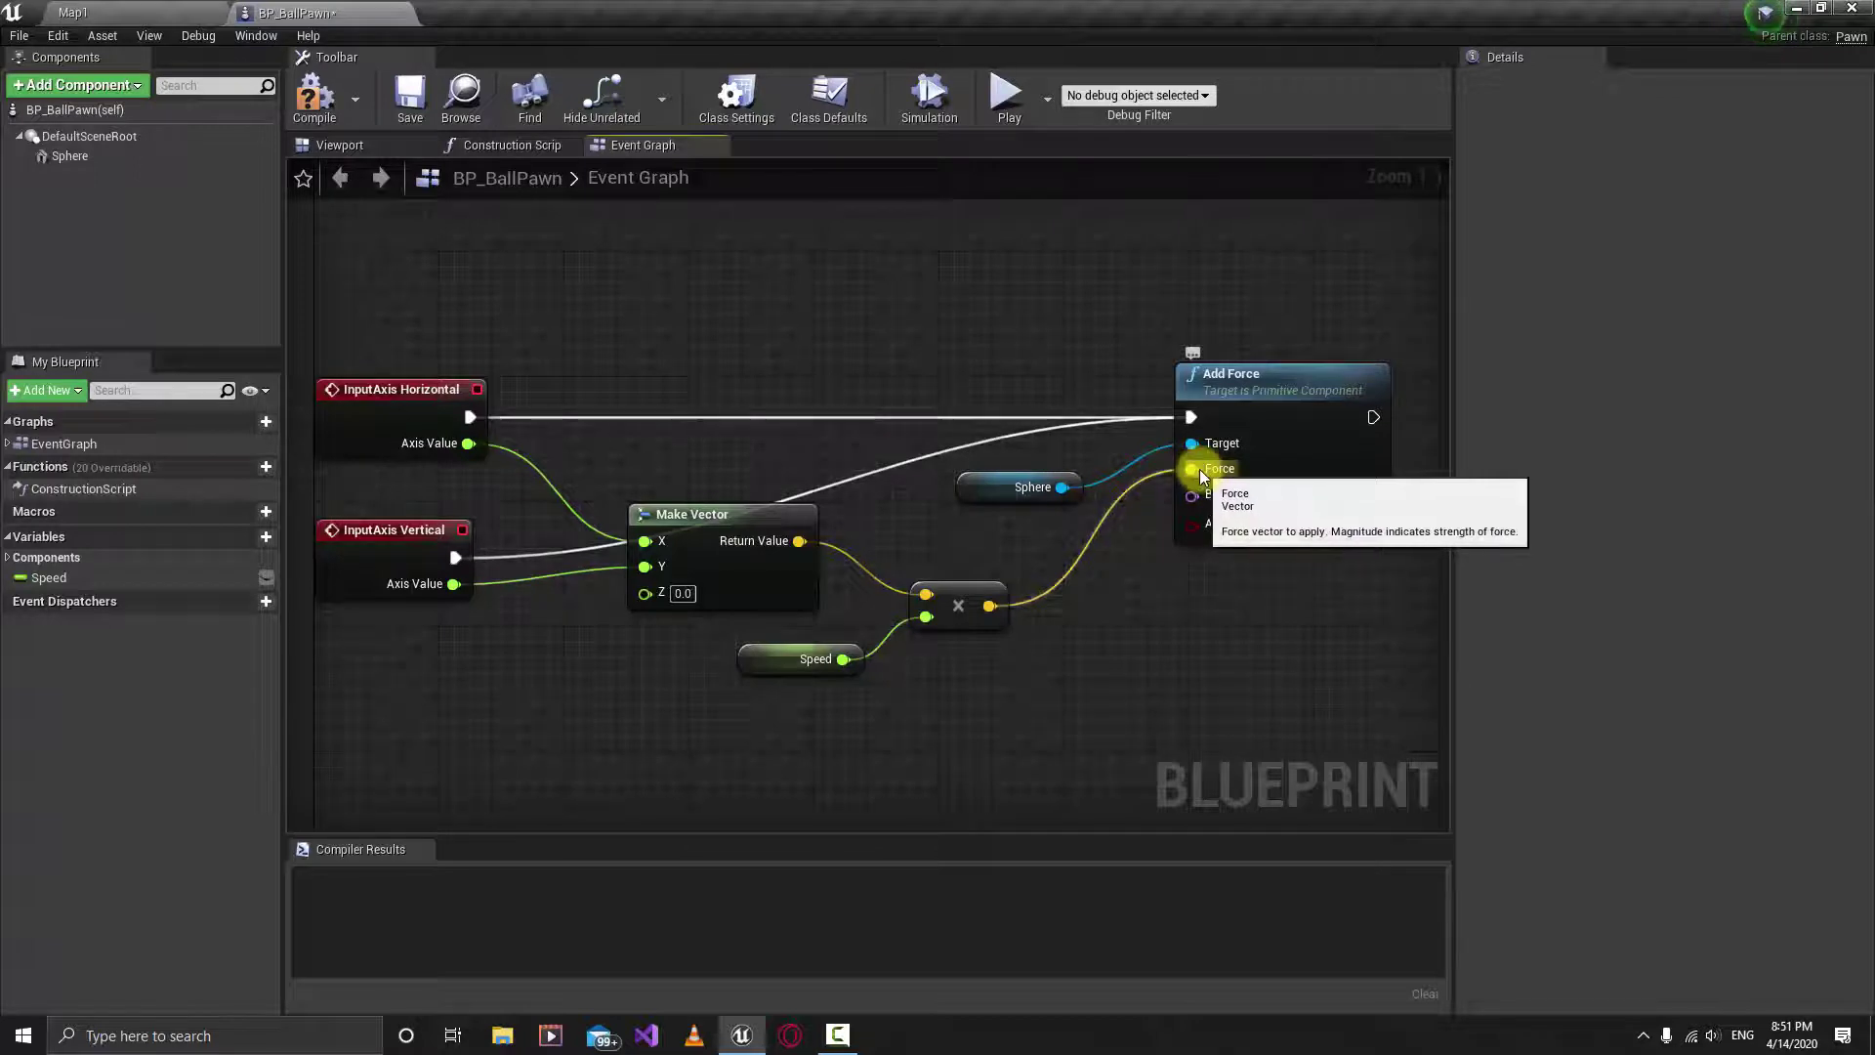
pyautogui.moveTo(1198, 469)
pyautogui.keyDown('ctrl'); pyautogui.mouseDown()
pyautogui.moveTo(1195, 557)
pyautogui.moveTo(1199, 461)
pyautogui.moveTo(1171, 577)
pyautogui.moveTo(1193, 479)
pyautogui.mouseUp(); pyautogui.keyUp('ctrl')
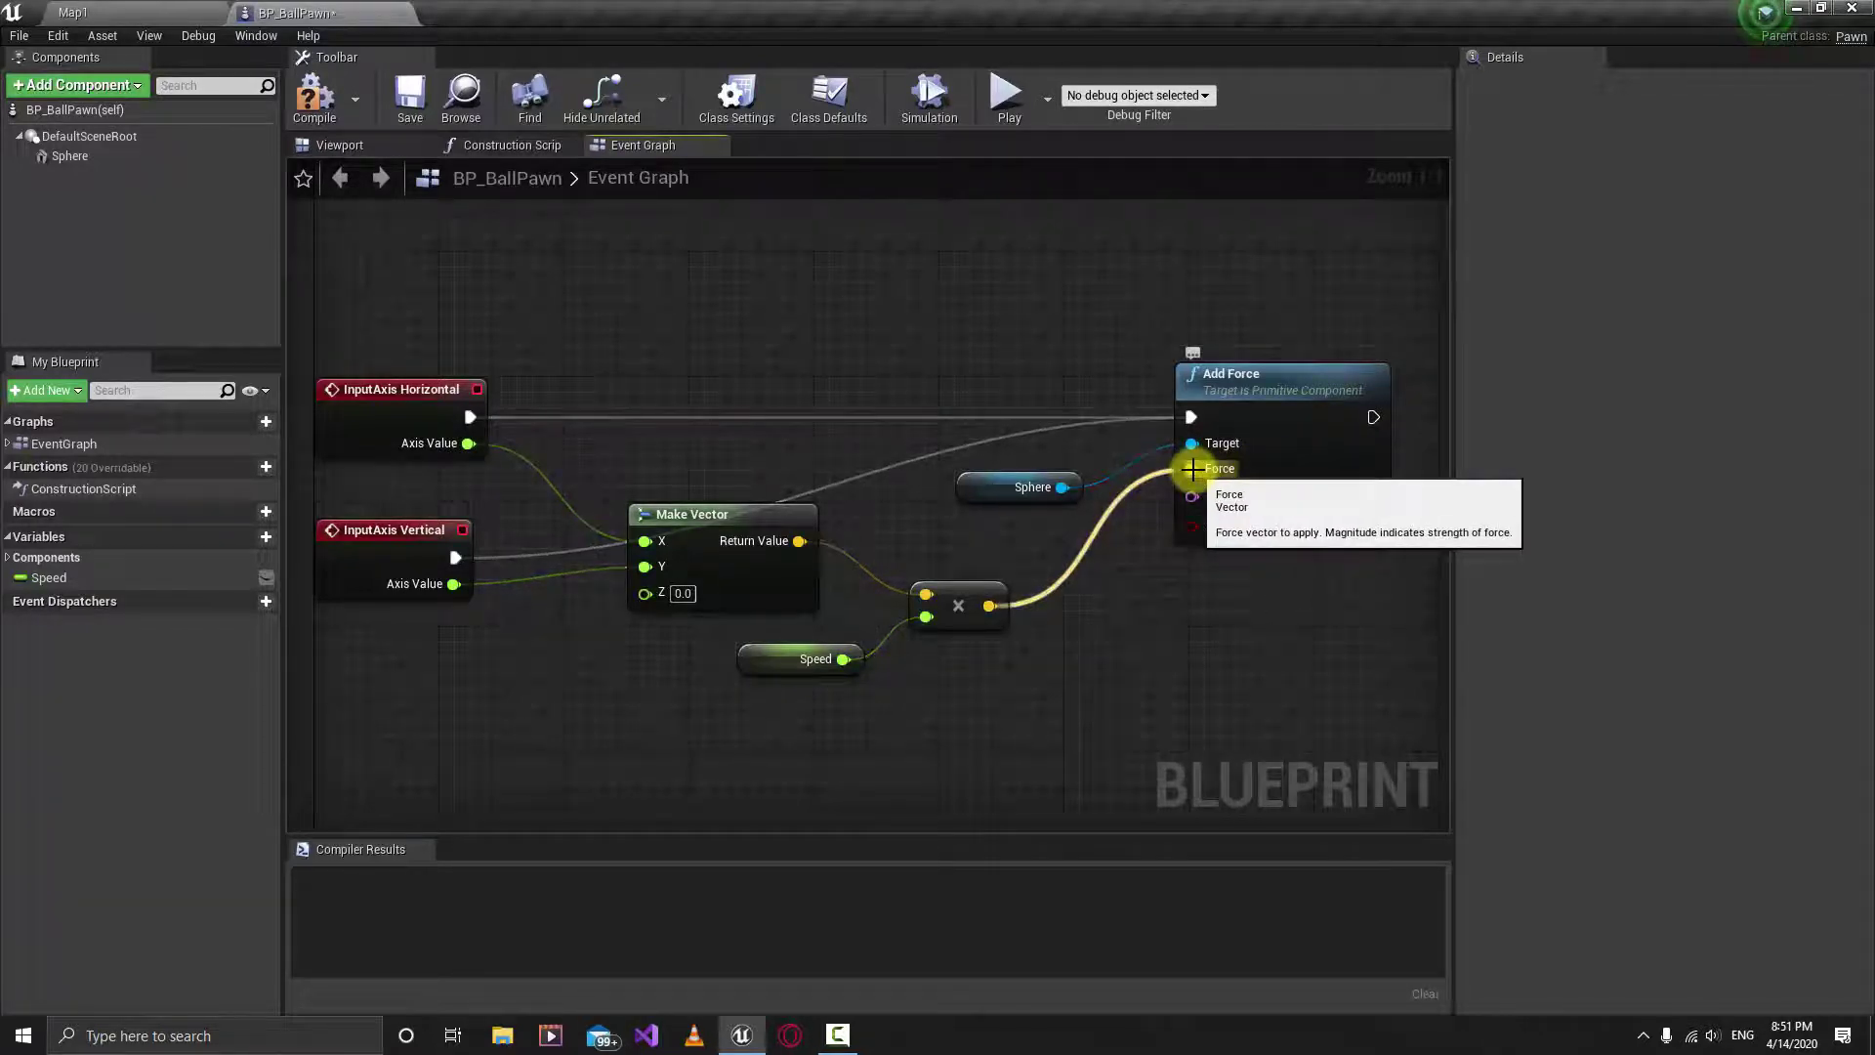
pyautogui.keyDown('alt'); pyautogui.click(1192, 469); pyautogui.keyUp('alt')
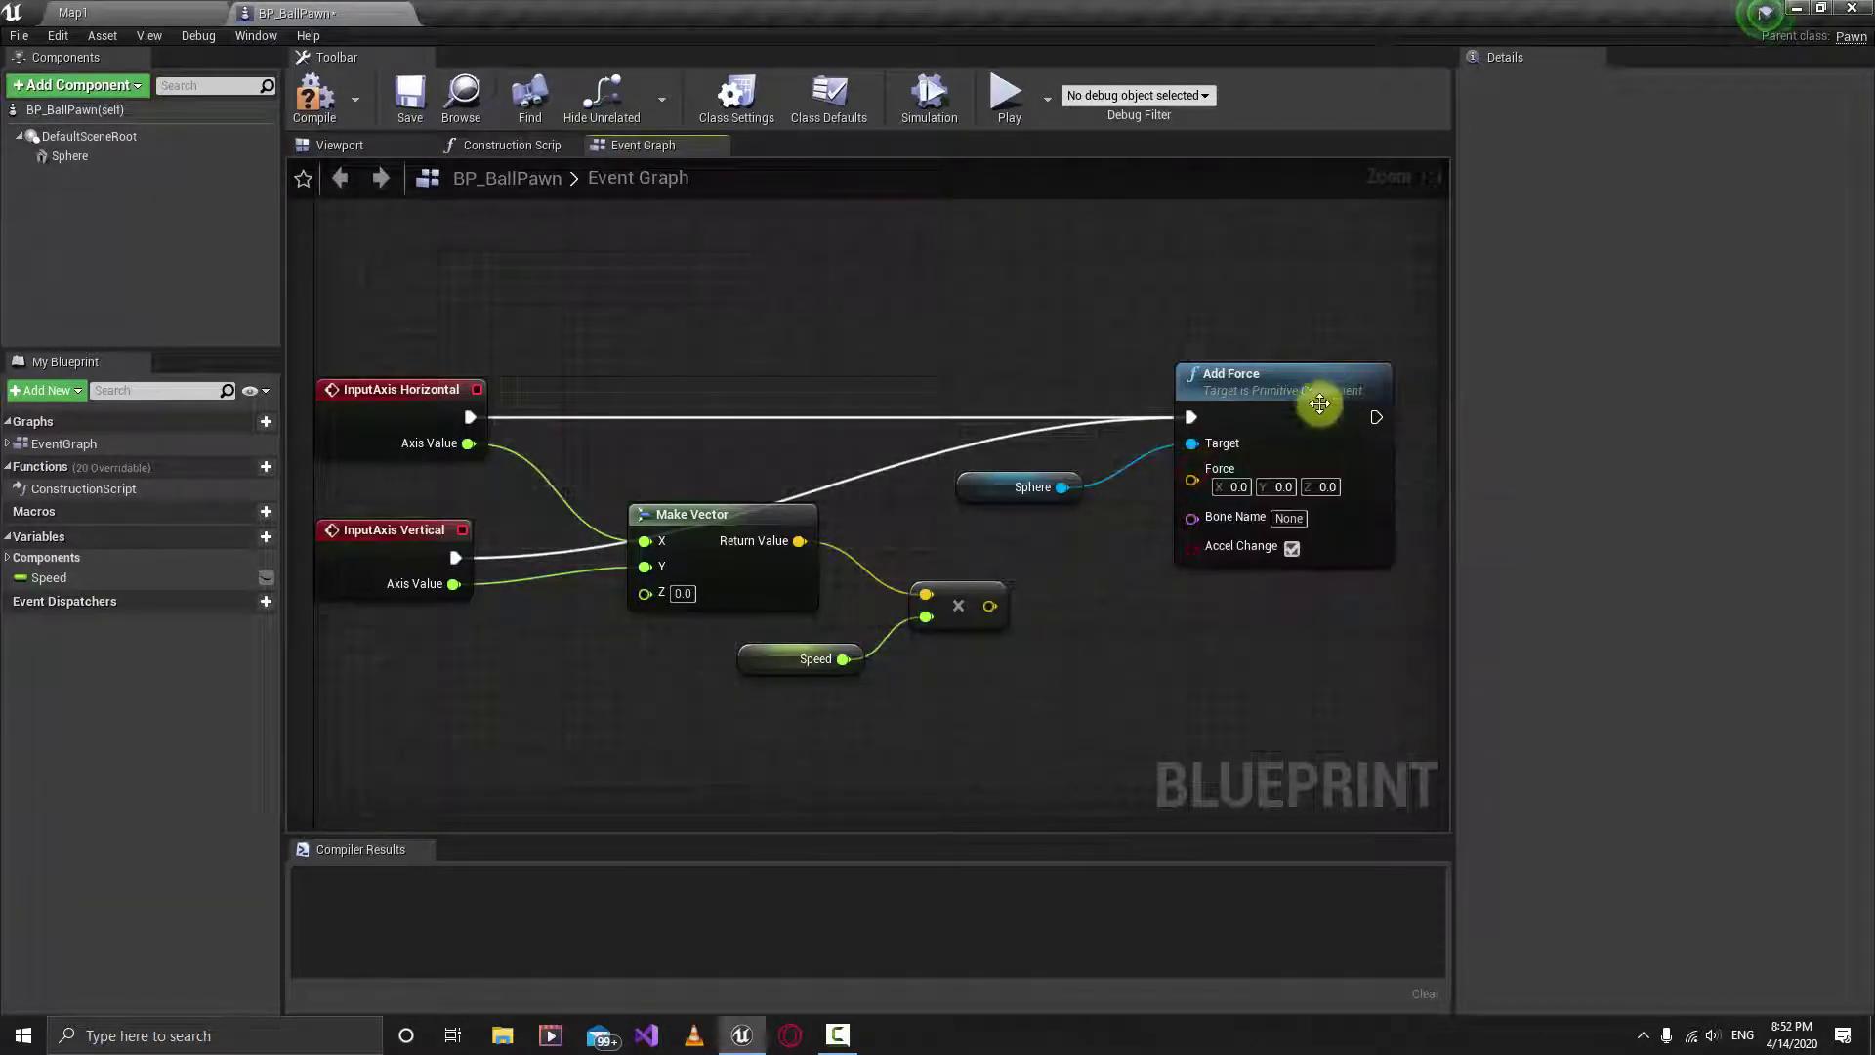
pyautogui.moveTo(1191, 480); pyautogui.dragTo(982, 607)
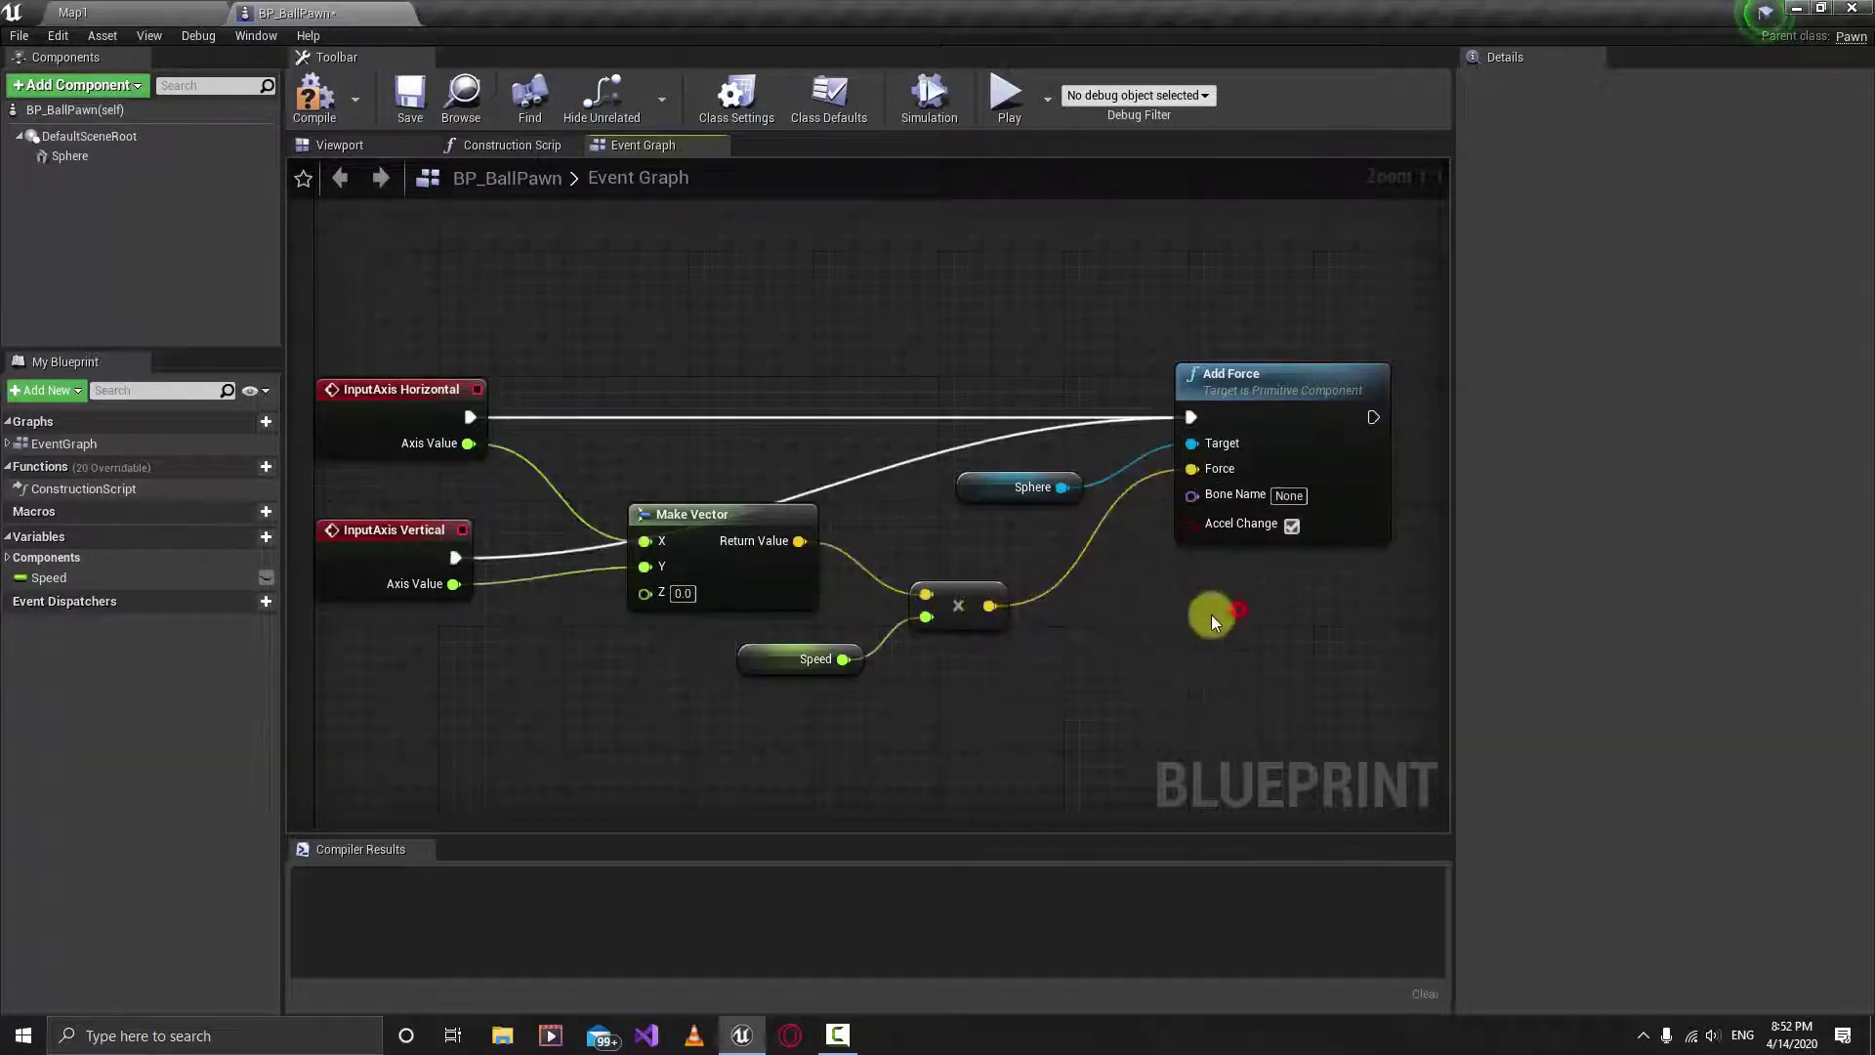
# Step: Add a vector + float node fed by the Speed variable below the graph and delete it again
pyautogui.moveTo(1211, 613); pyautogui.dragTo(1046, 548, button='right')
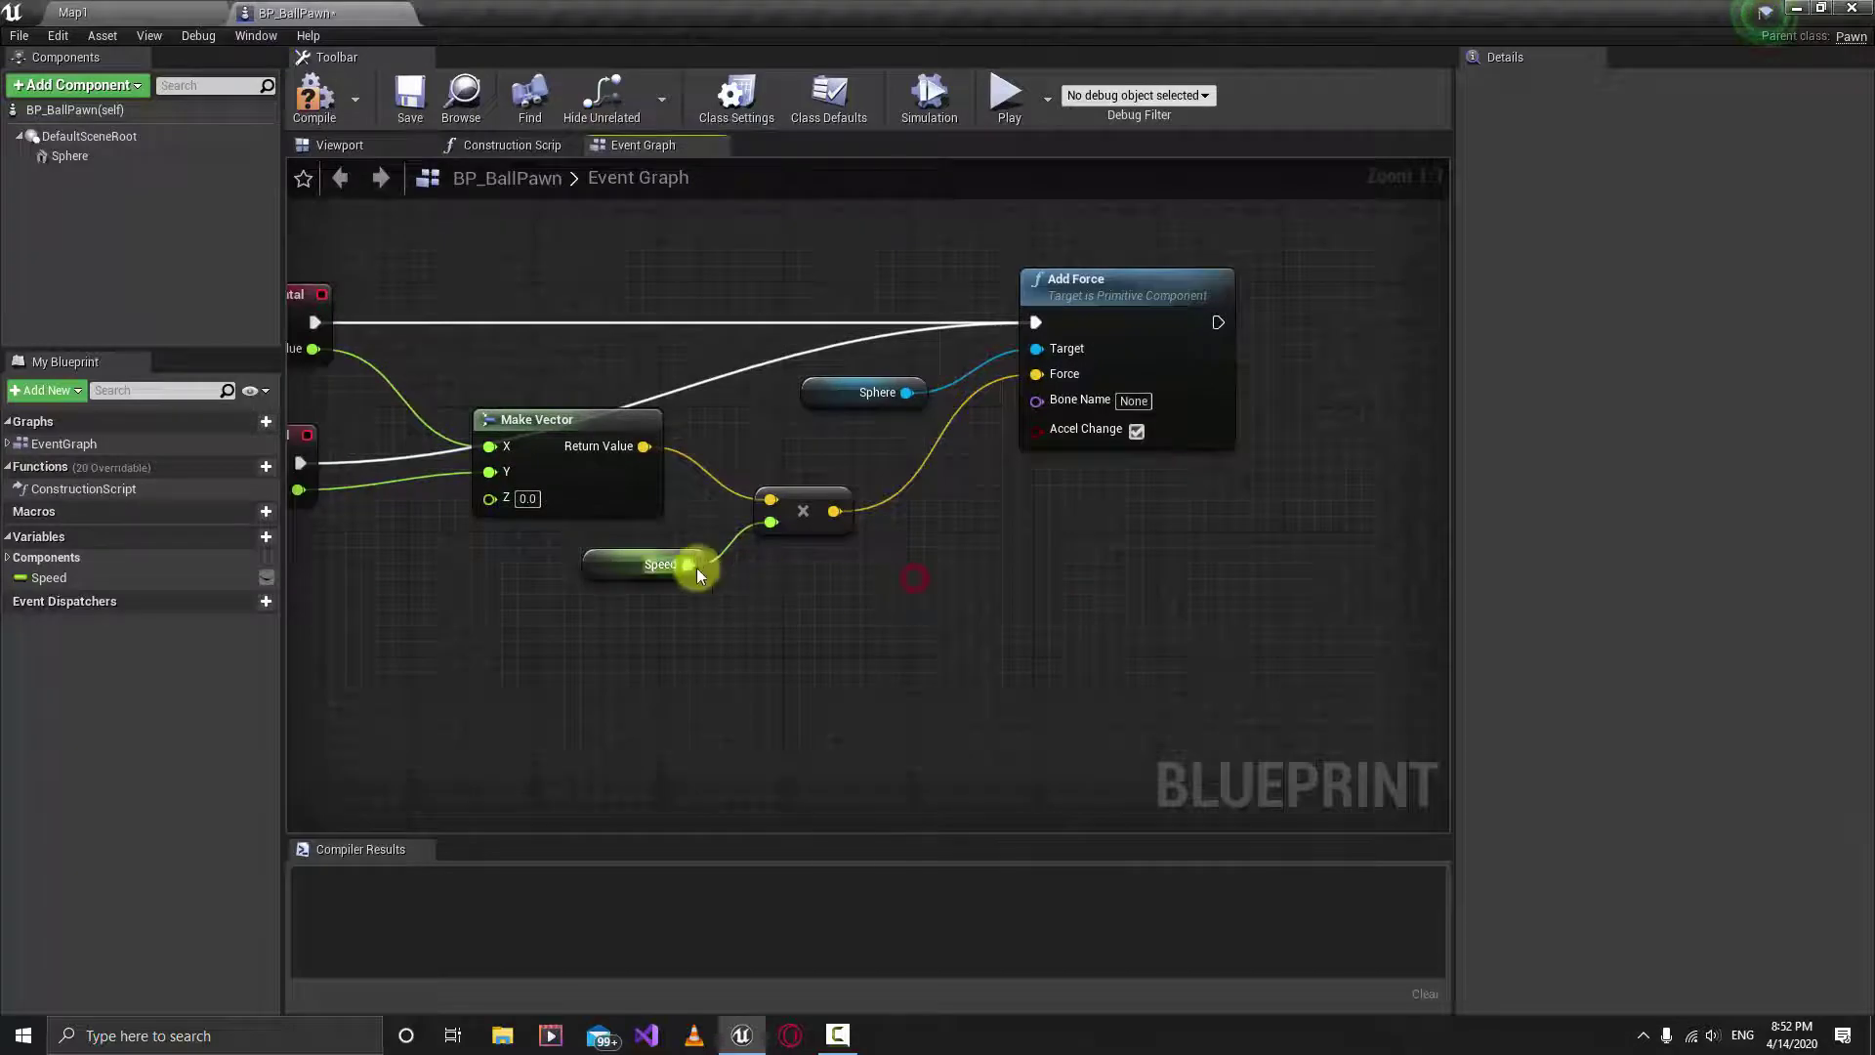
pyautogui.moveTo(695, 566); pyautogui.dragTo(856, 629)
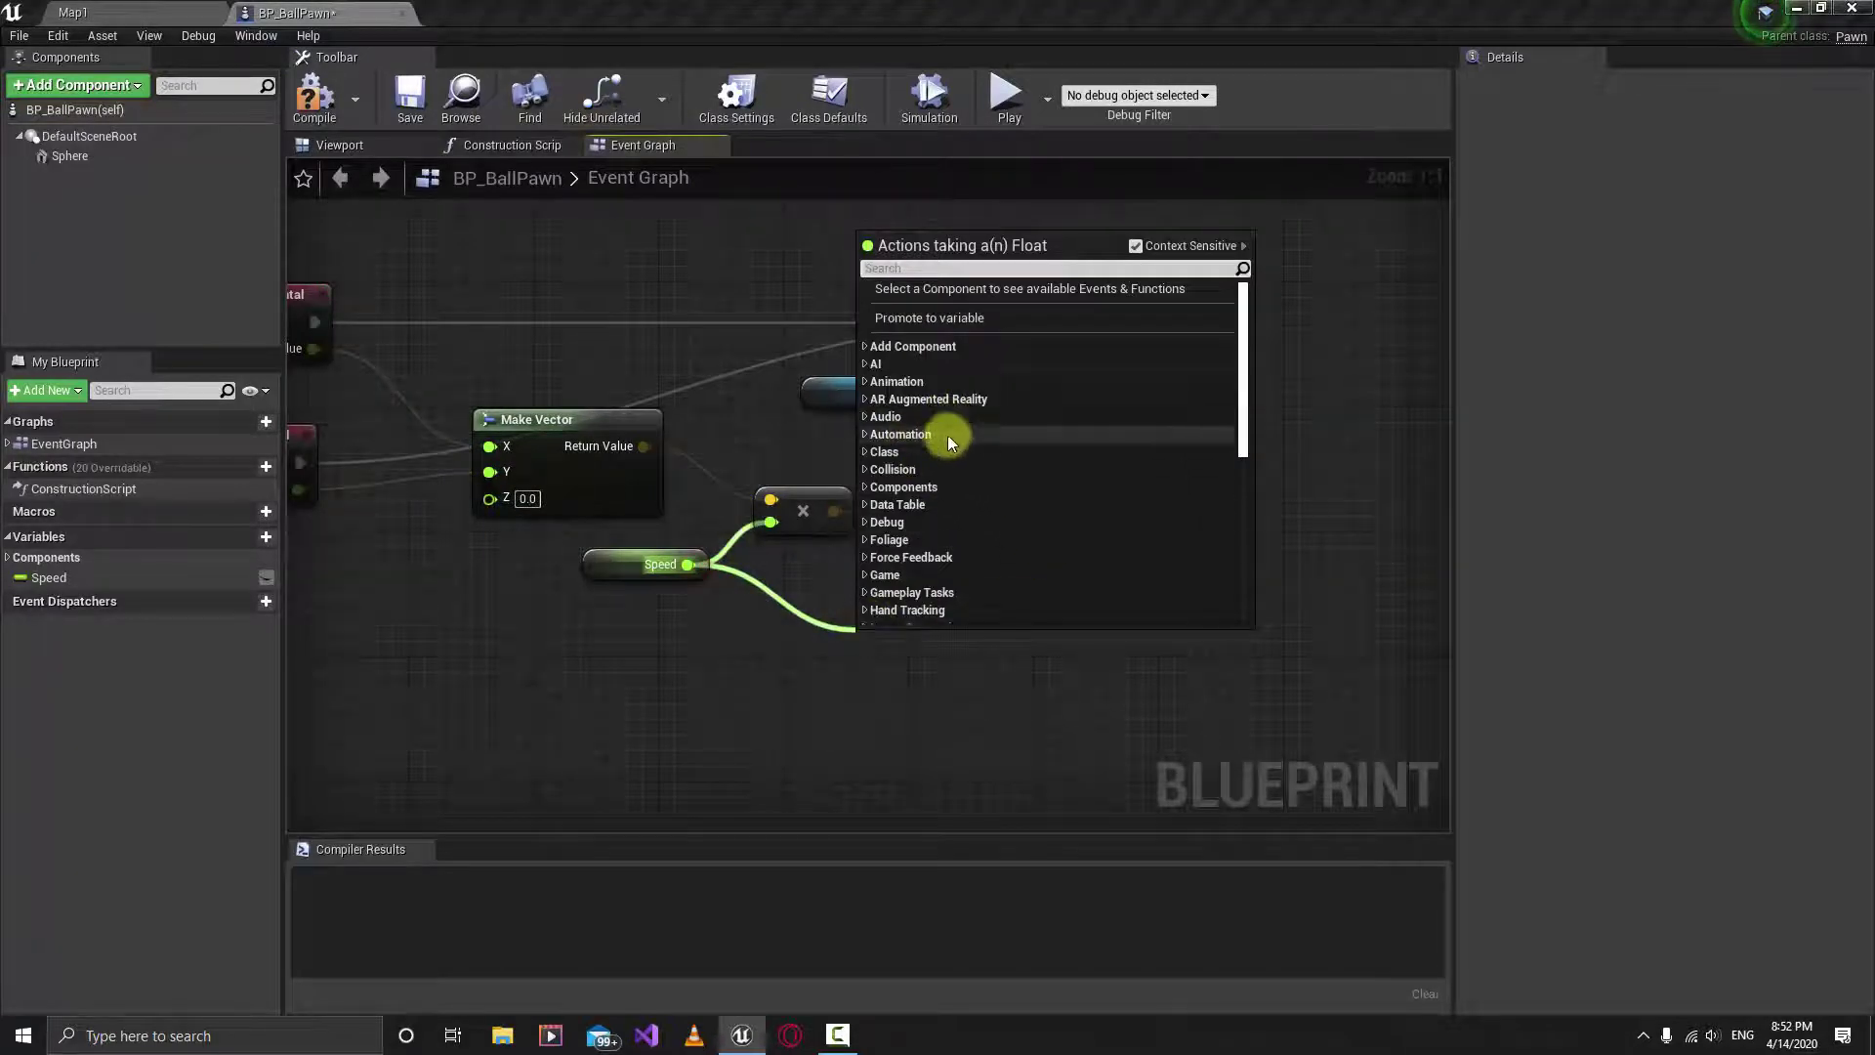
pyautogui.write('ad')
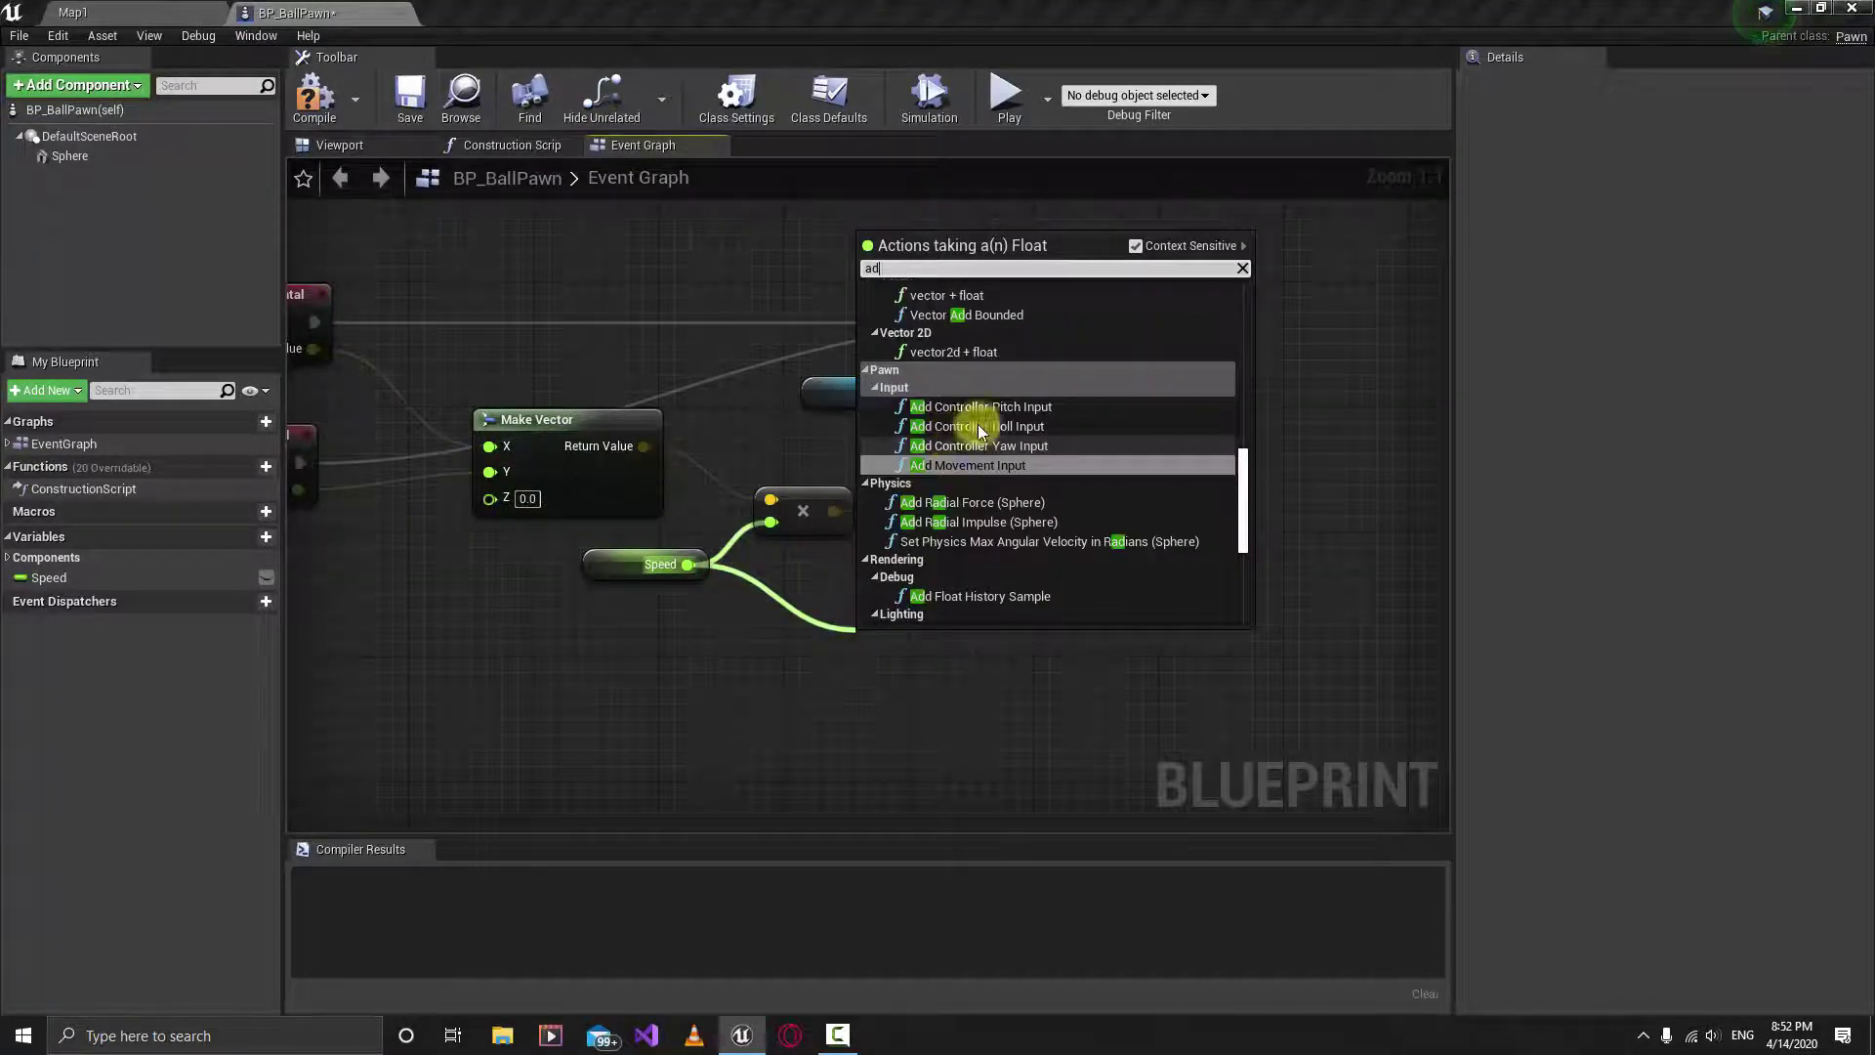
pyautogui.click(1018, 298)
pyautogui.click(1015, 665)
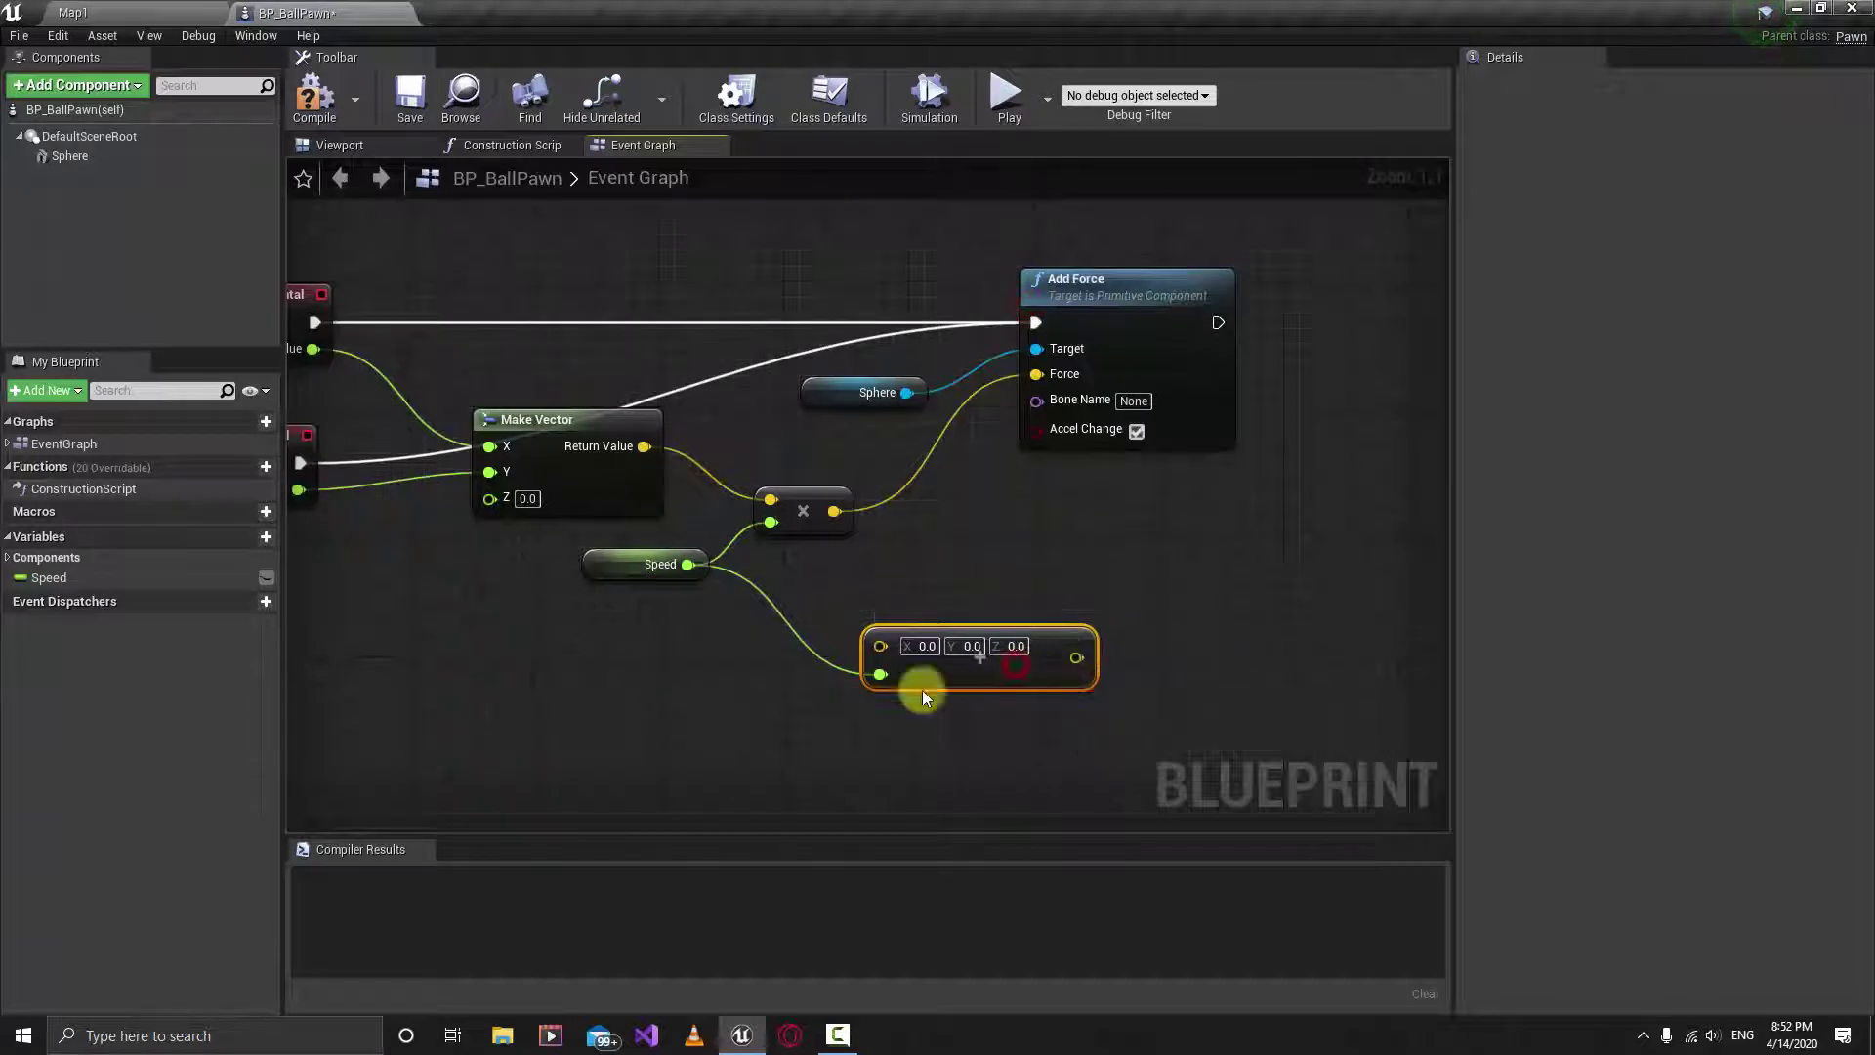
pyautogui.moveTo(983, 676); pyautogui.dragTo(919, 552, button='right')
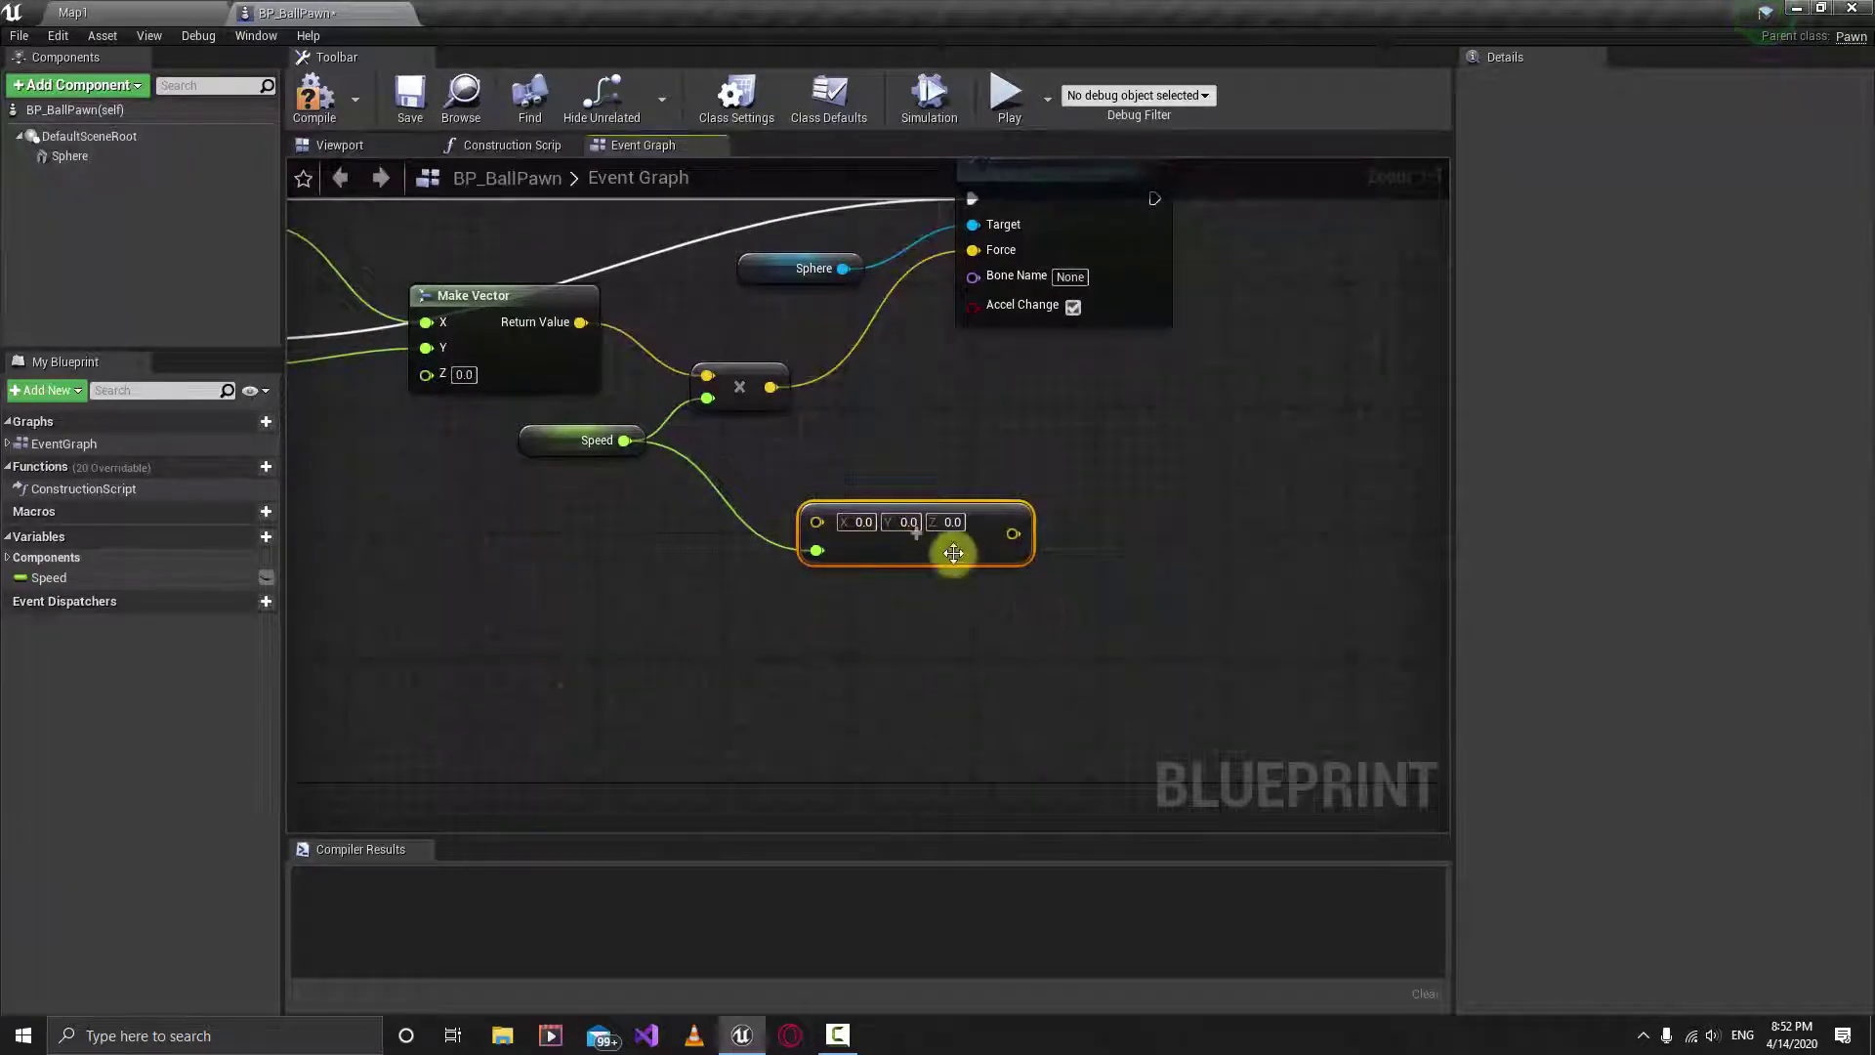
pyautogui.moveTo(924, 552); pyautogui.dragTo(939, 584)
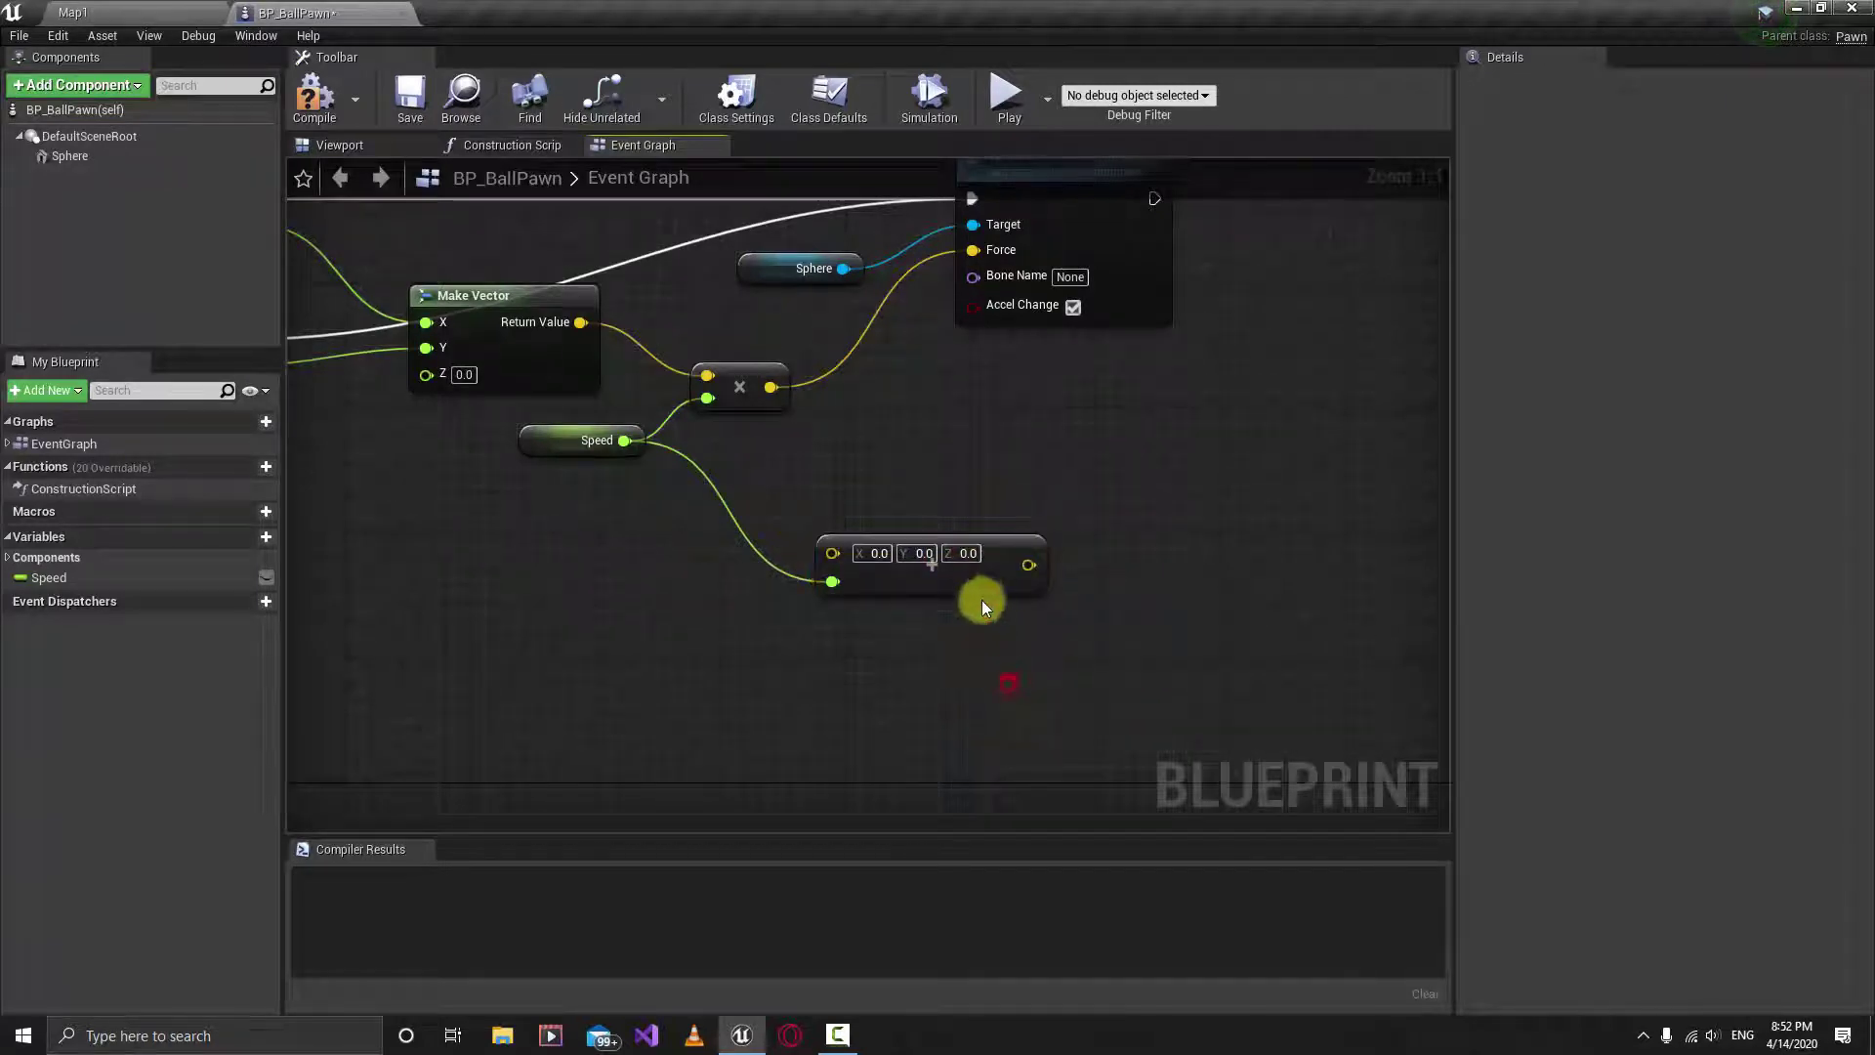
pyautogui.click(980, 594)
pyautogui.moveTo(964, 413); pyautogui.dragTo(1094, 461, button='right')
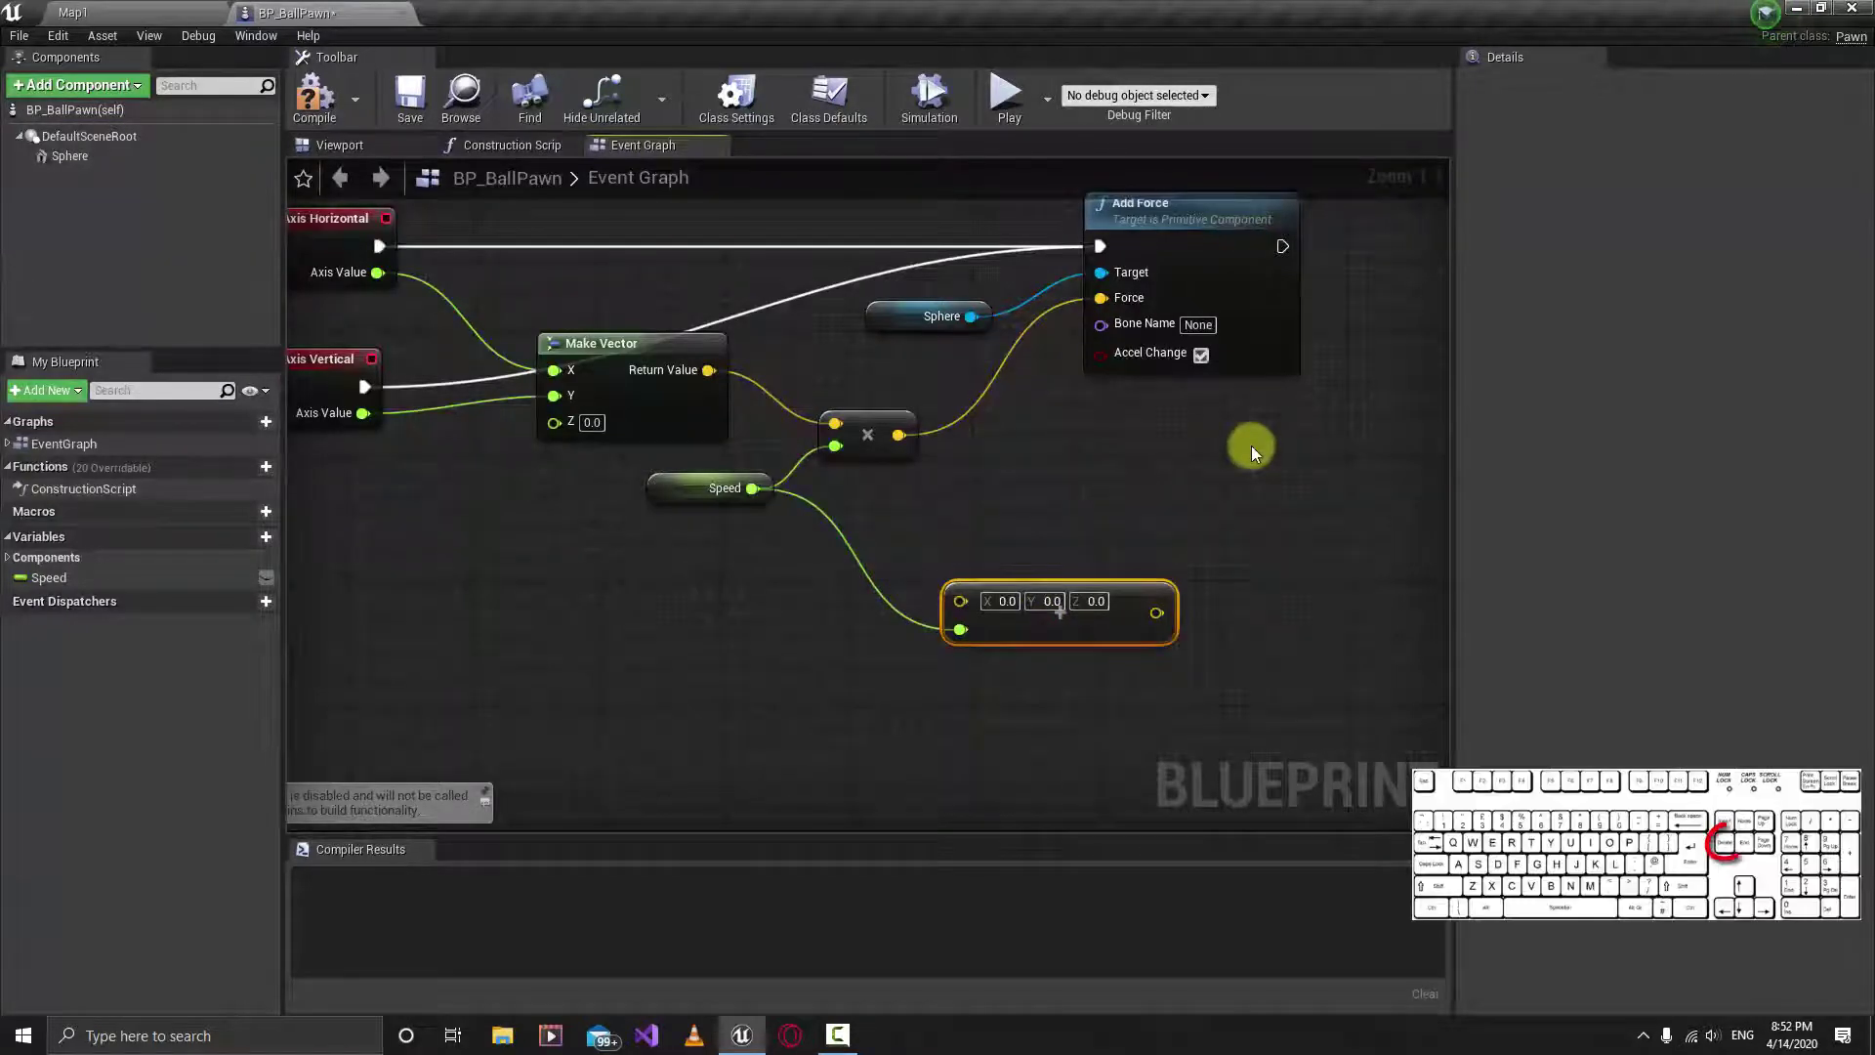
pyautogui.press('Delete')
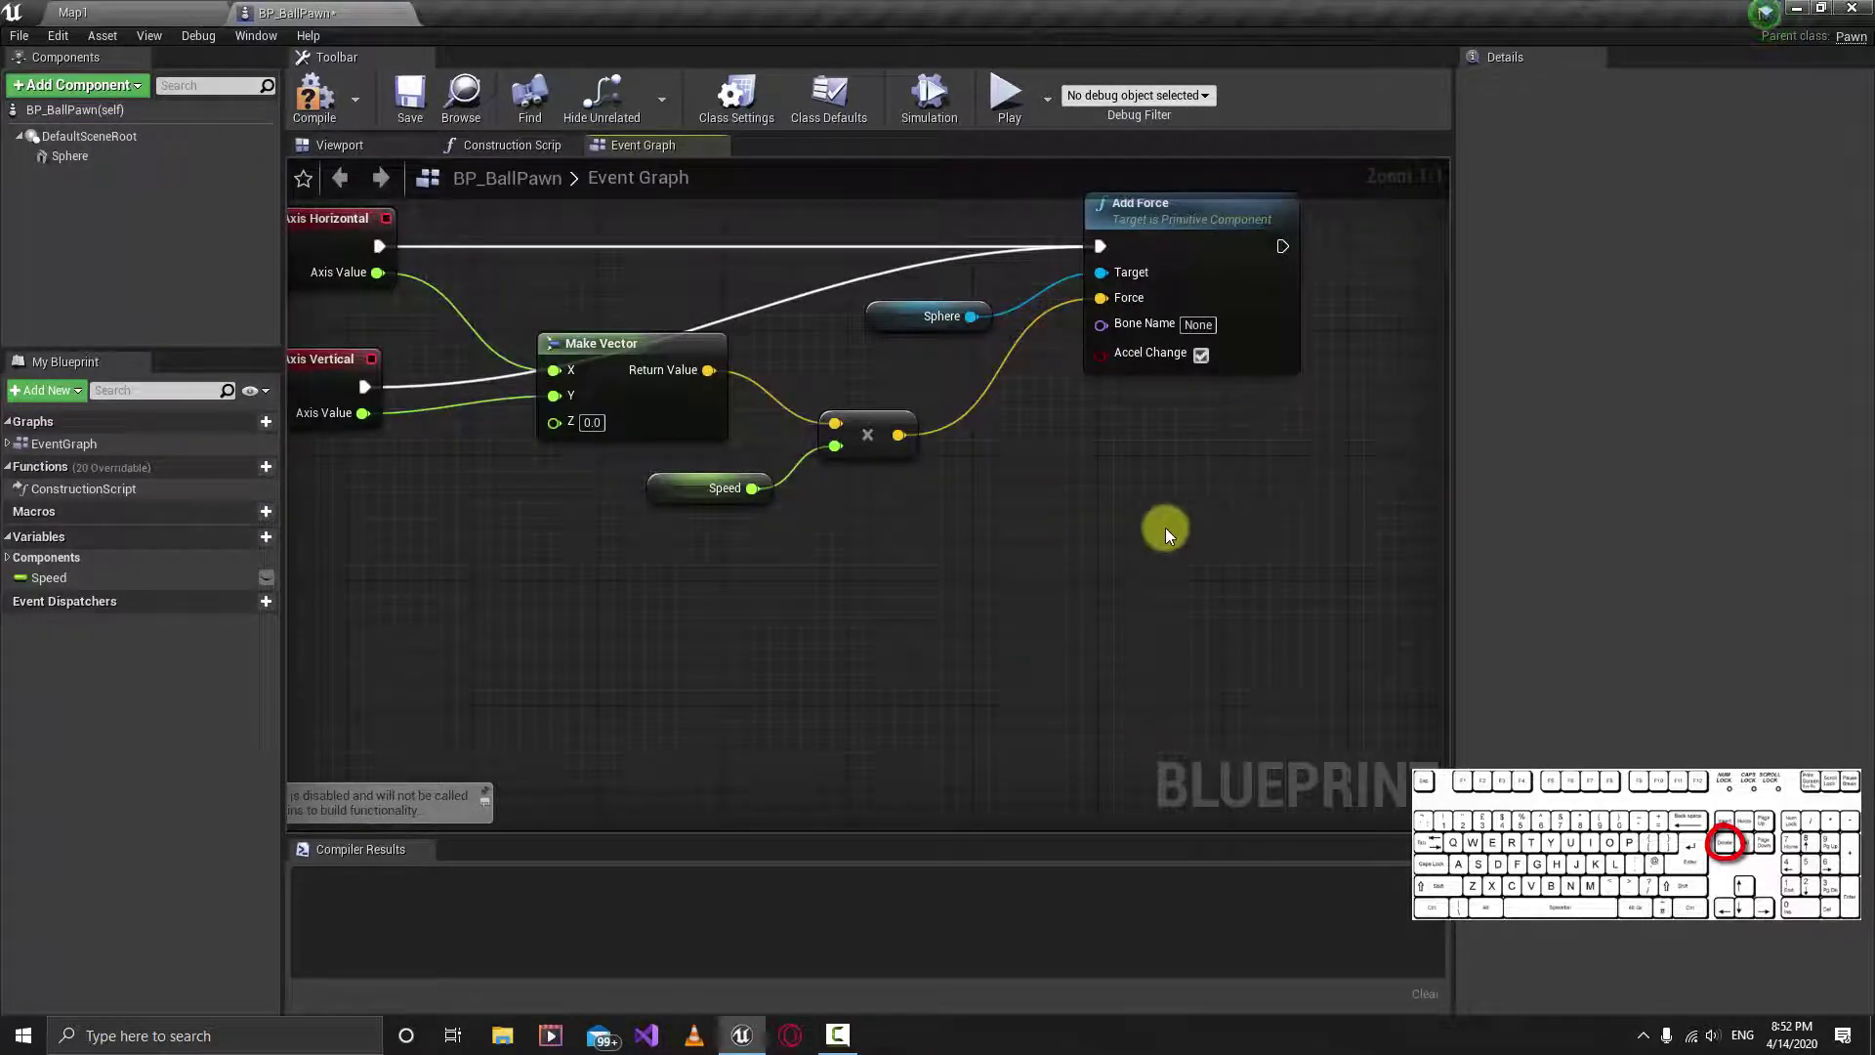
# Step: Compile BP_BallPawn and move the Add Force node farther to the right of the Sphere and multiply nodes
pyautogui.moveTo(1130, 535); pyautogui.dragTo(1243, 693, button='right')
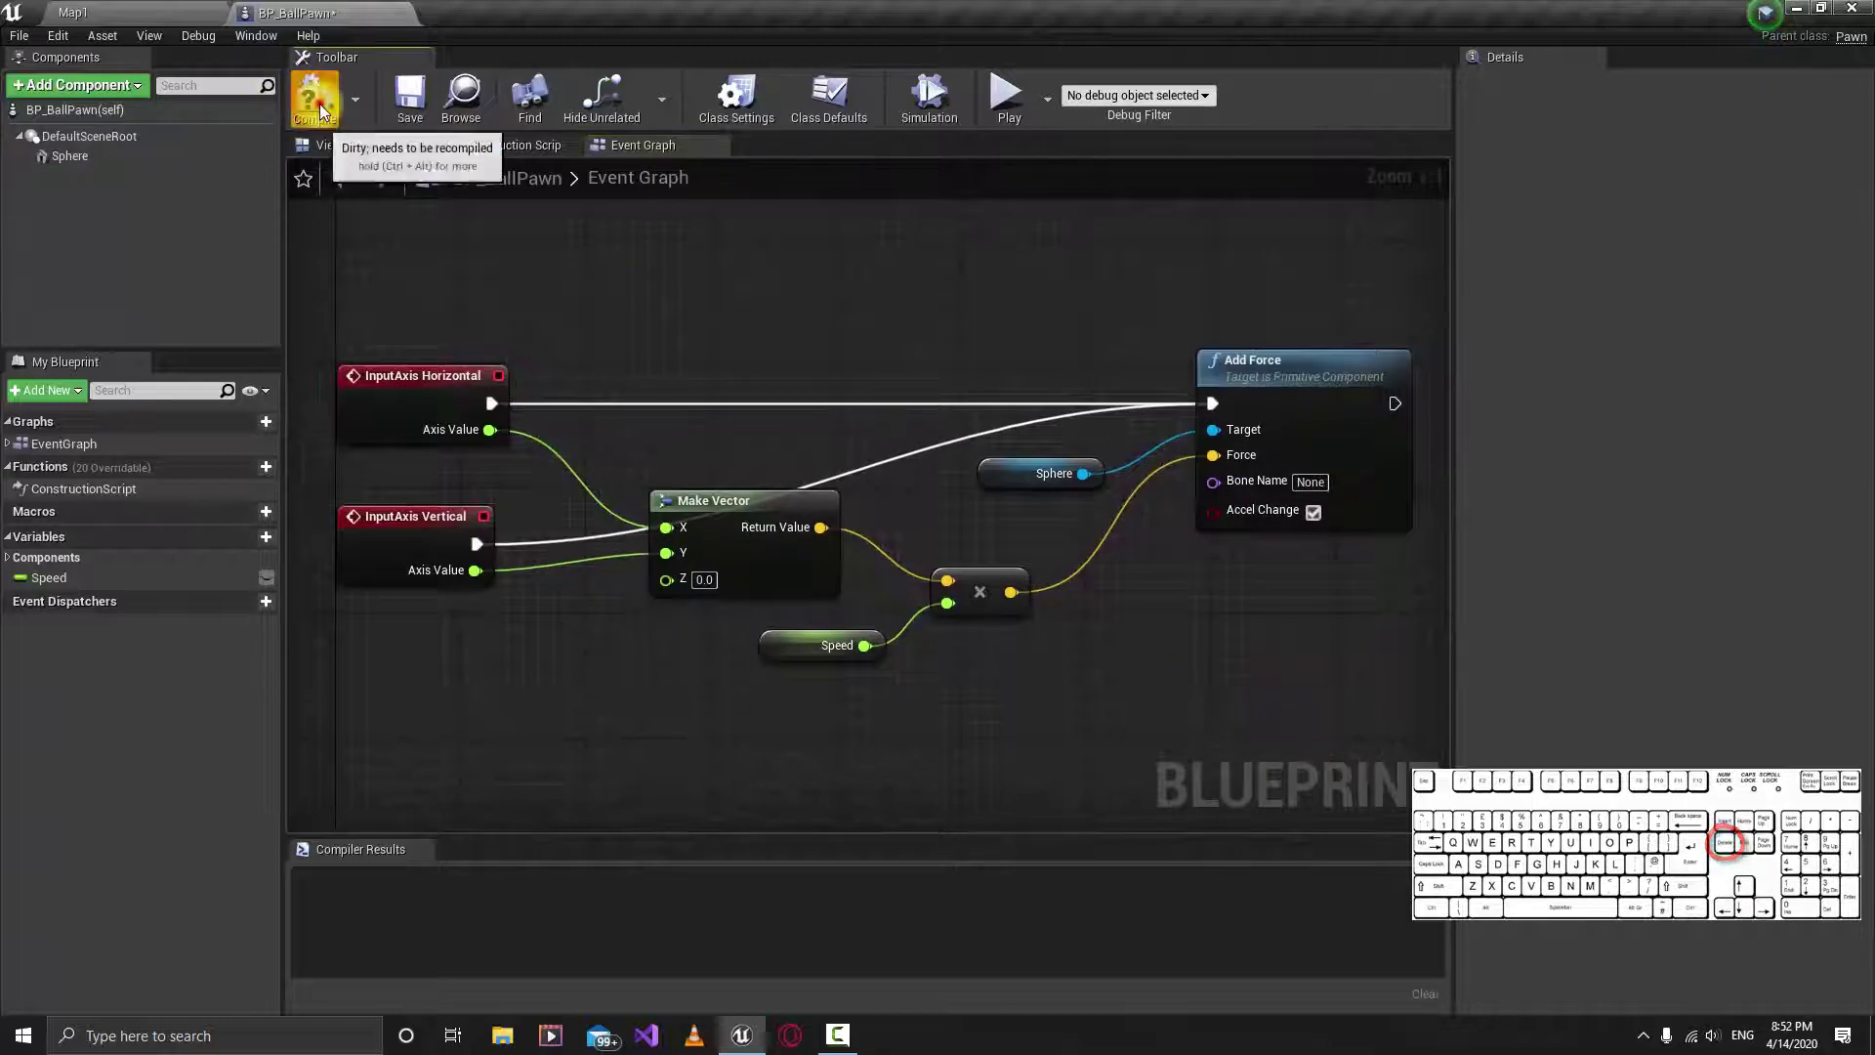
pyautogui.click(315, 96)
pyautogui.moveTo(1162, 625)
pyautogui.mouseDown(button='right')
pyautogui.moveTo(1180, 636)
pyautogui.moveTo(1159, 612)
pyautogui.mouseUp(button='right')
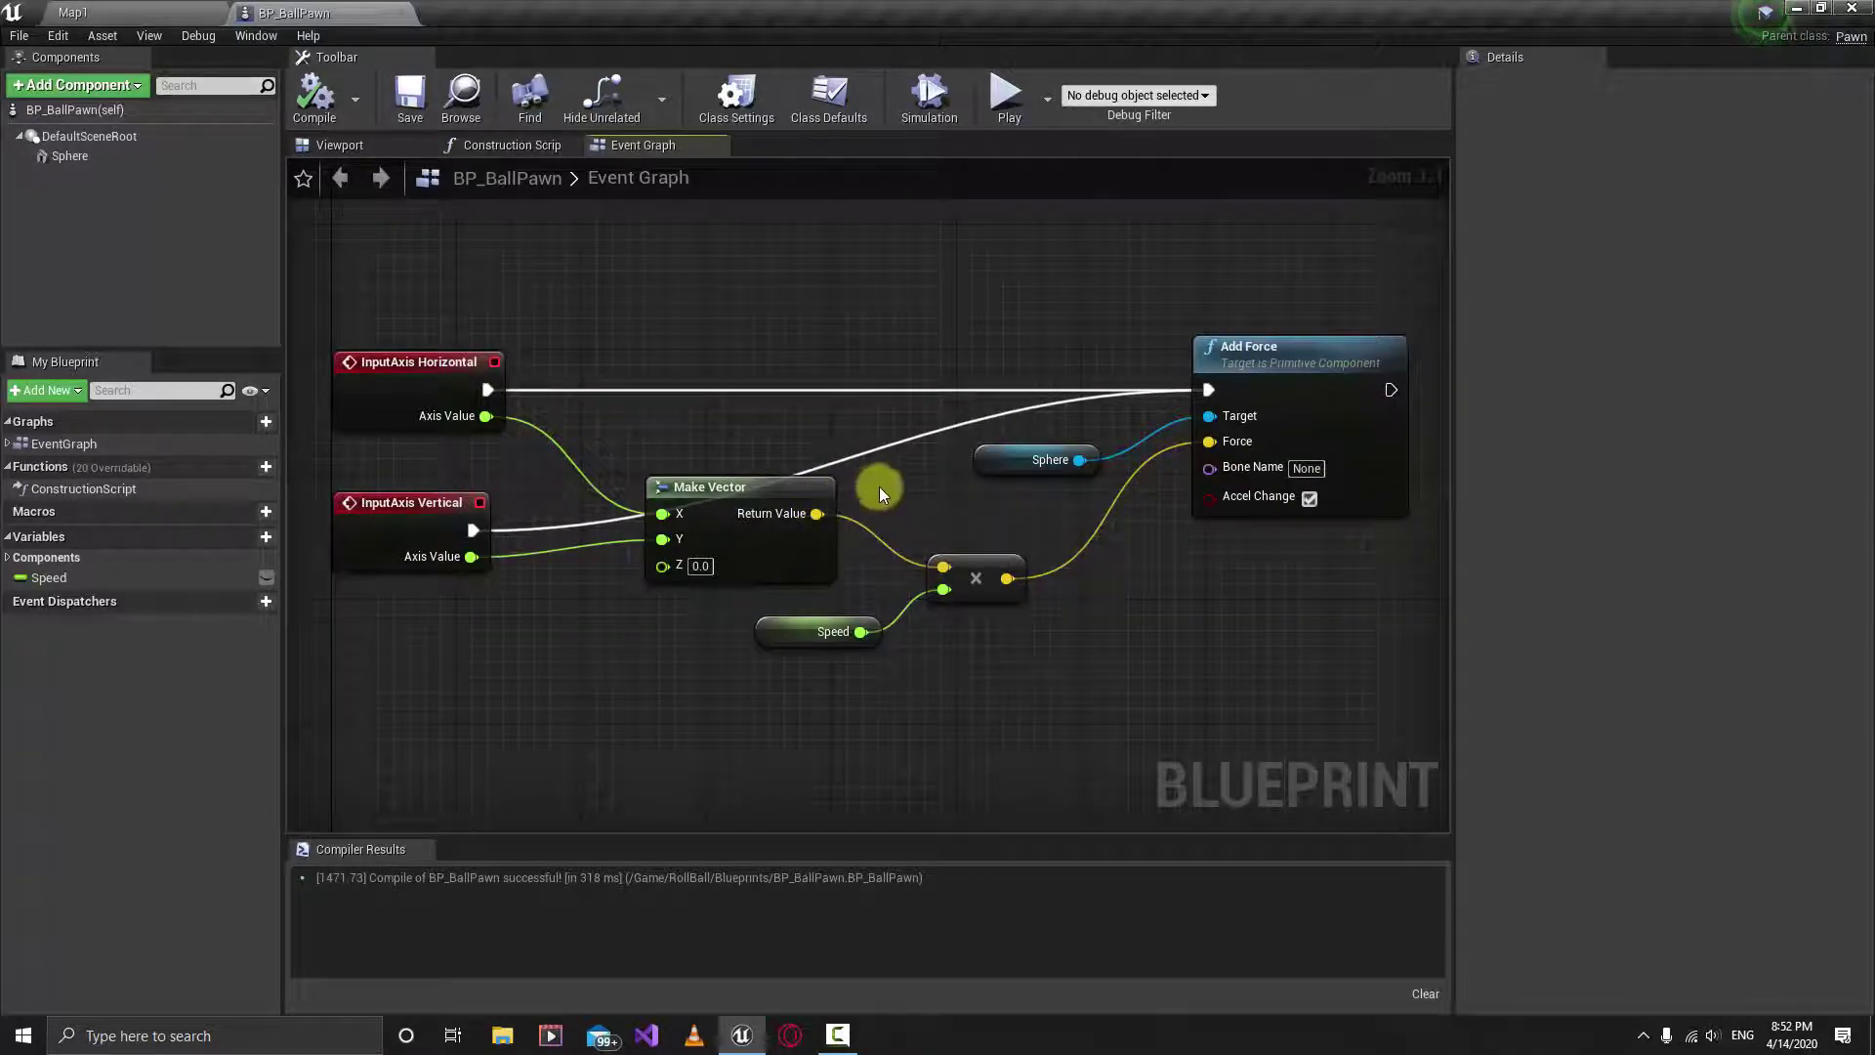
pyautogui.moveTo(1209, 639); pyautogui.dragTo(1360, 276)
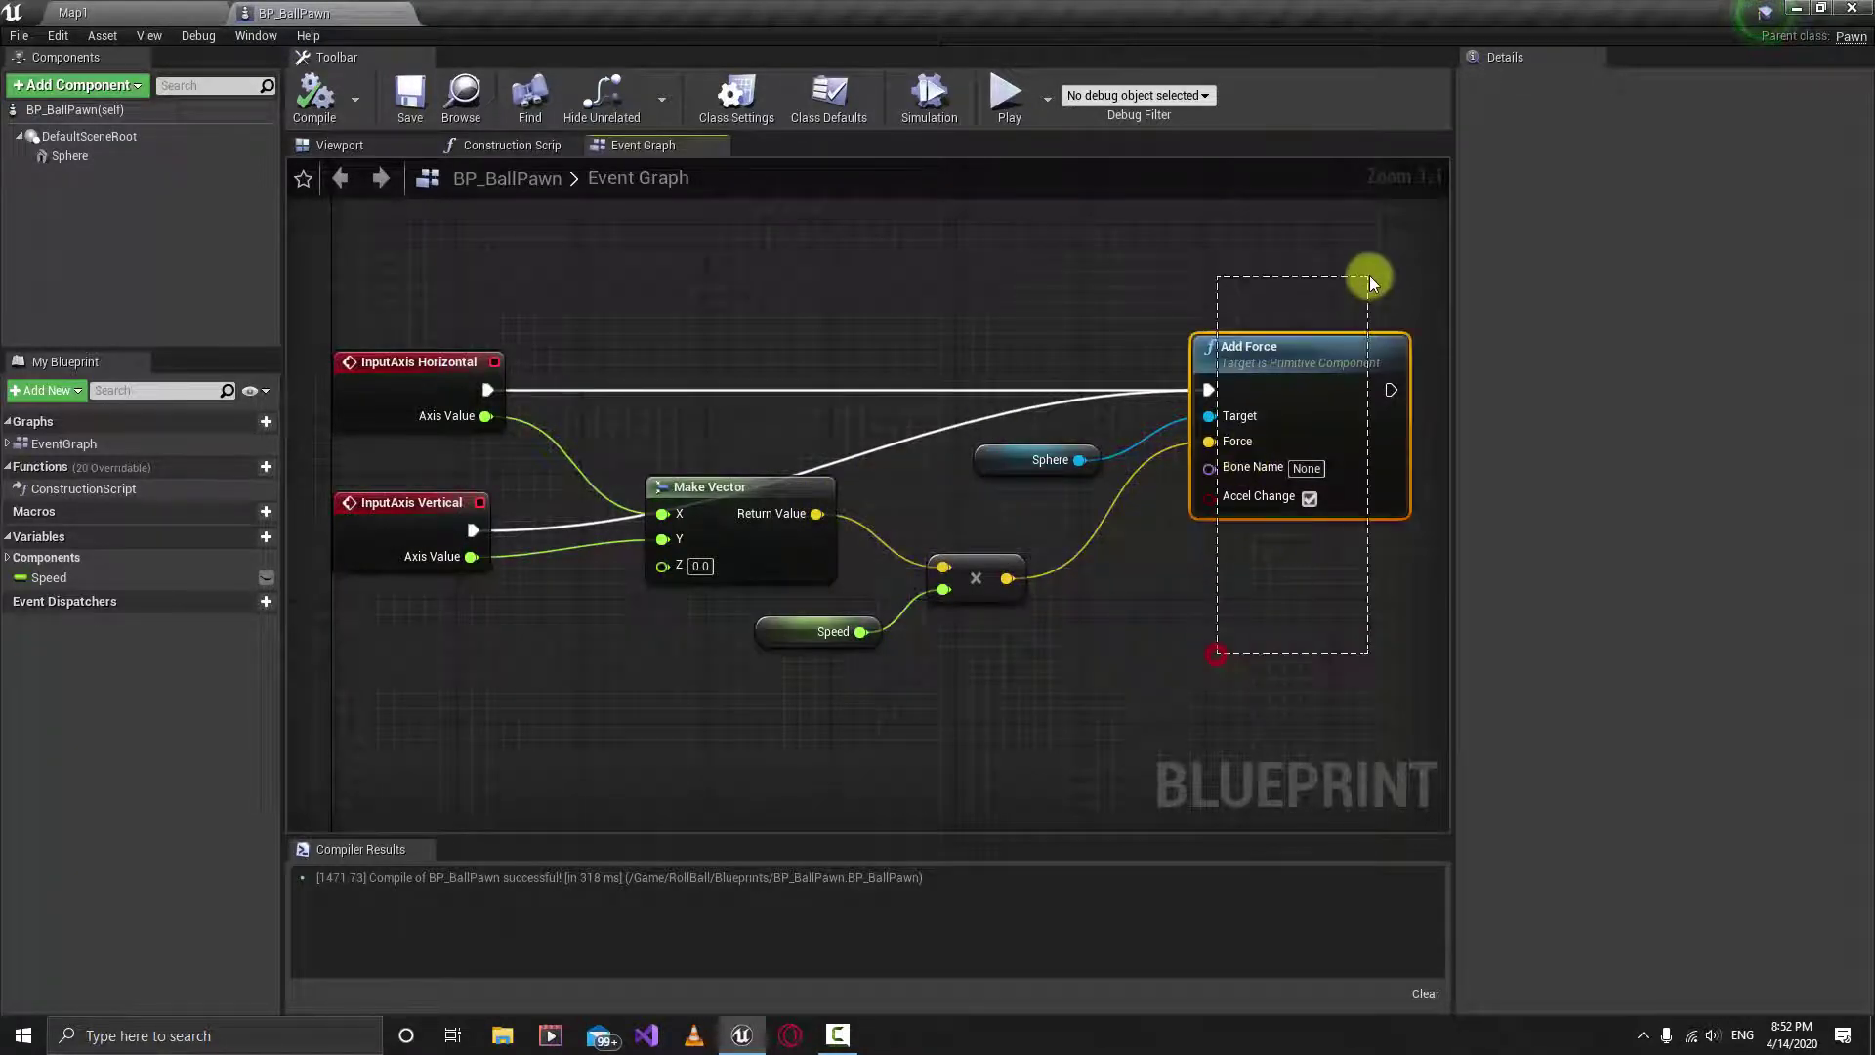
pyautogui.moveTo(1344, 366); pyautogui.dragTo(1395, 367)
pyautogui.click(1220, 243)
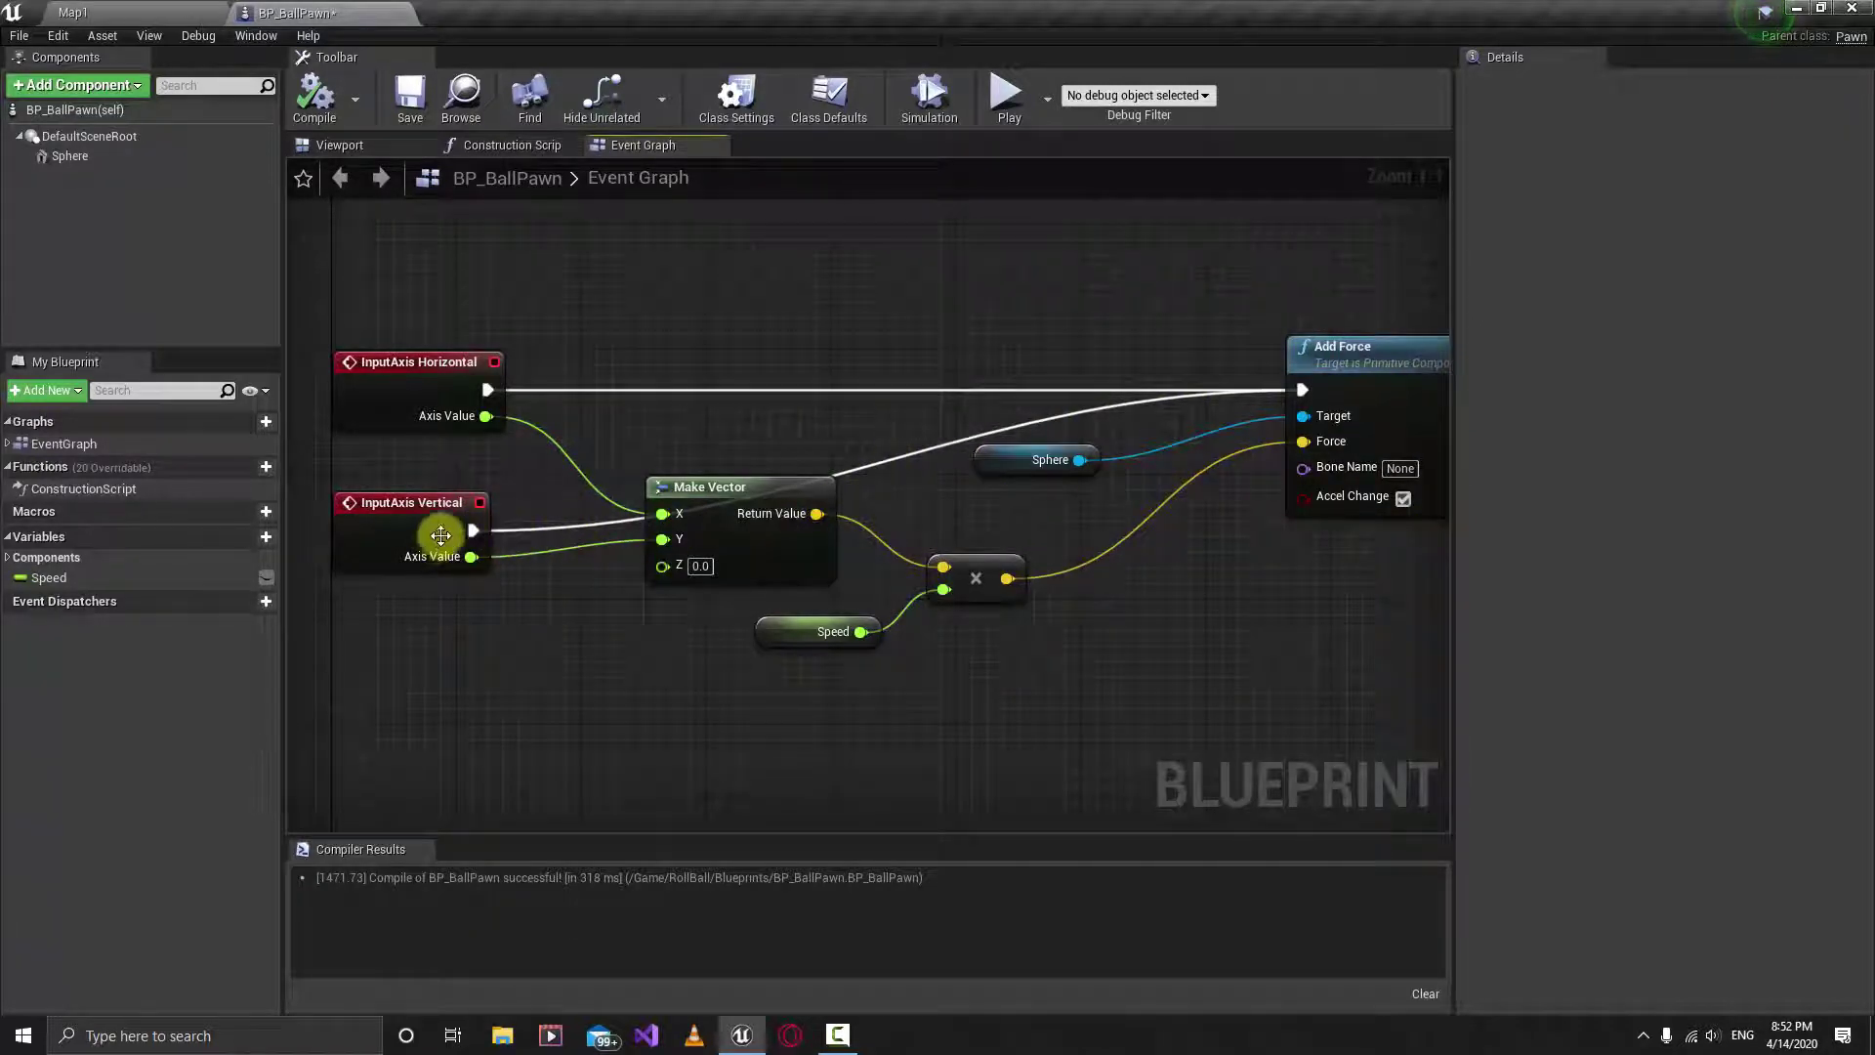
# Step: Add two reroute nodes to the InputAxis Vertical execution wire so it runs below the Speed and multiply nodes
pyautogui.doubleClick(907, 457)
pyautogui.moveTo(920, 485); pyautogui.dragTo(669, 721)
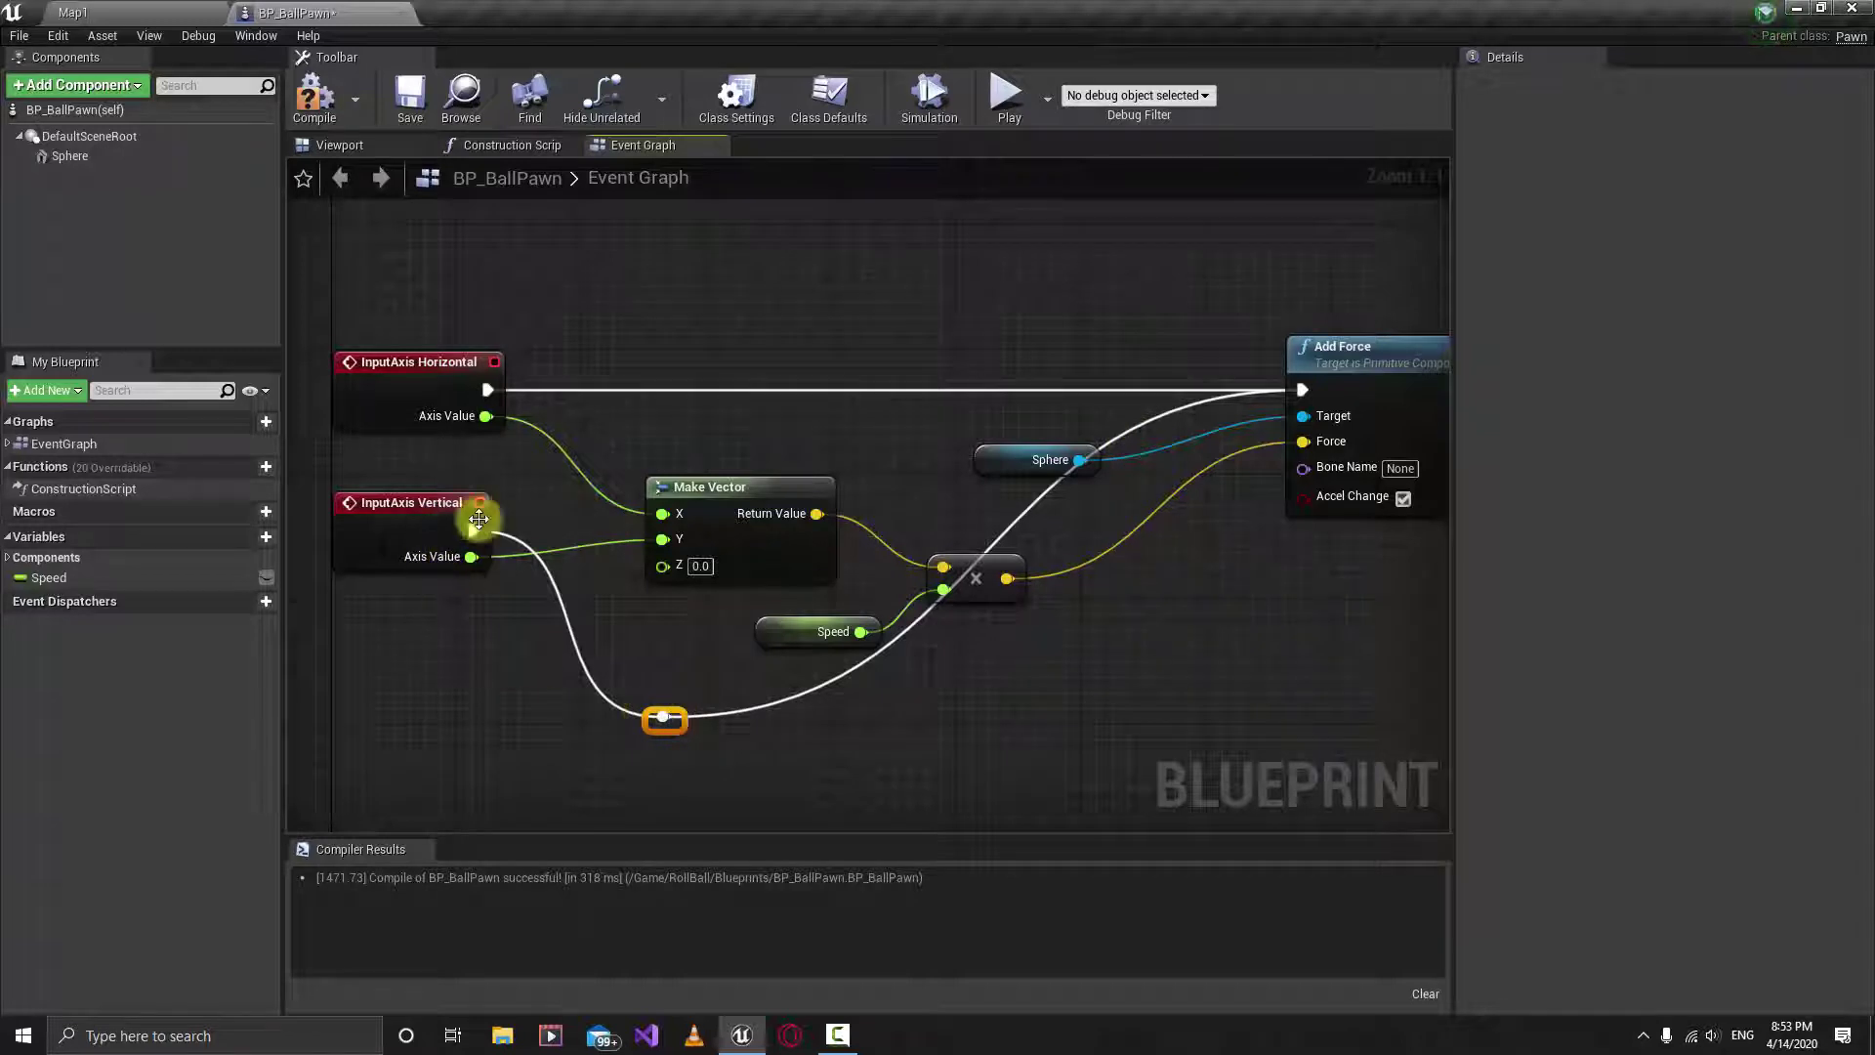
pyautogui.doubleClick(1141, 425)
pyautogui.moveTo(1161, 425); pyautogui.dragTo(1174, 718)
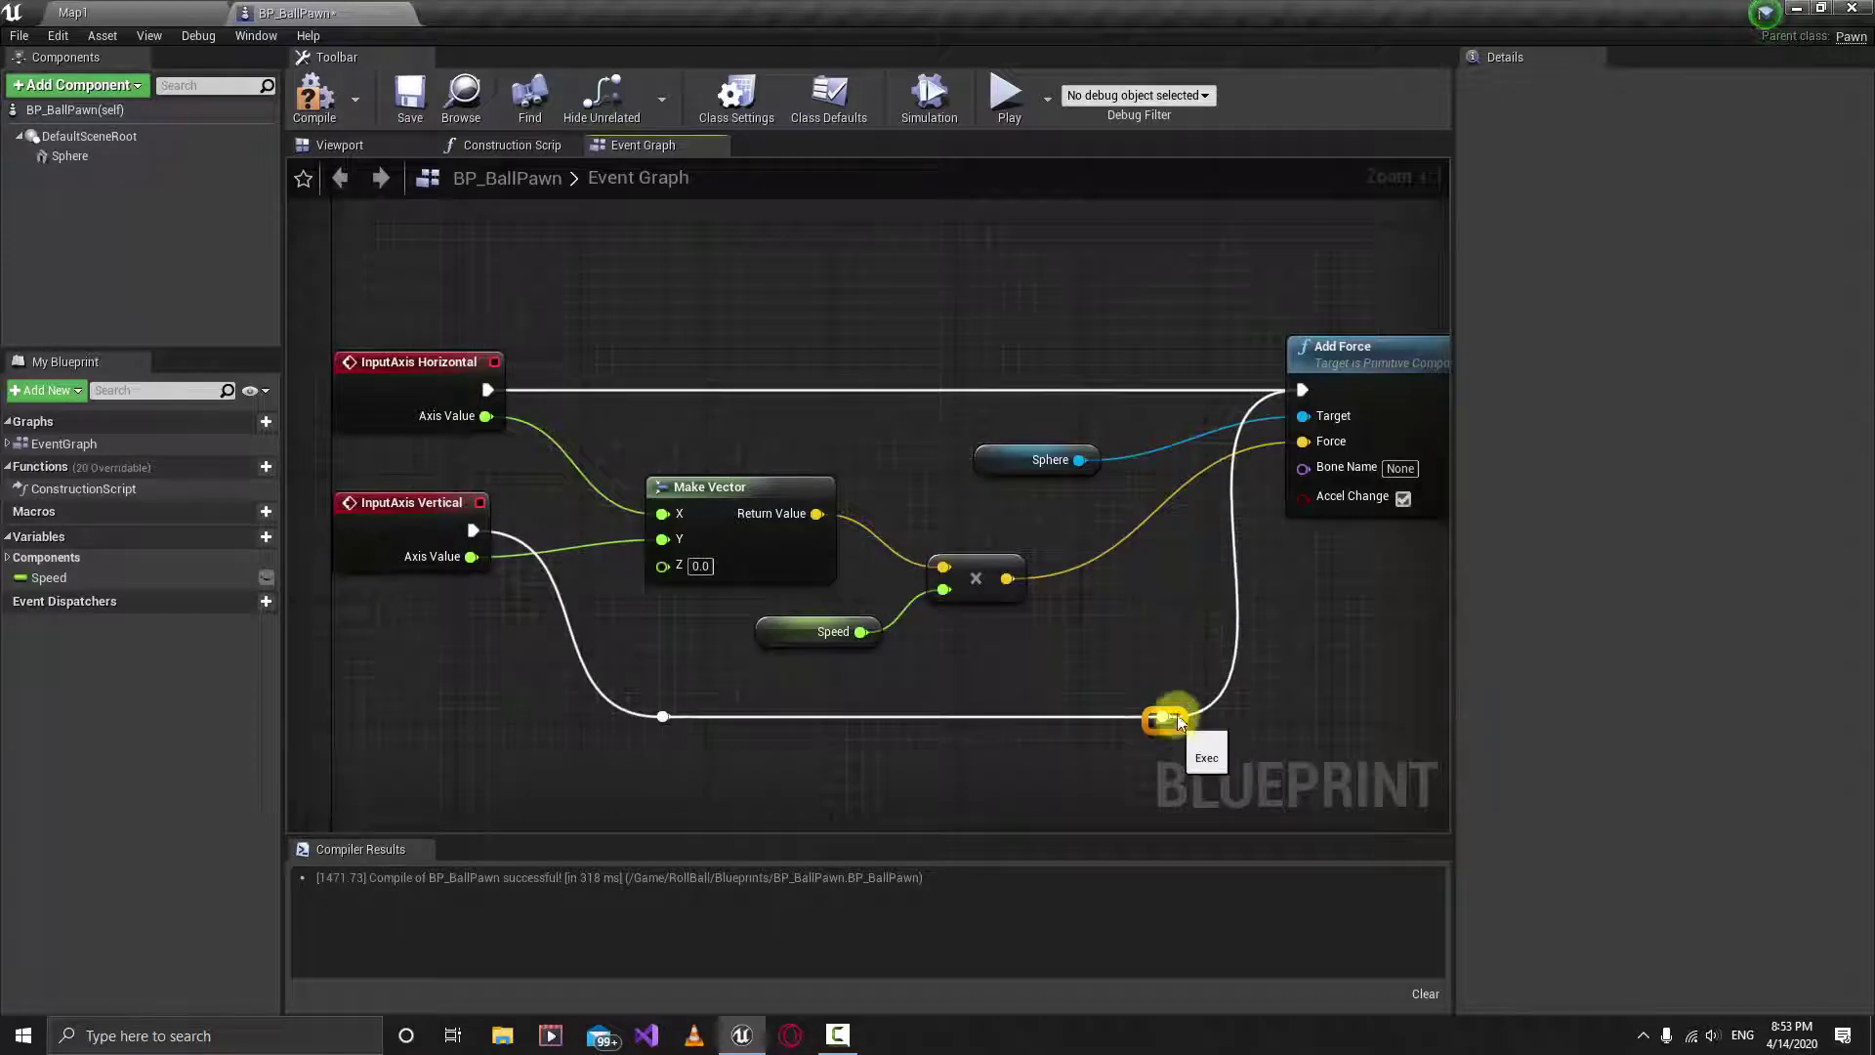
# Step: Insert a third reroute node between the two existing ones, delete it and reconnect the remaining two
pyautogui.click(915, 720)
pyautogui.doubleClick(916, 720)
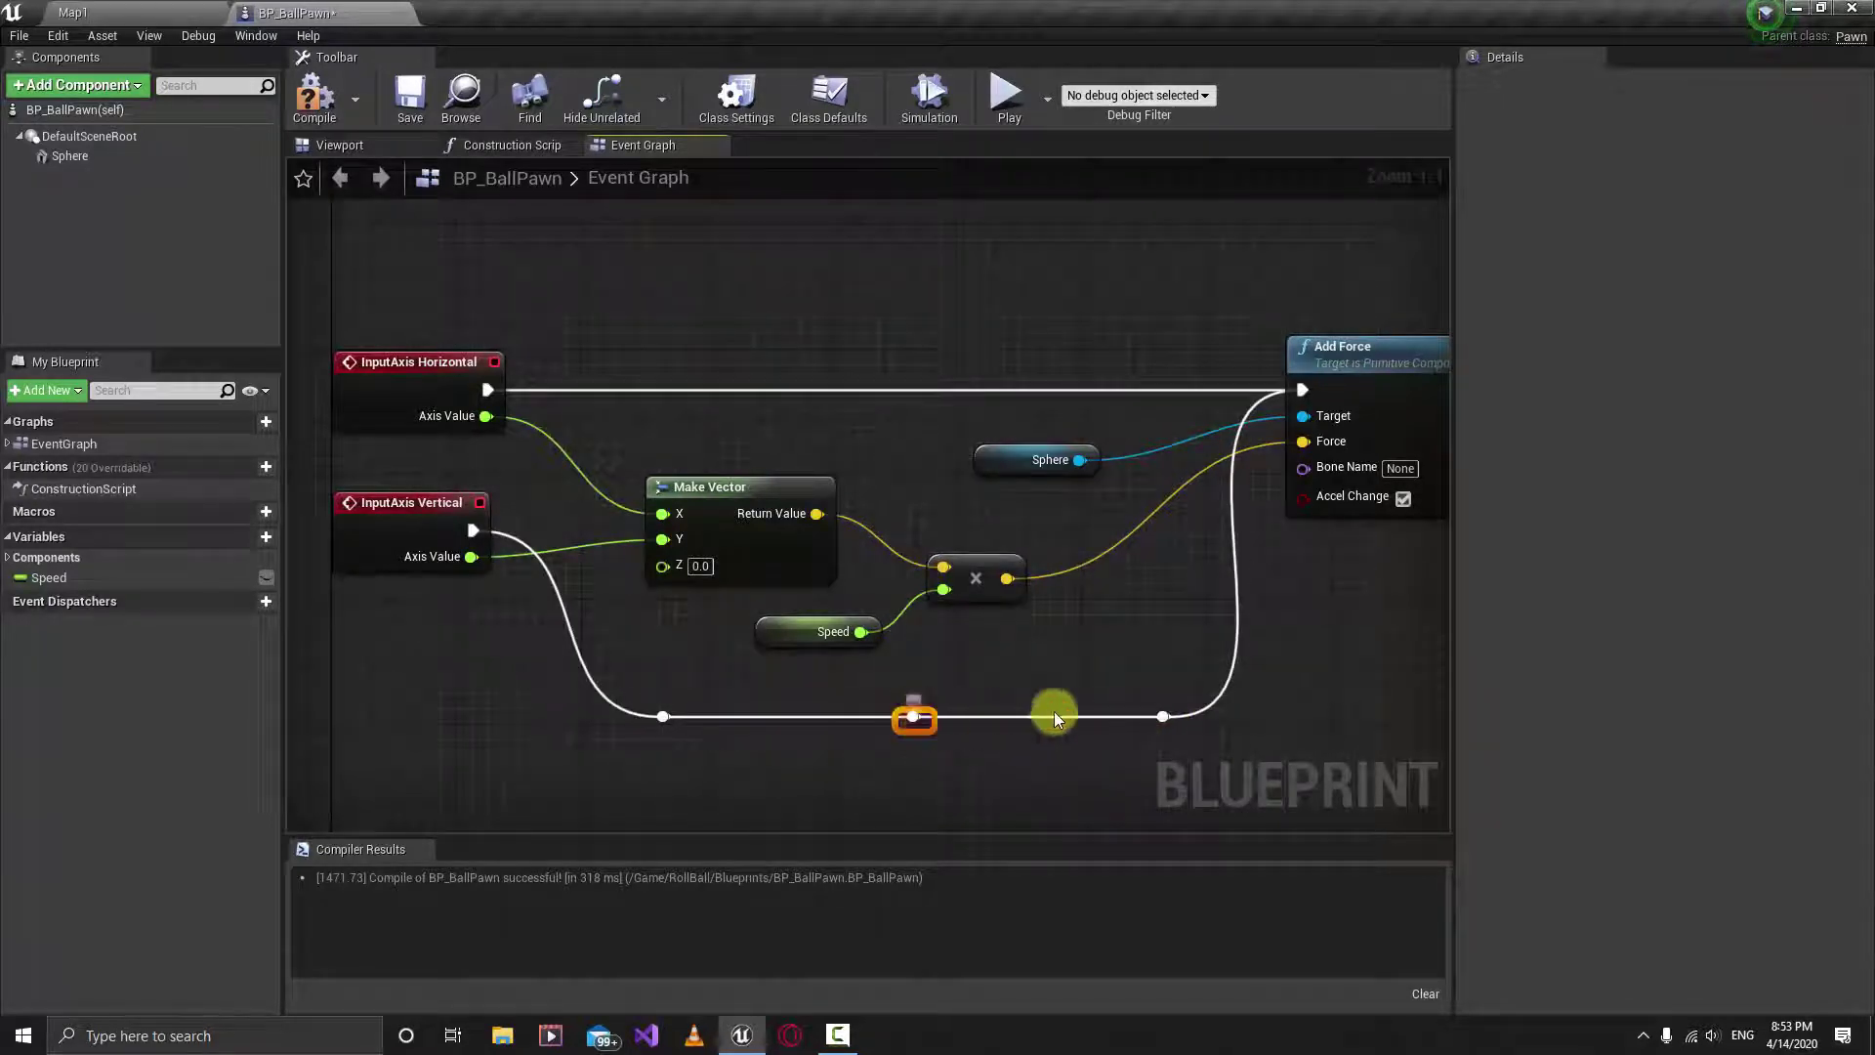
pyautogui.press('Delete')
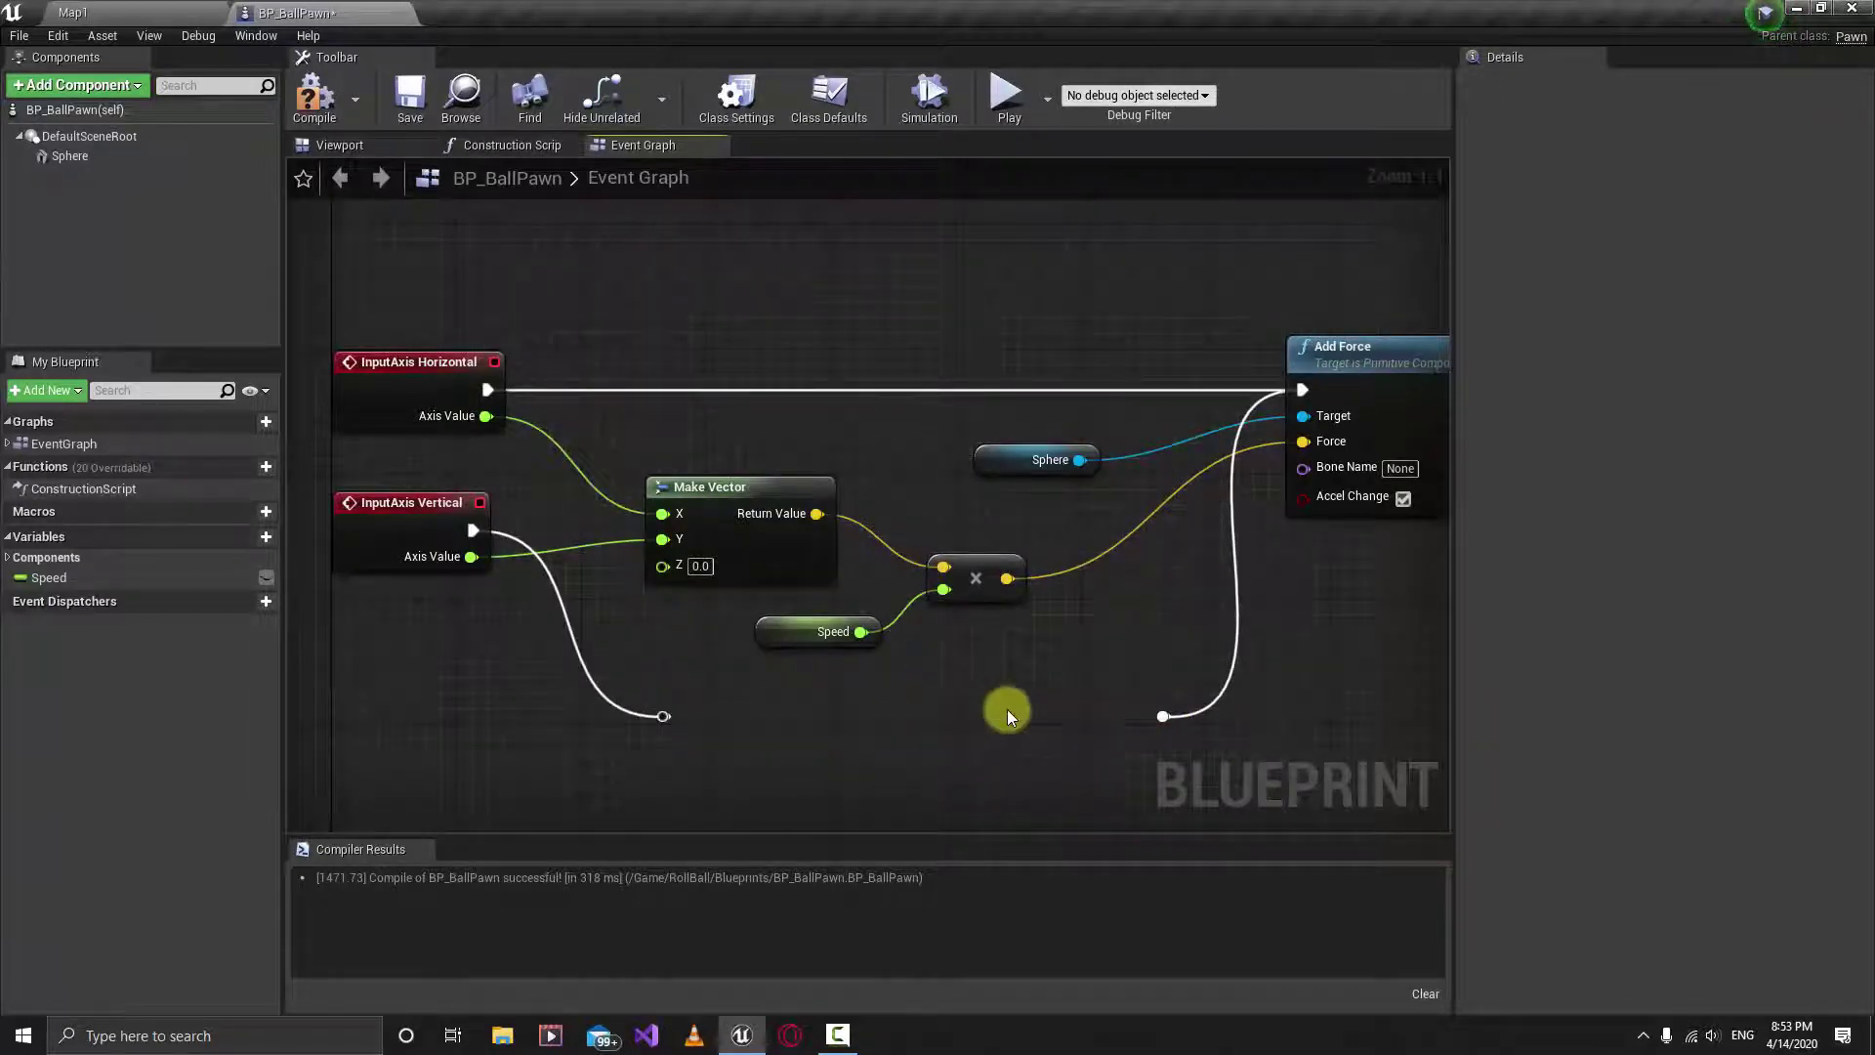
pyautogui.moveTo(664, 718); pyautogui.dragTo(1162, 716)
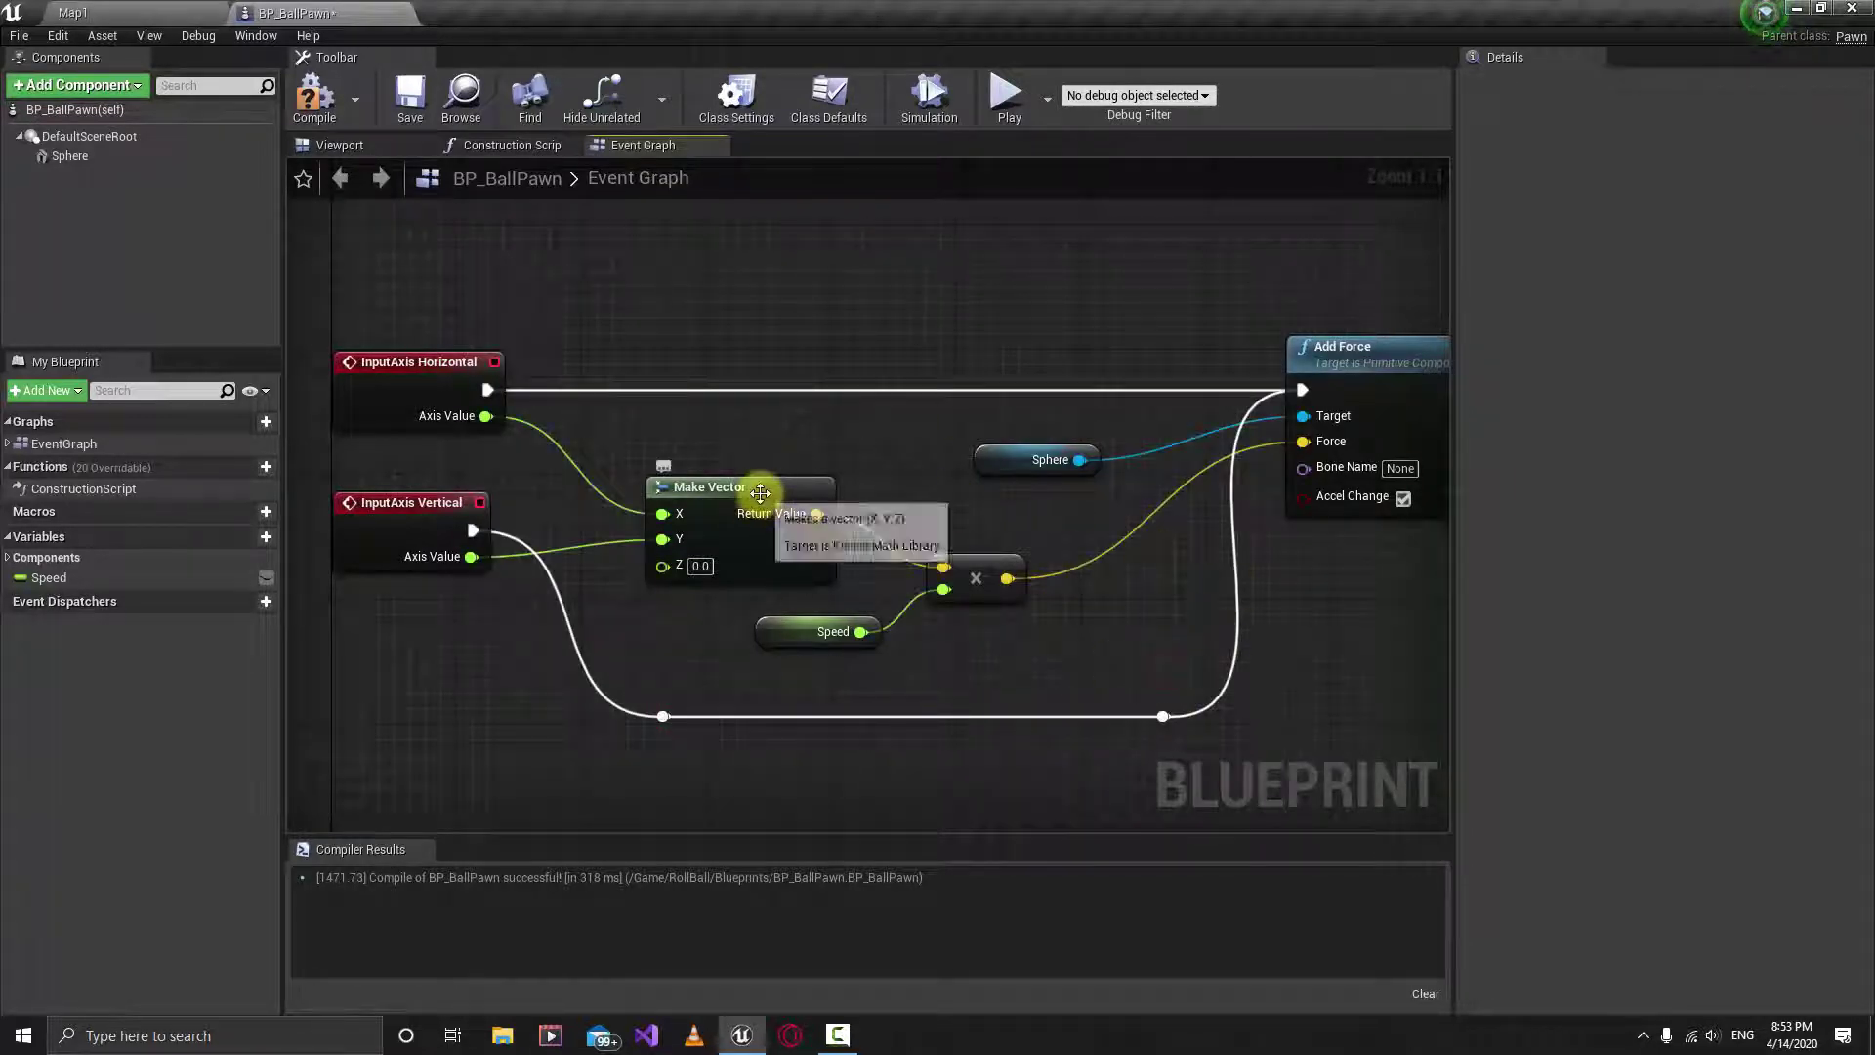
# Step: Move the Make Vector, multiply and Speed nodes slightly up, away from the rerouted execution wire
pyautogui.moveTo(766, 491); pyautogui.dragTo(759, 460)
pyautogui.moveTo(982, 580); pyautogui.dragTo(981, 546)
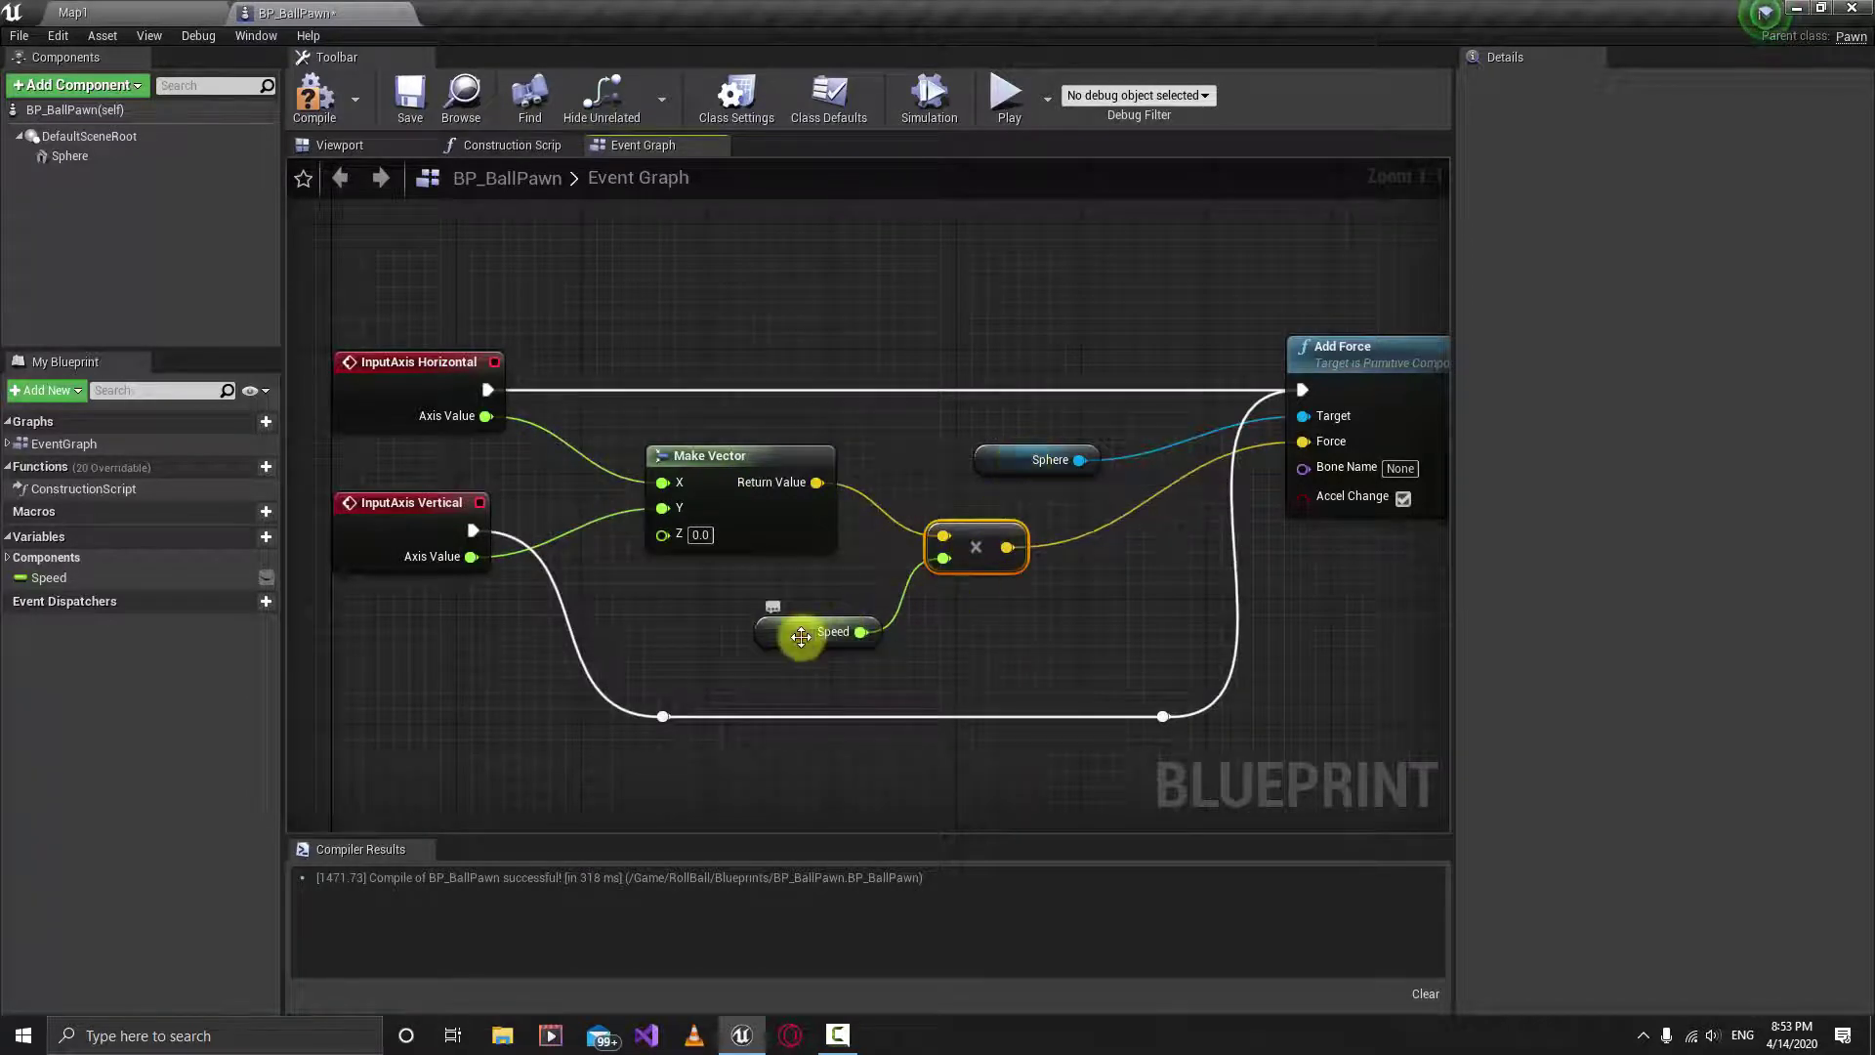
pyautogui.moveTo(795, 635); pyautogui.dragTo(797, 604)
pyautogui.click(940, 612)
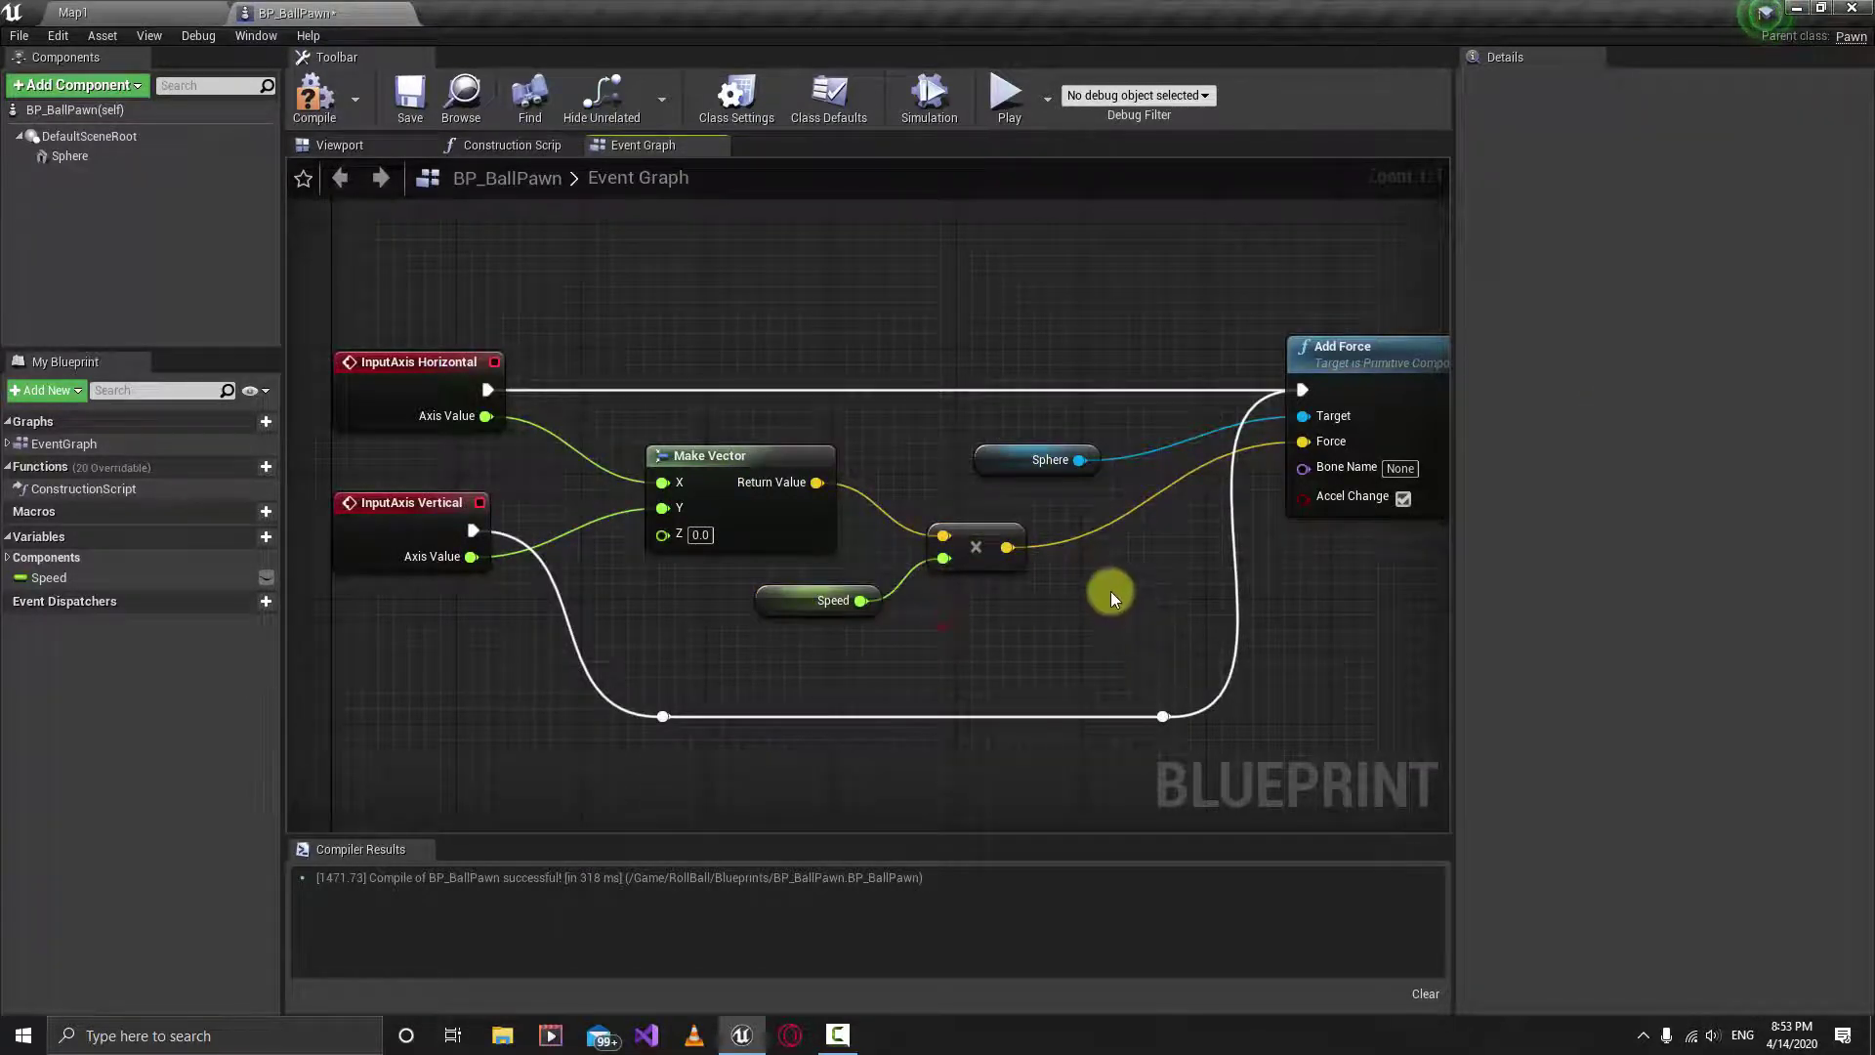
# Step: Enclose all the input and Add Force nodes in a comment box titled Input Force
pyautogui.scroll(-1, 1110, 590)
pyautogui.moveTo(1003, 573); pyautogui.dragTo(1034, 587, button='right')
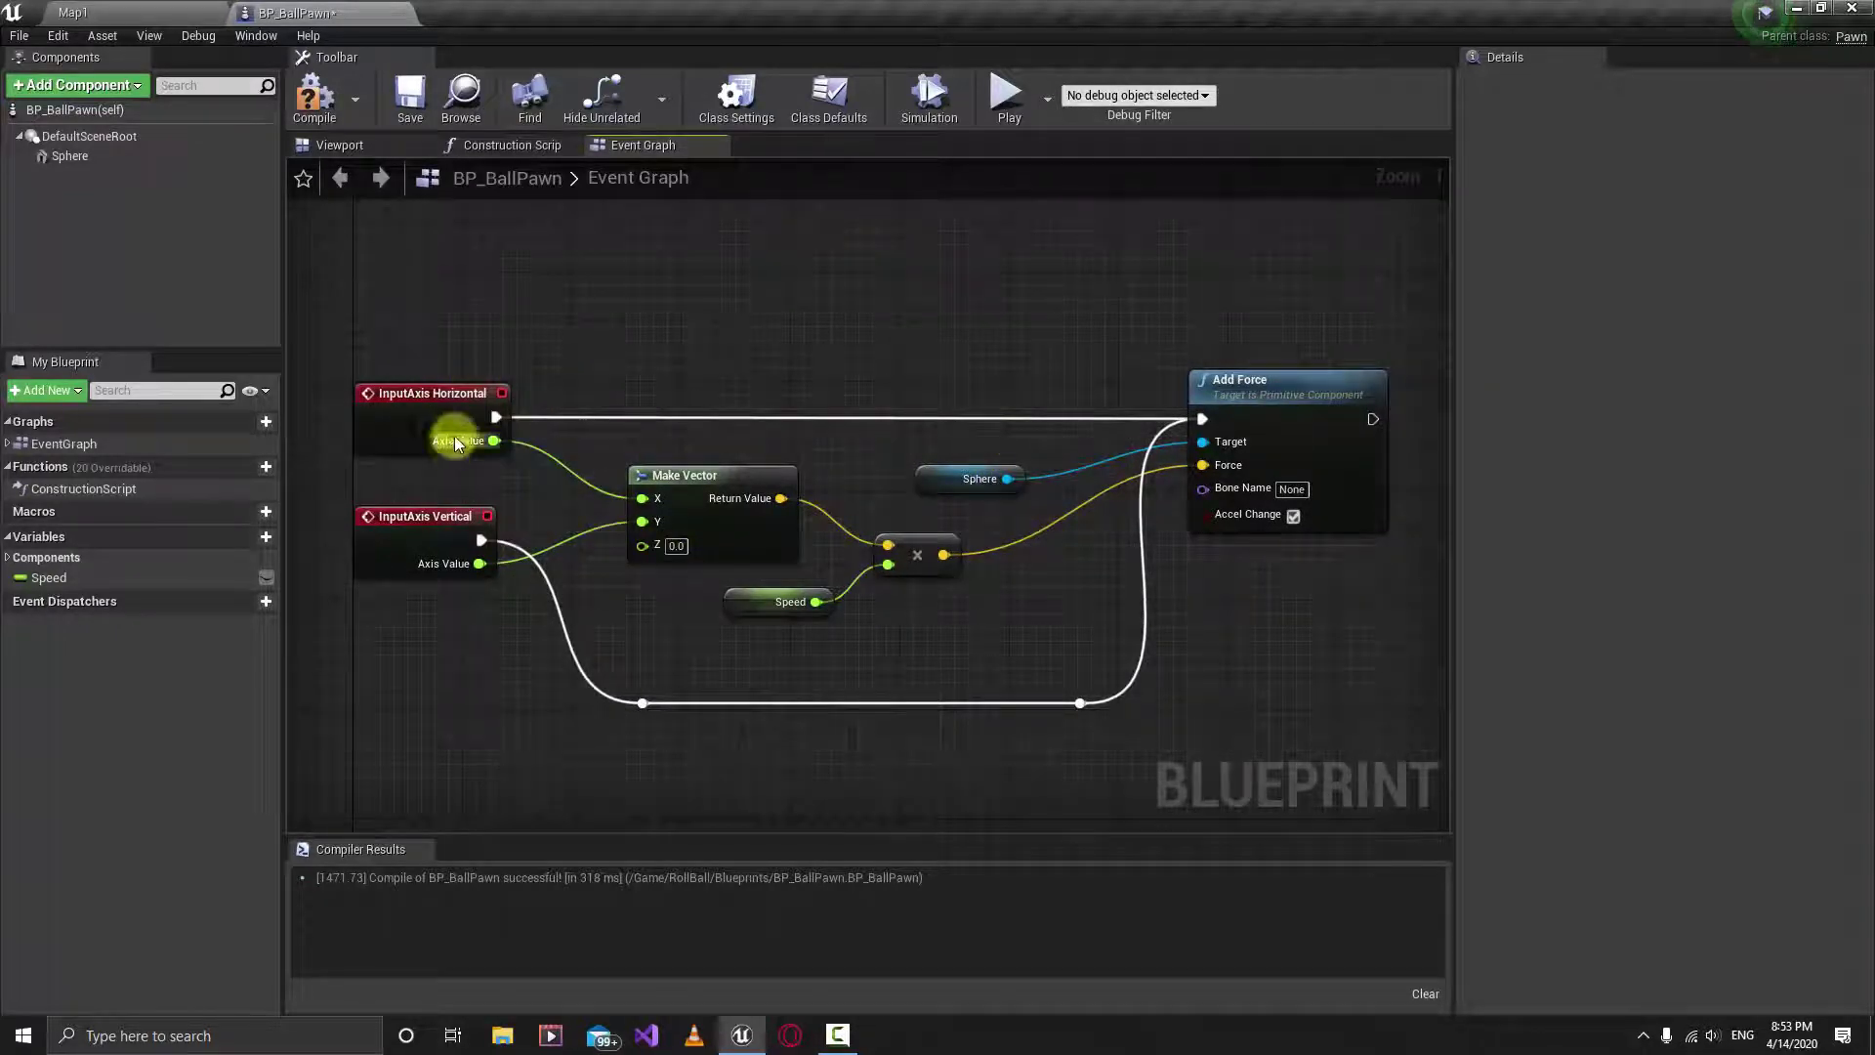
pyautogui.moveTo(371, 320); pyautogui.dragTo(1335, 746)
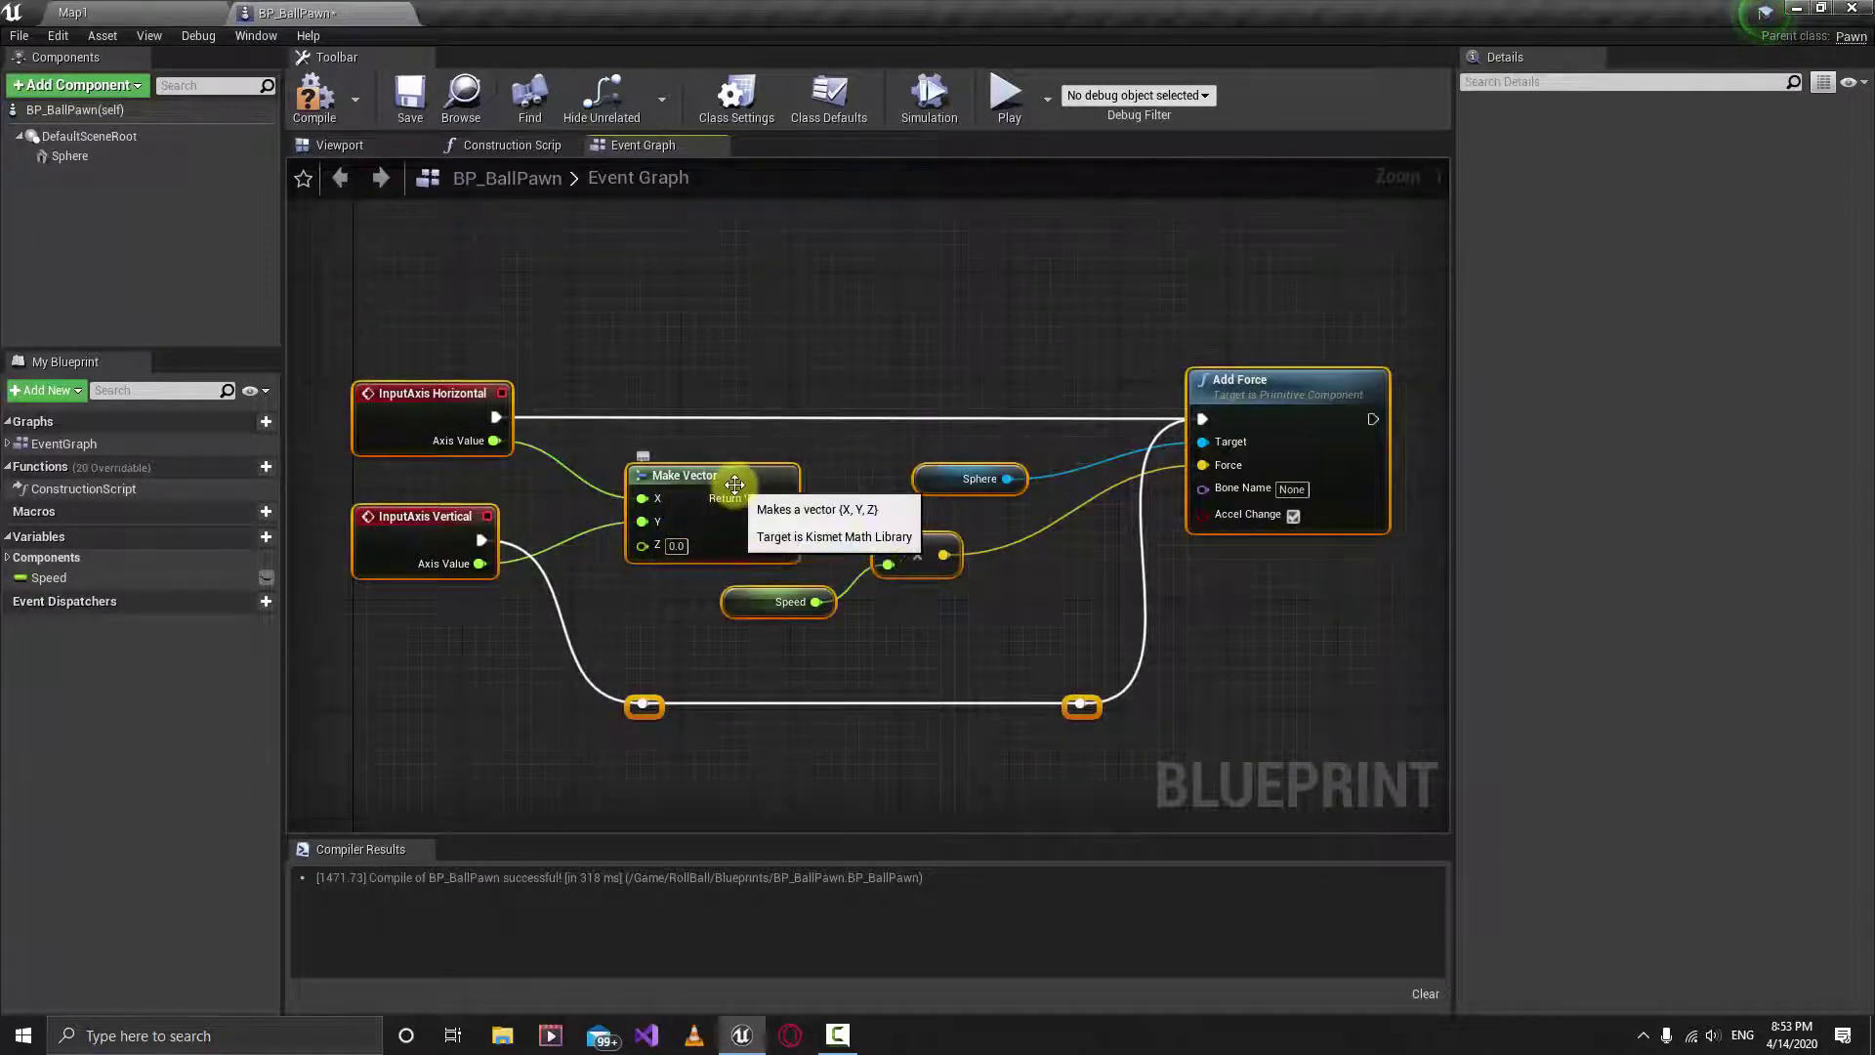
pyautogui.press('c')
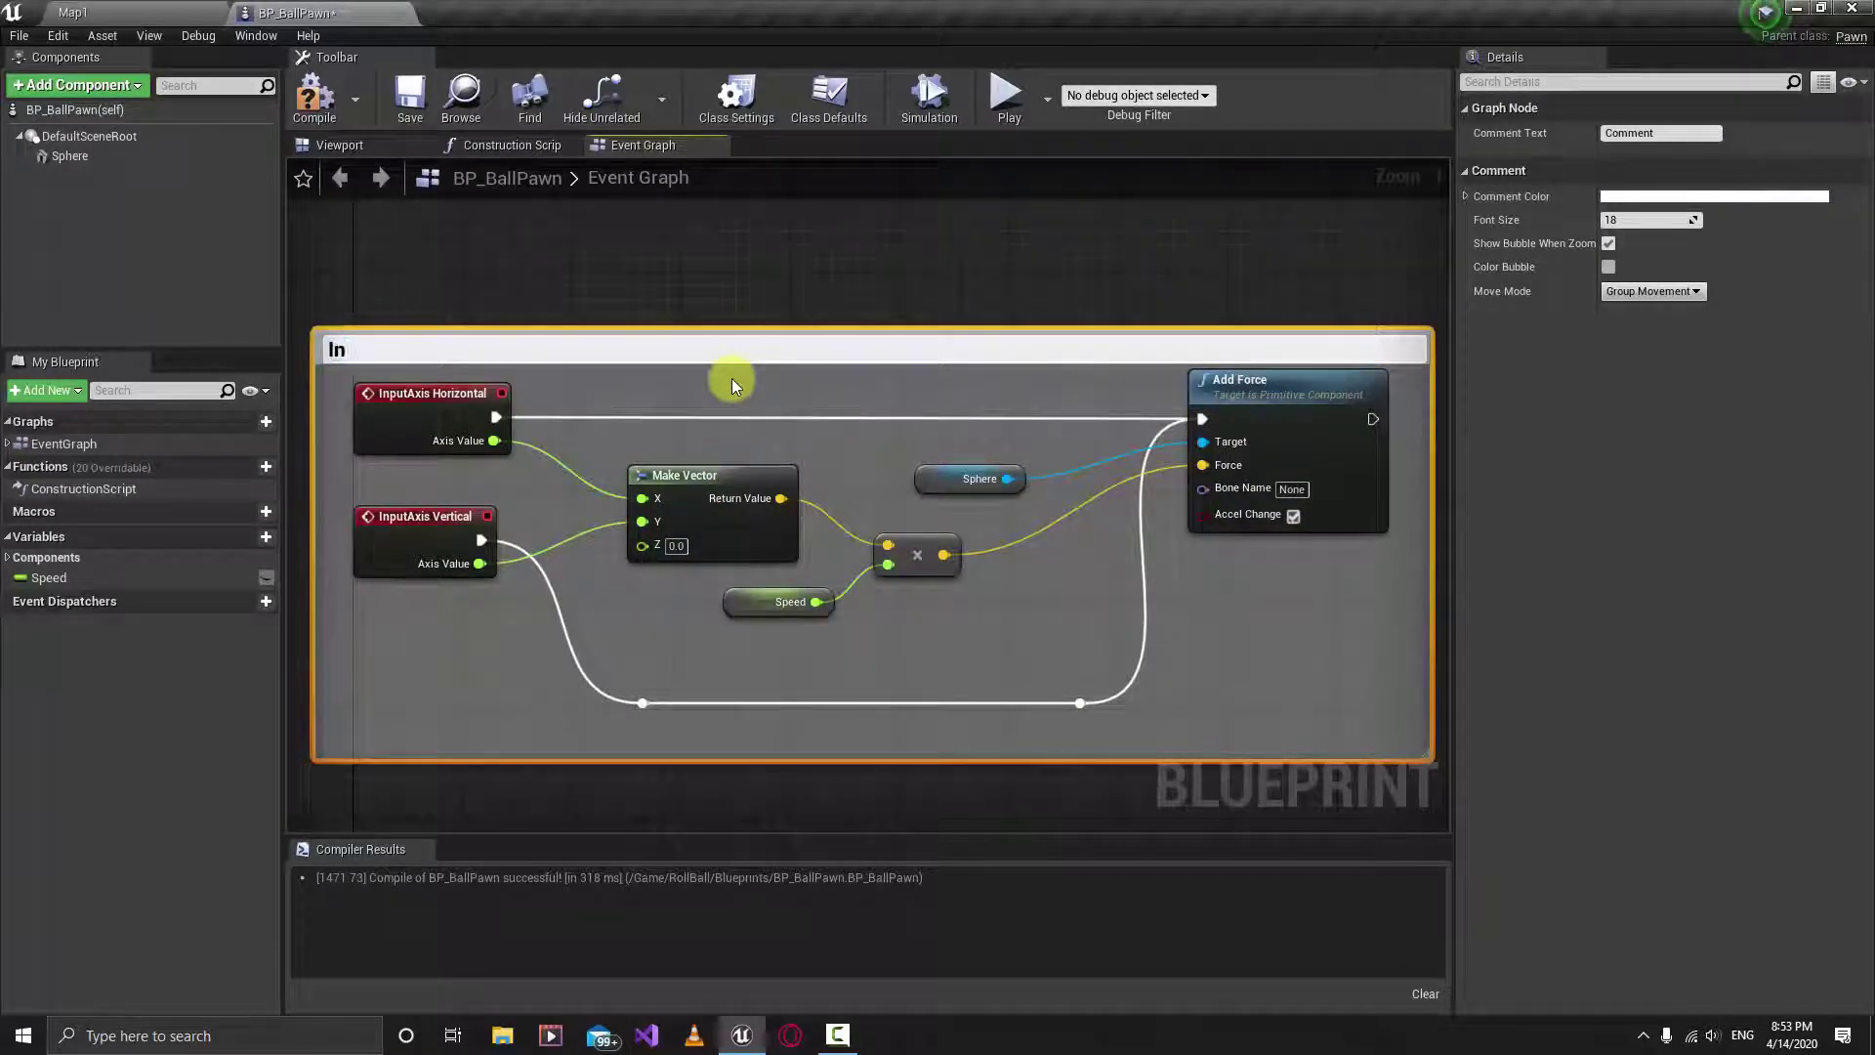
pyautogui.write('Input FOR')
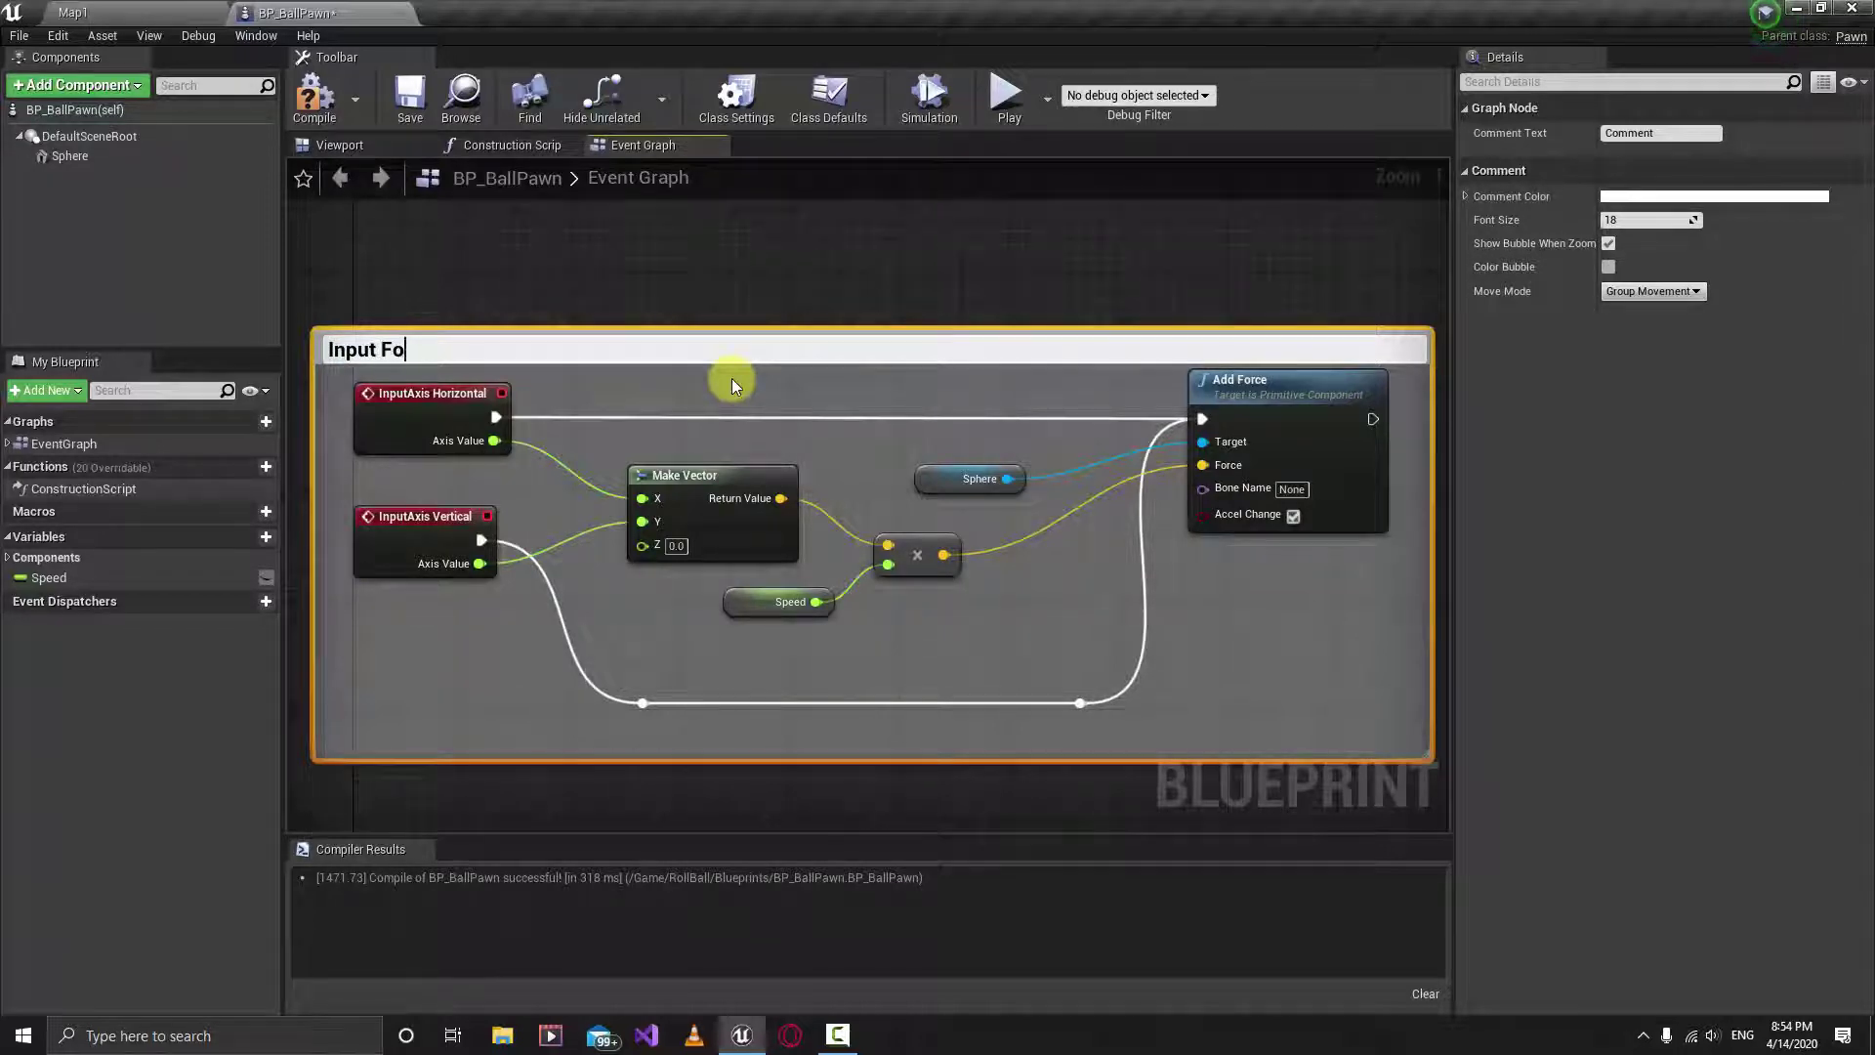
pyautogui.press('Return')
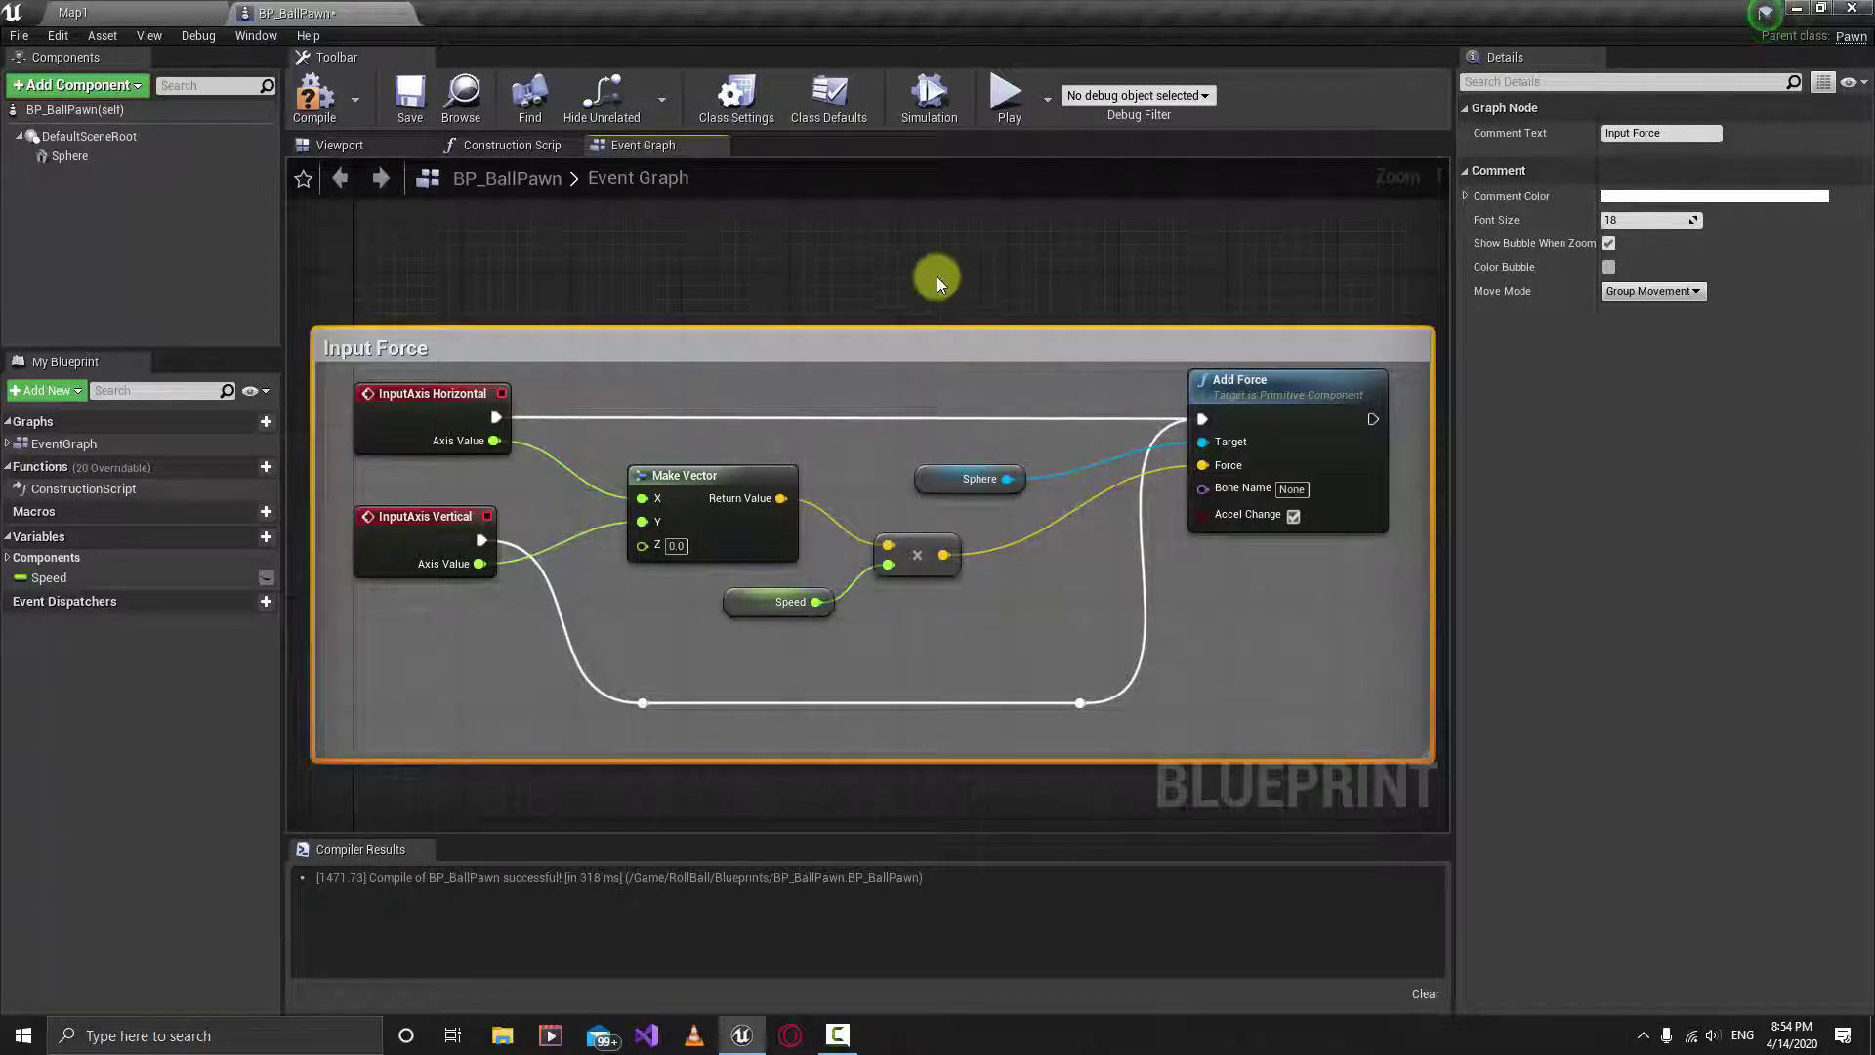
pyautogui.click(748, 248)
# Step: Compile and save BP_BallPawn and close its editor to return to the Map1 level
pyautogui.click(313, 98)
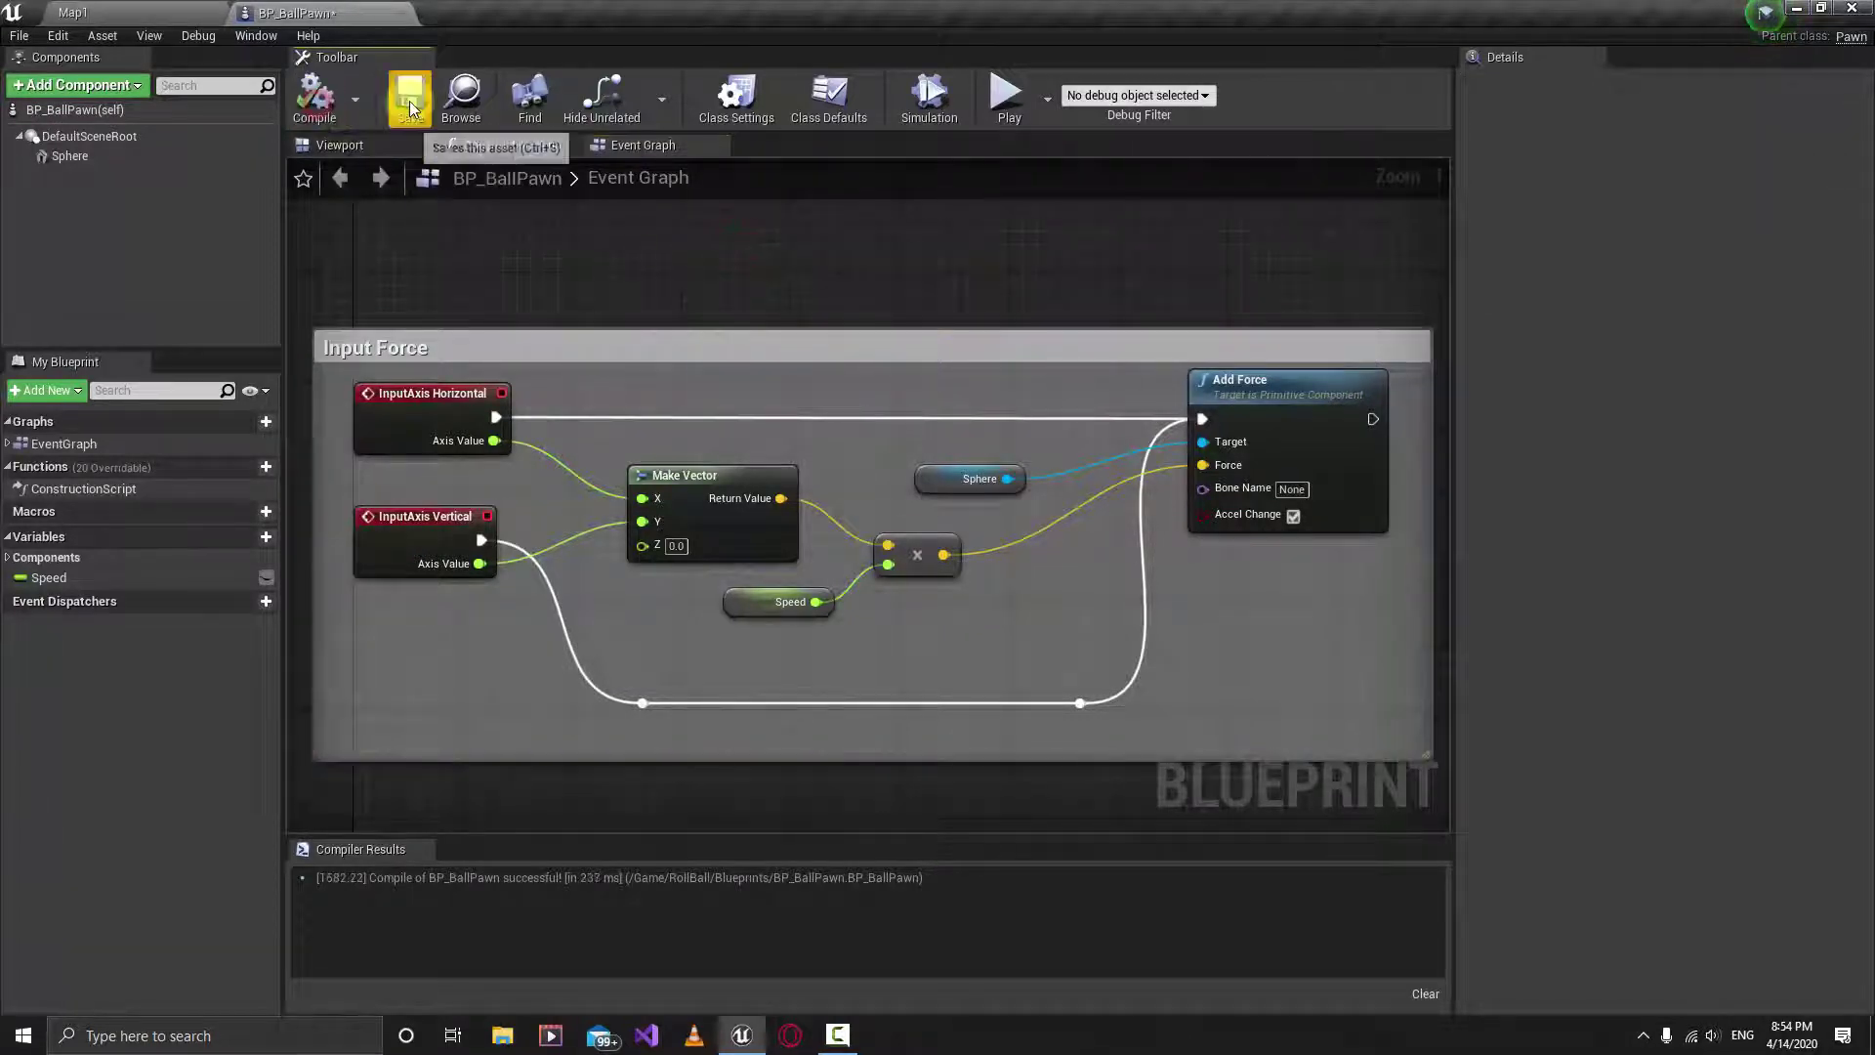
pyautogui.click(409, 95)
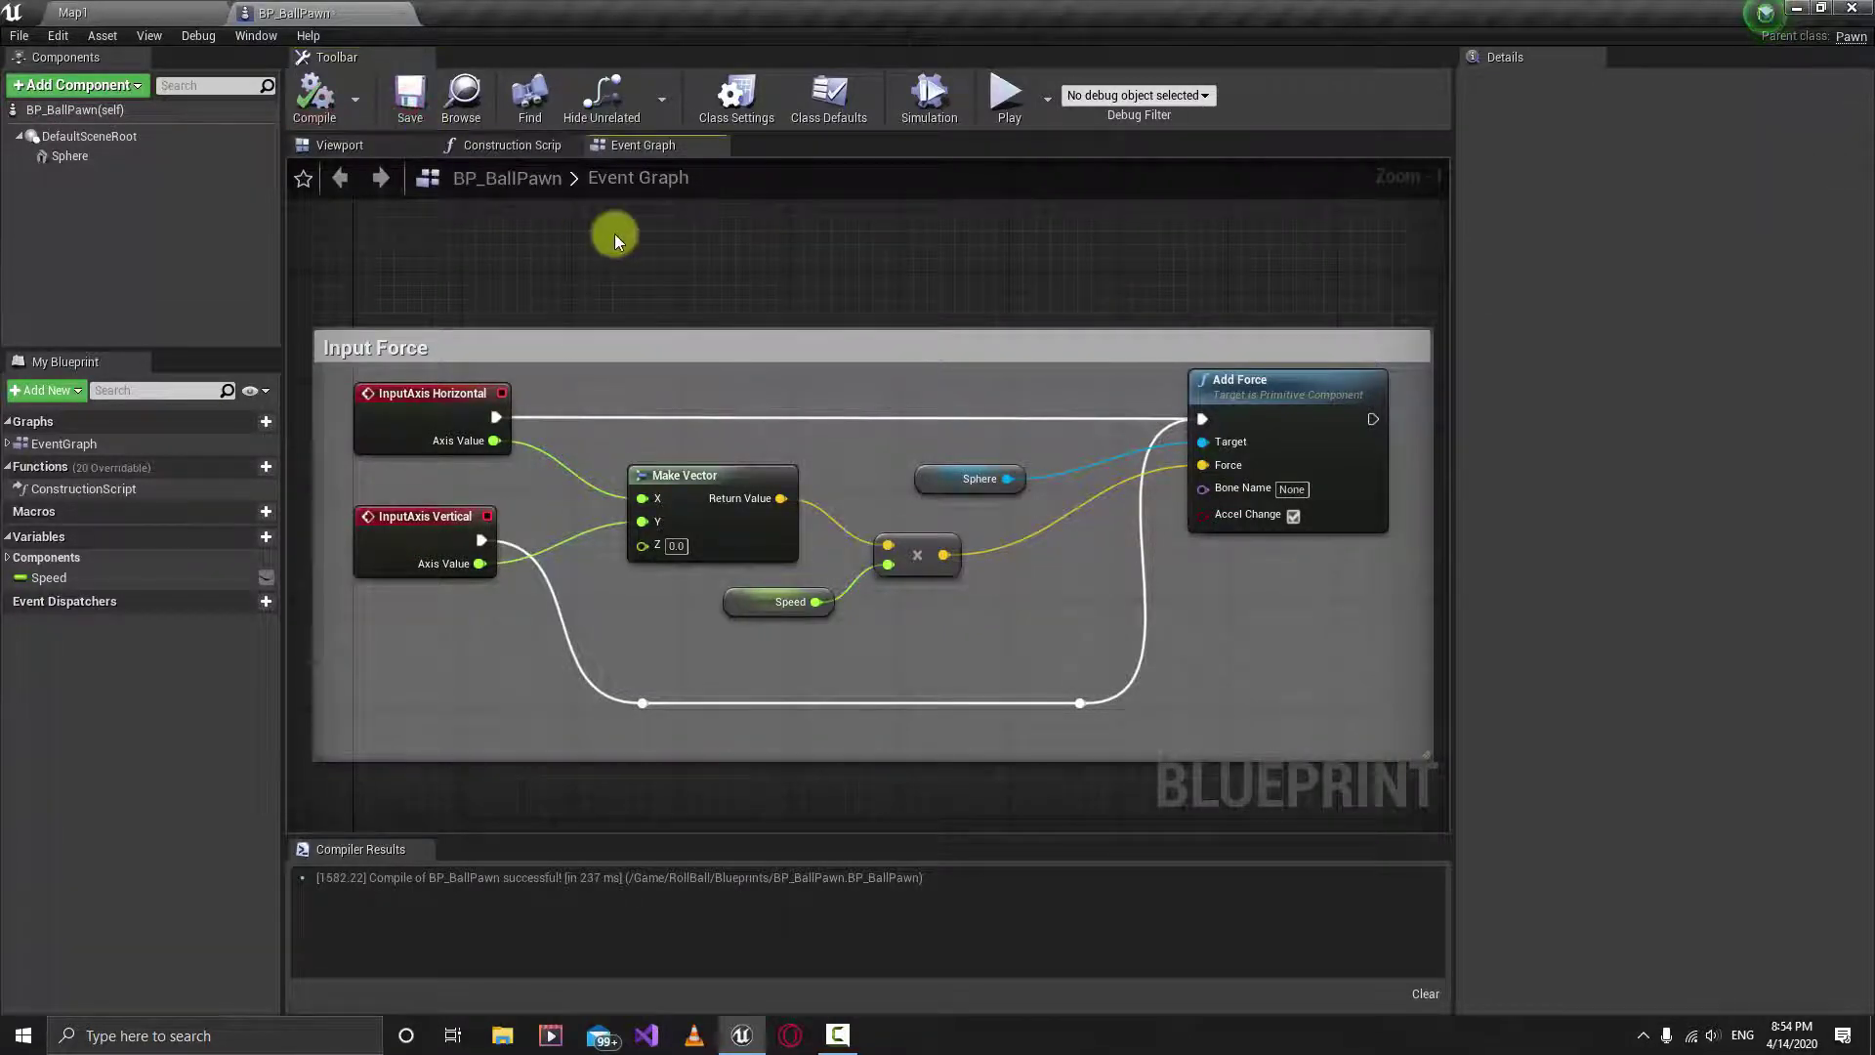
pyautogui.click(406, 12)
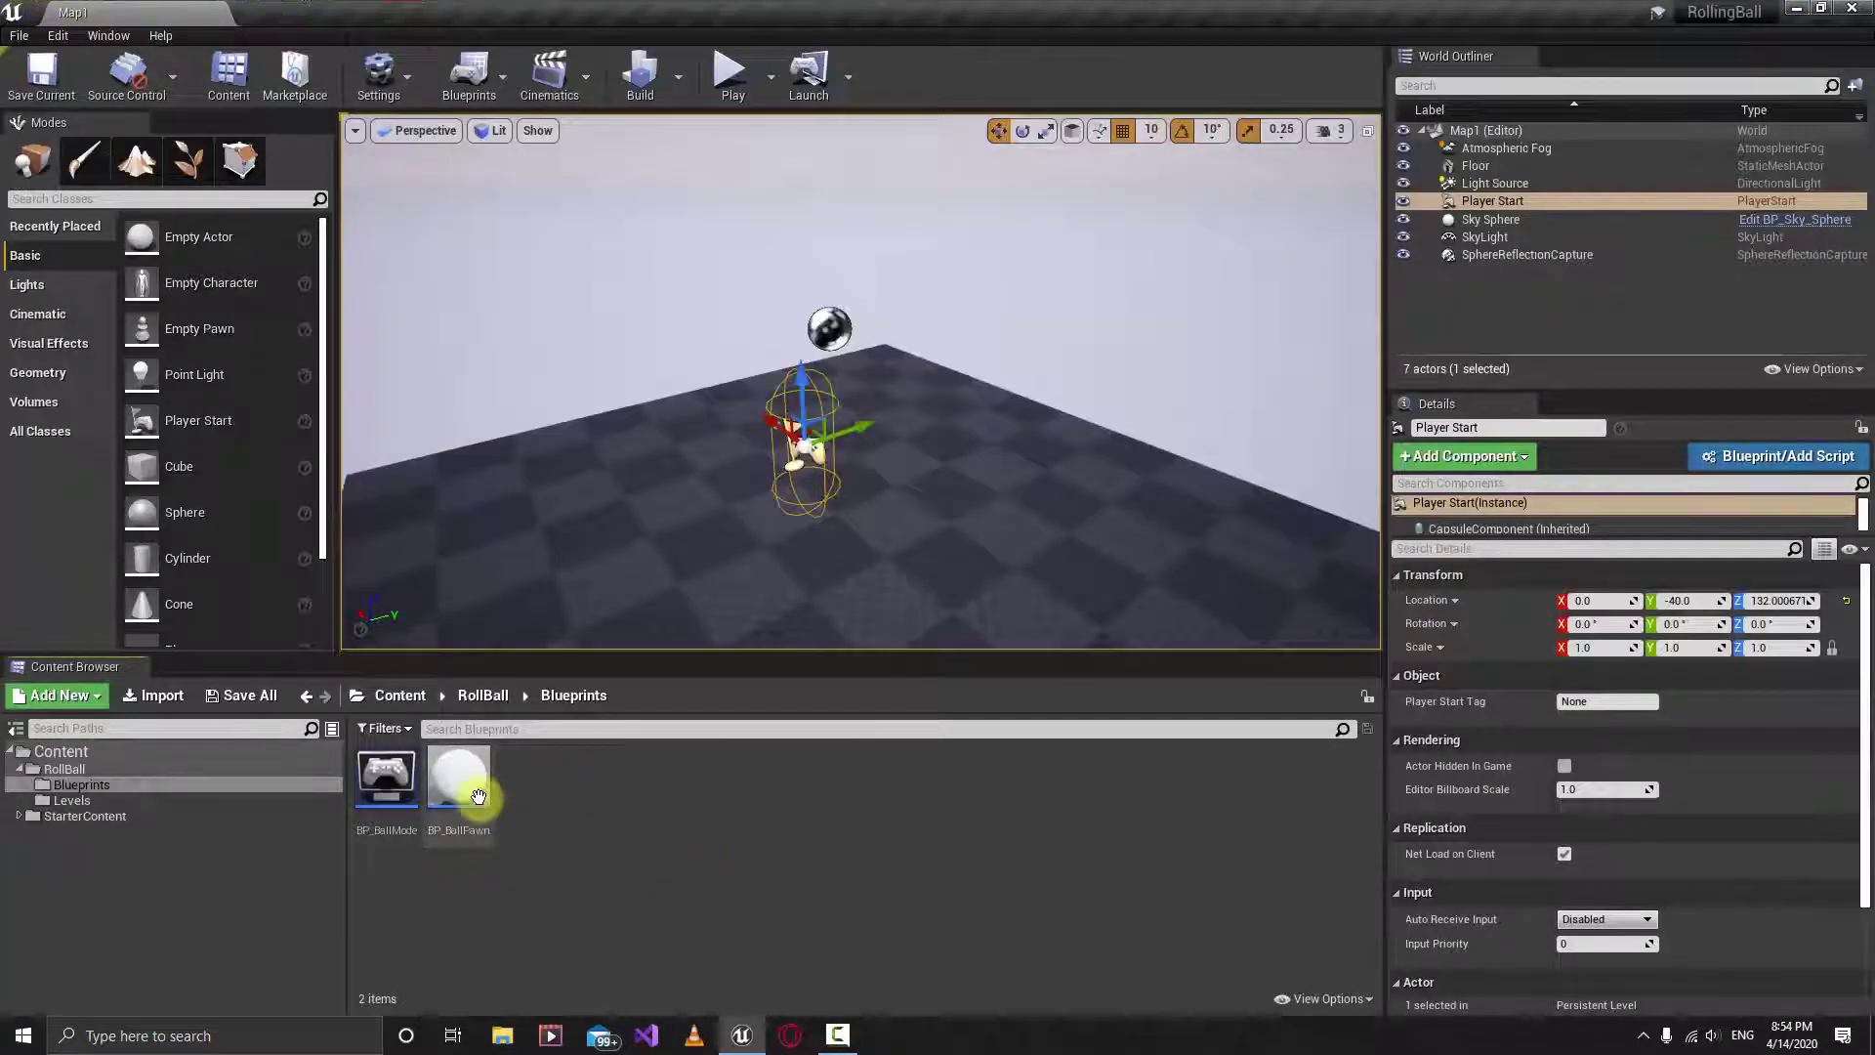
# Step: Place a BP_BallPawn instance on the floor near the Player Start, raise it to Z 70 and play-test the level
pyautogui.moveTo(469, 771); pyautogui.dragTo(858, 545)
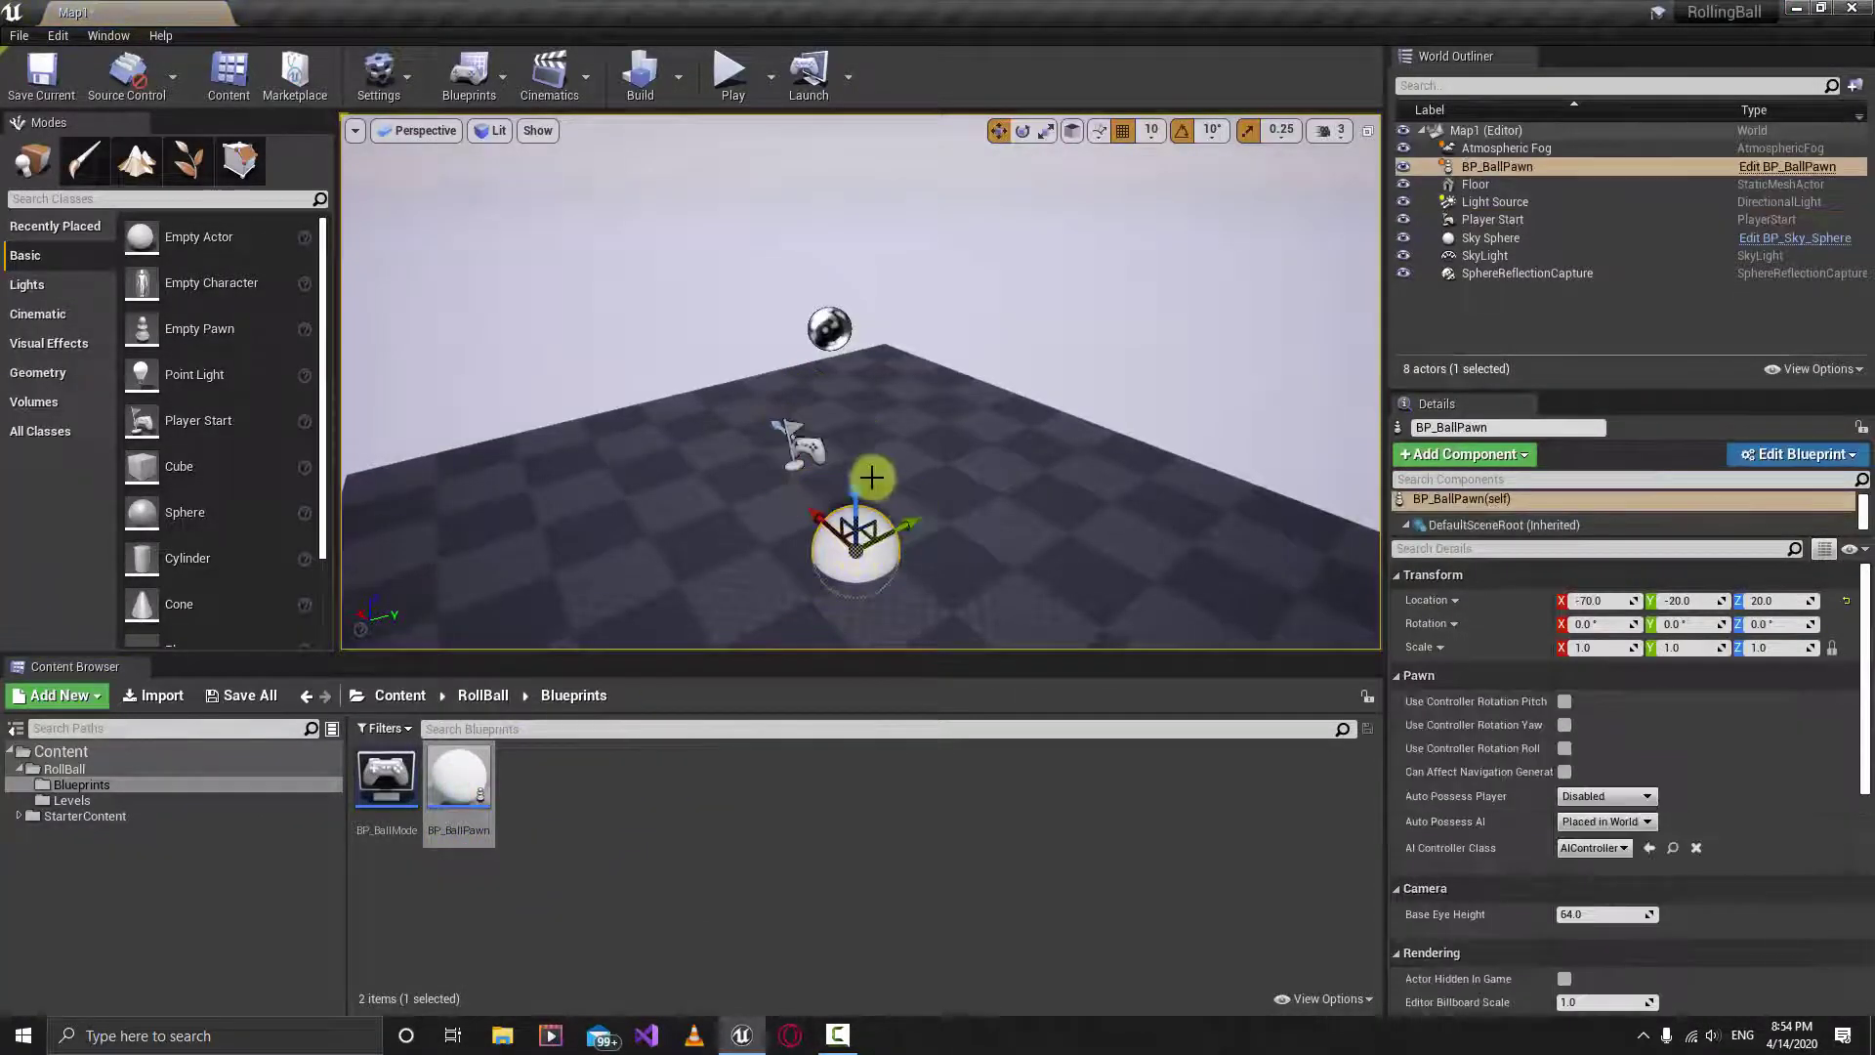
pyautogui.moveTo(872, 477); pyautogui.dragTo(889, 408)
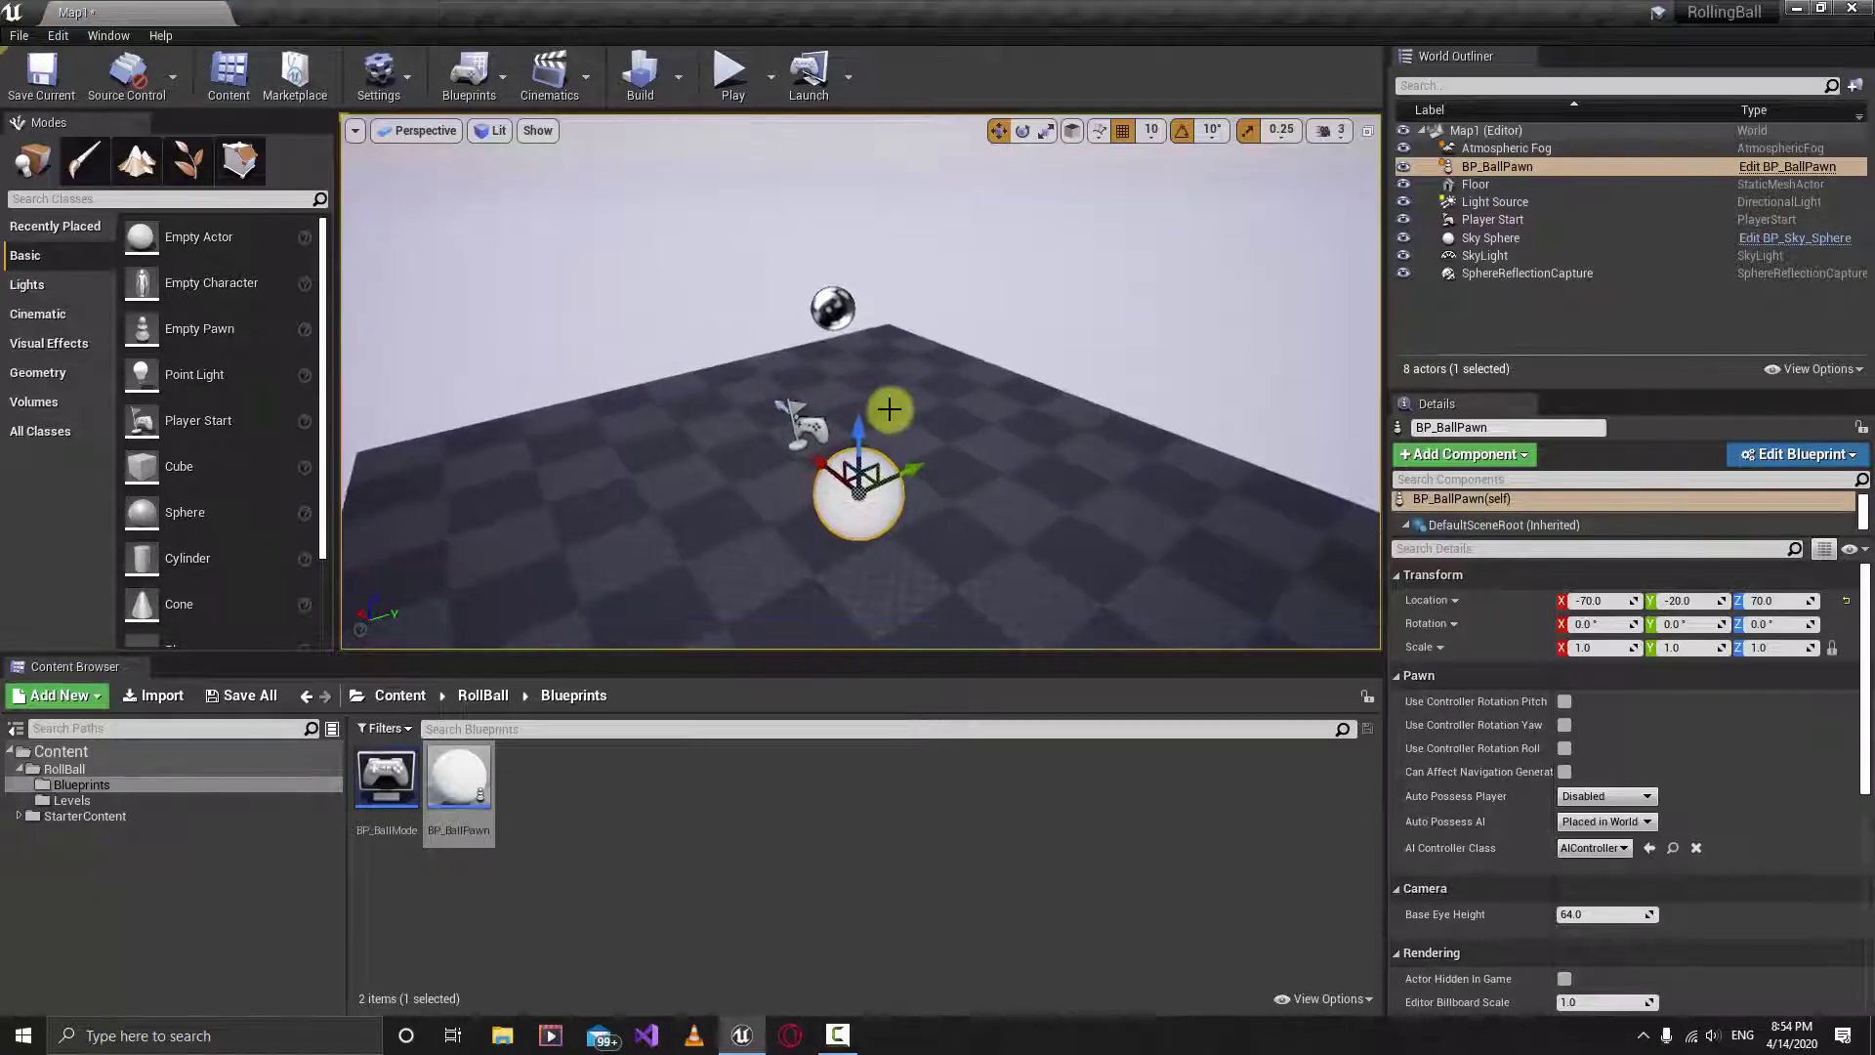
pyautogui.click(731, 71)
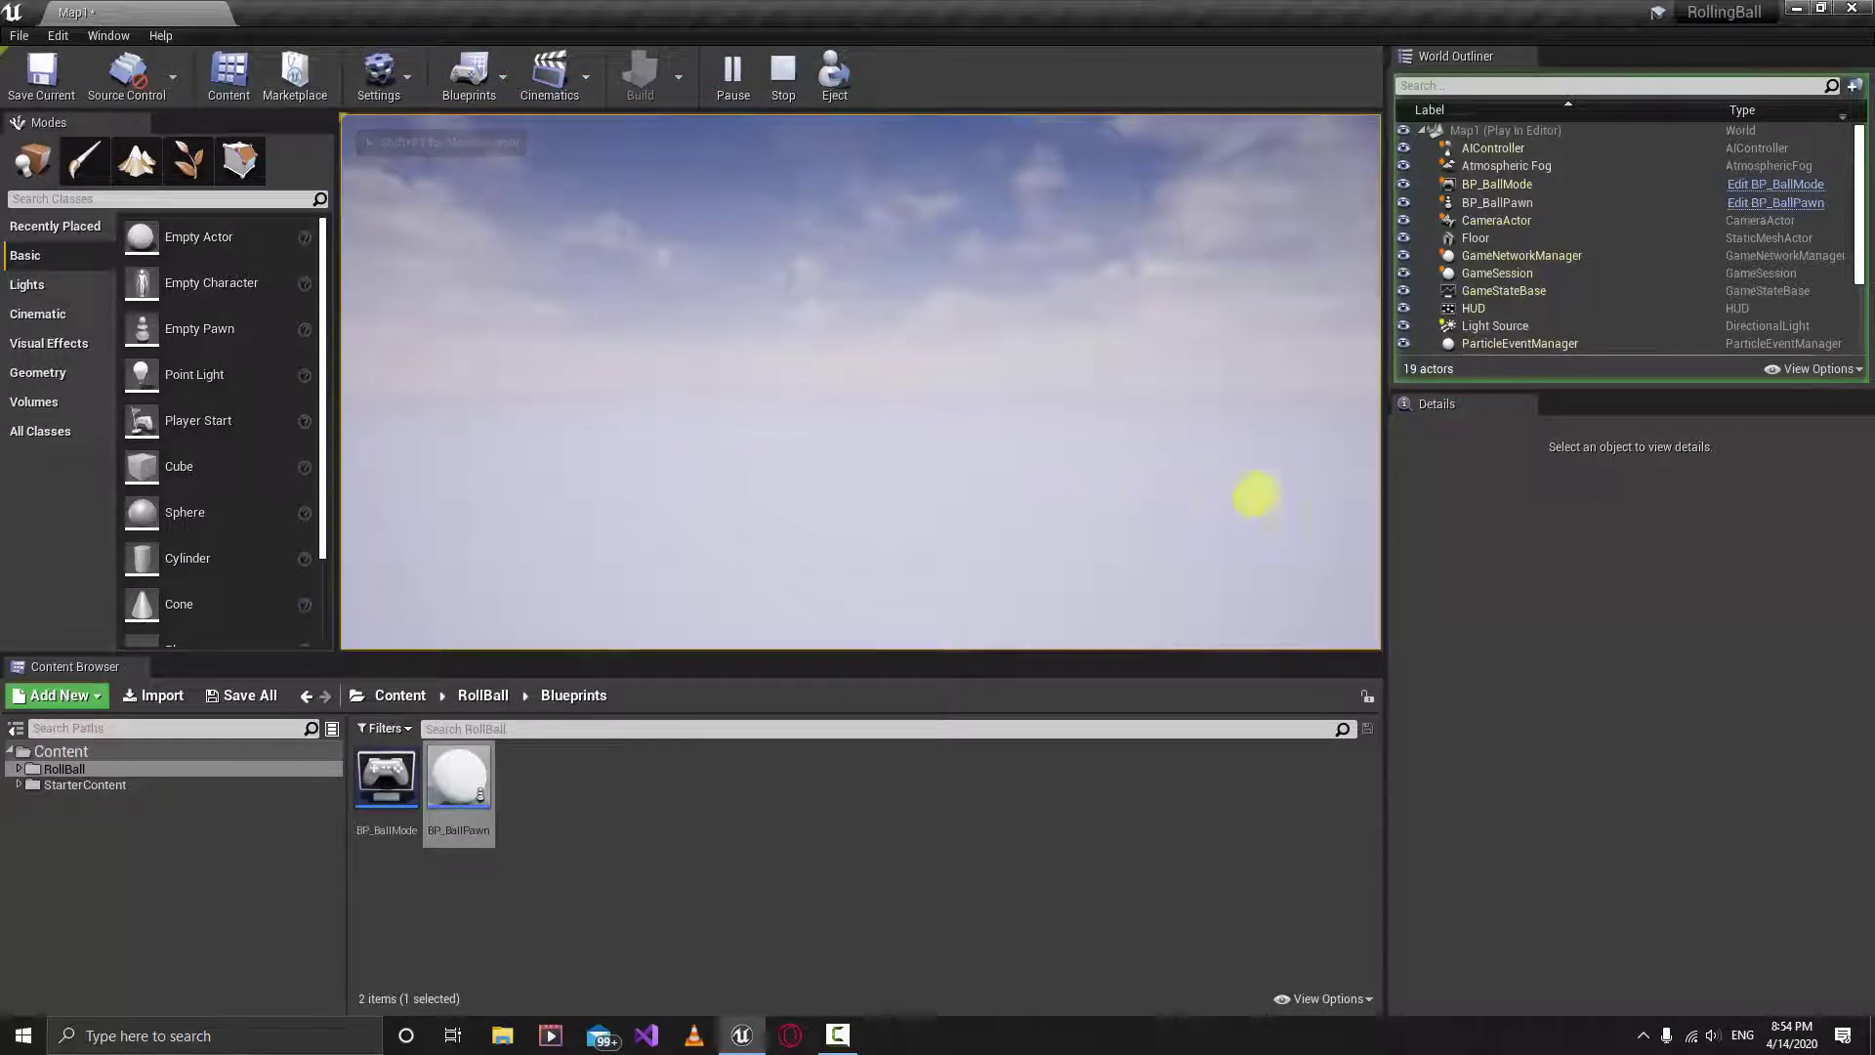
pyautogui.press('Escape')
pyautogui.scroll(-5, 949, 431)
pyautogui.moveTo(947, 432); pyautogui.dragTo(1251, 571, button='right')
pyautogui.press('s')
pyautogui.press('a')
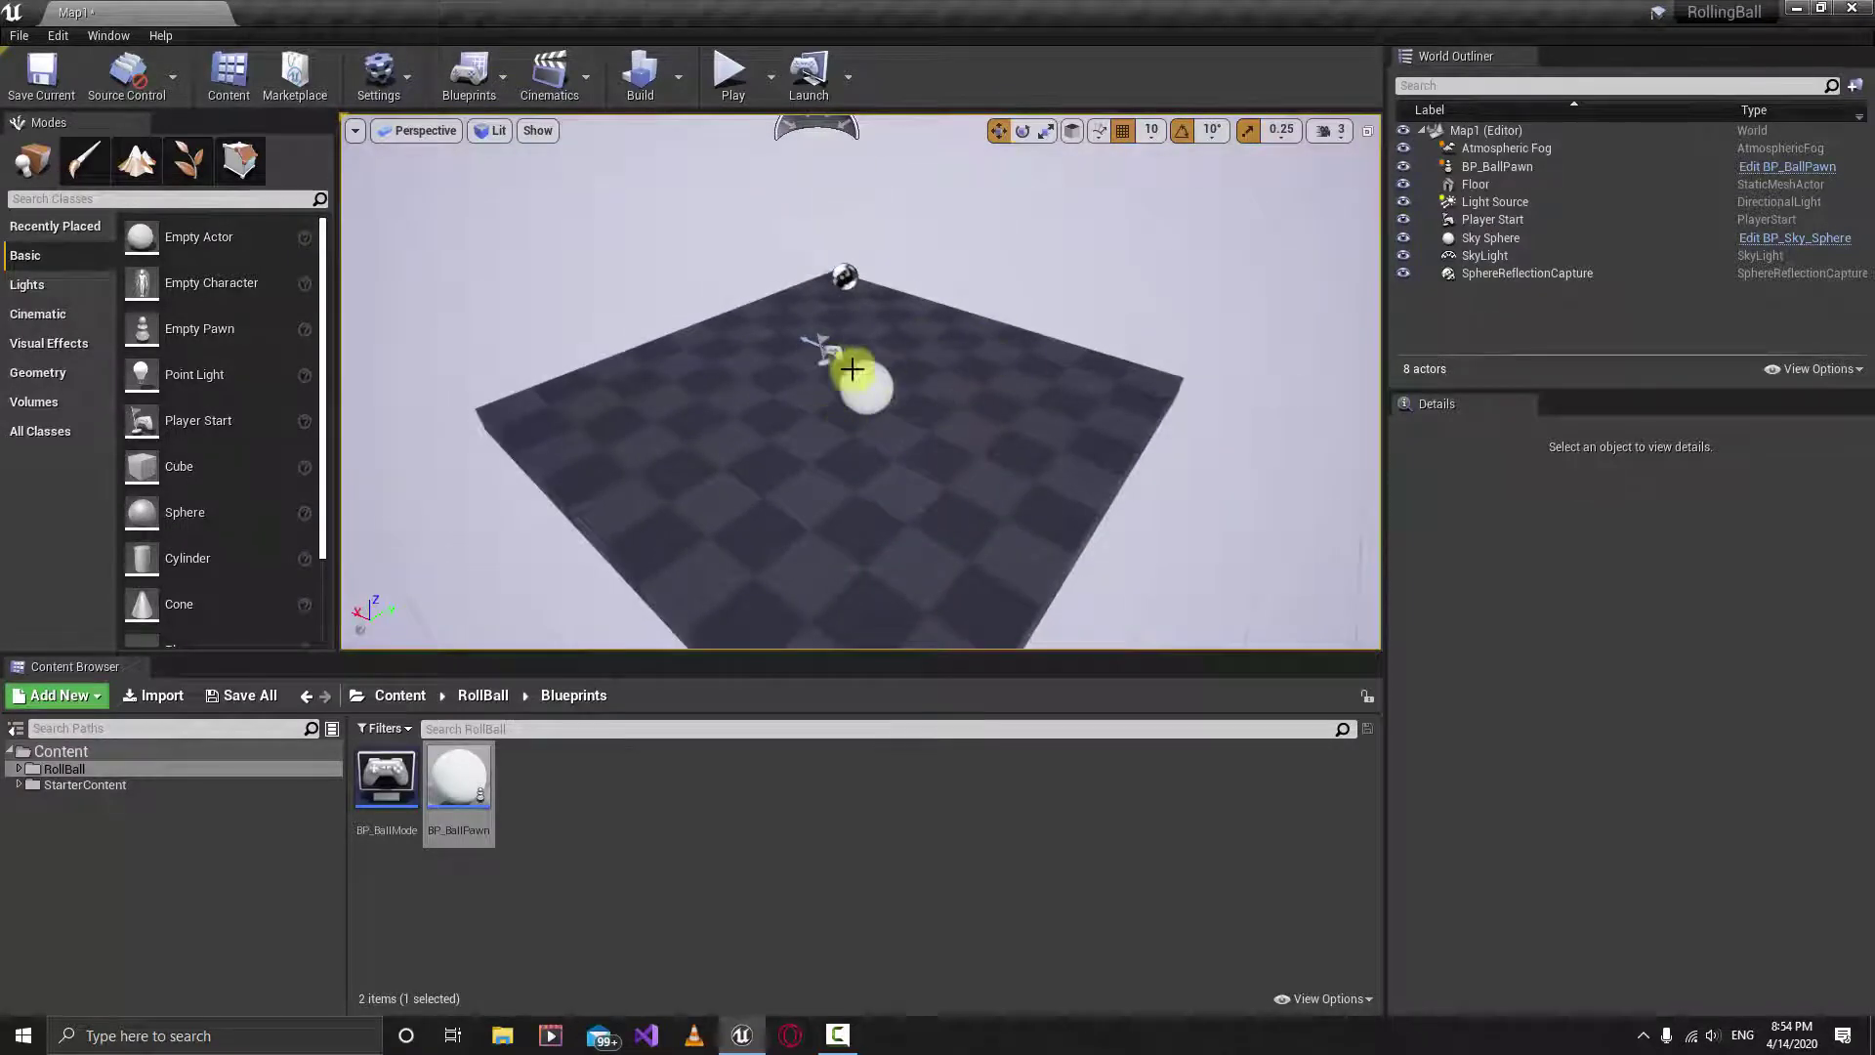
pyautogui.moveTo(852, 369); pyautogui.dragTo(946, 284, button='right')
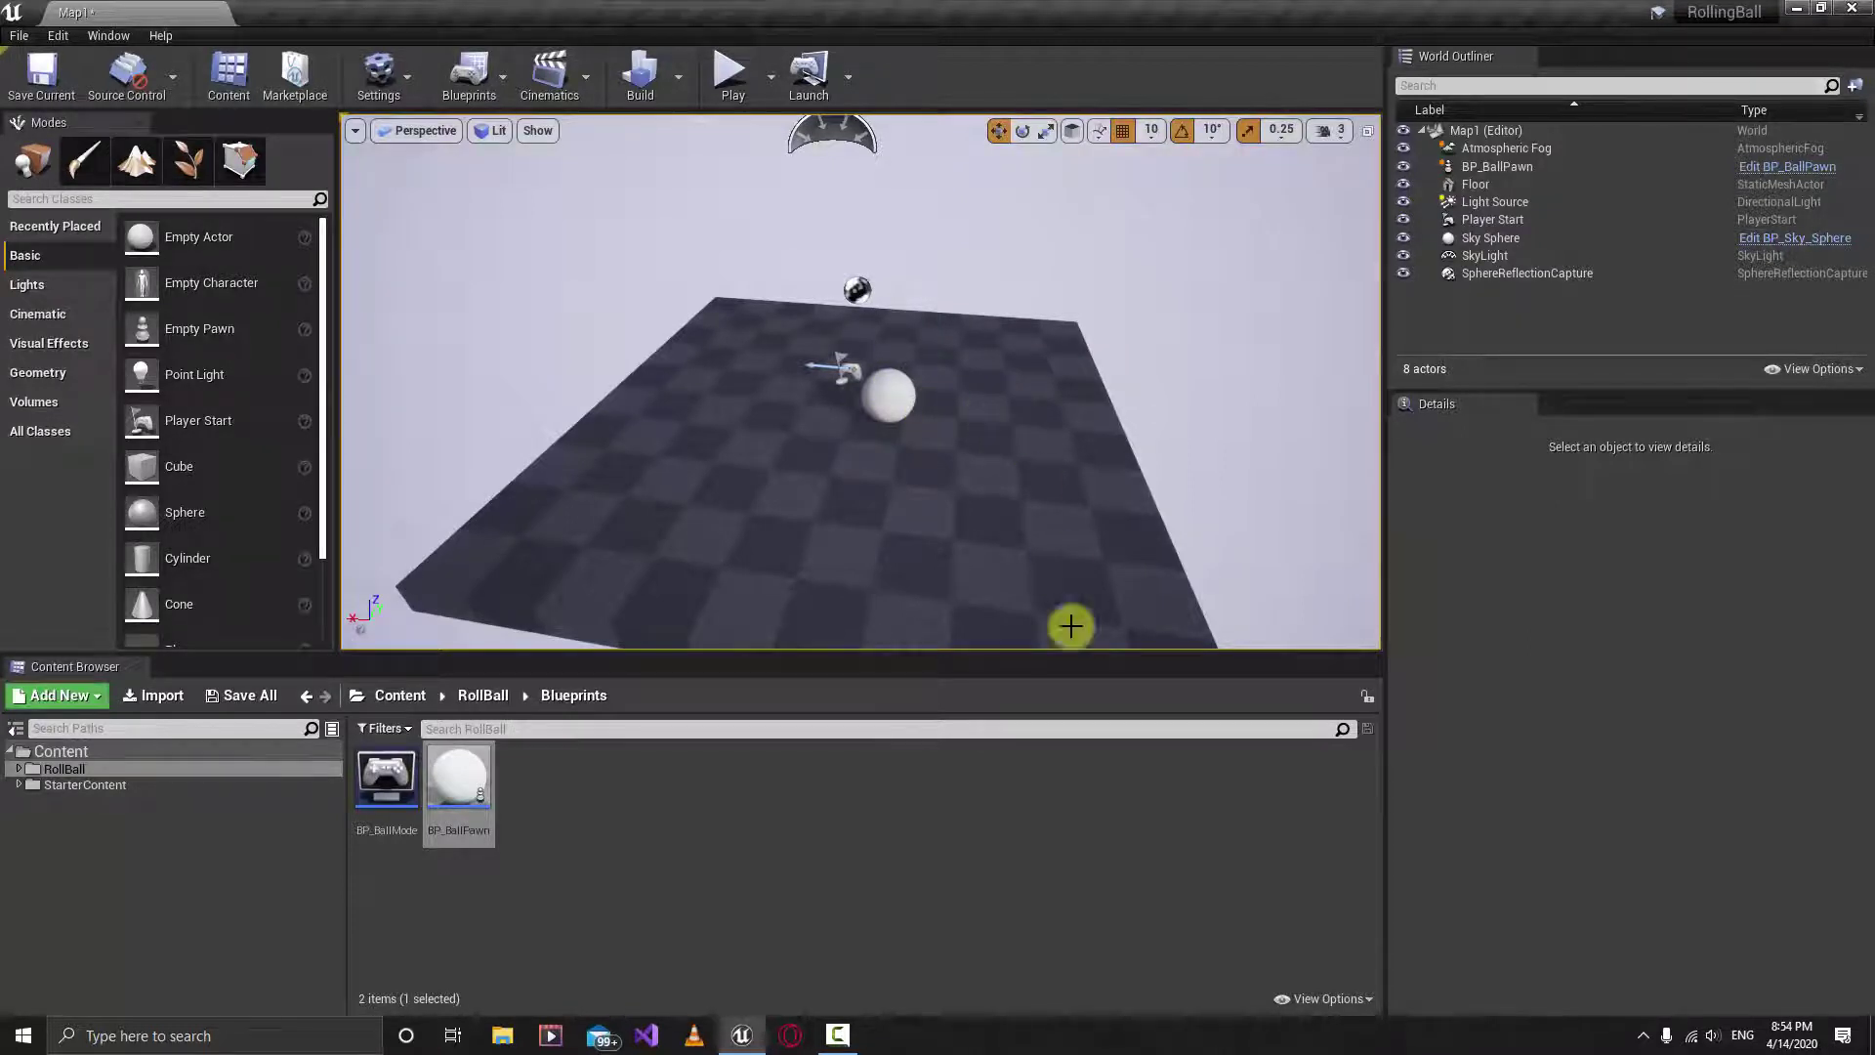
# Step: Open BP_BallPawn in its 3D view and add a Camera component with the default name
pyautogui.doubleClick(486, 799)
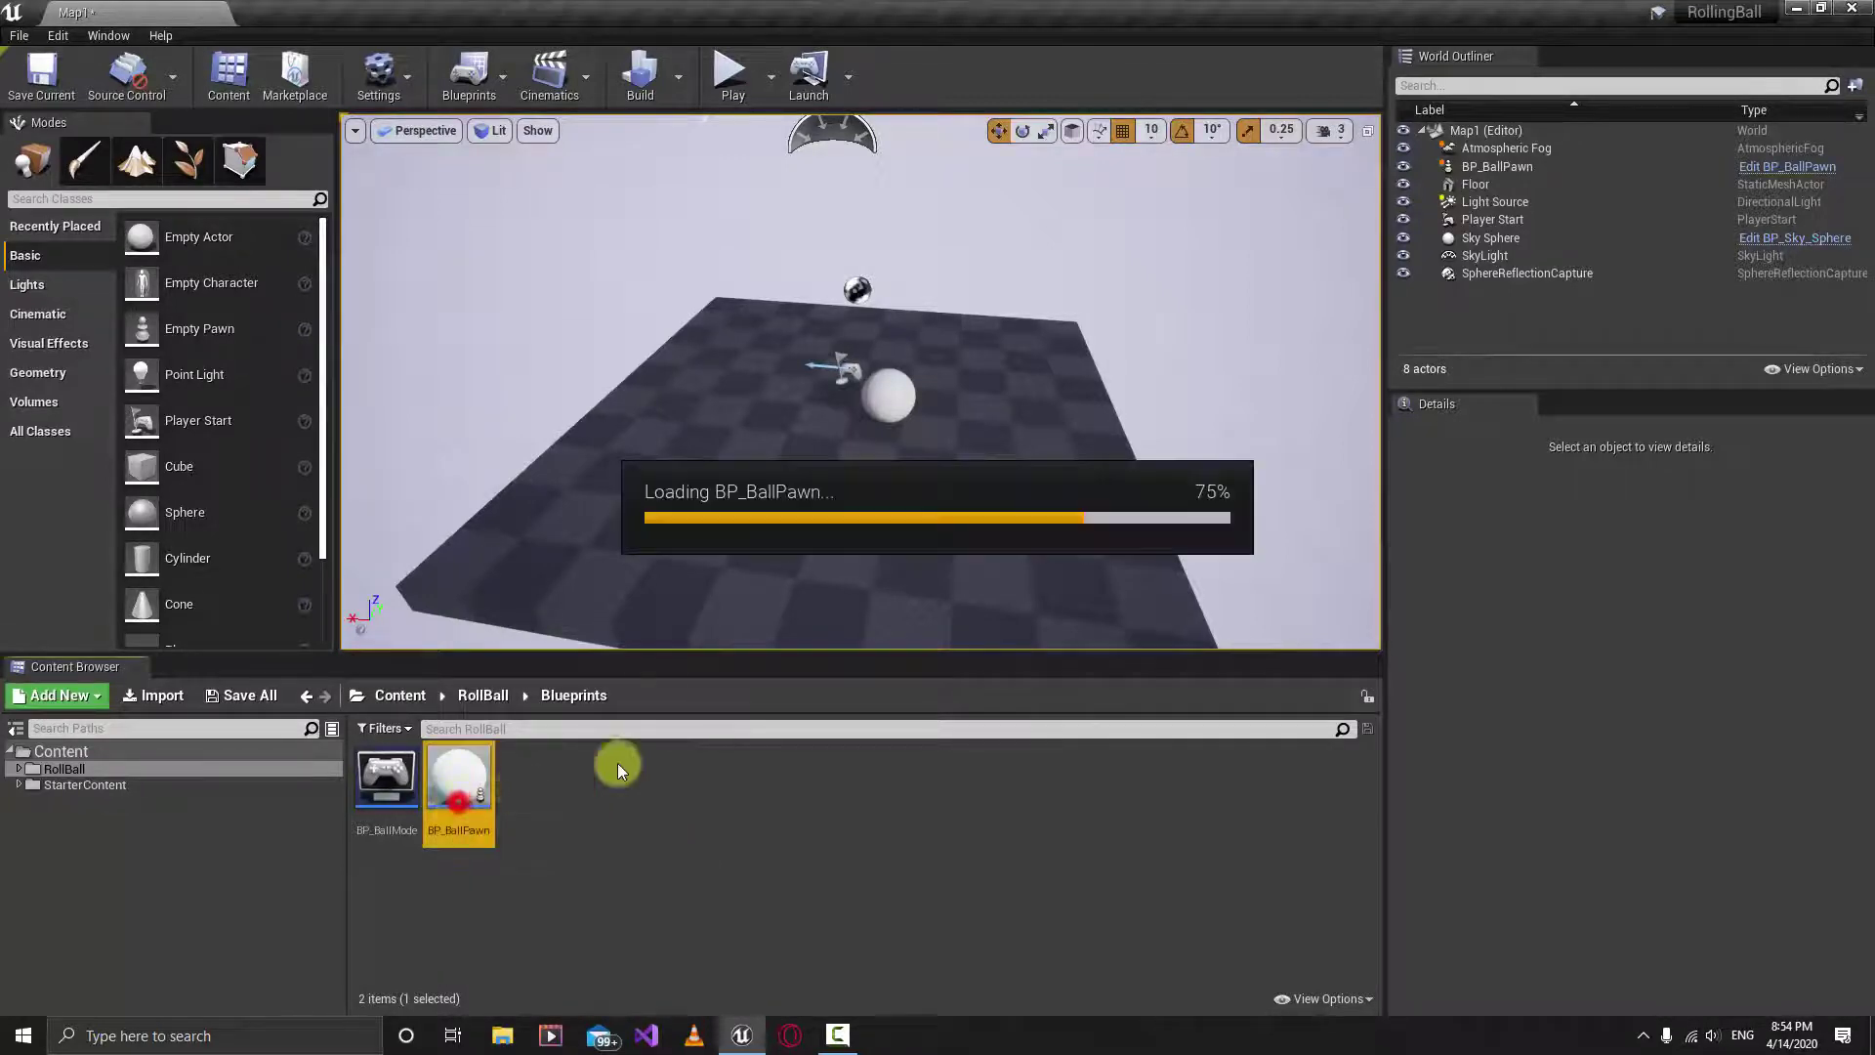
pyautogui.click(356, 144)
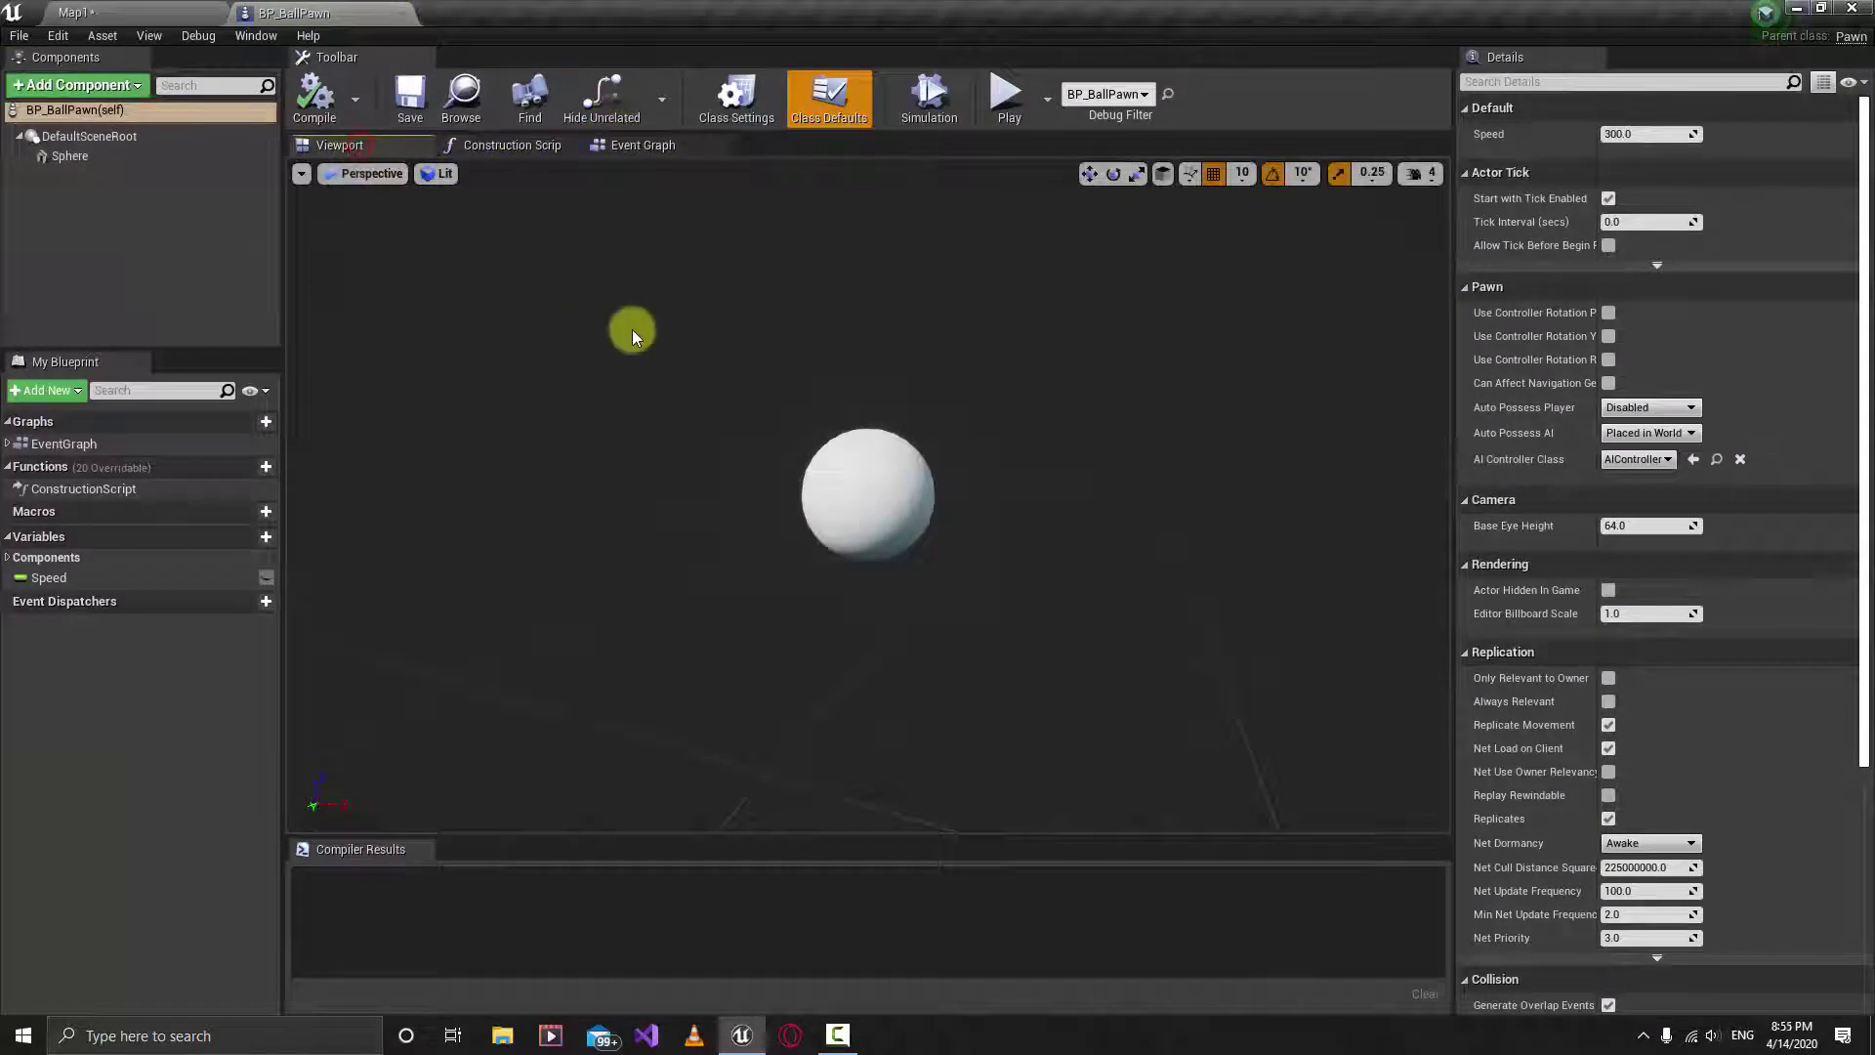
pyautogui.click(71, 85)
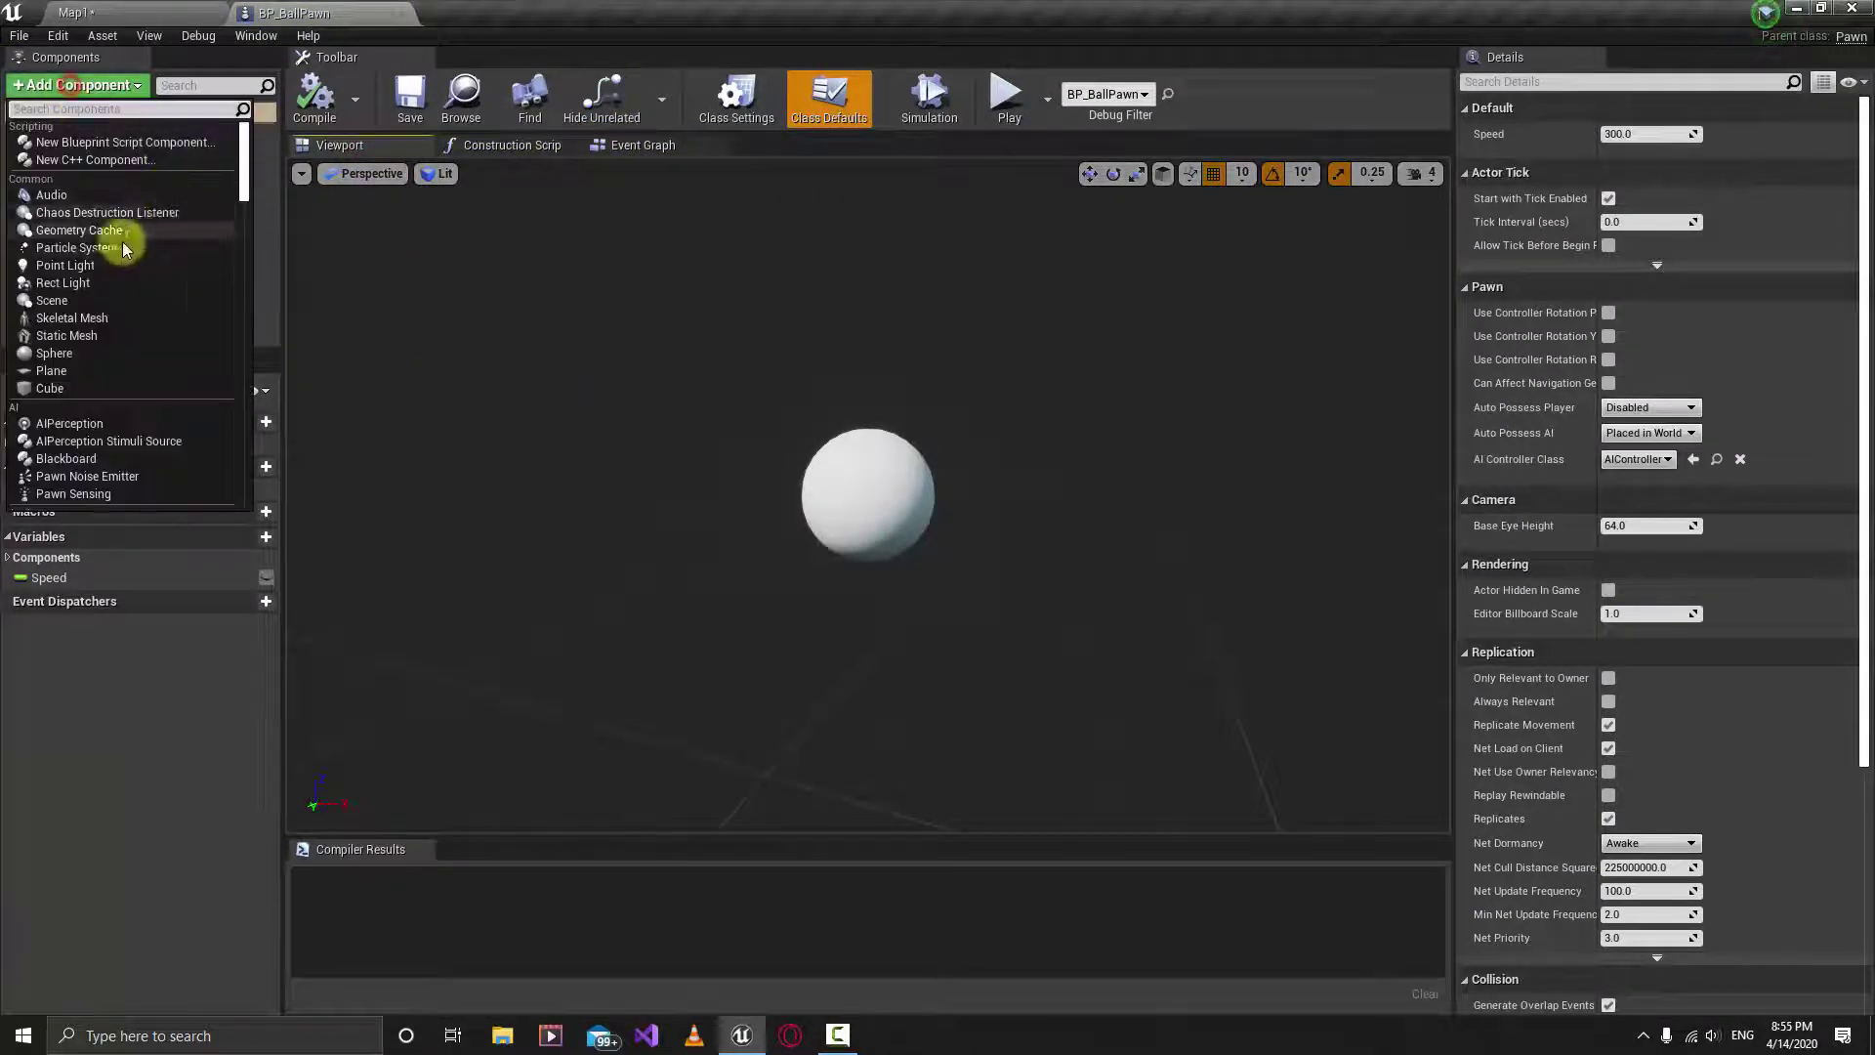
pyautogui.write('came')
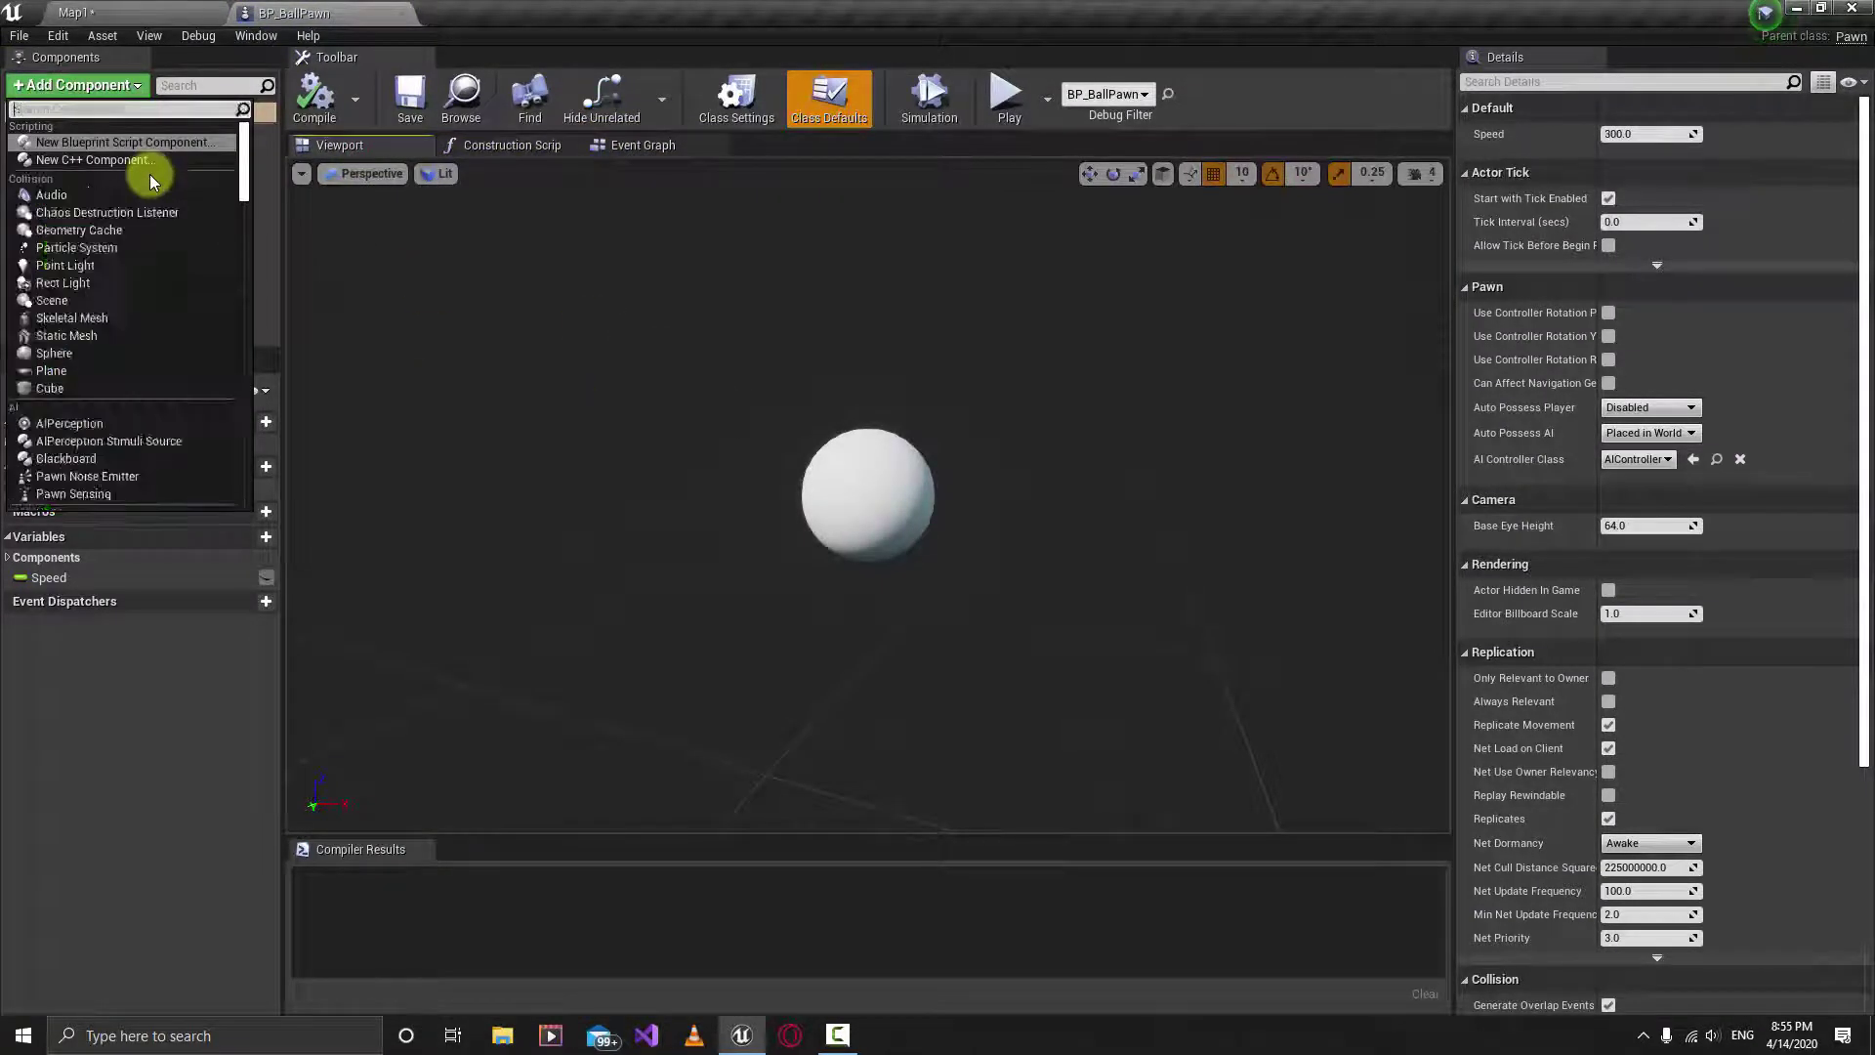
pyautogui.press('Return')
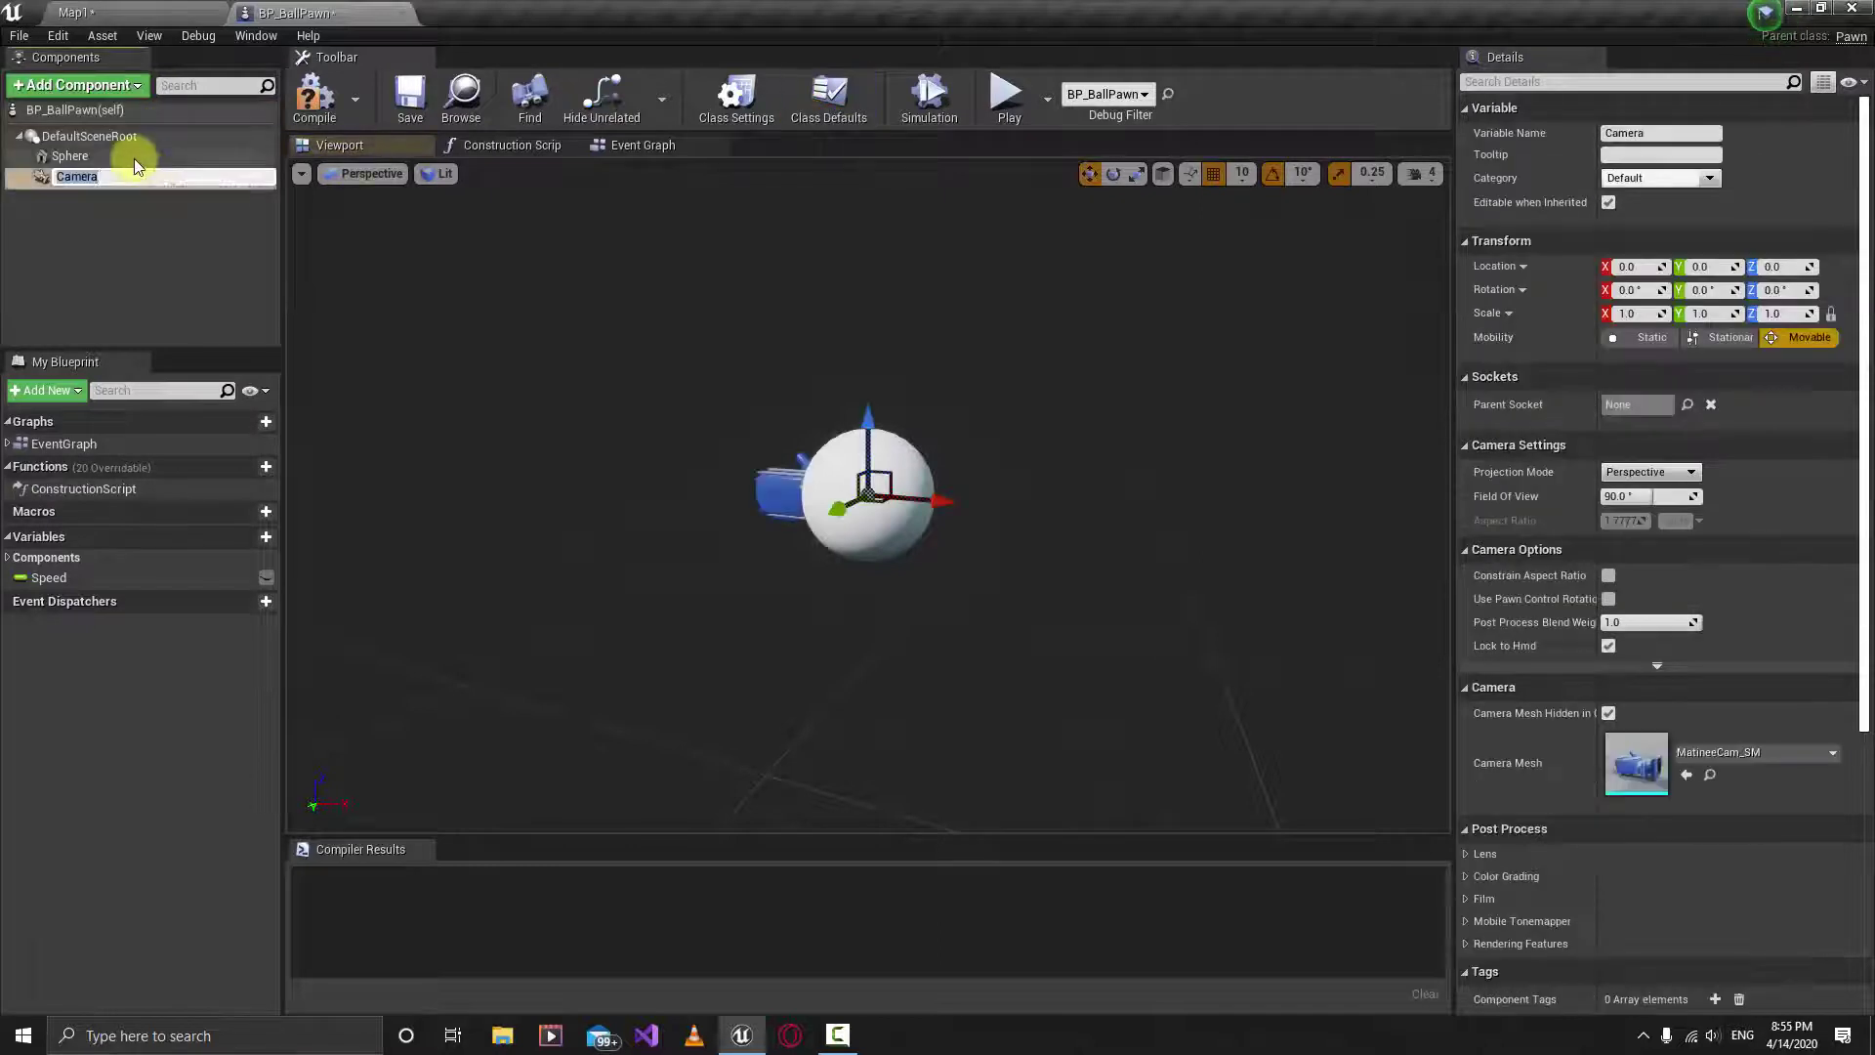
pyautogui.click(102, 236)
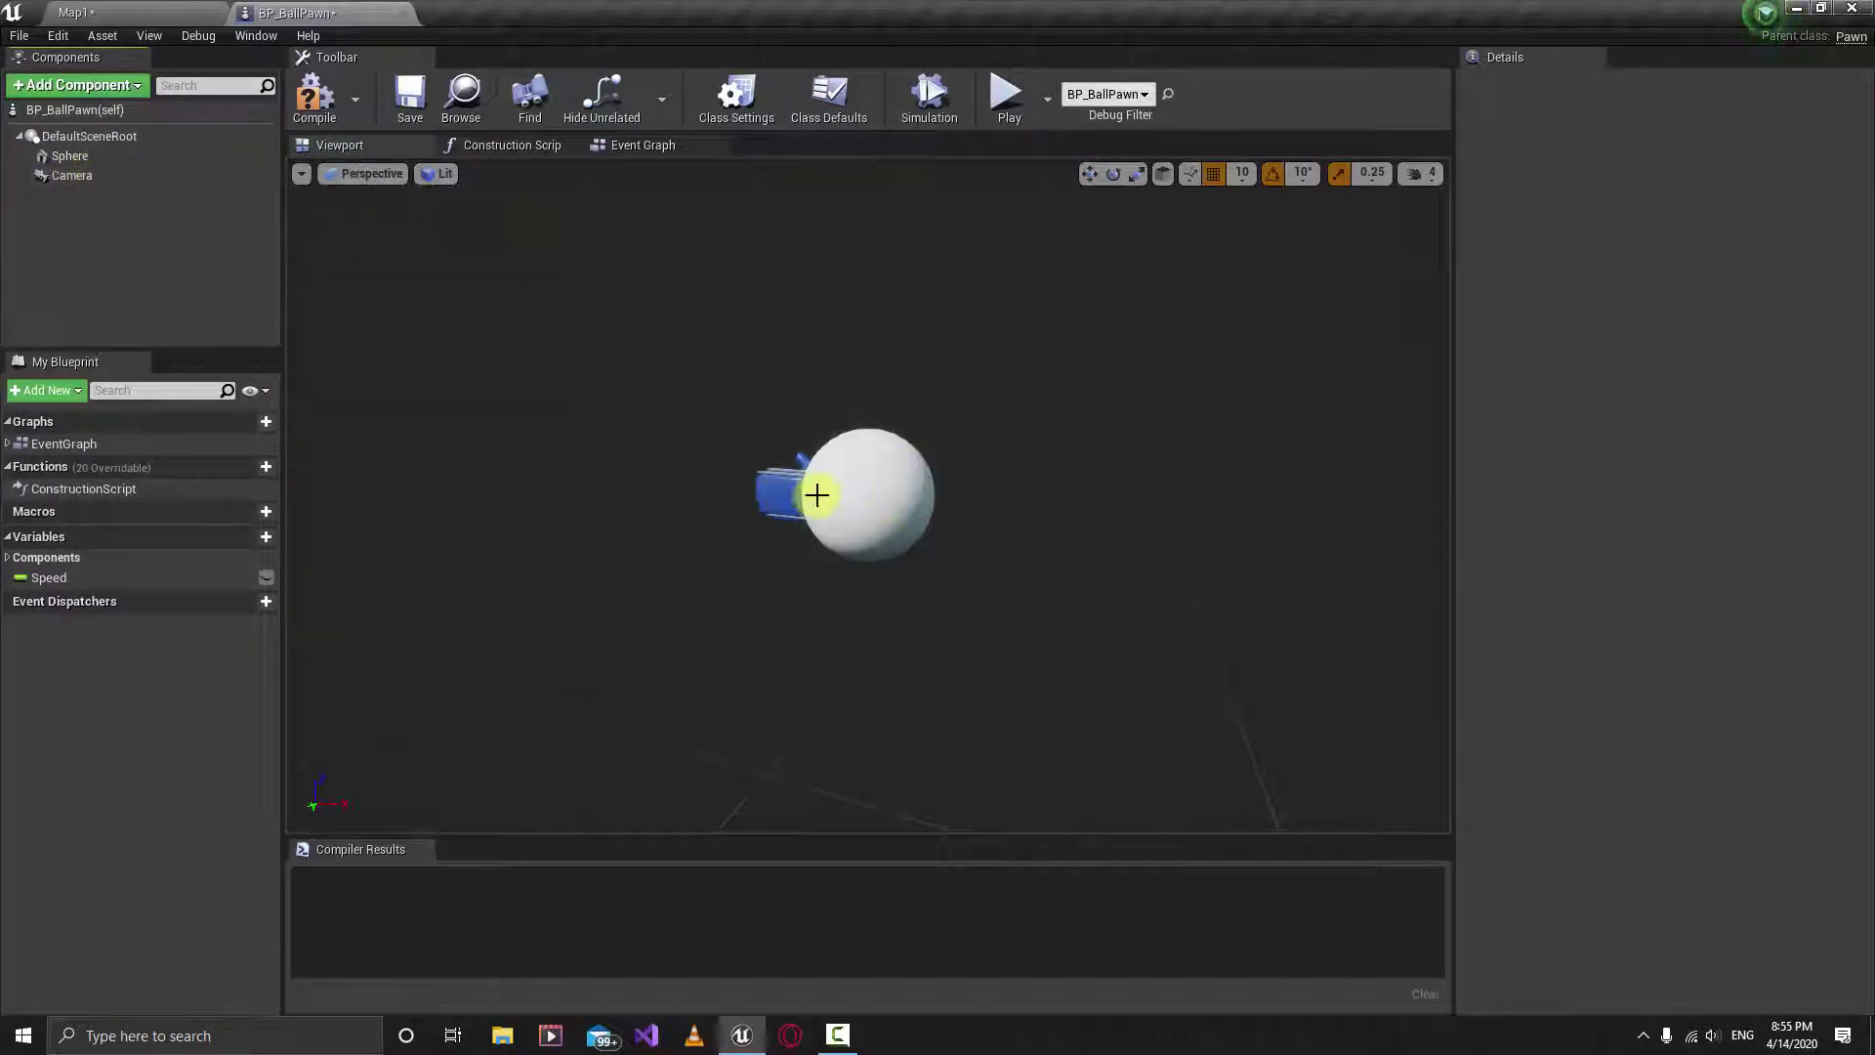
# Step: Attach the Camera component to the Sphere, then compile and save the blueprint
pyautogui.moveTo(787, 367)
pyautogui.mouseDown(button='right')
pyautogui.moveTo(926, 387)
pyautogui.moveTo(777, 373)
pyautogui.mouseUp(button='right')
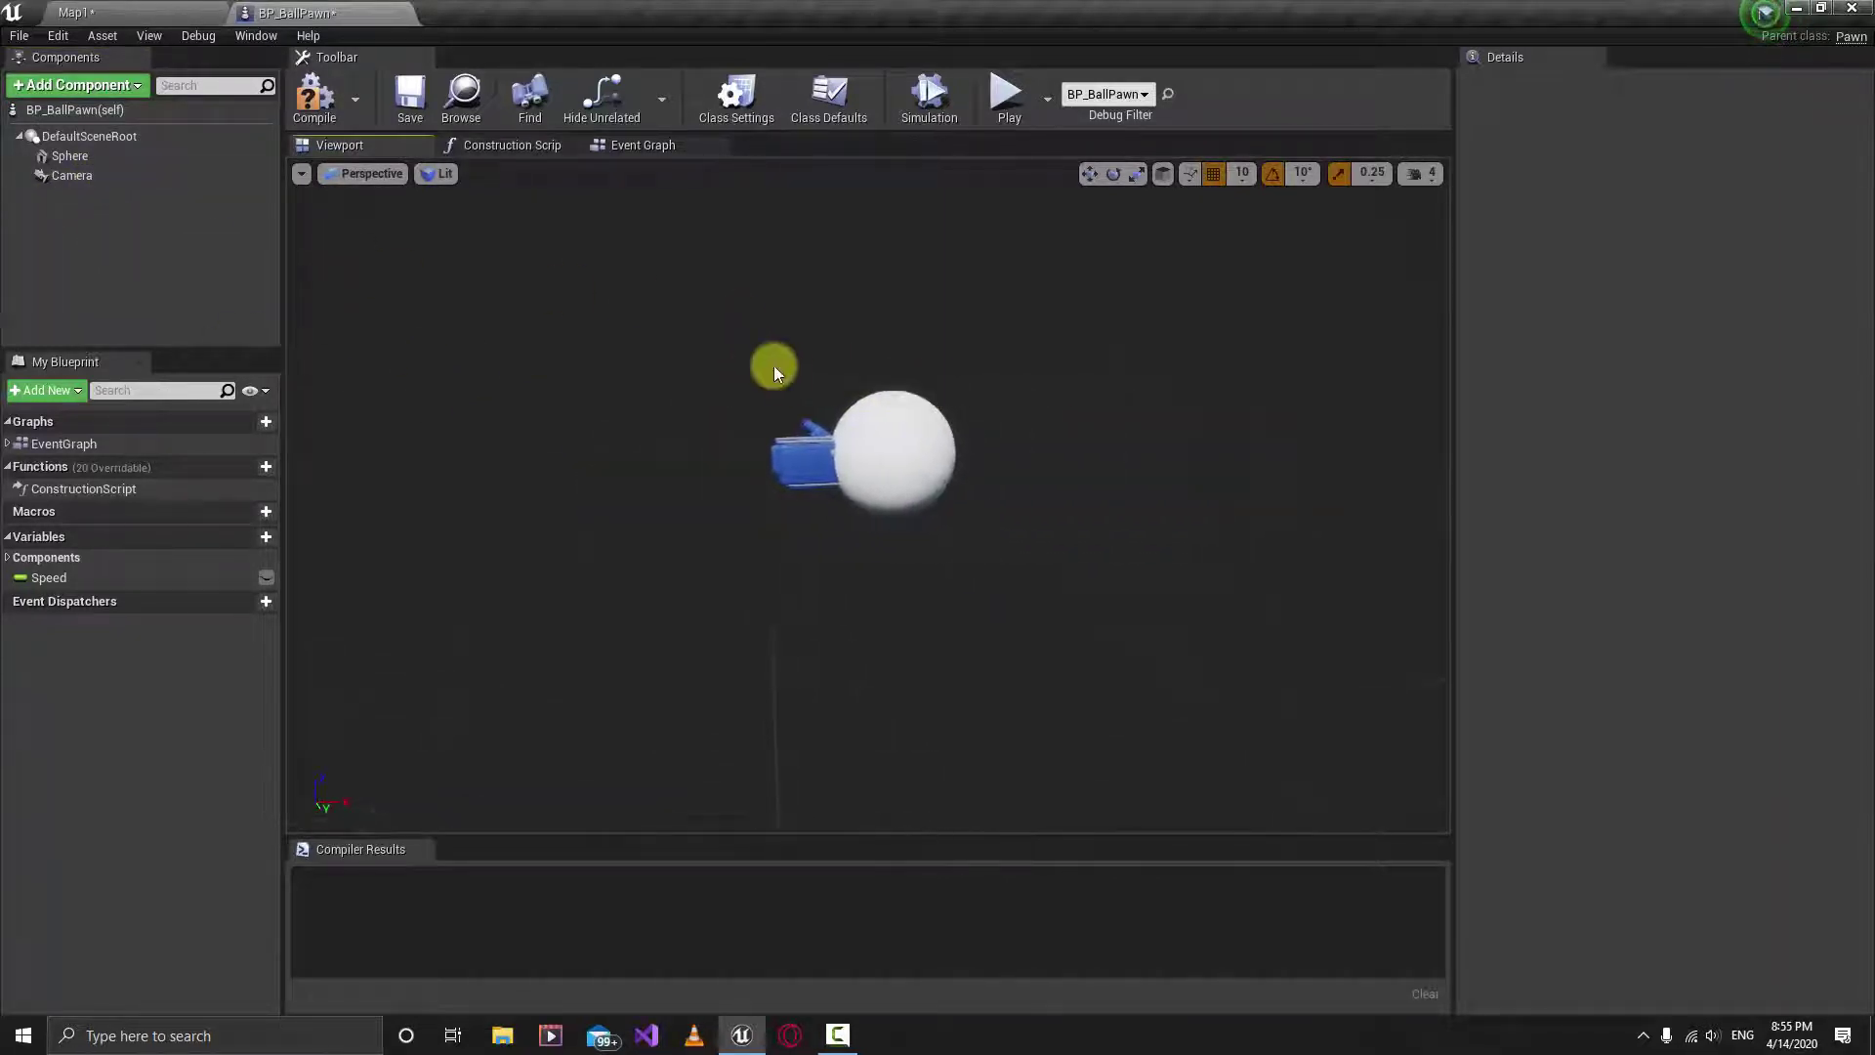
pyautogui.click(76, 176)
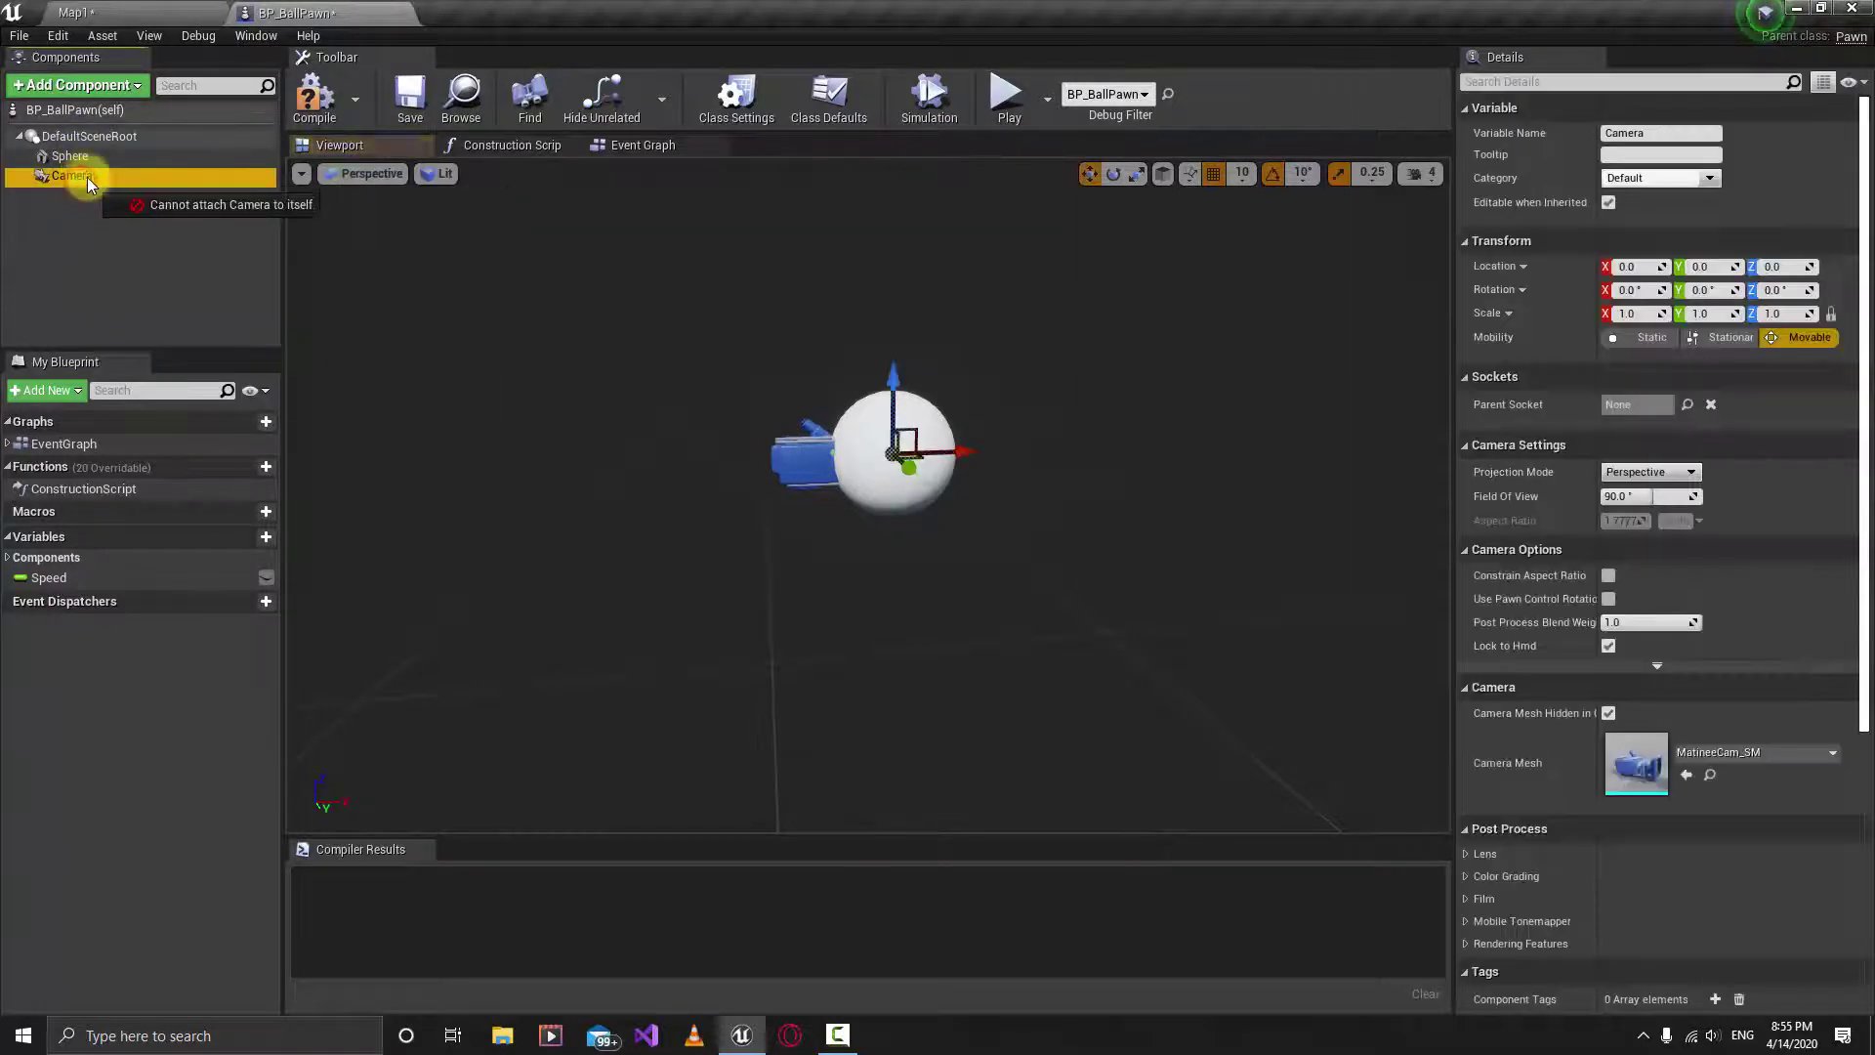
pyautogui.moveTo(86, 177); pyautogui.dragTo(85, 160)
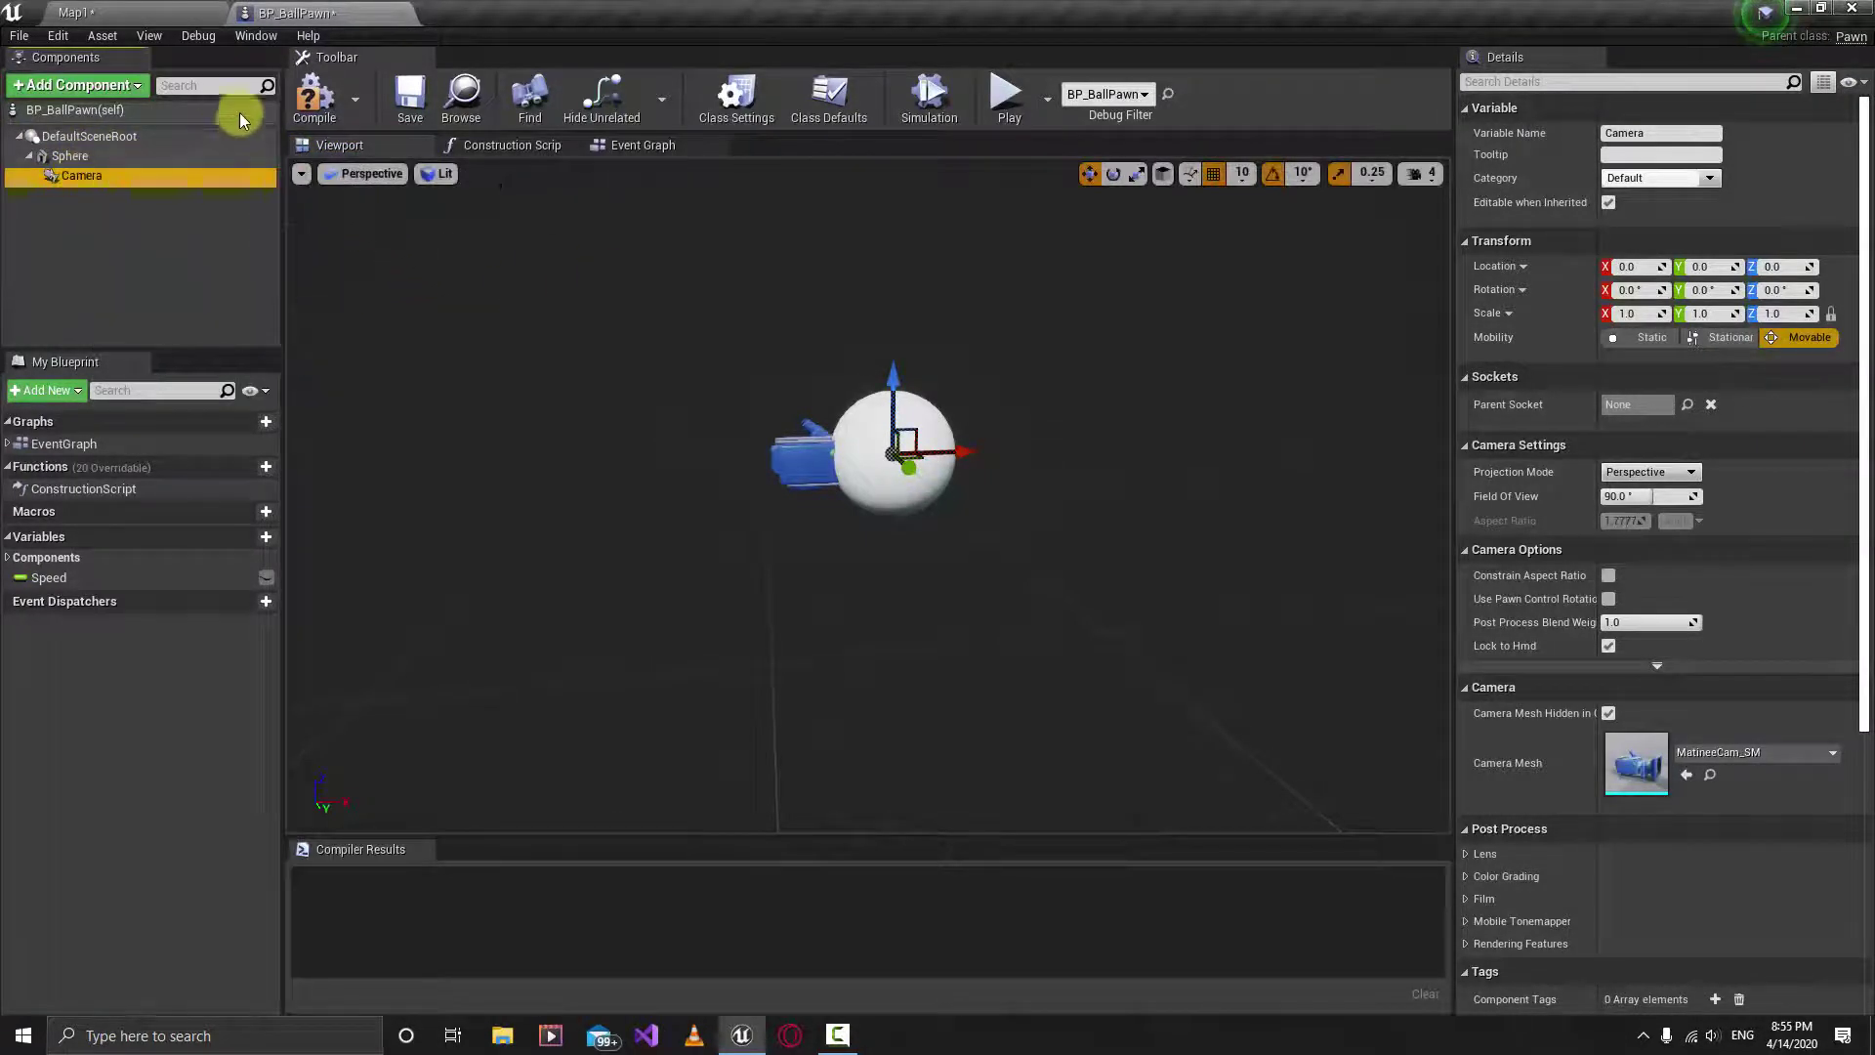
pyautogui.click(403, 97)
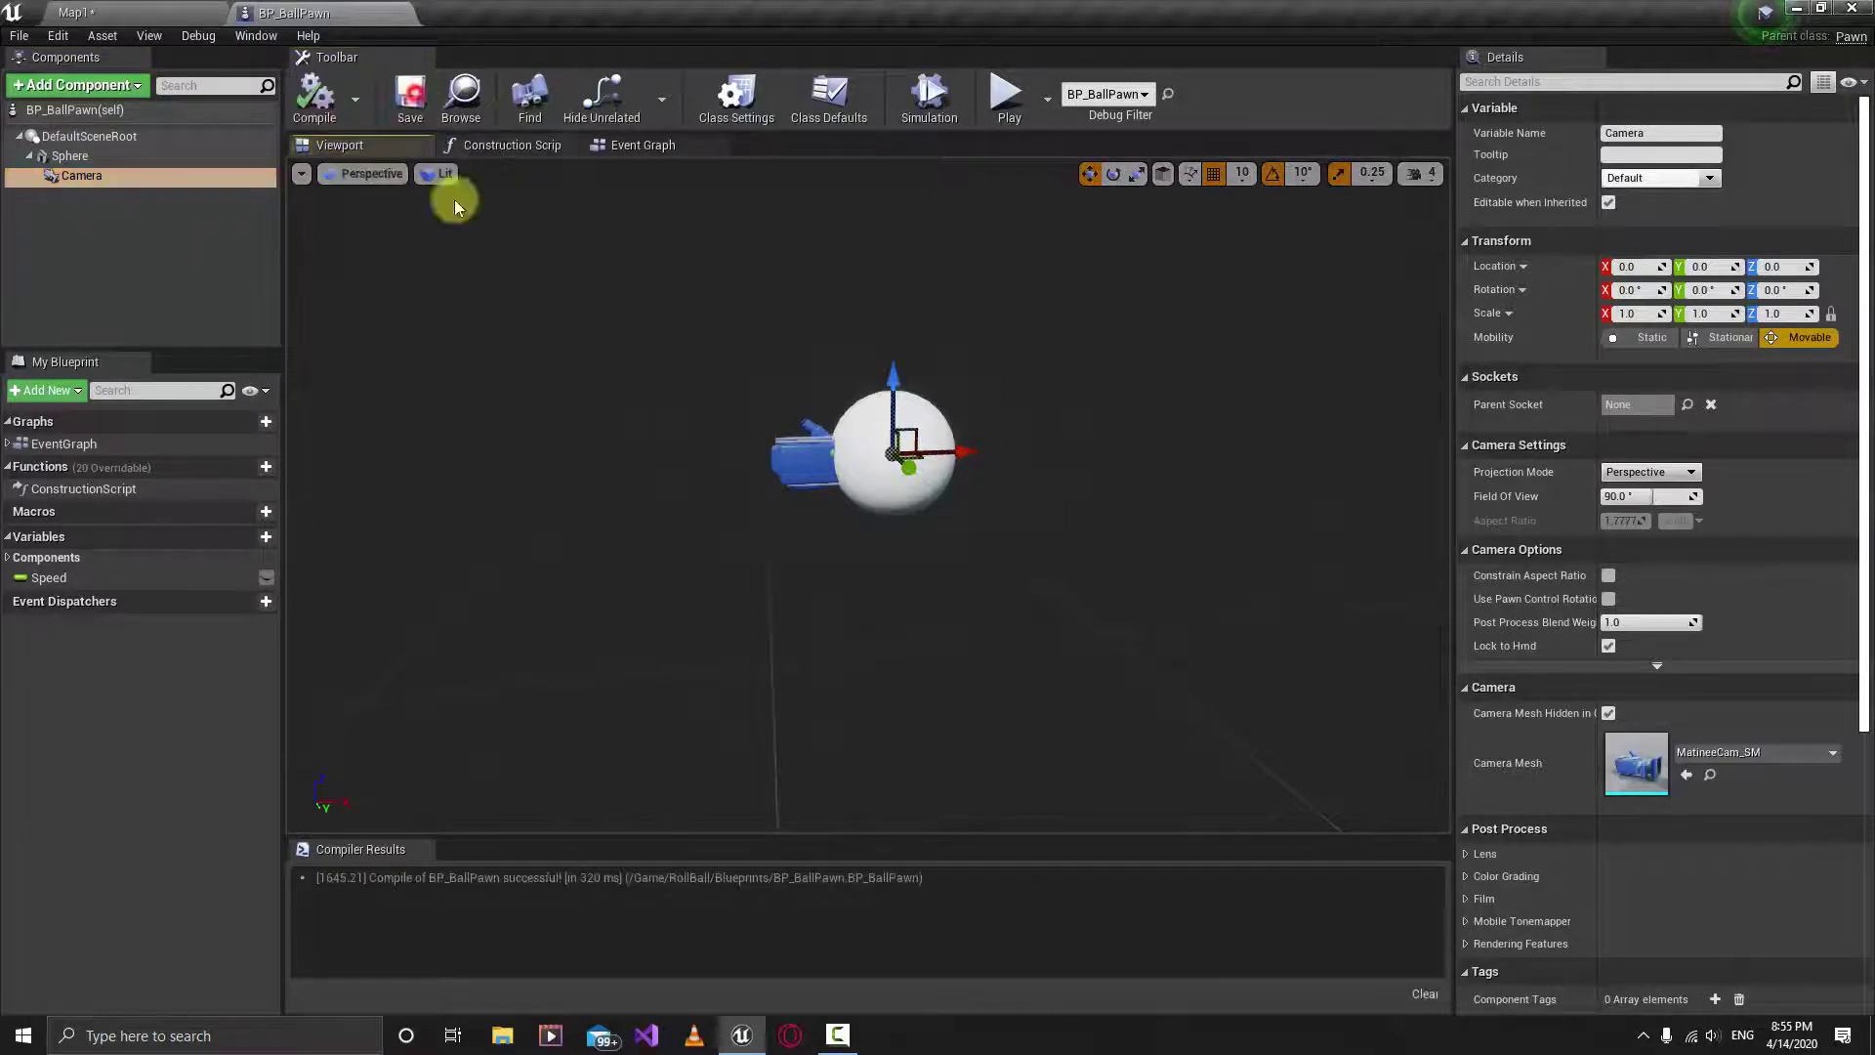
# Step: Place the camera behind and above the ball at about X -227, Z 100, pitched to Y -30°, and compile and save
pyautogui.moveTo(973, 449); pyautogui.dragTo(690, 470)
pyautogui.moveTo(606, 406); pyautogui.dragTo(602, 251)
pyautogui.click(1699, 291)
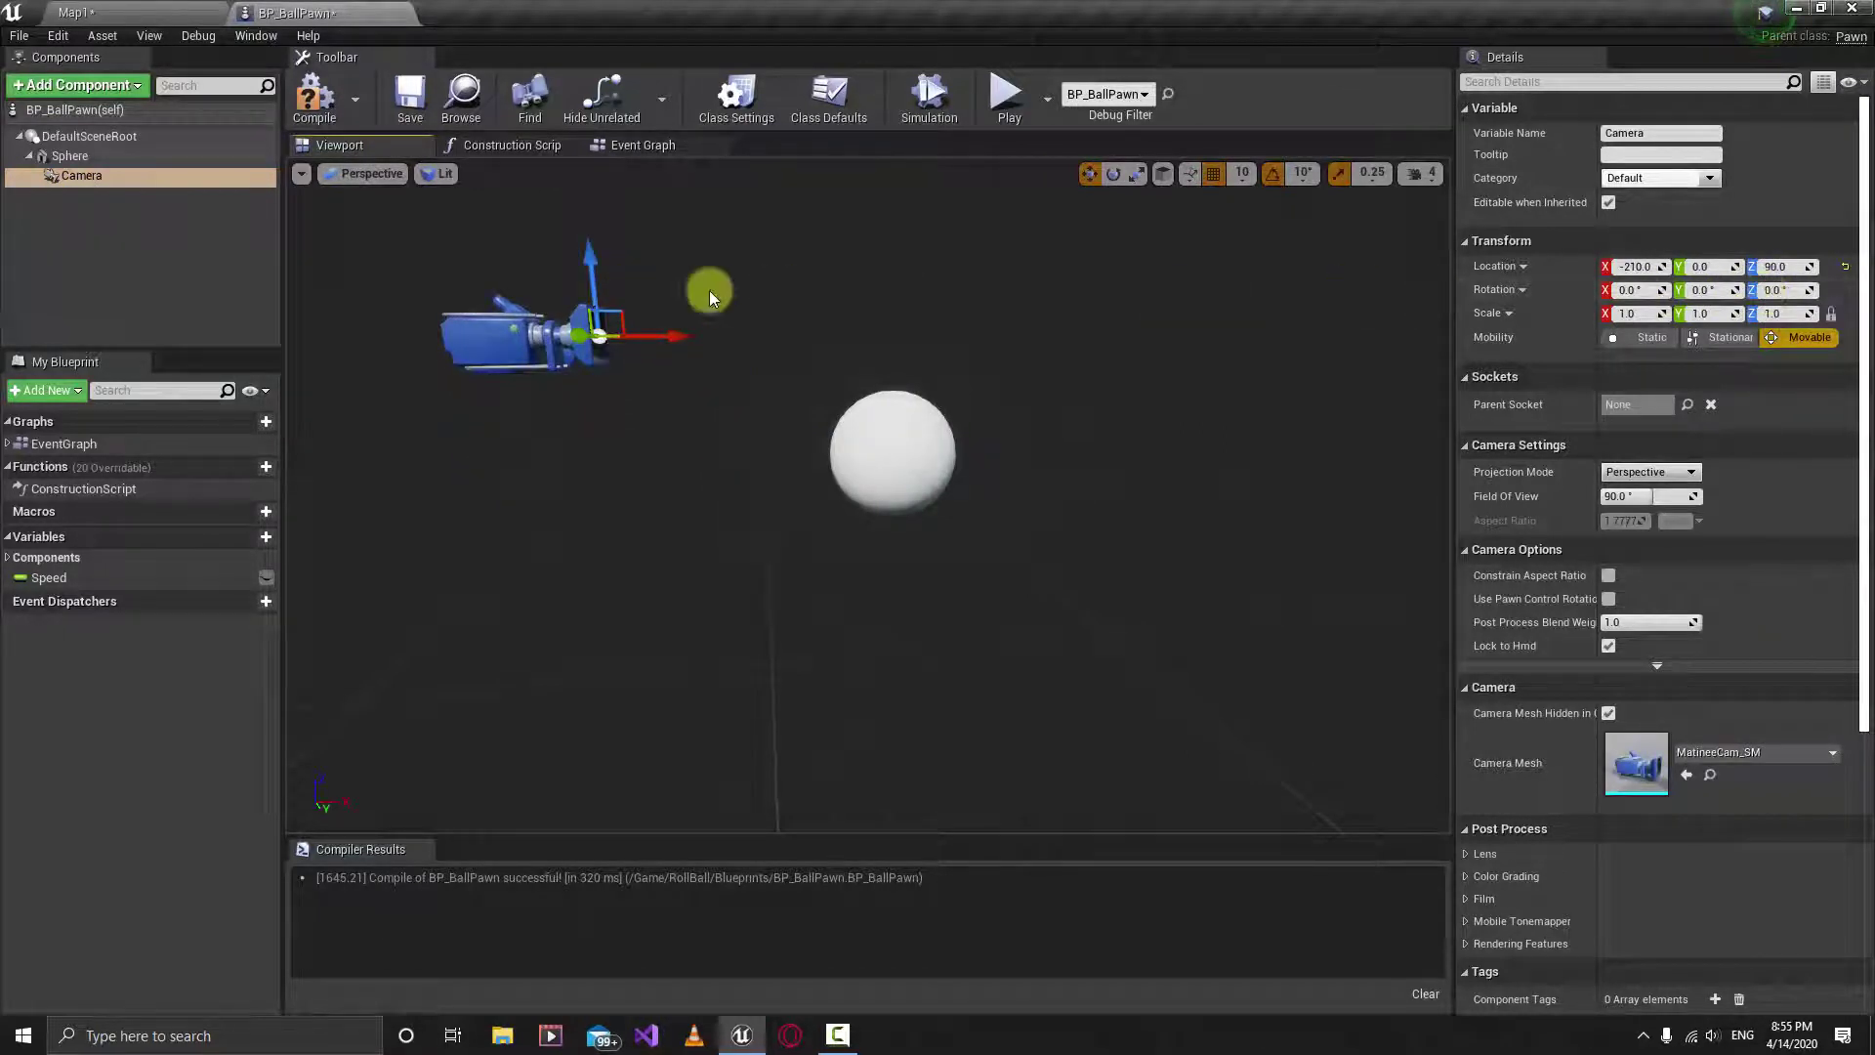
pyautogui.press('e')
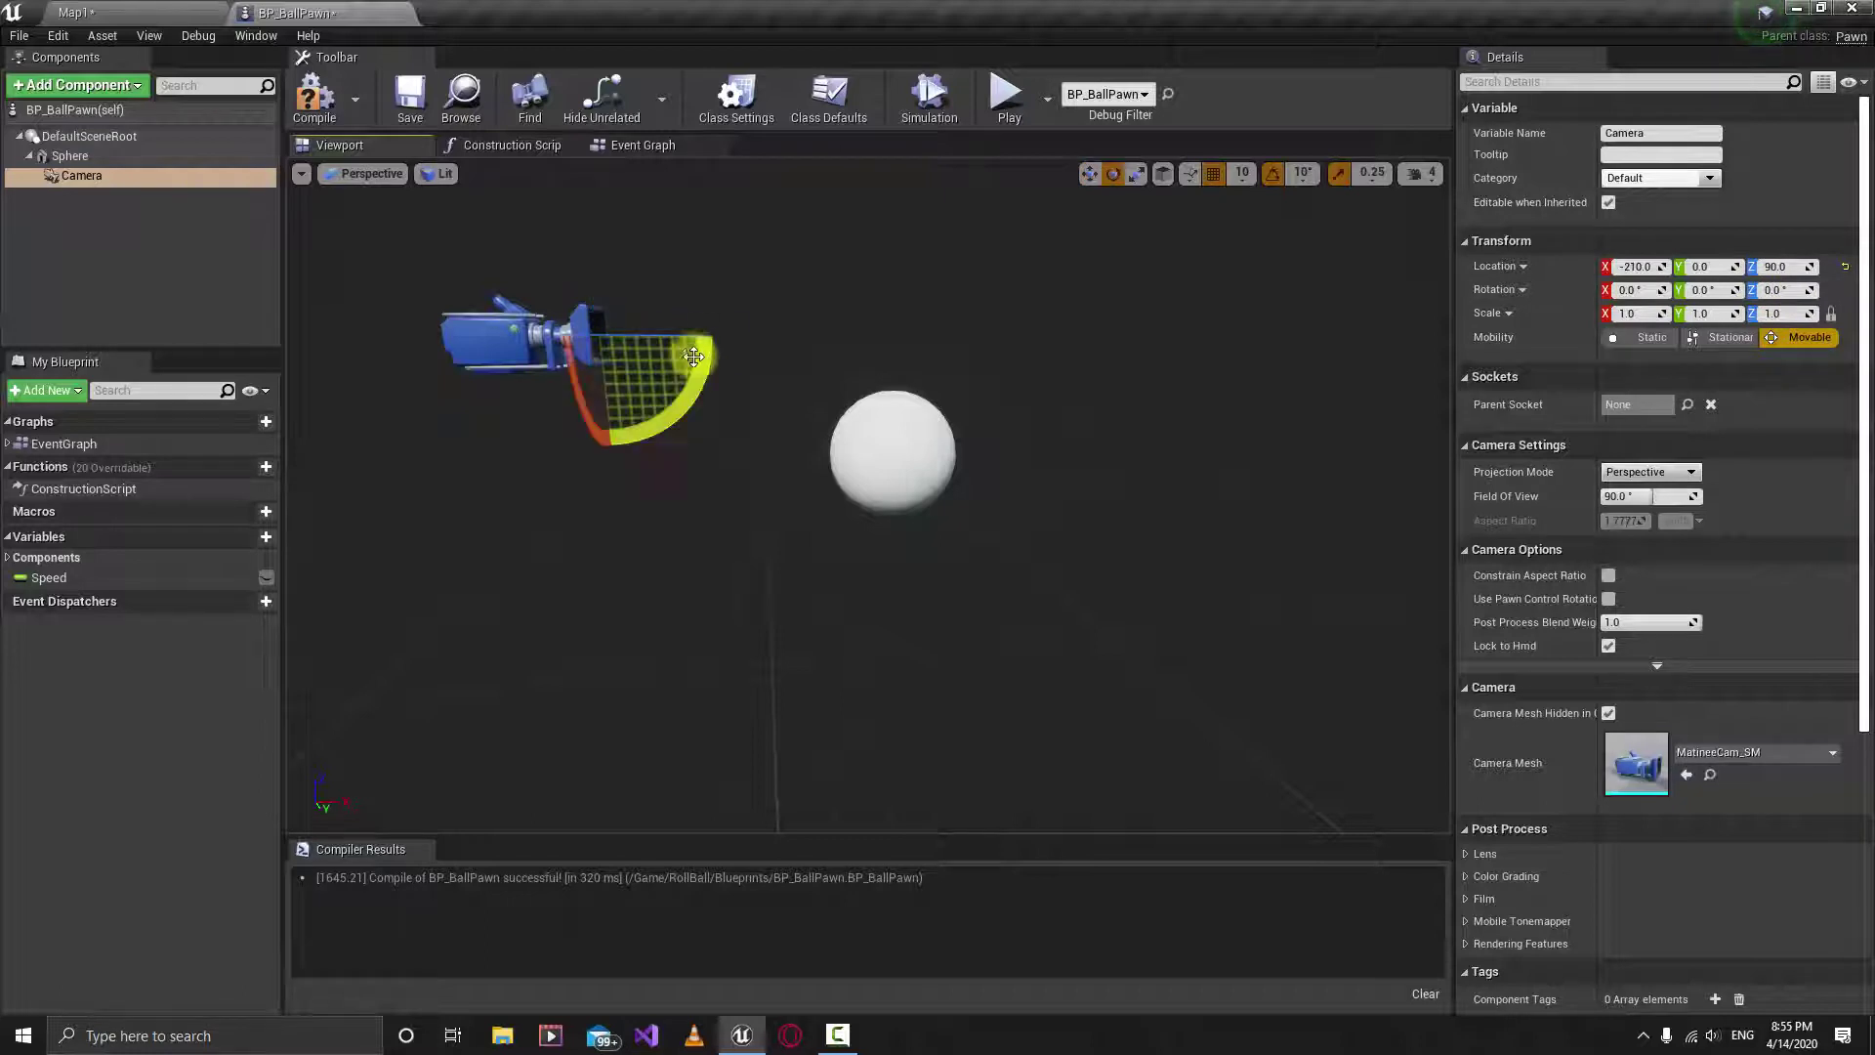
pyautogui.moveTo(696, 354); pyautogui.dragTo(637, 355)
pyautogui.press('w')
pyautogui.click(313, 95)
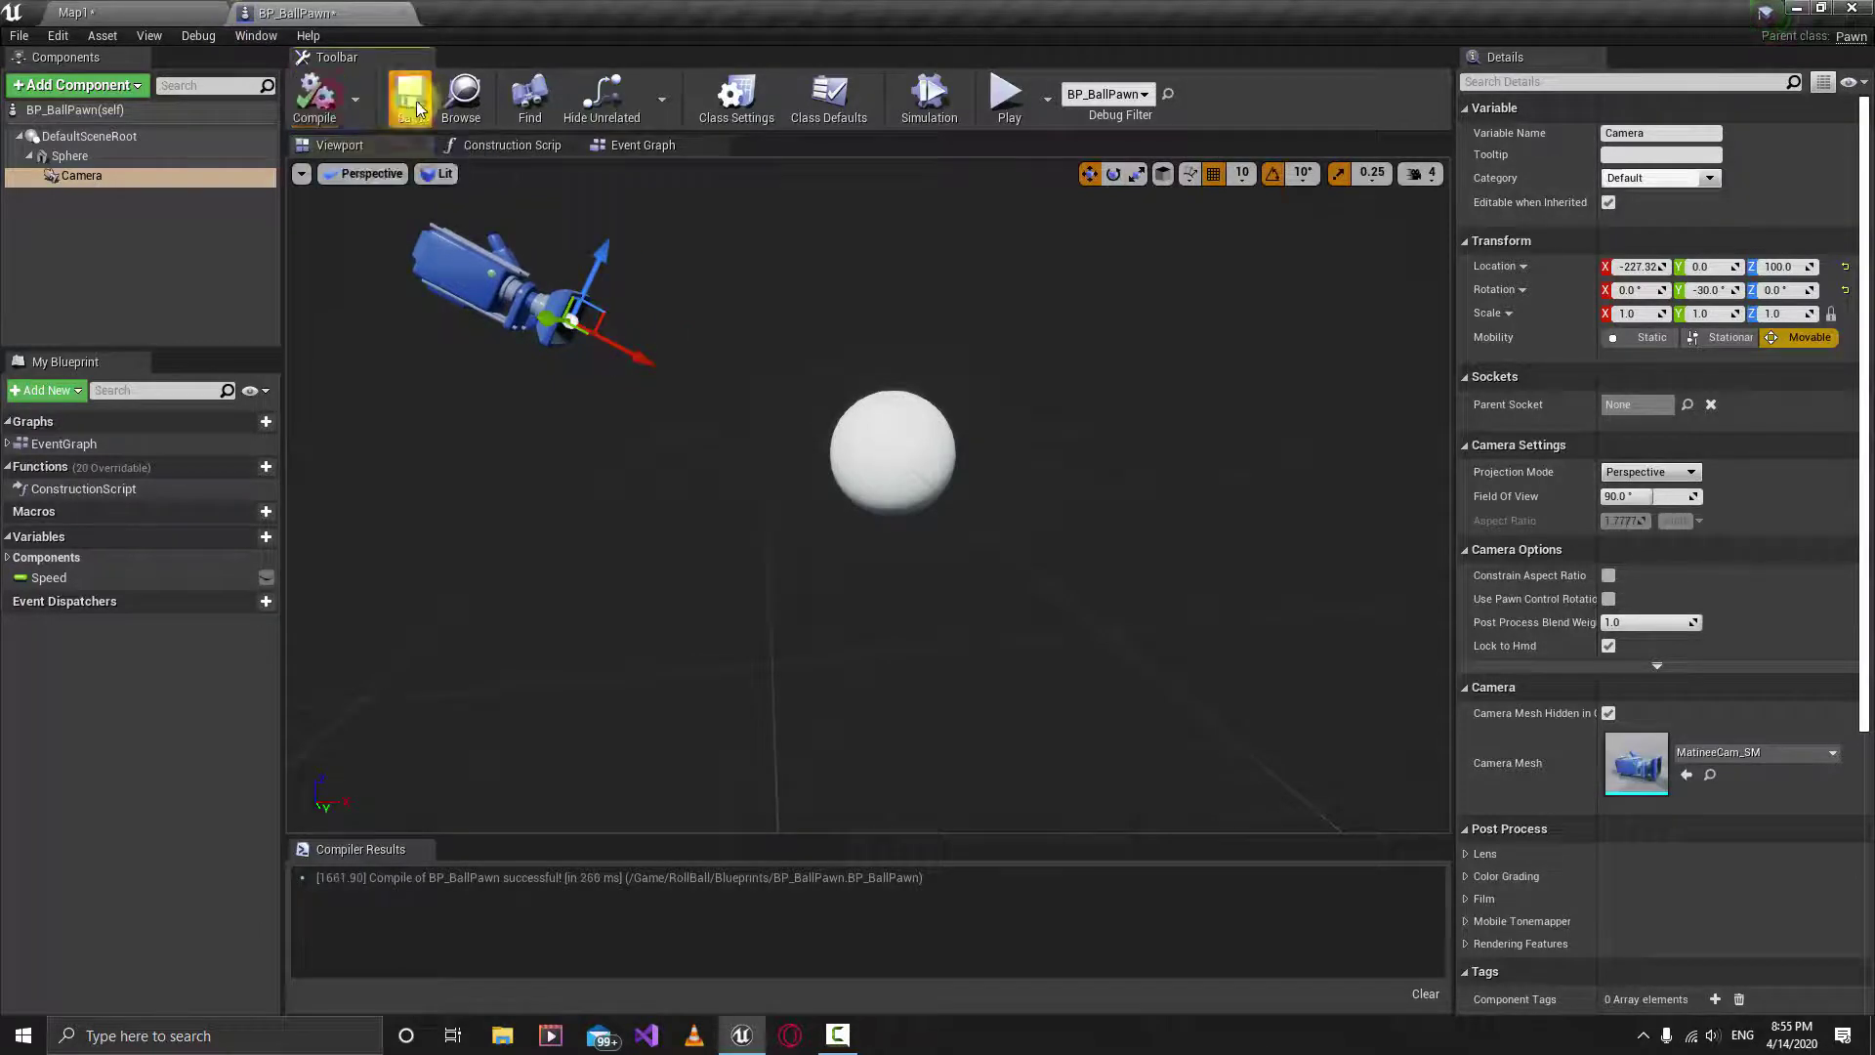
# Step: Return to the Map1 level and play-test it with the pawn's new camera
pyautogui.click(93, 9)
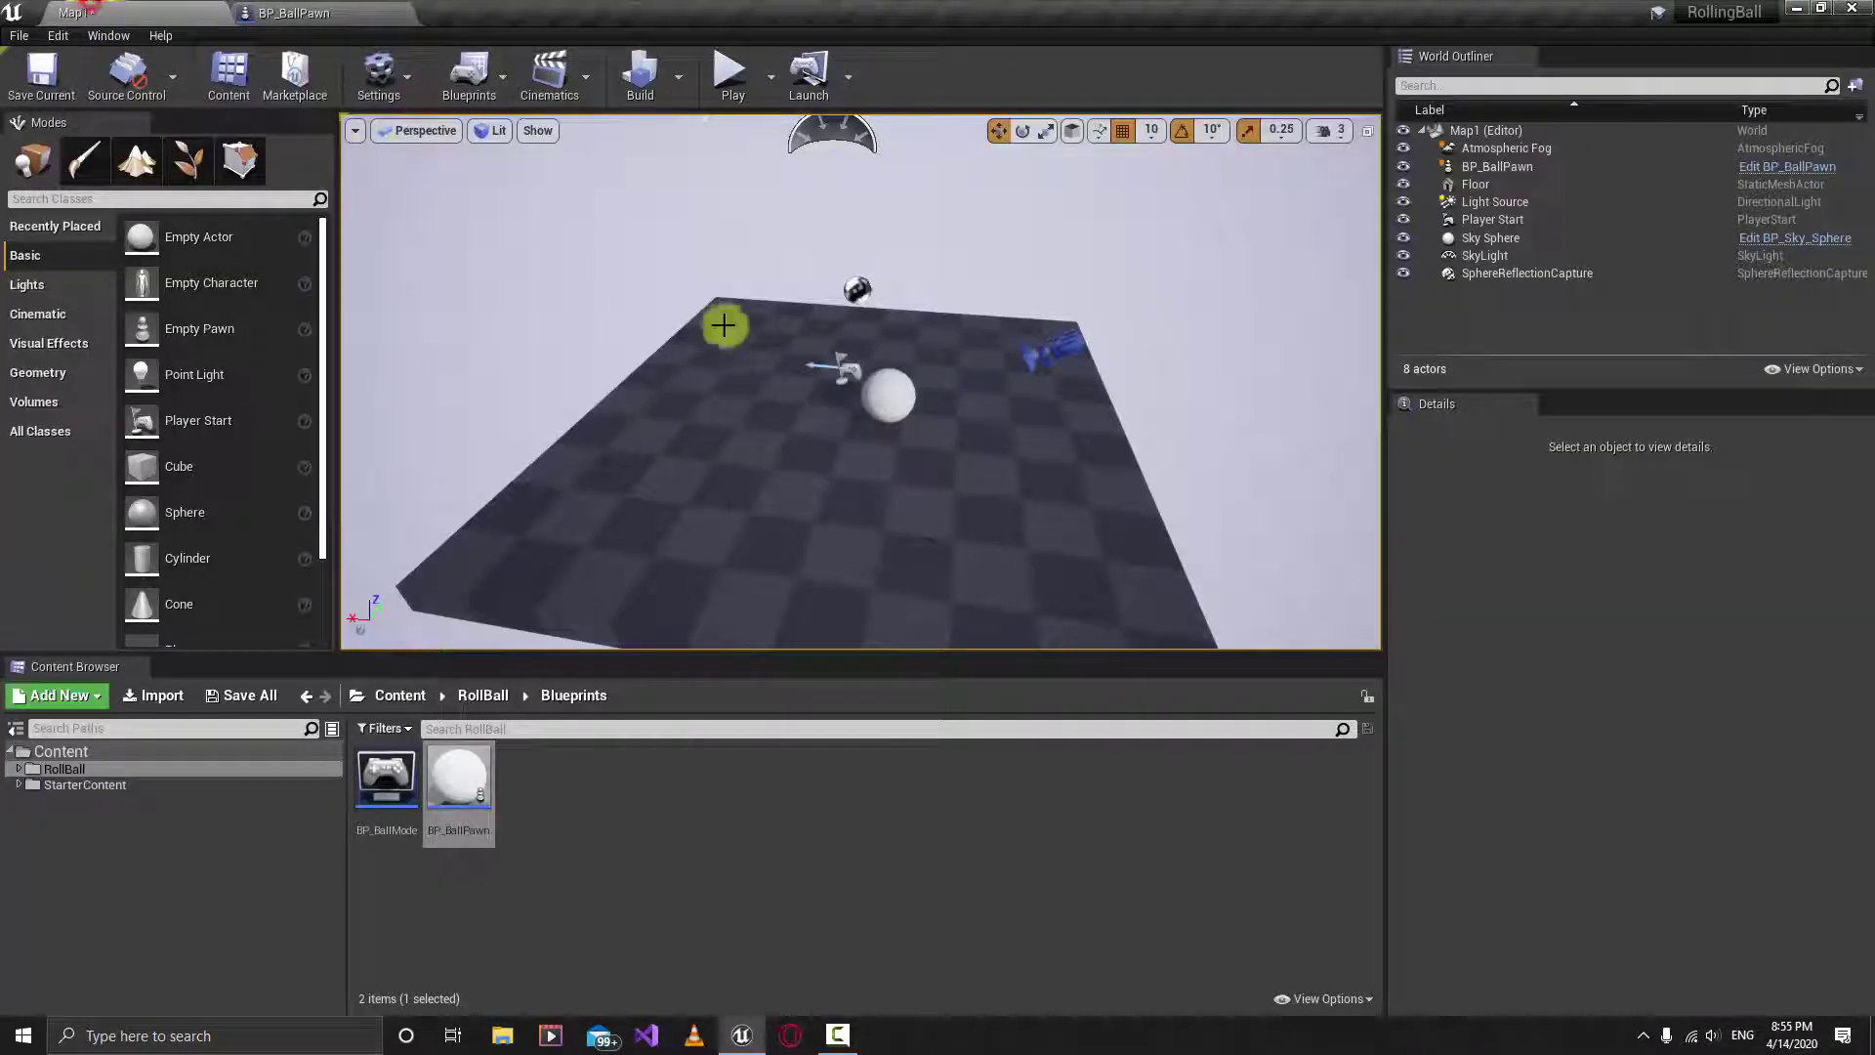
pyautogui.click(730, 70)
pyautogui.click(812, 438)
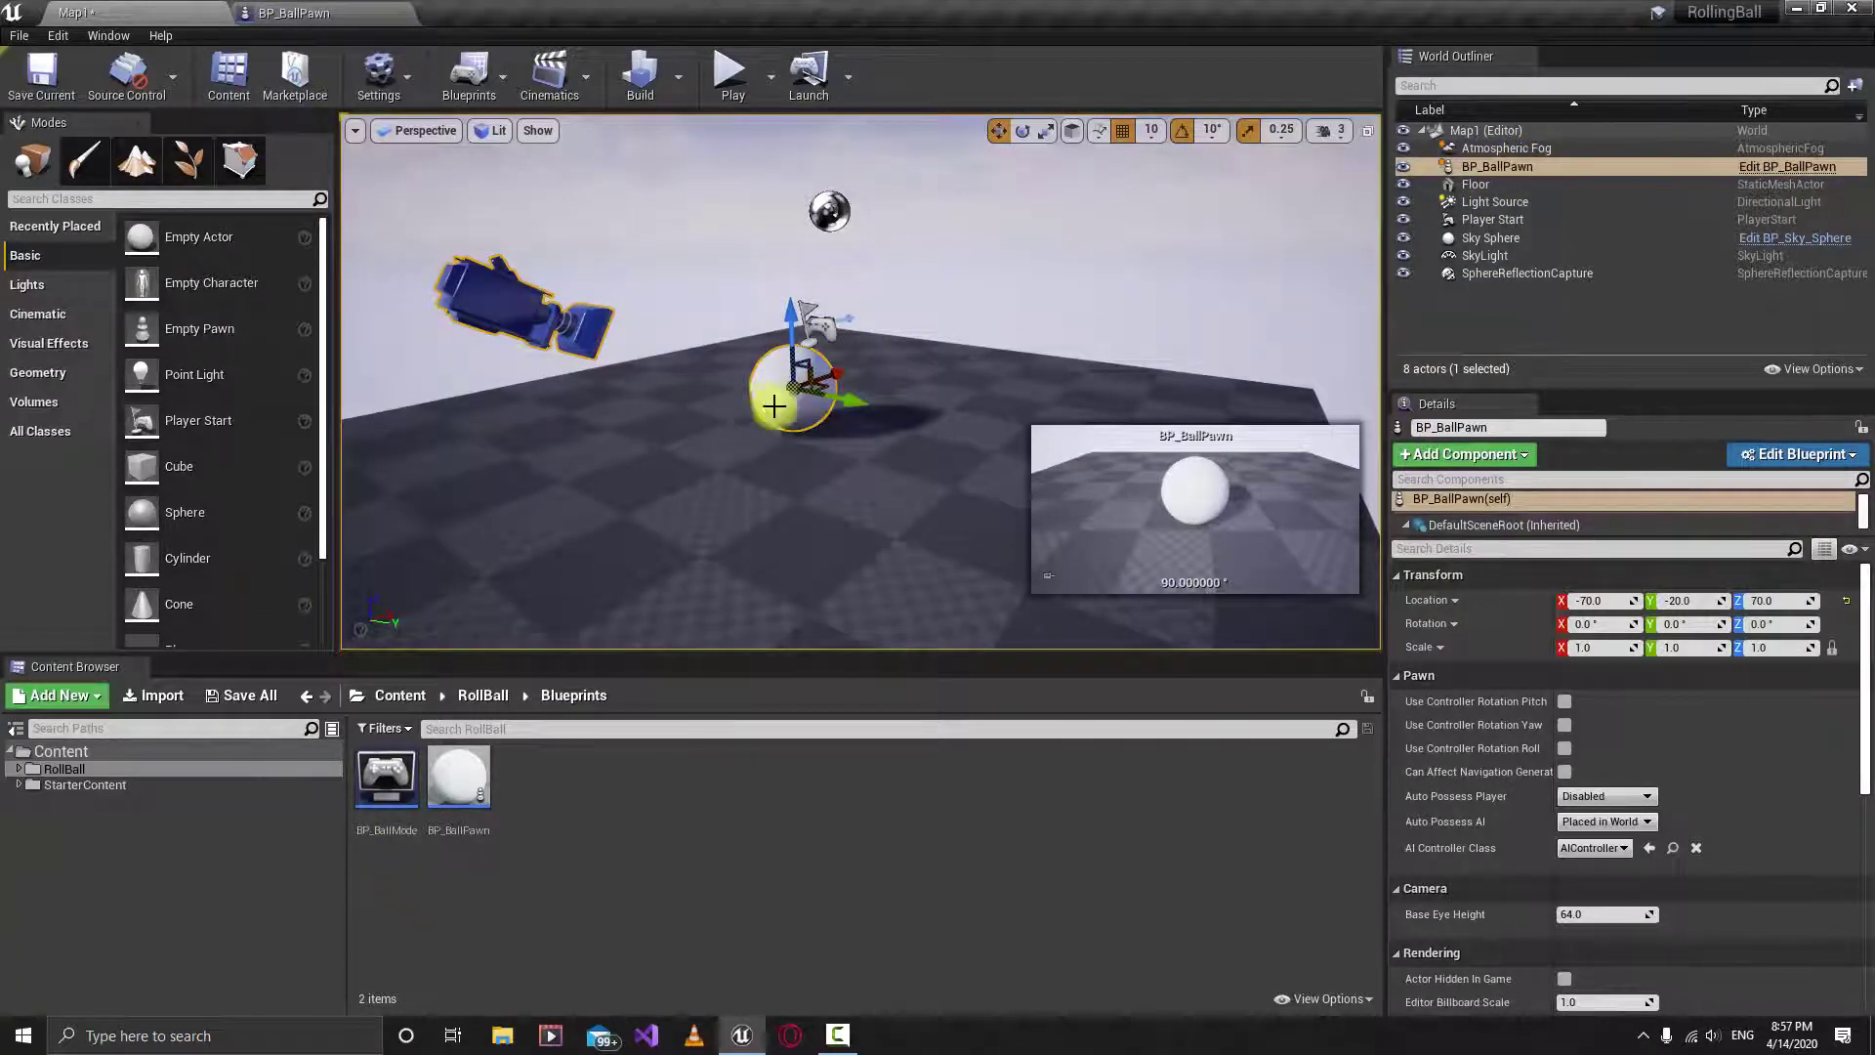
# Step: Delete the placed BP_BallPawn actor from the level and play-test rolling the ball spawned at the Player Start
pyautogui.click(1574, 162)
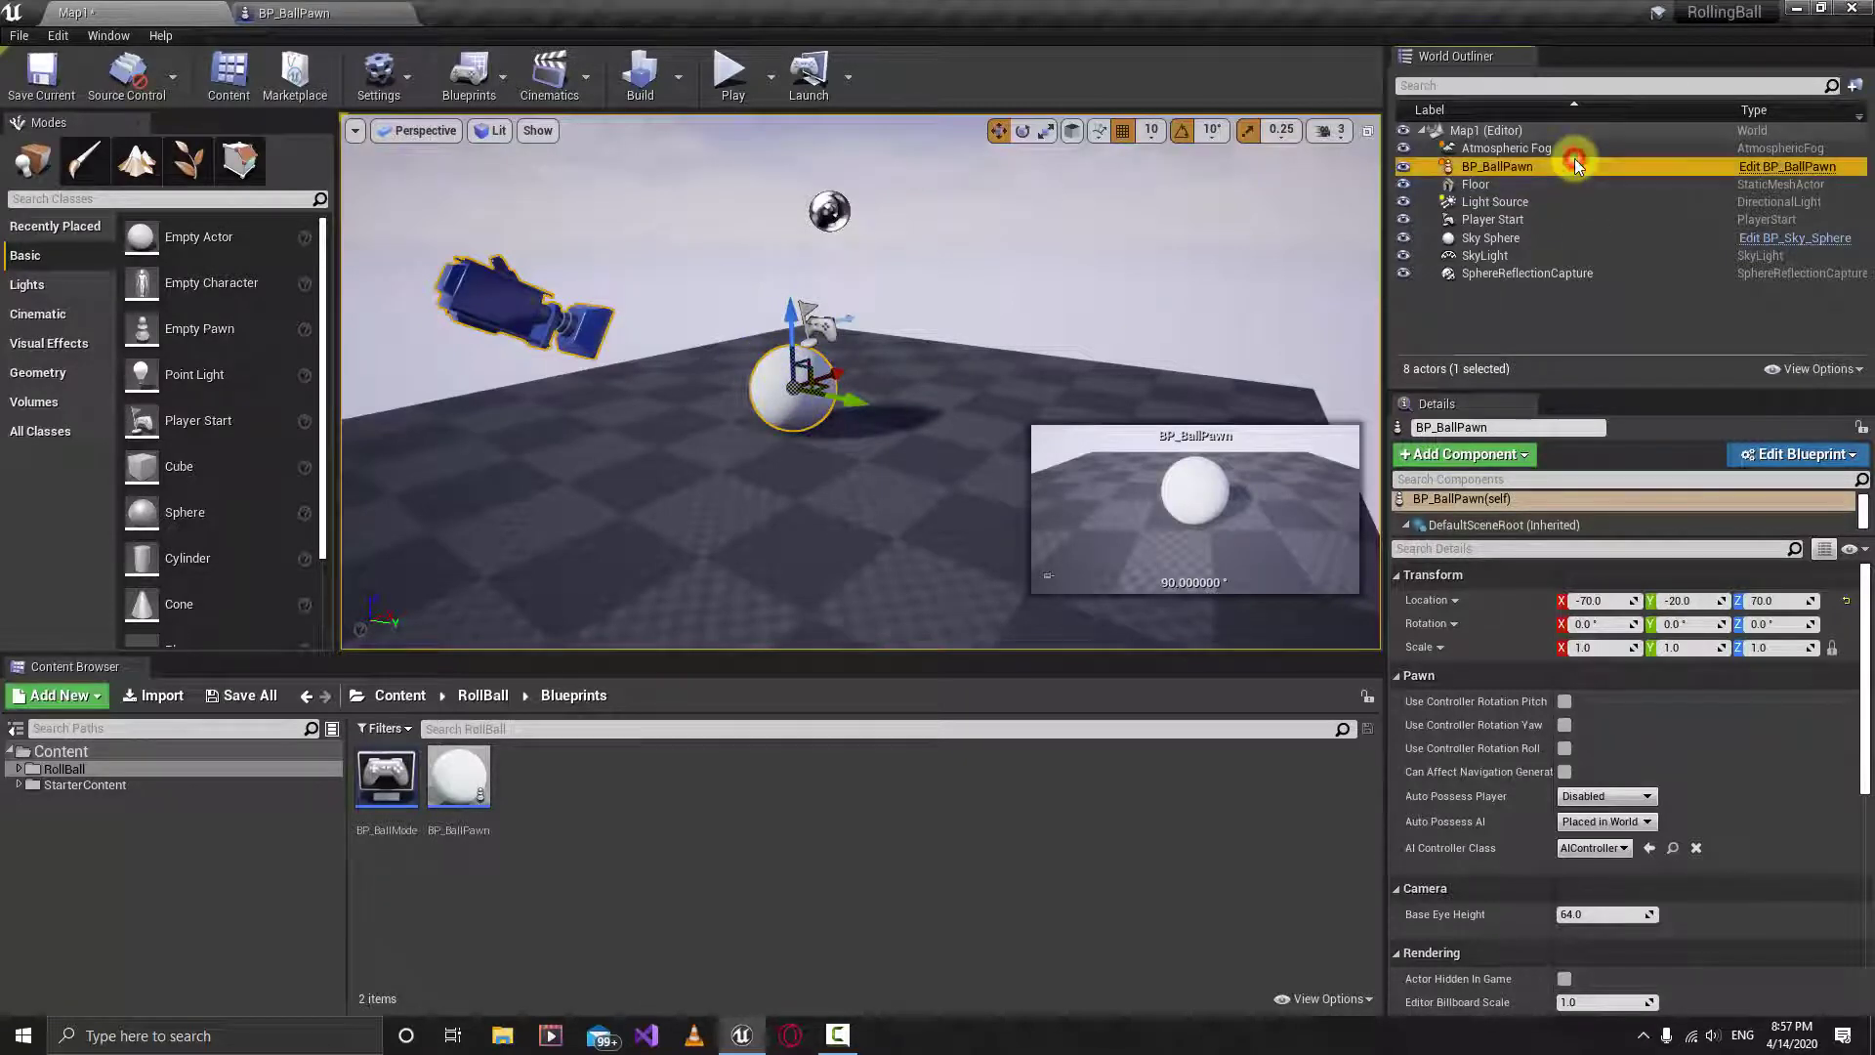
pyautogui.press('Delete')
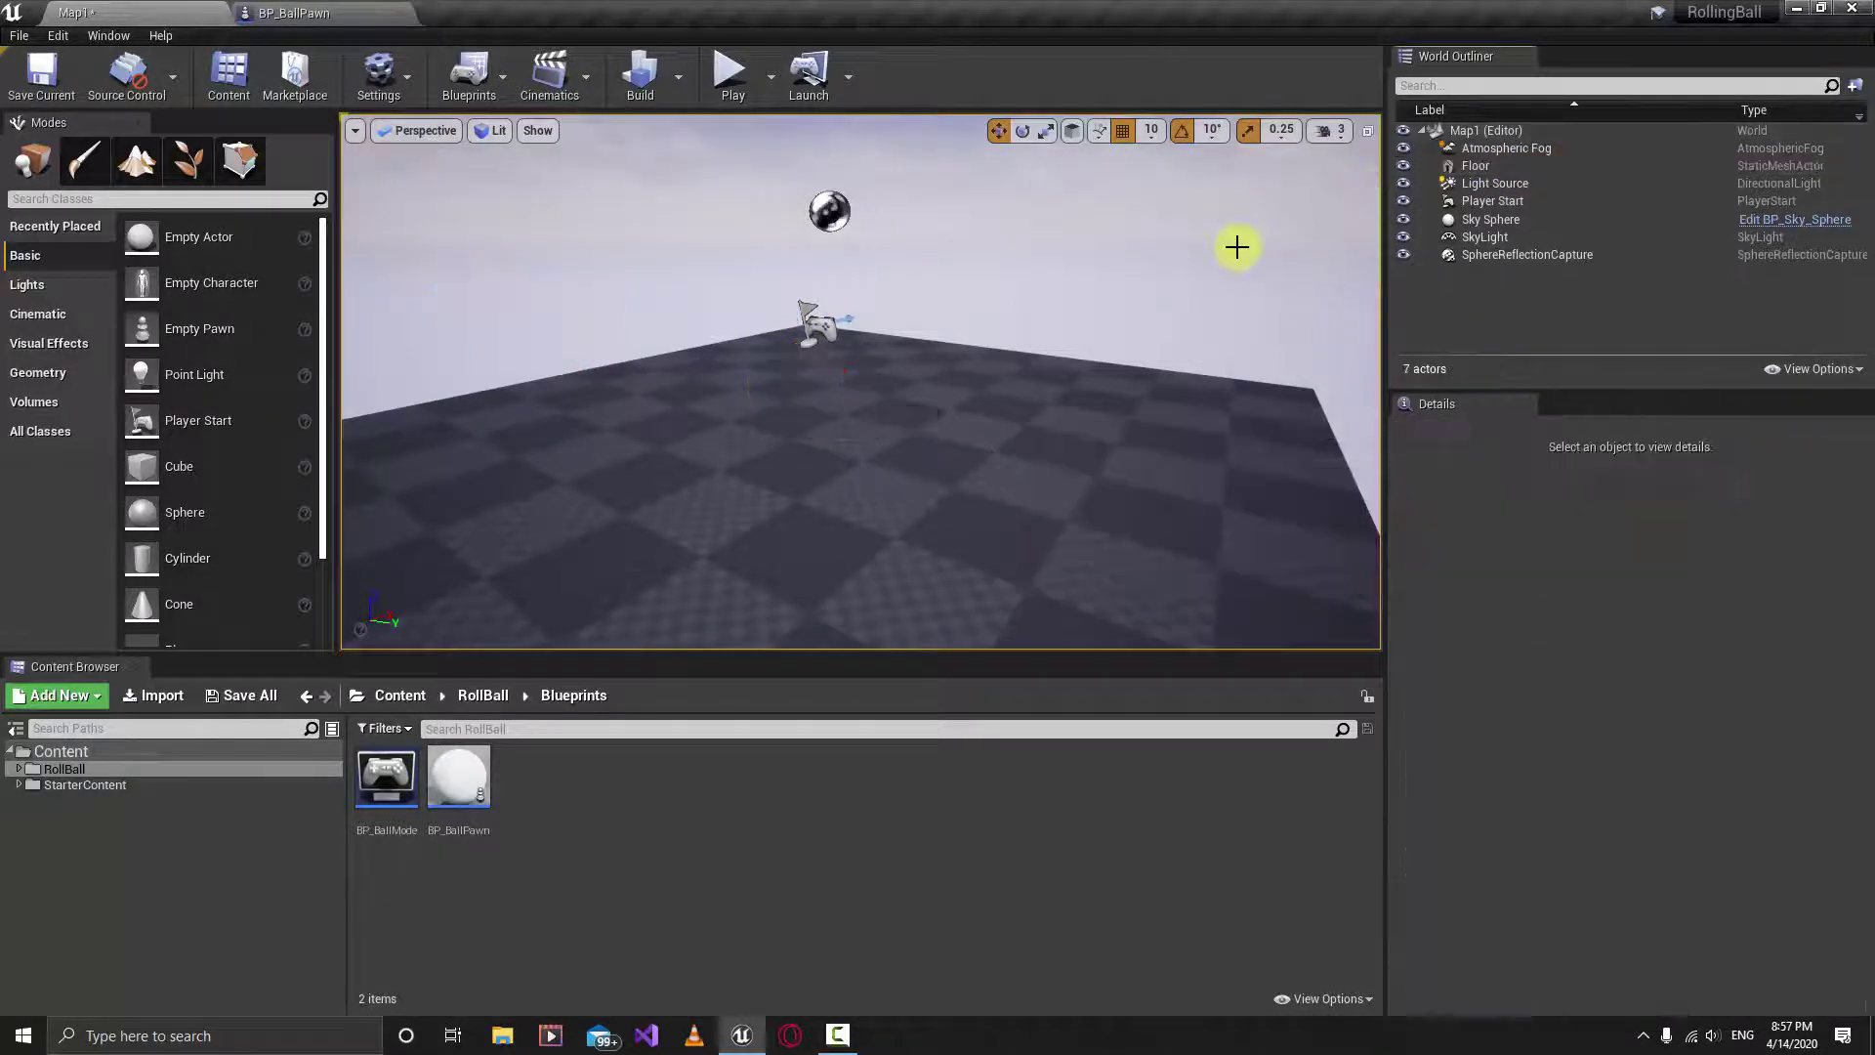
pyautogui.click(730, 78)
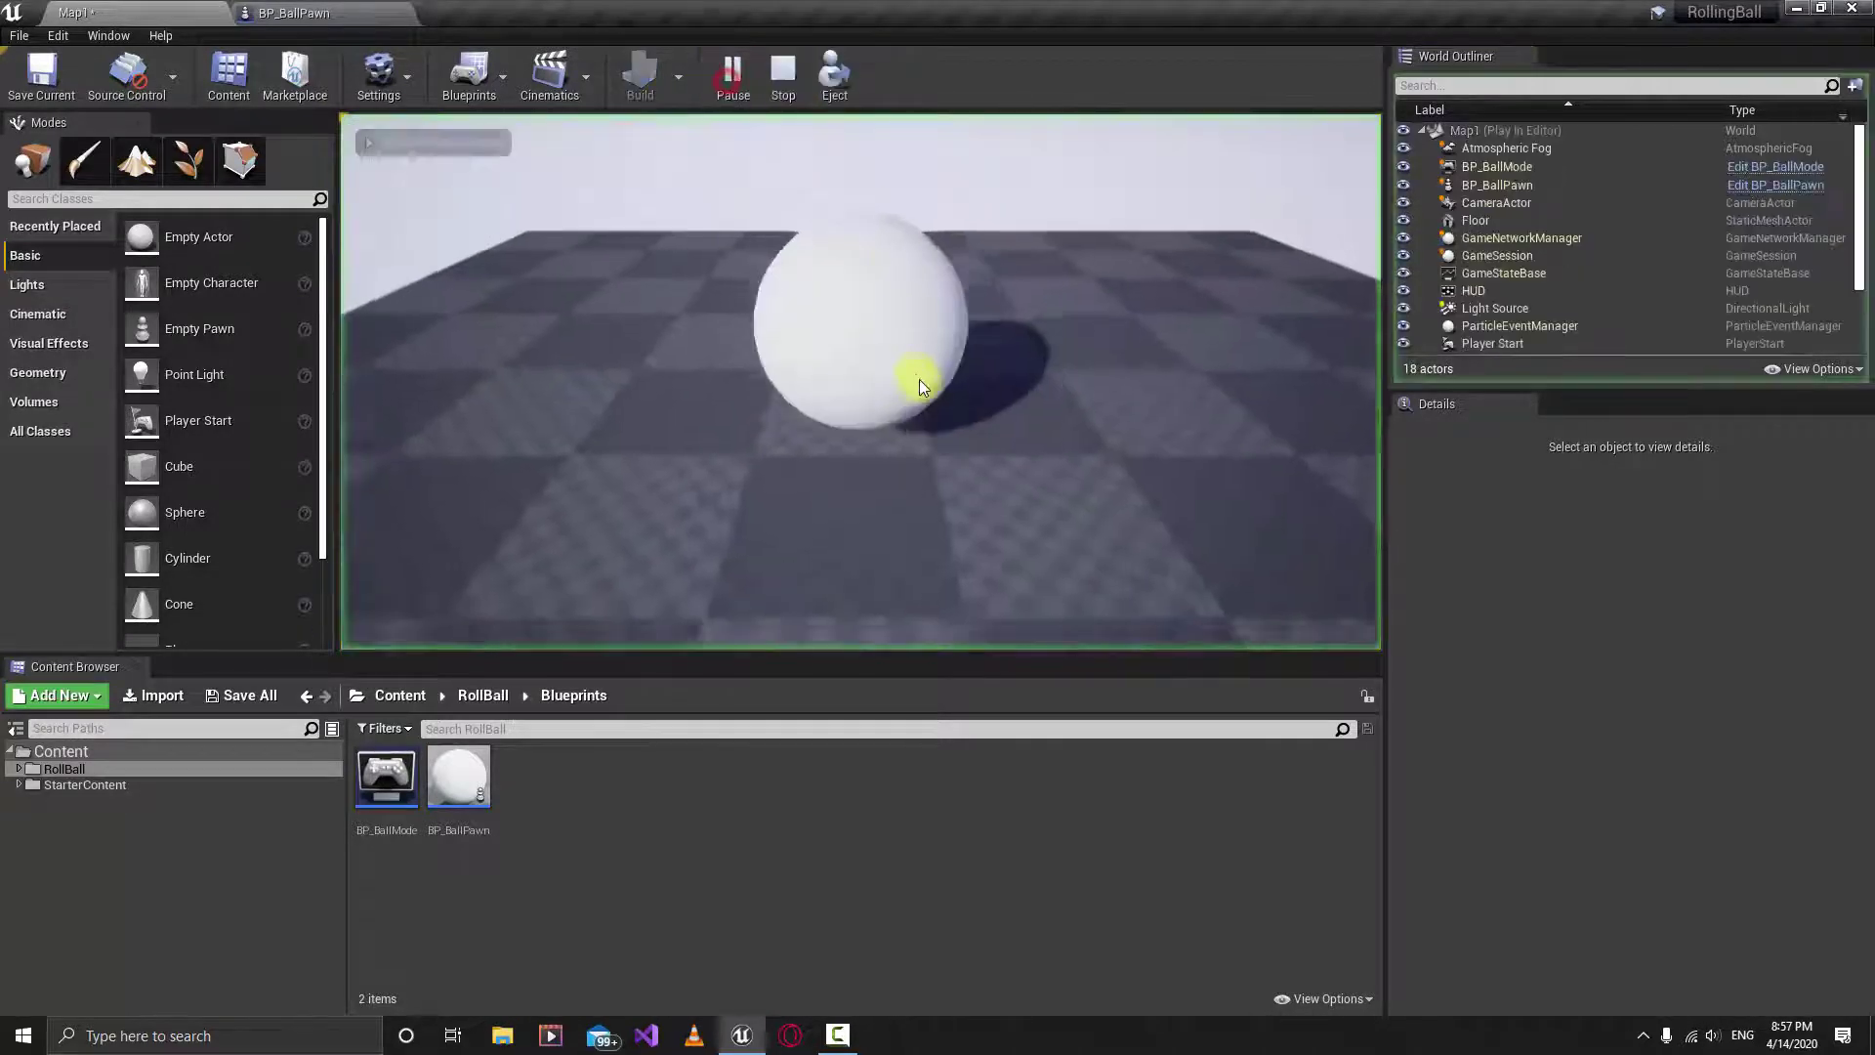
pyautogui.press('d')
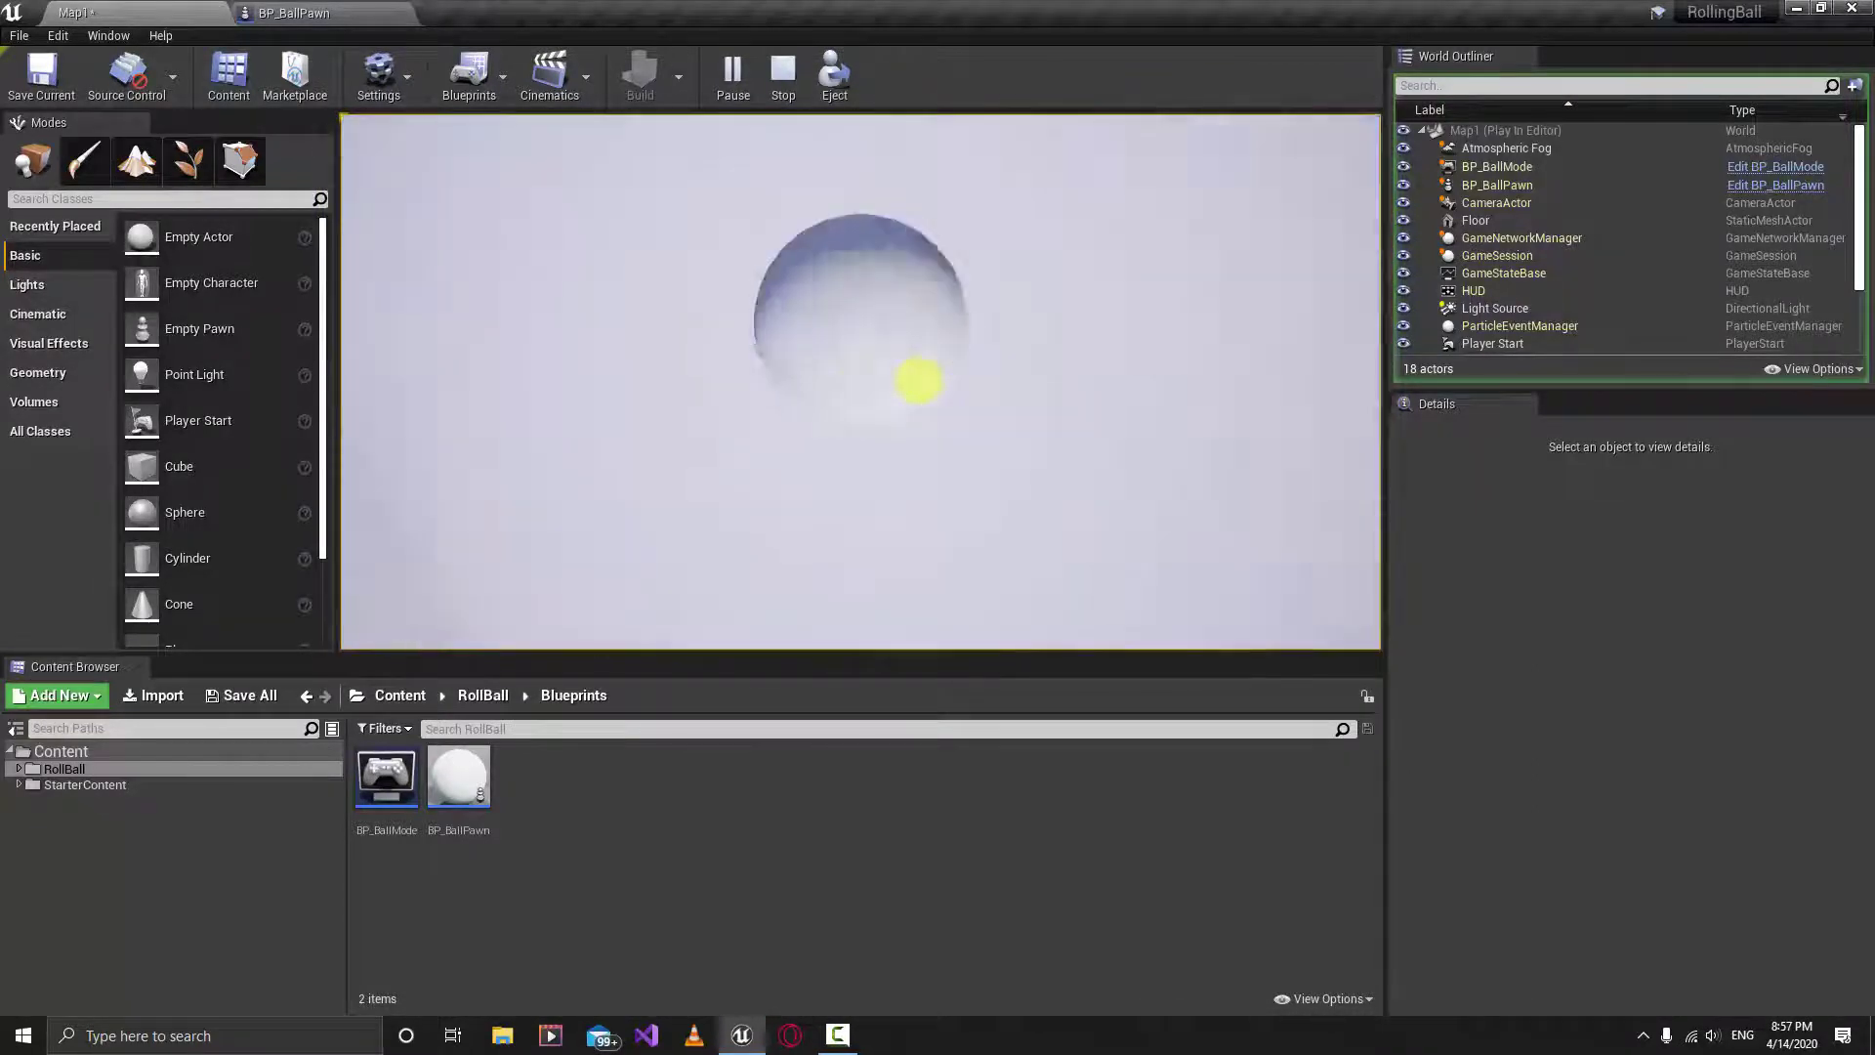
pyautogui.press('Escape')
pyautogui.moveTo(820, 365); pyautogui.dragTo(734, 381, button='right')
pyautogui.click(771, 369)
pyautogui.press('f')
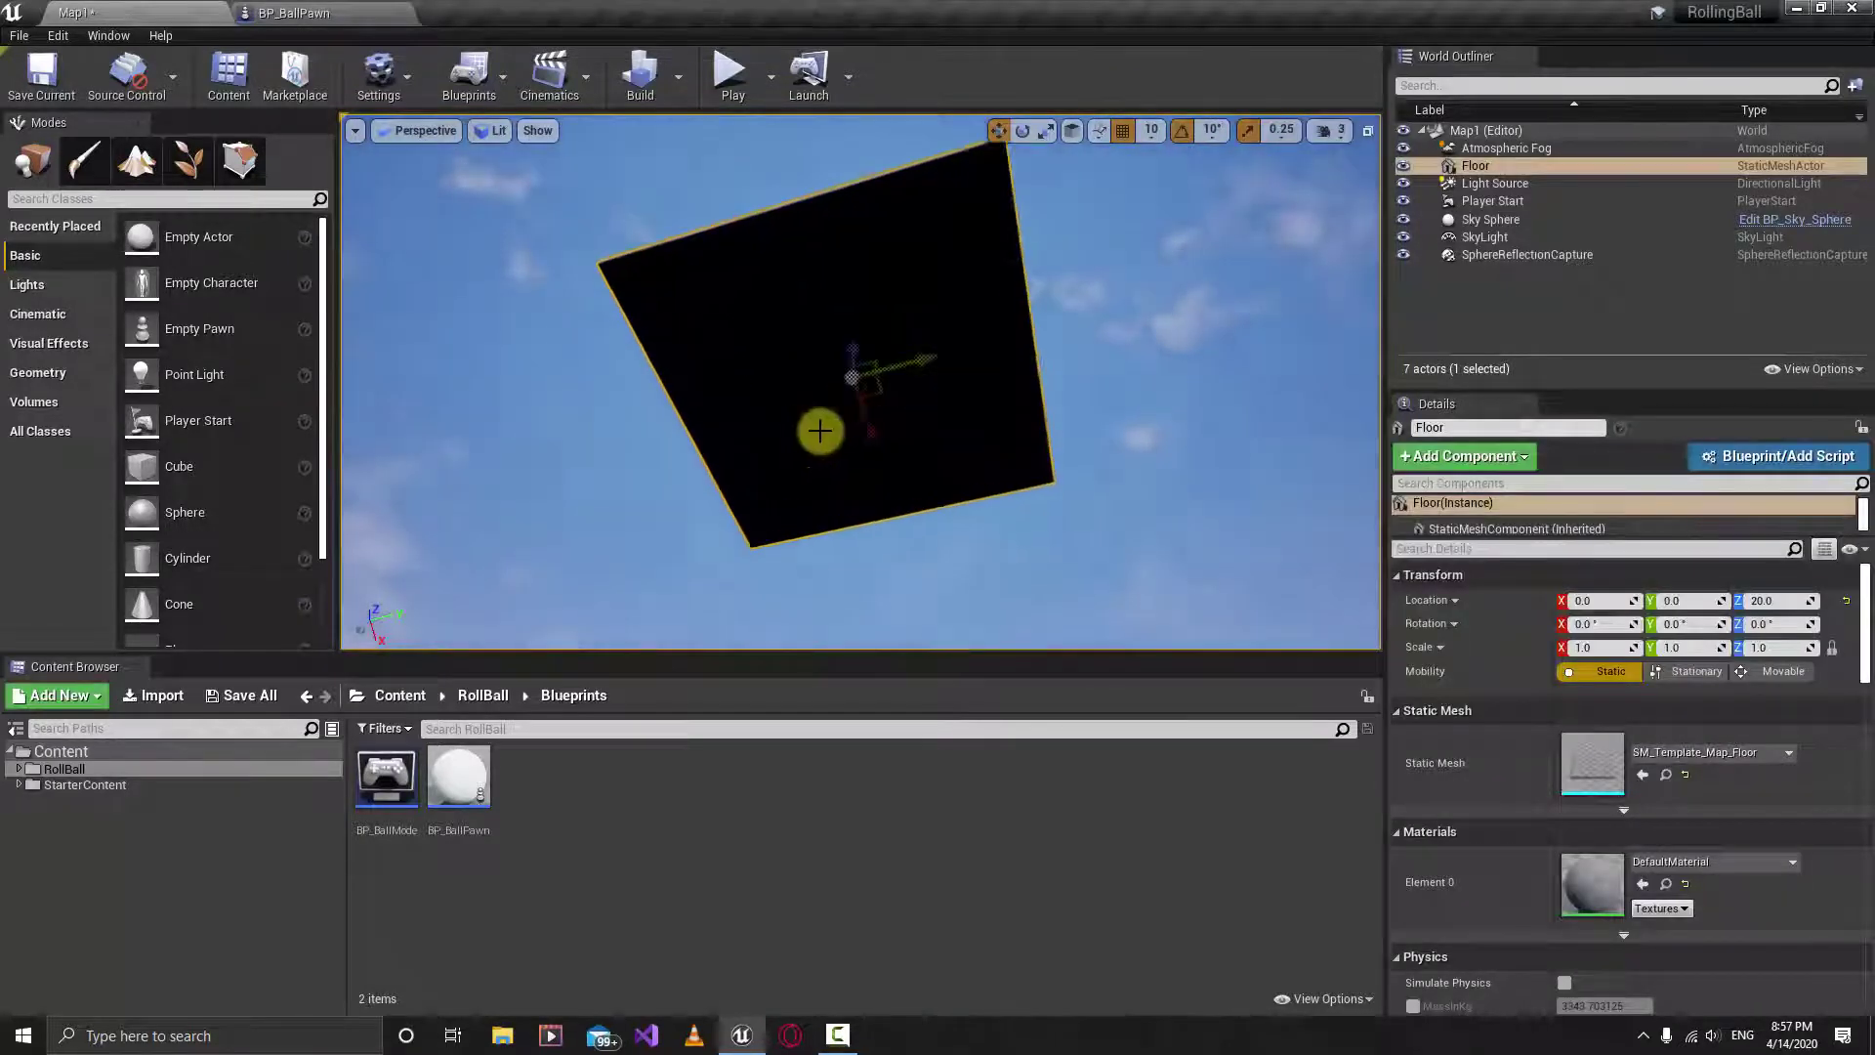
pyautogui.moveTo(870, 426); pyautogui.dragTo(887, 722, button='right')
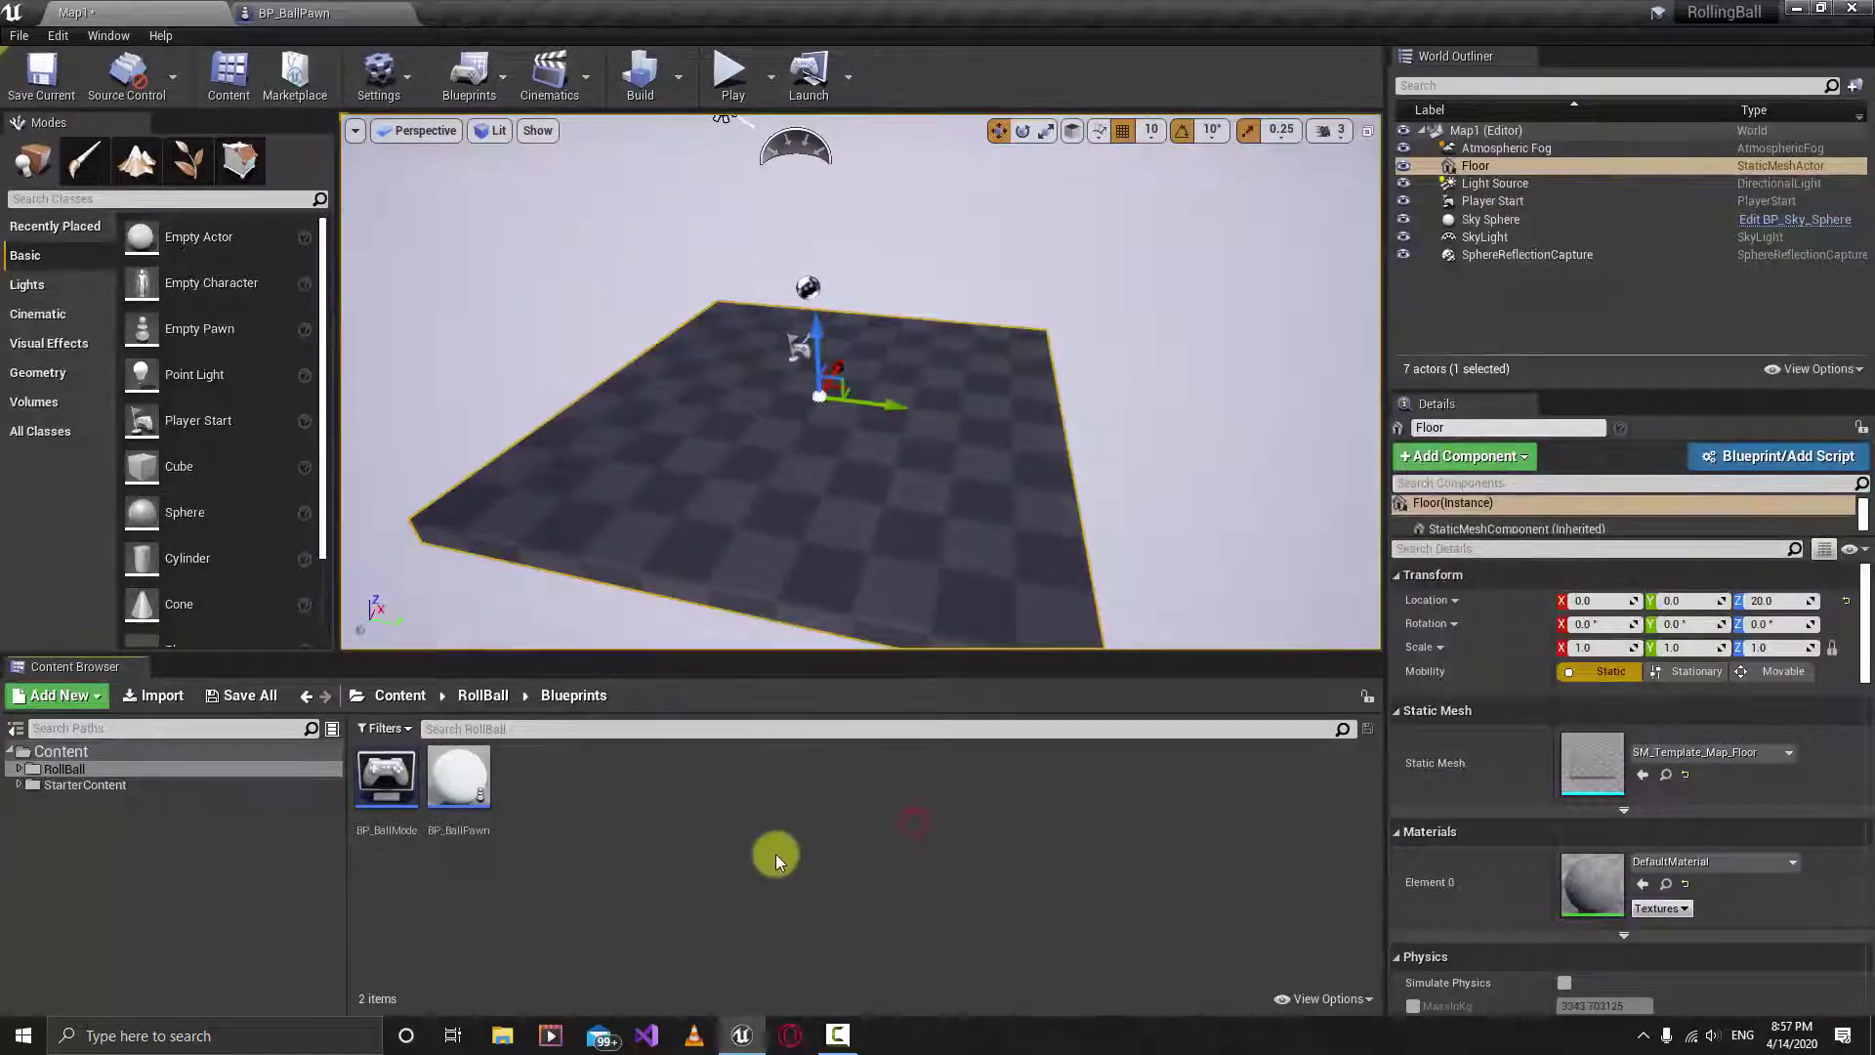
# Step: In the BP_BallPawn blueprint, add a Spring Arm component under the scene root and attach the Camera to it
pyautogui.doubleClick(459, 777)
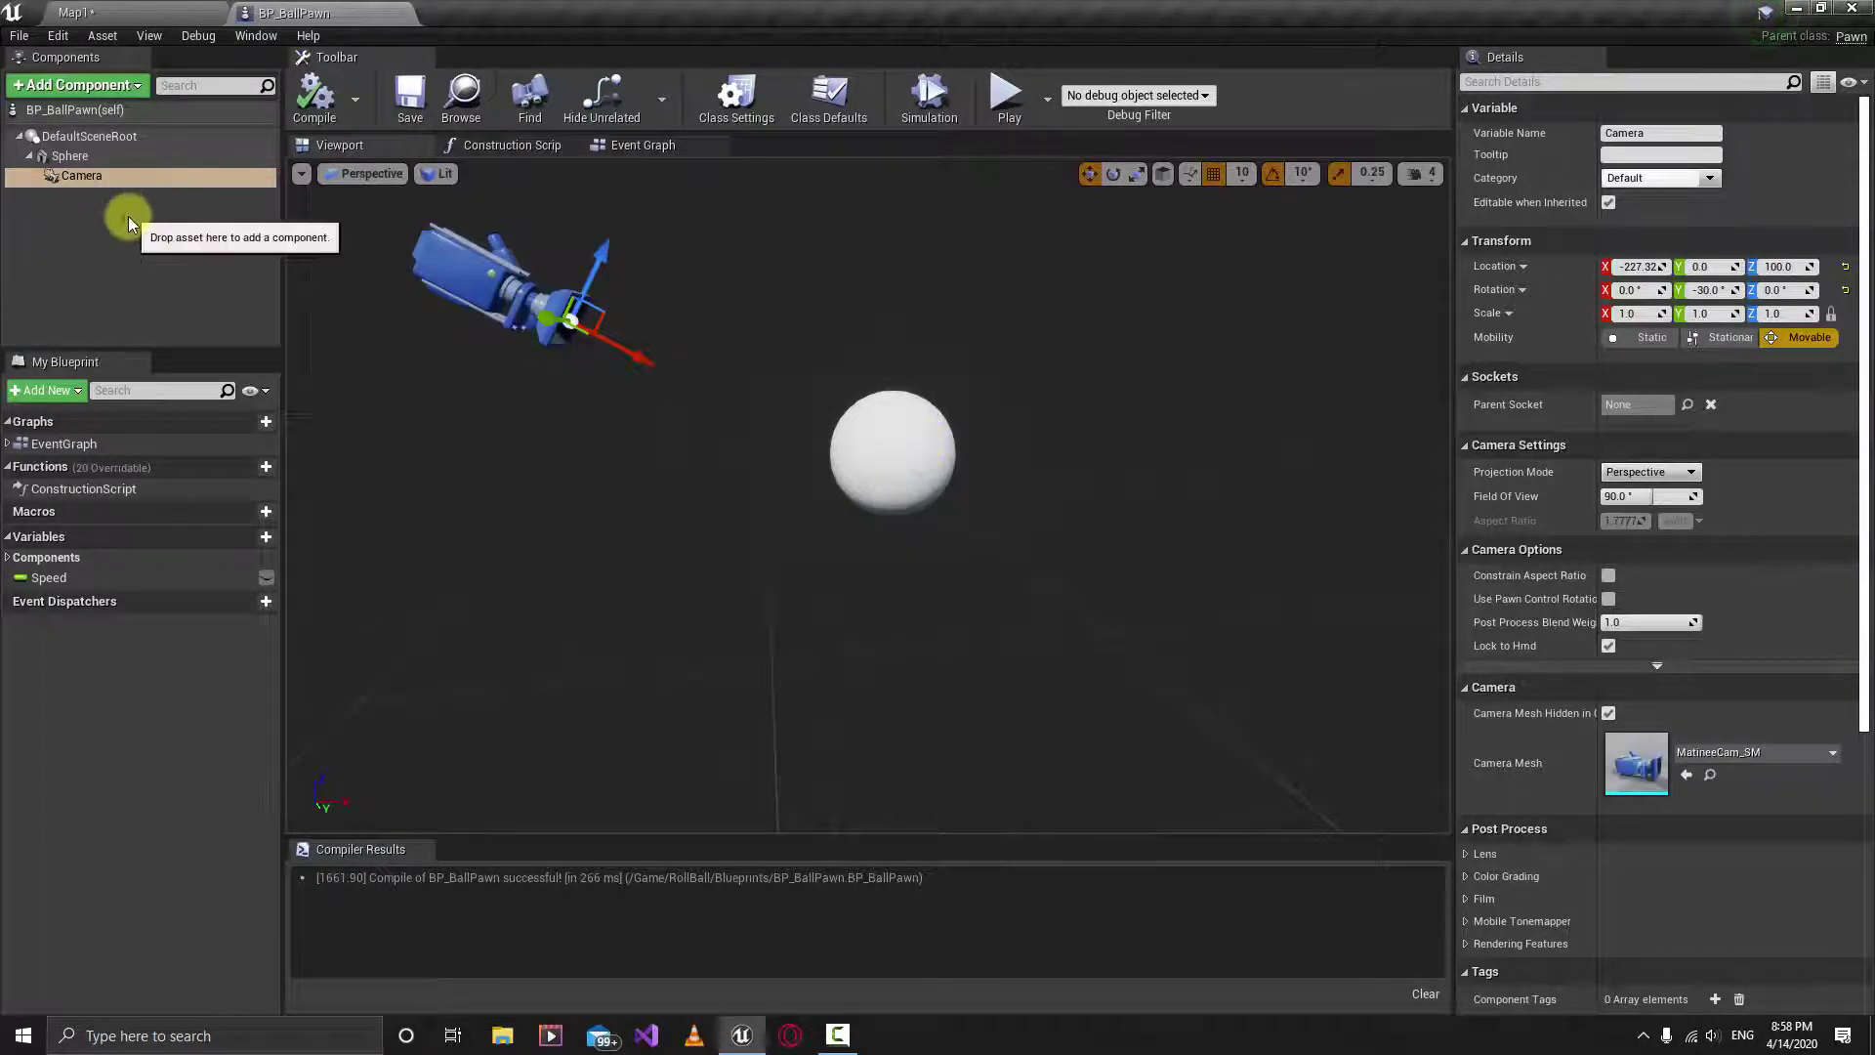
pyautogui.click(149, 244)
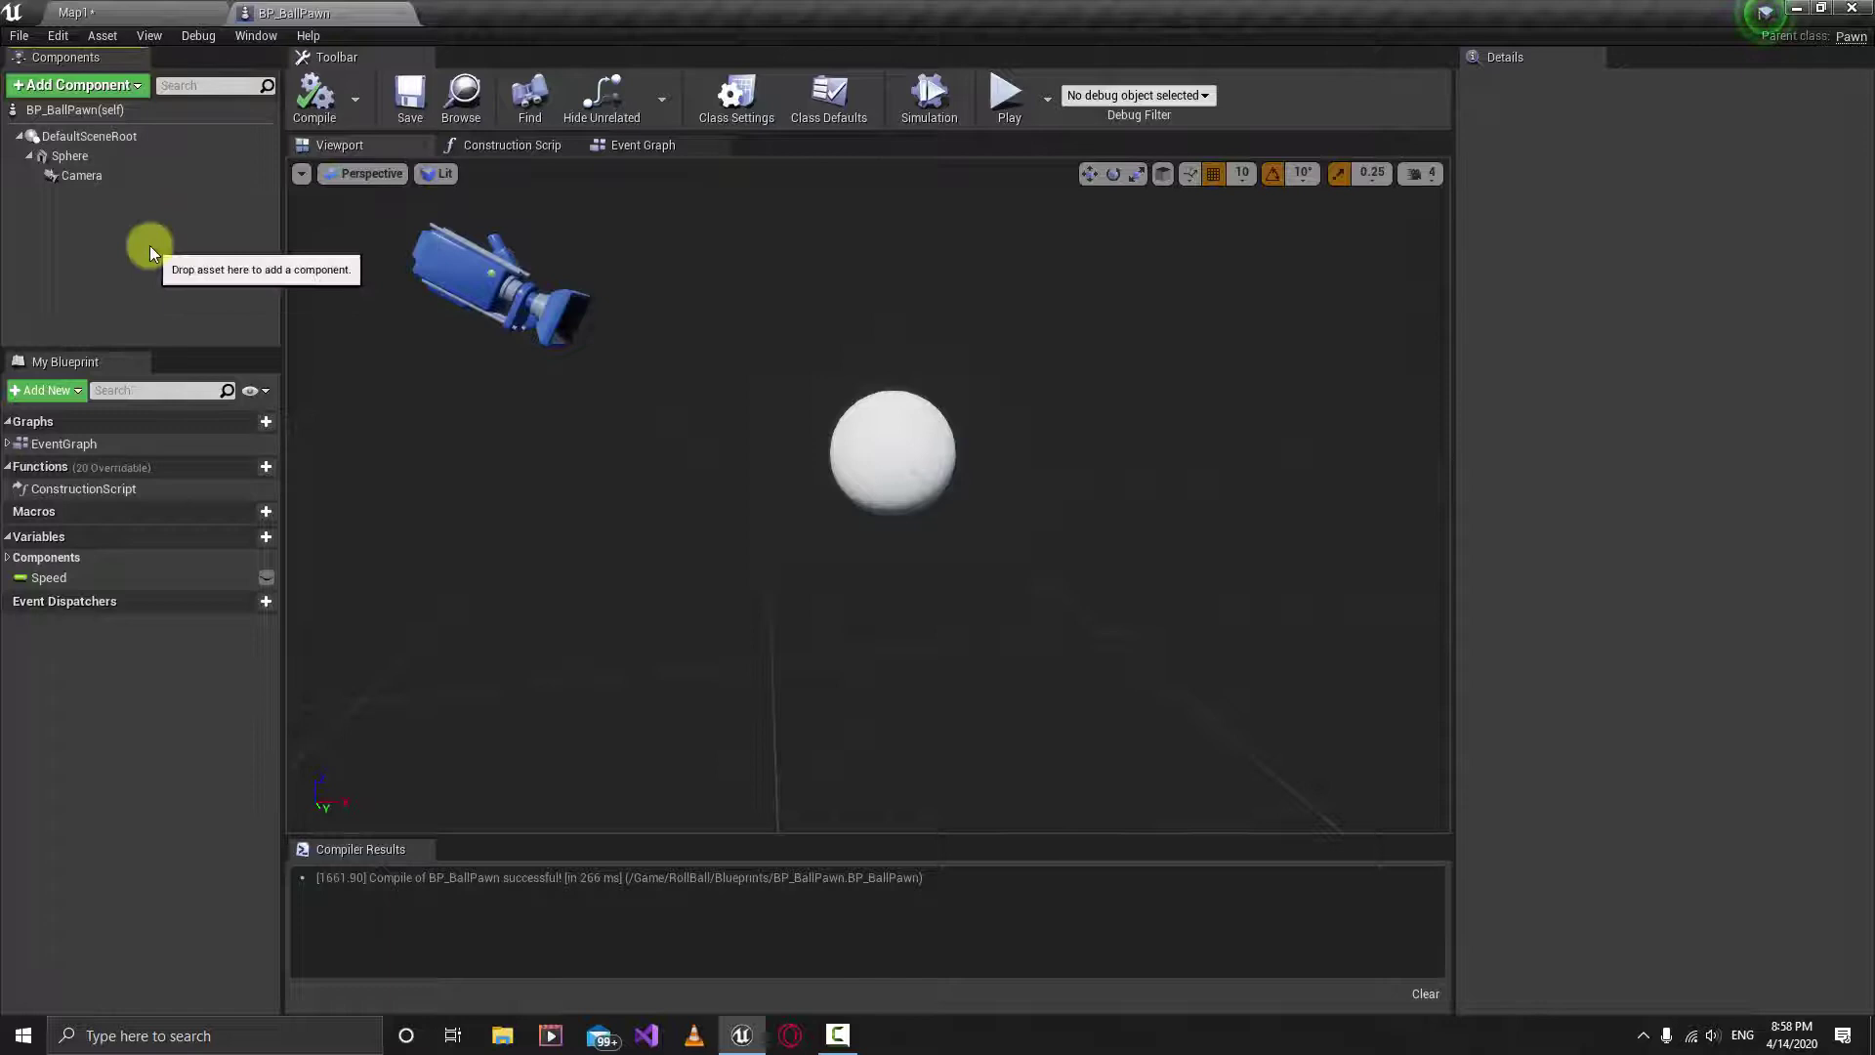
pyautogui.click(86, 176)
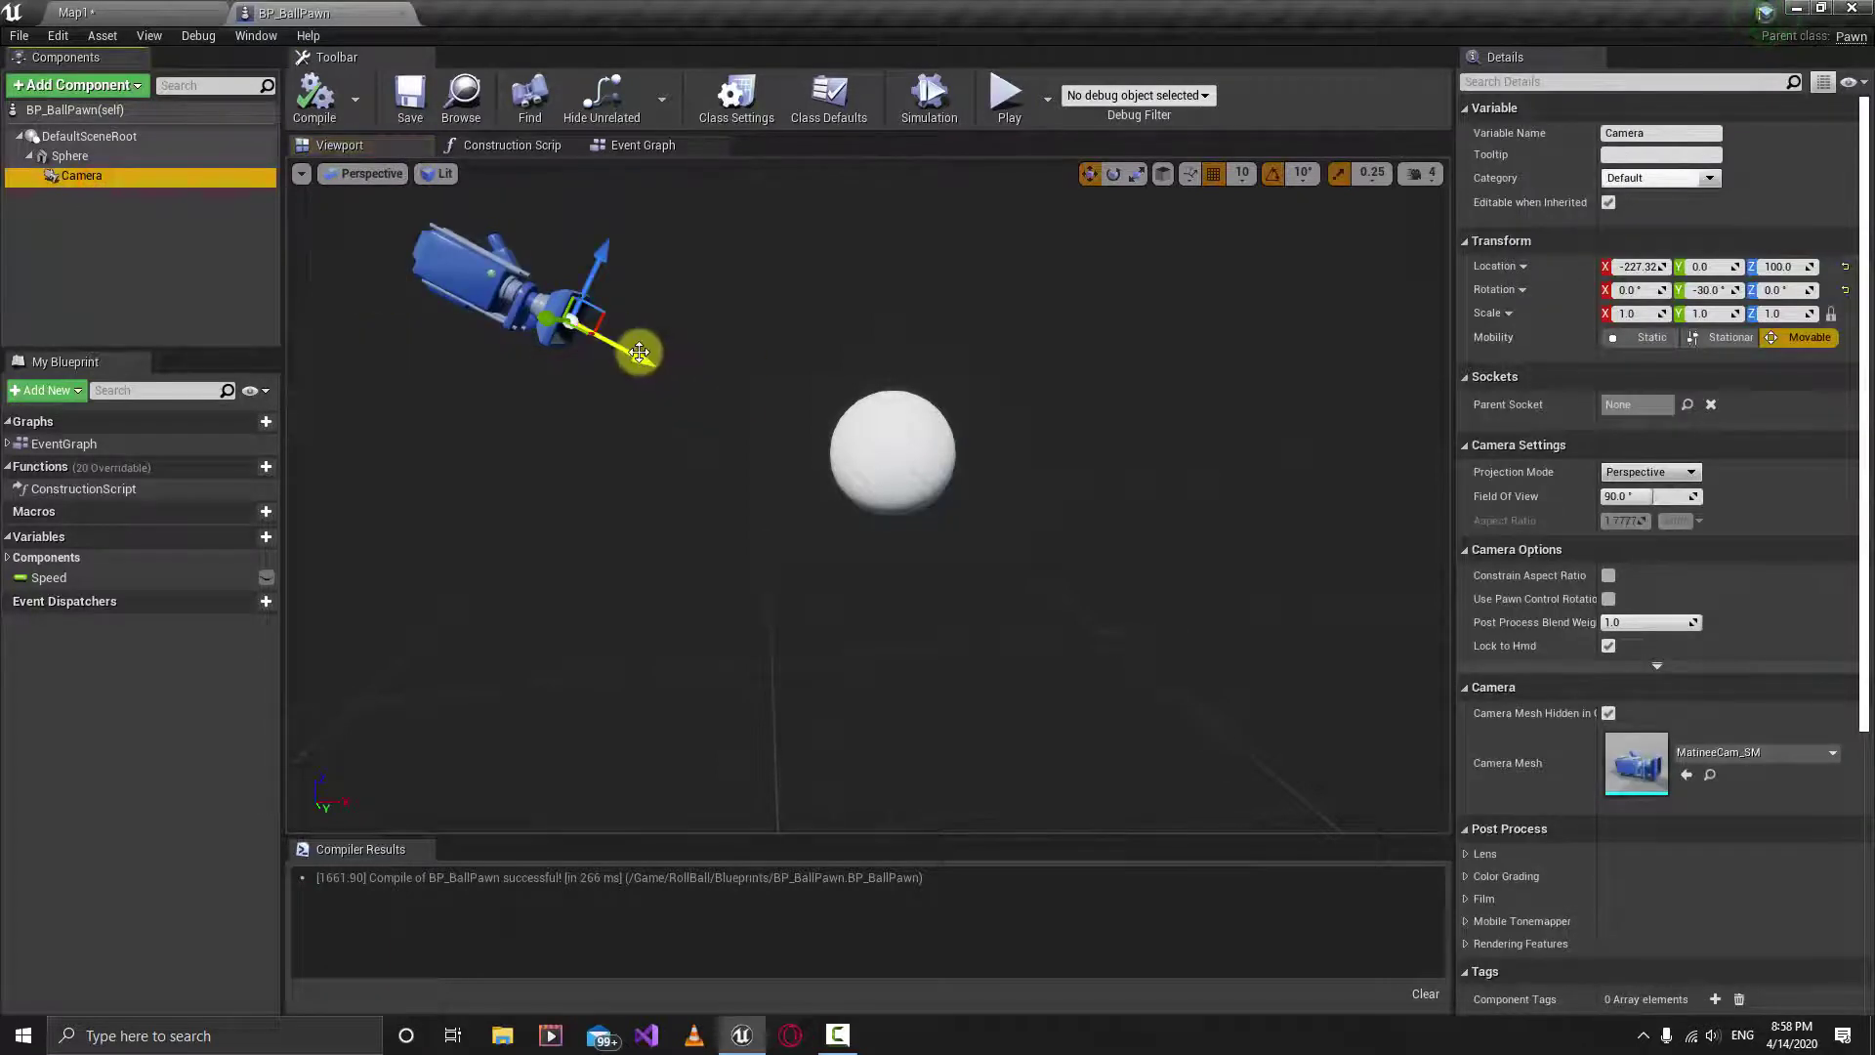
pyautogui.click(108, 254)
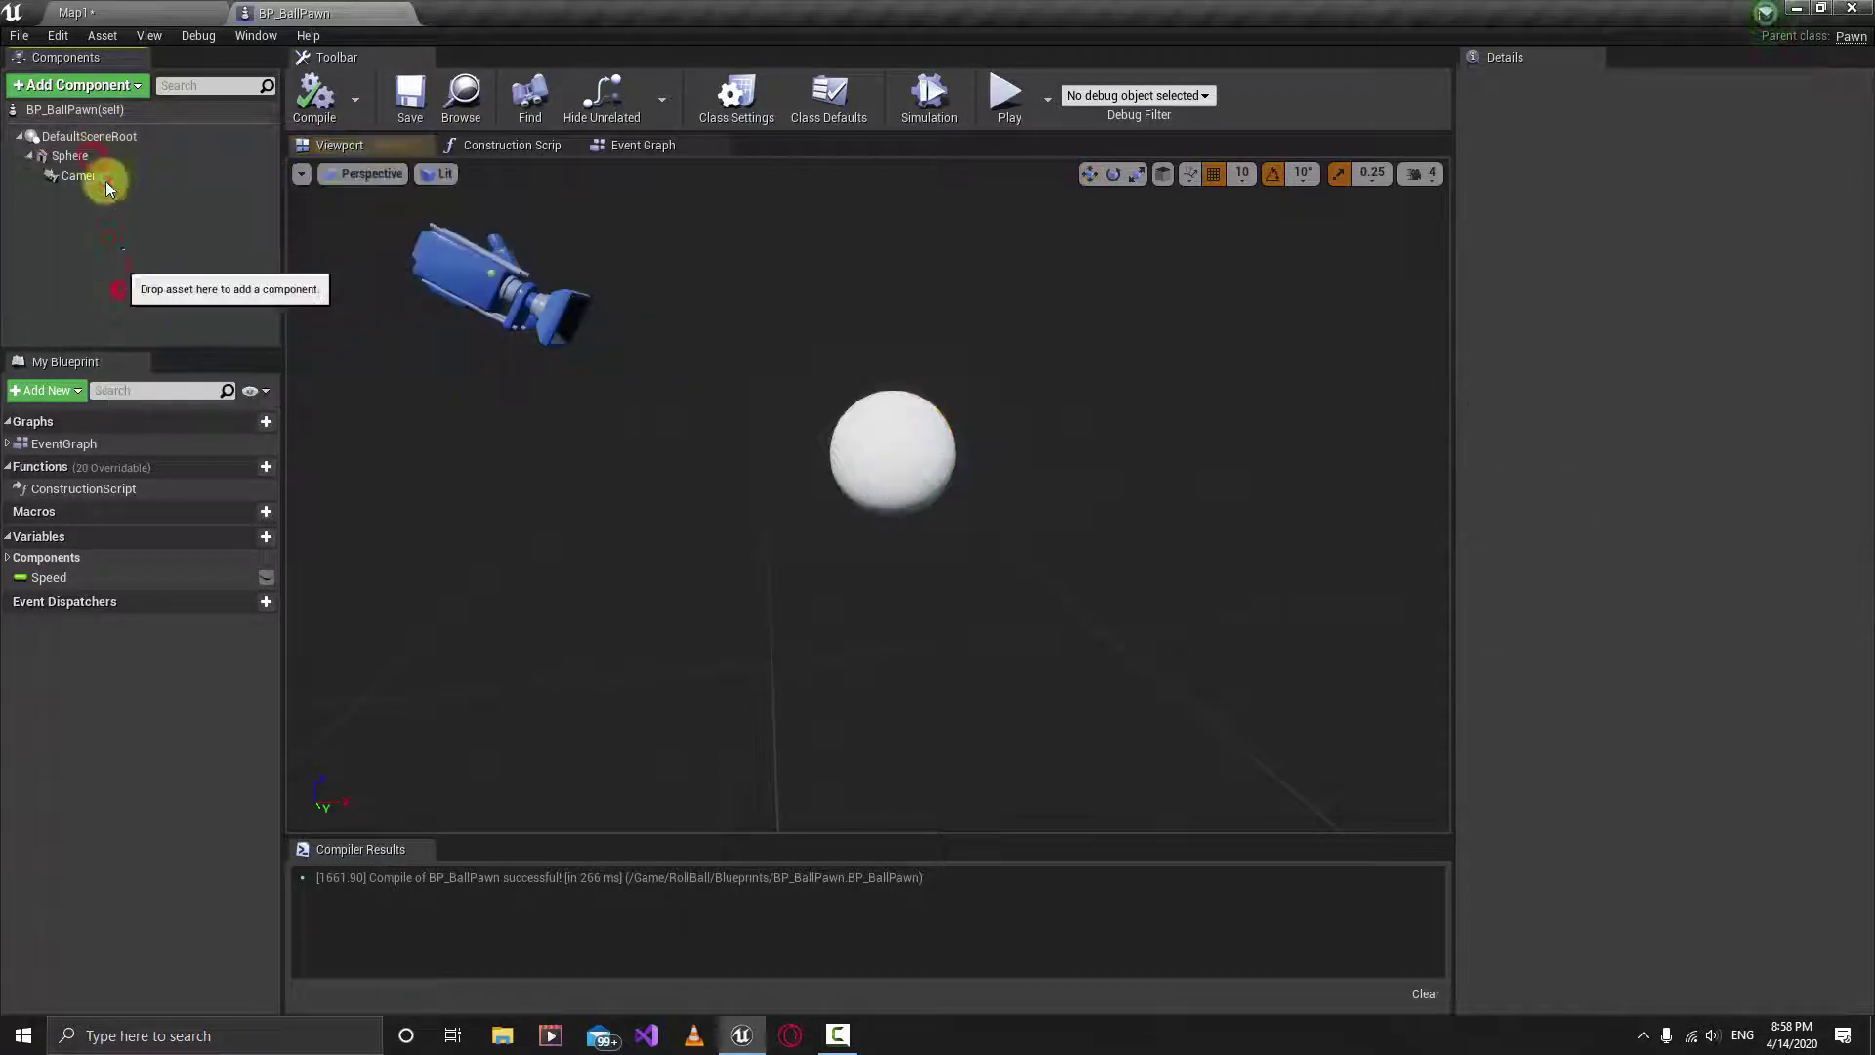
pyautogui.click(78, 85)
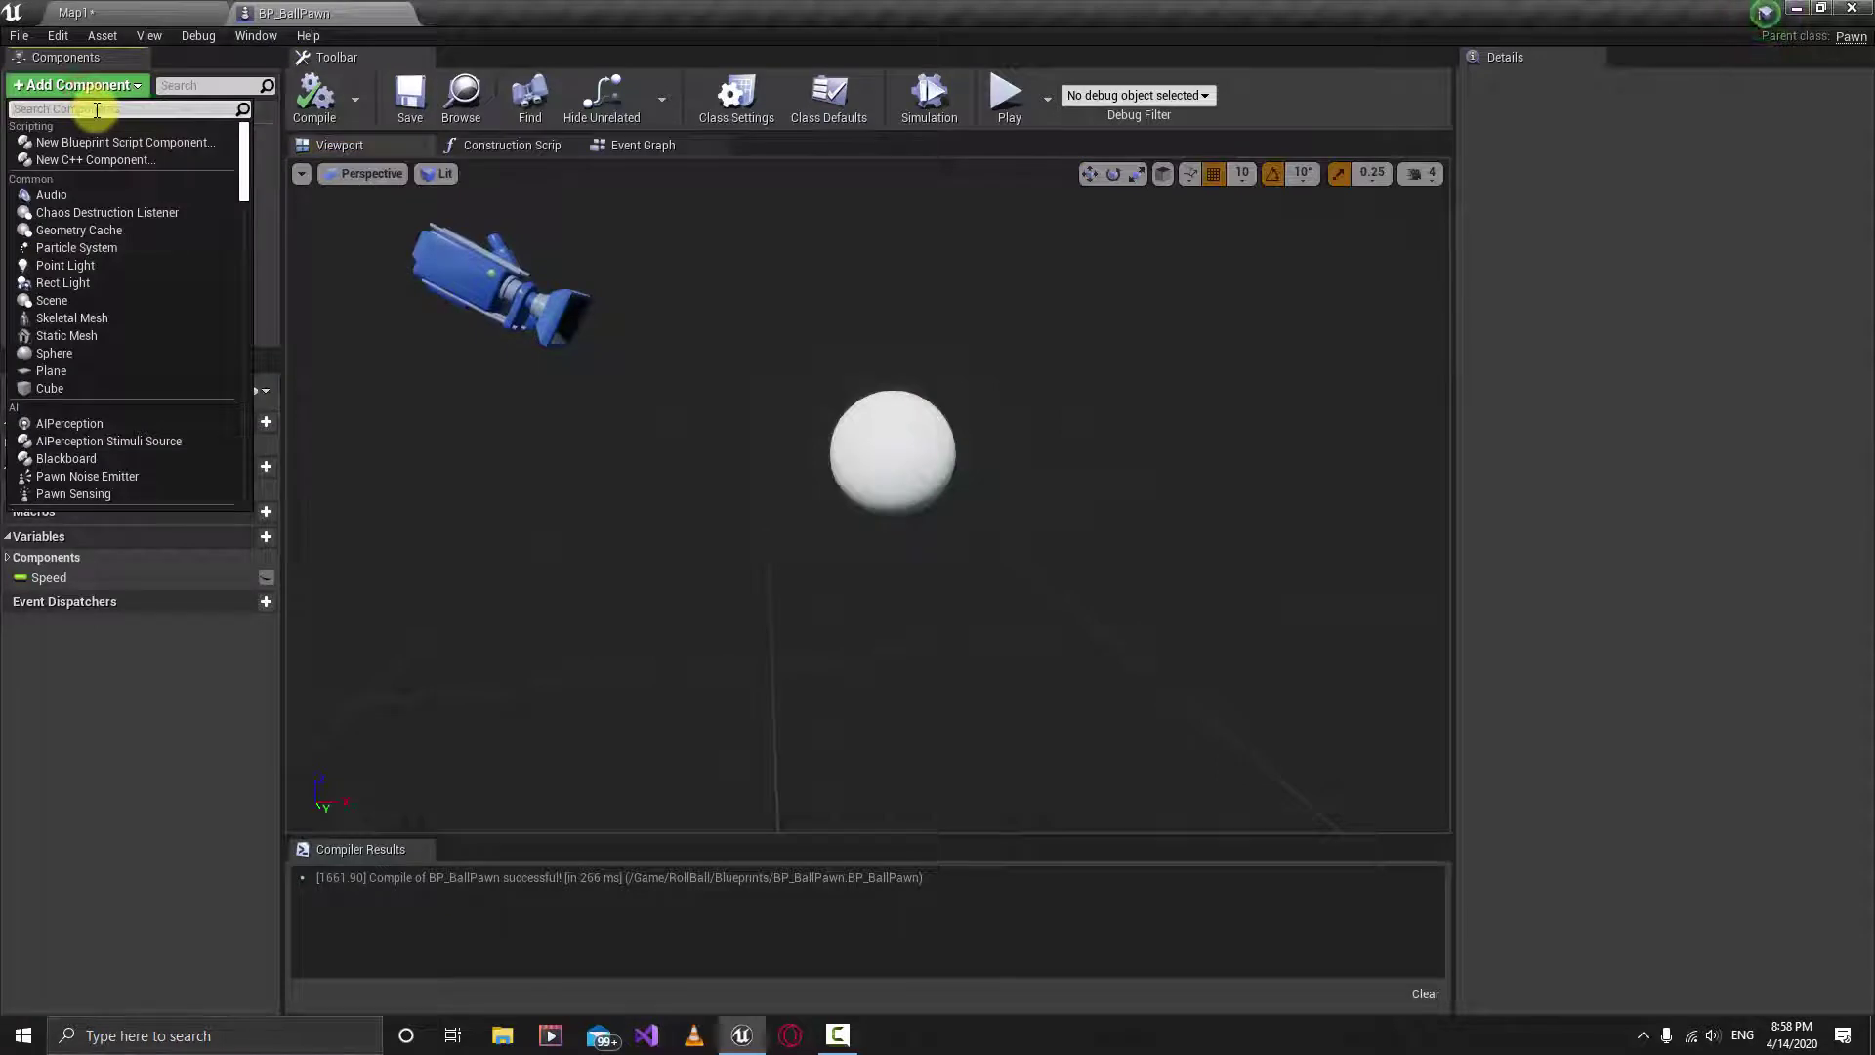
pyautogui.write('spring')
pyautogui.press('Return')
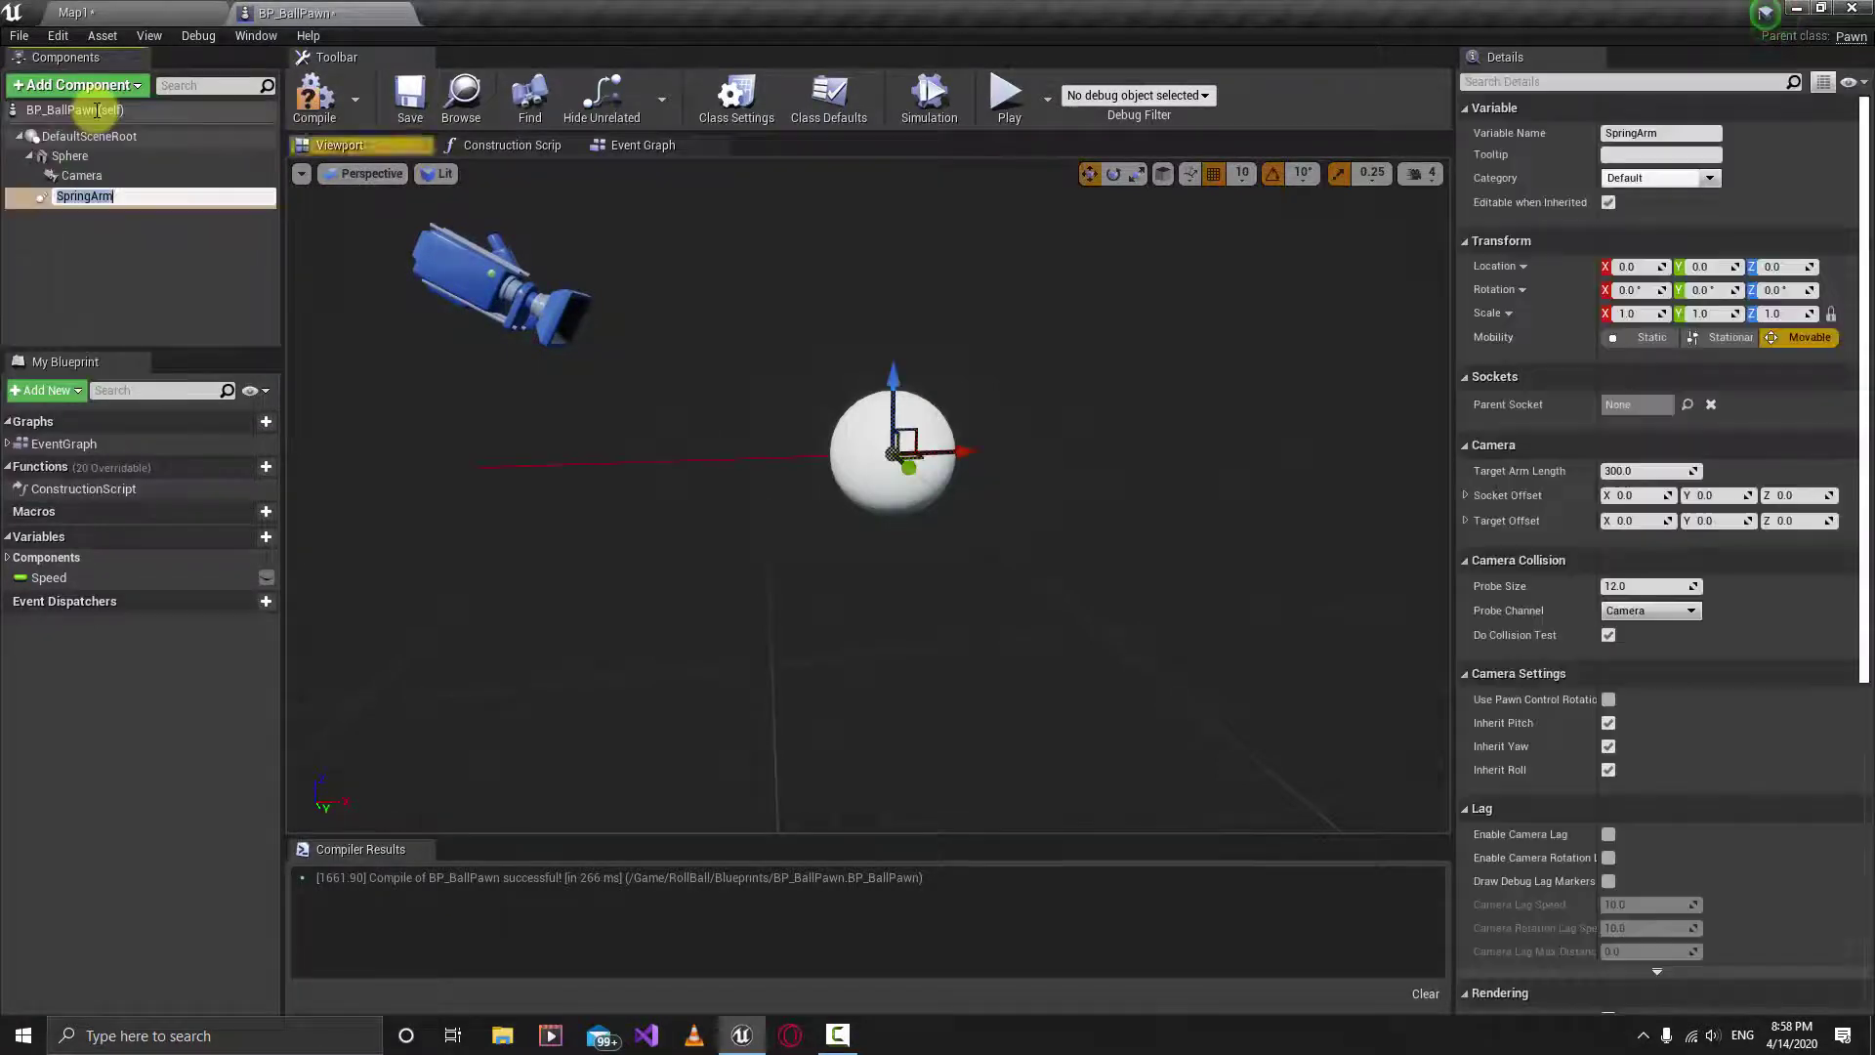
pyautogui.click(149, 225)
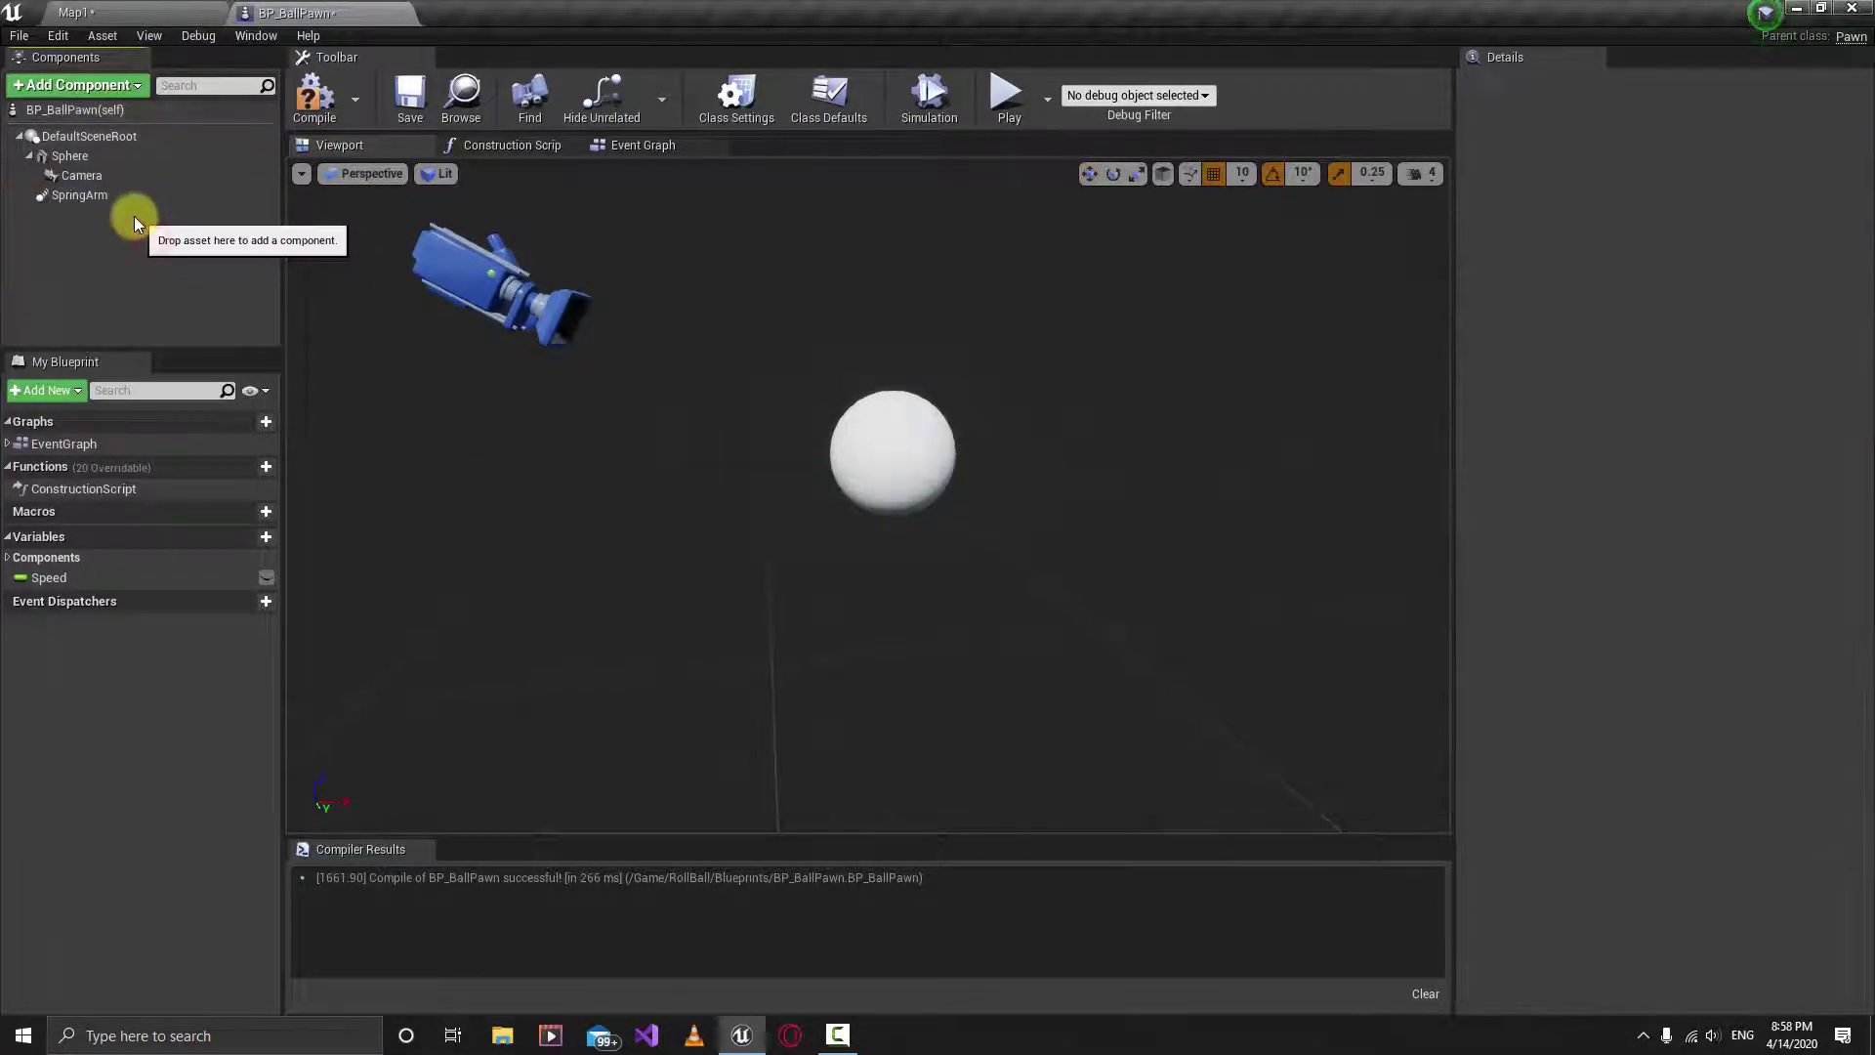
pyautogui.click(81, 178)
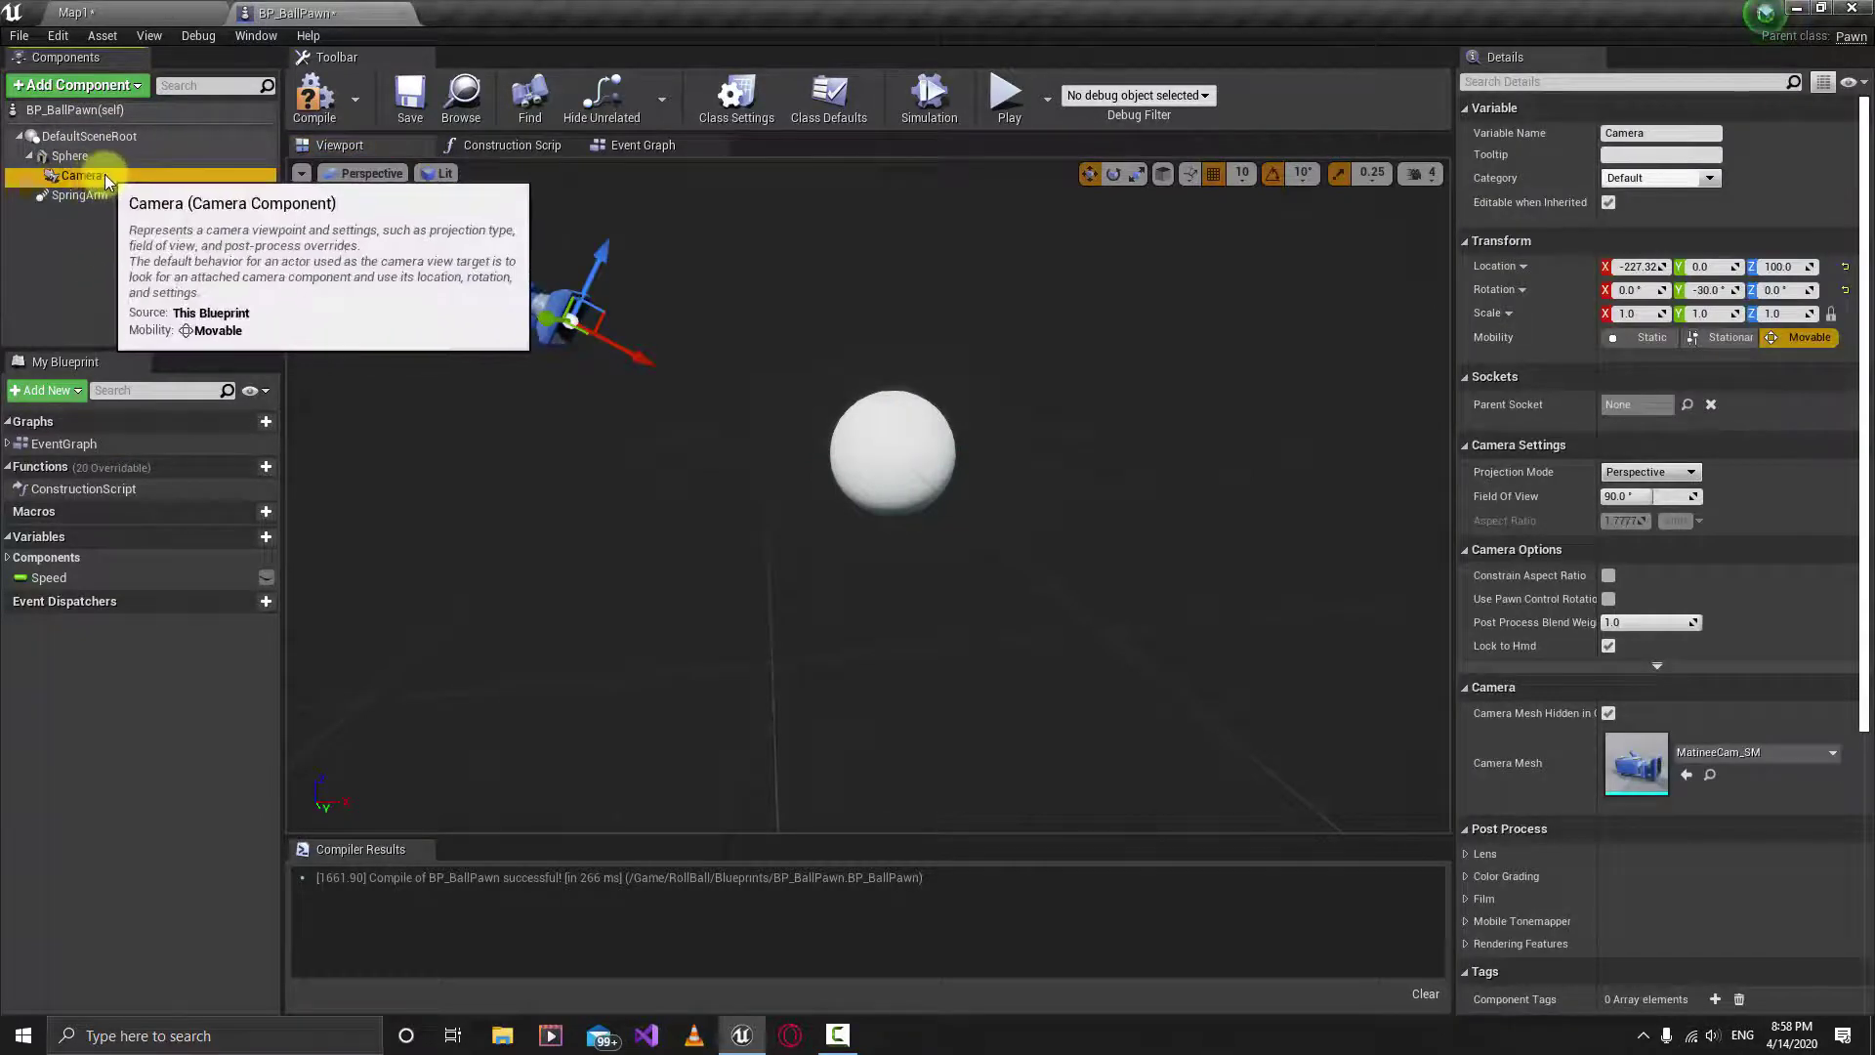
pyautogui.moveTo(103, 174); pyautogui.dragTo(104, 195)
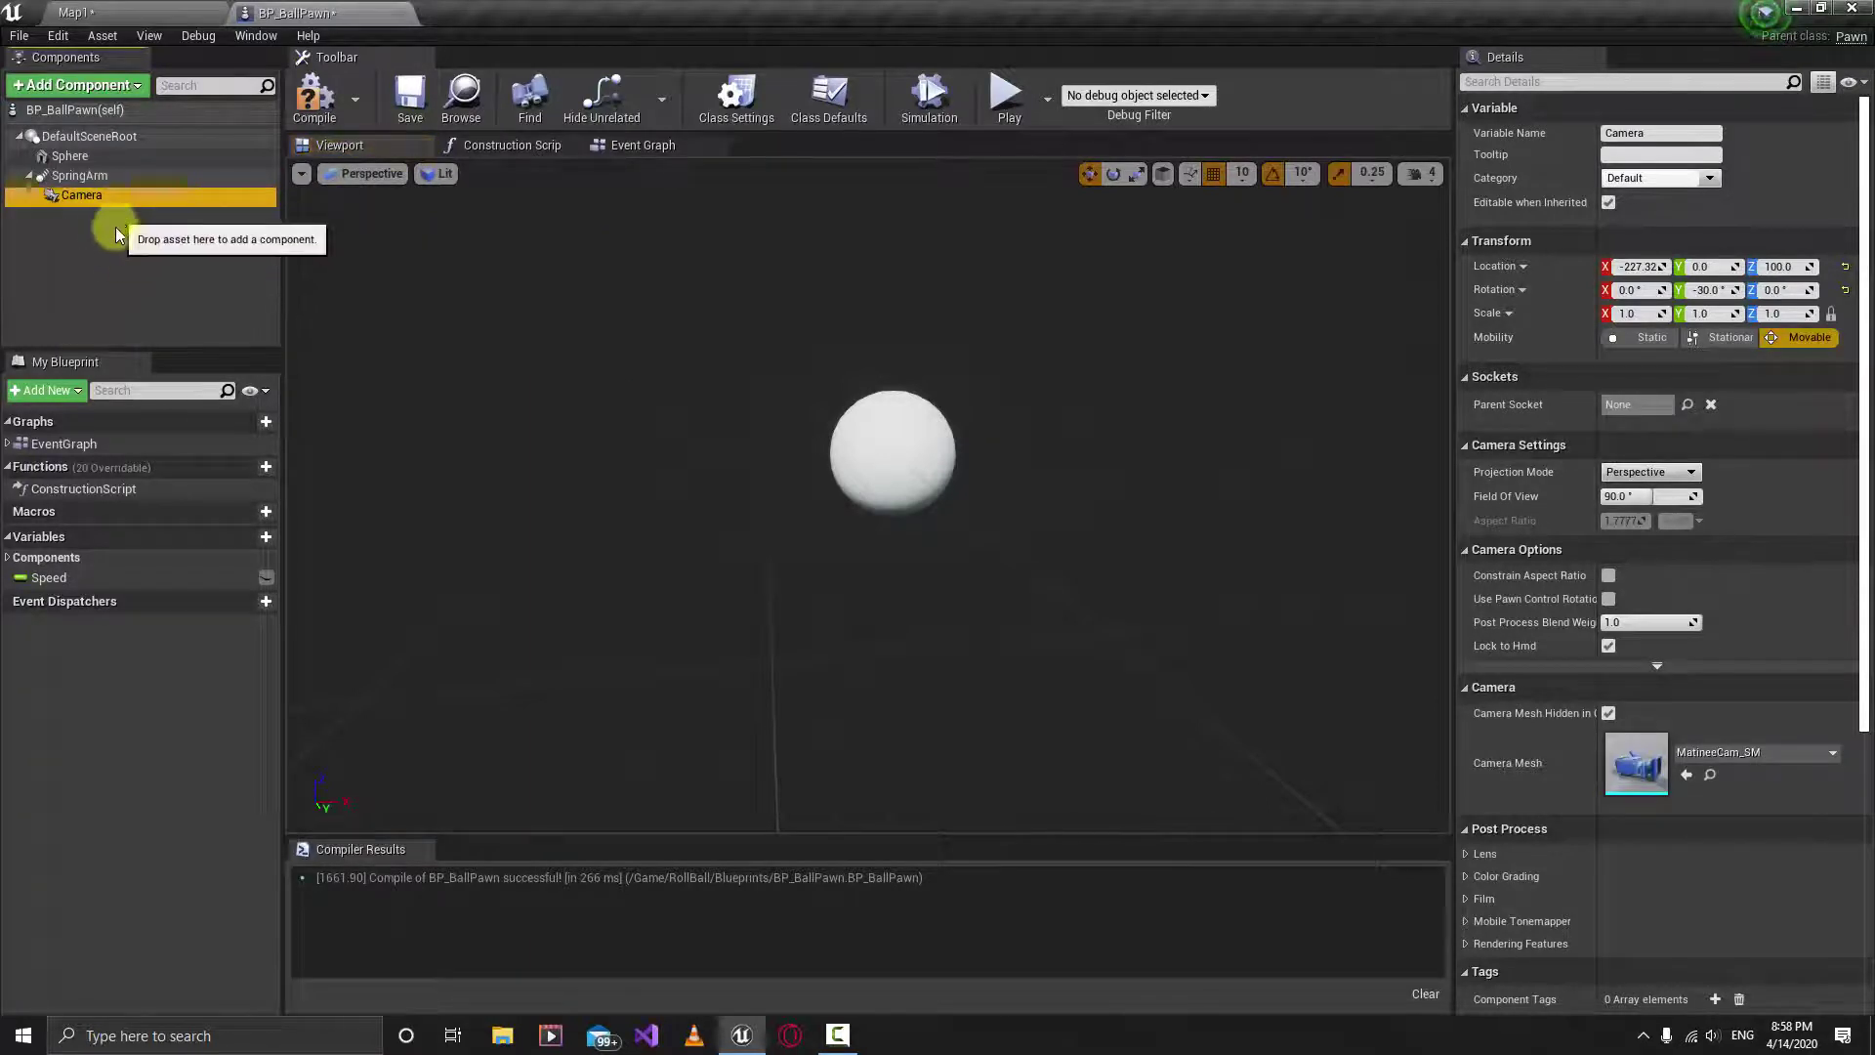
# Step: Attach the Spring Arm with its Camera to the Sphere component and reset the Camera's location and rotation to their defaults
pyautogui.click(115, 237)
pyautogui.moveTo(107, 178); pyautogui.dragTo(98, 156)
pyautogui.click(144, 236)
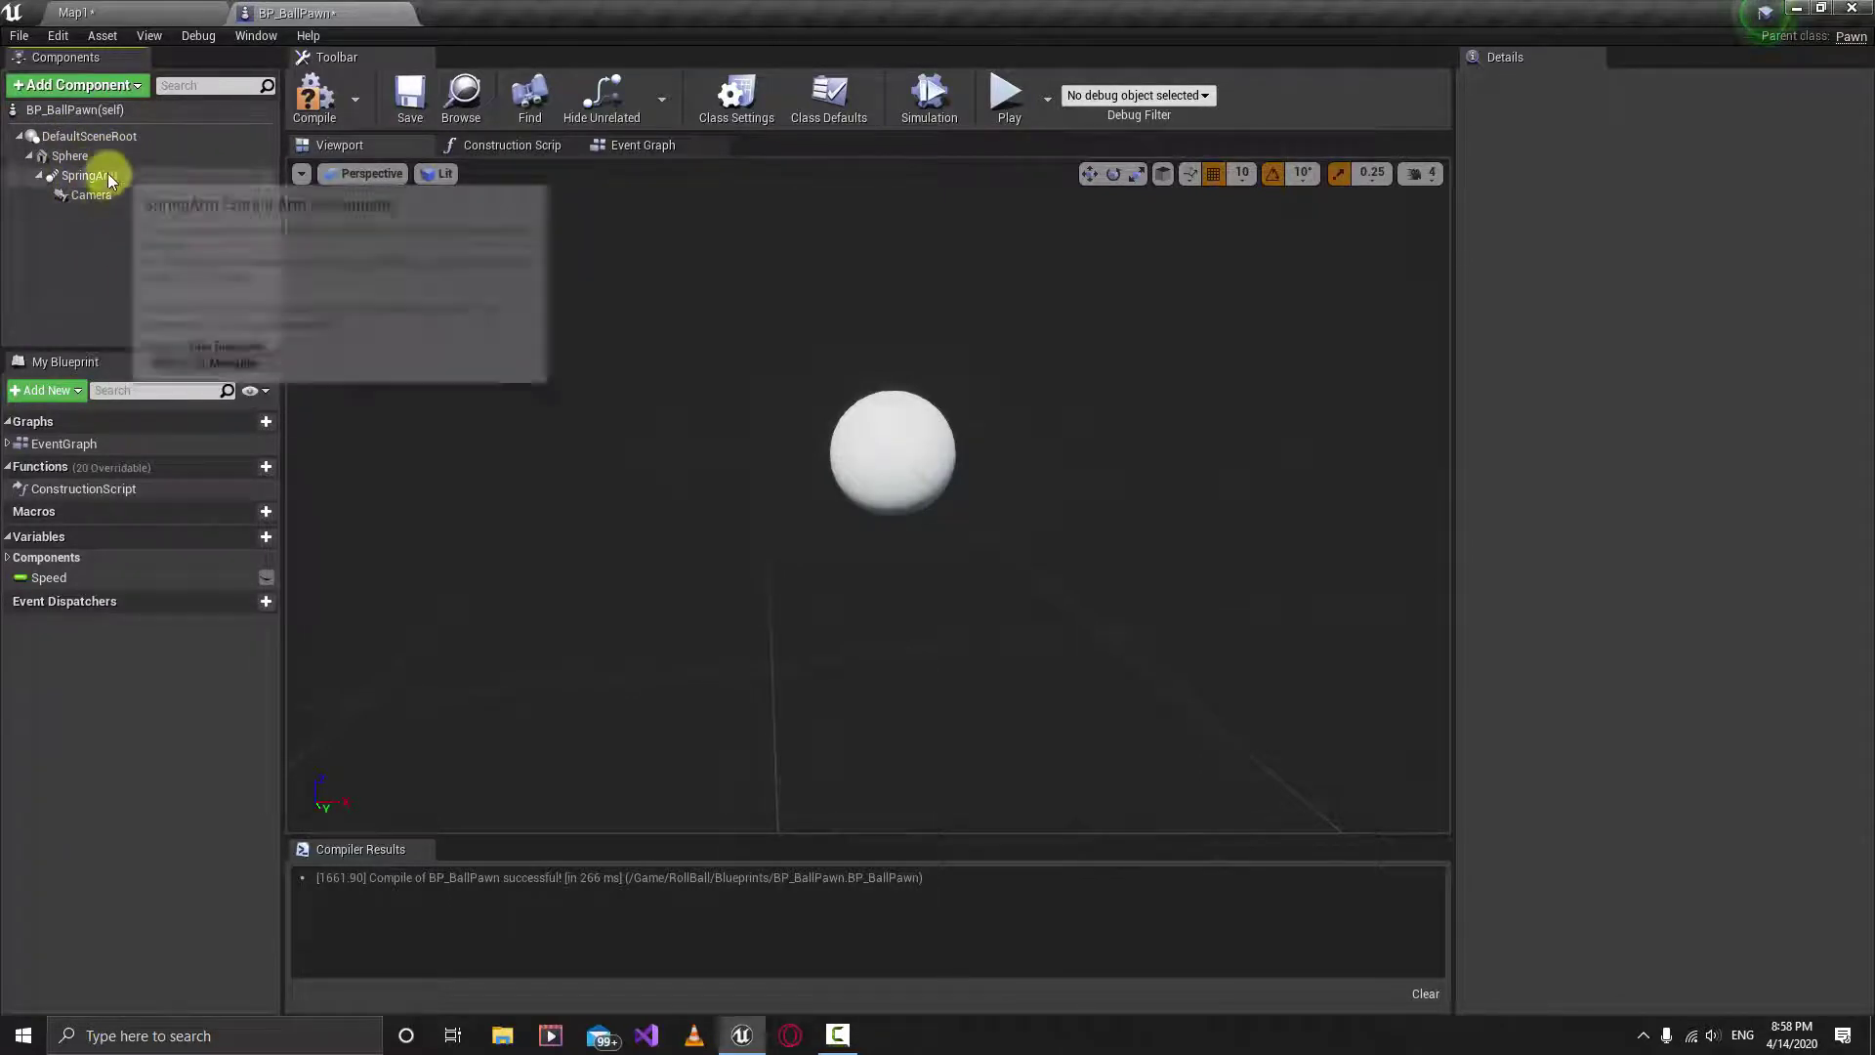
pyautogui.click(103, 175)
pyautogui.click(146, 193)
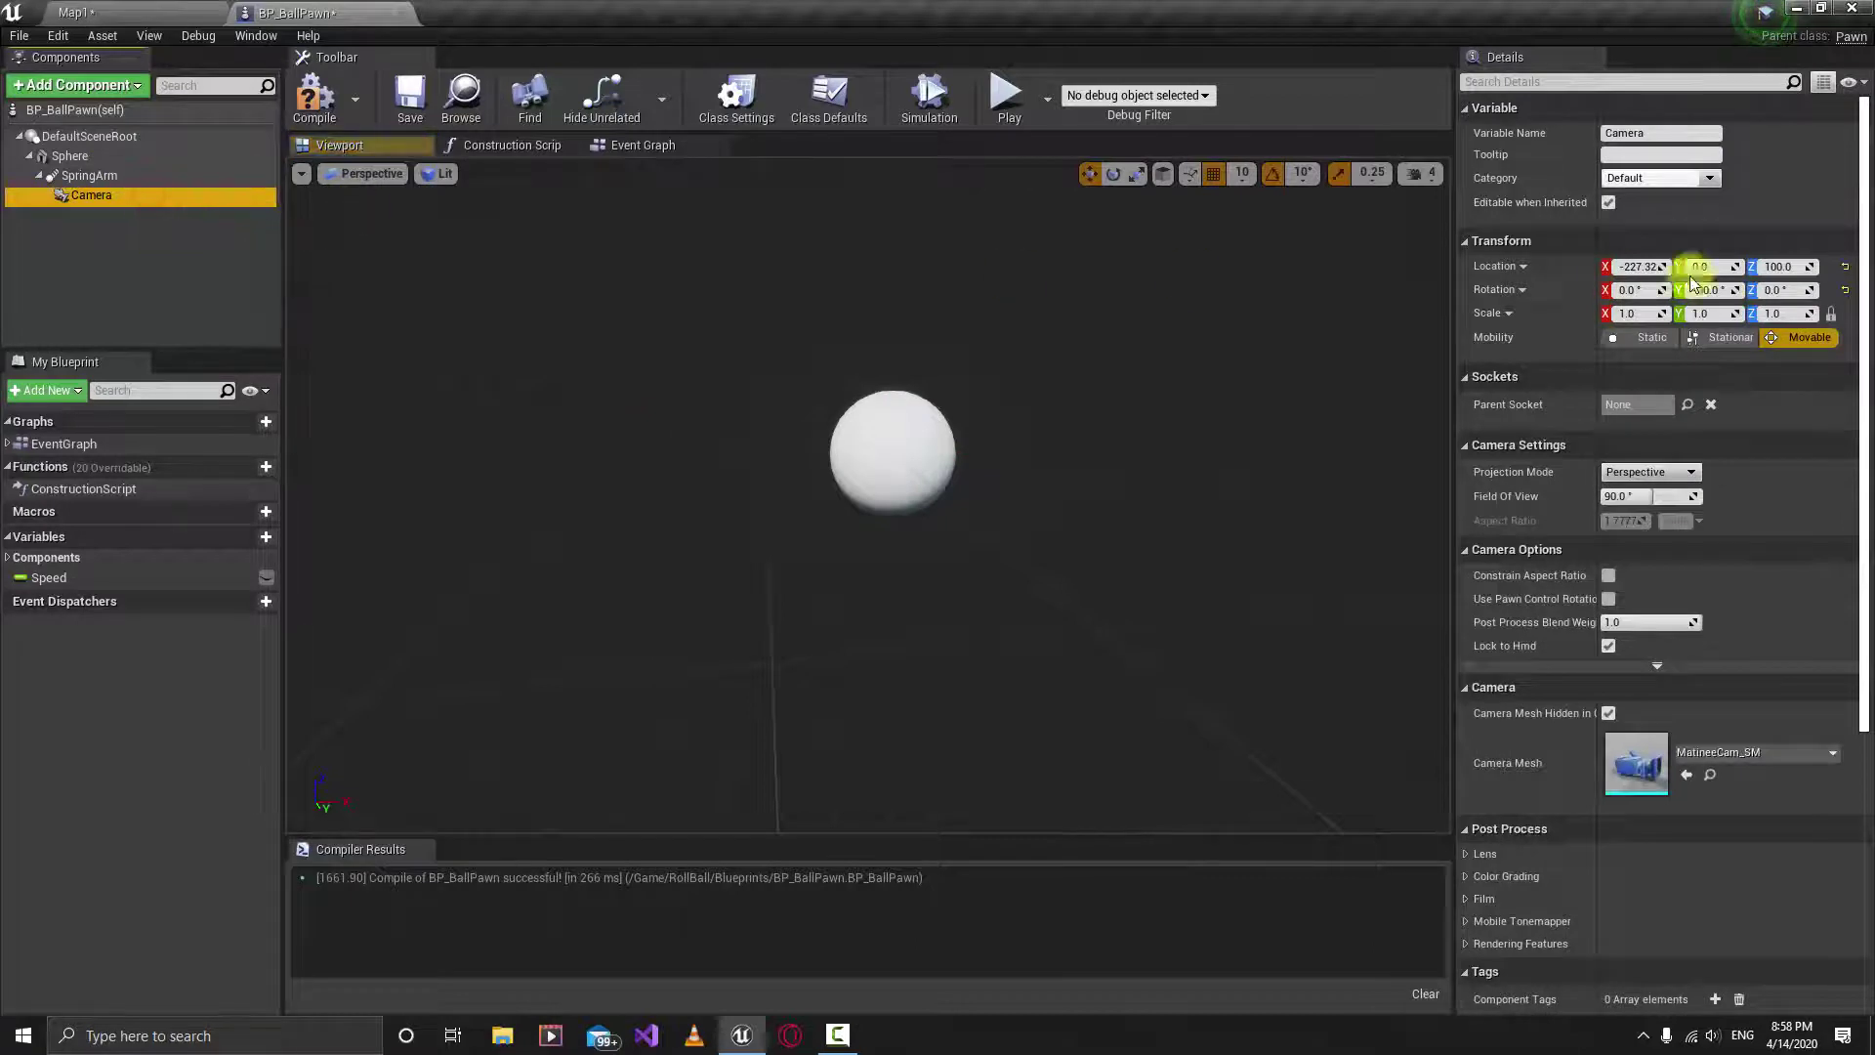
pyautogui.click(1843, 267)
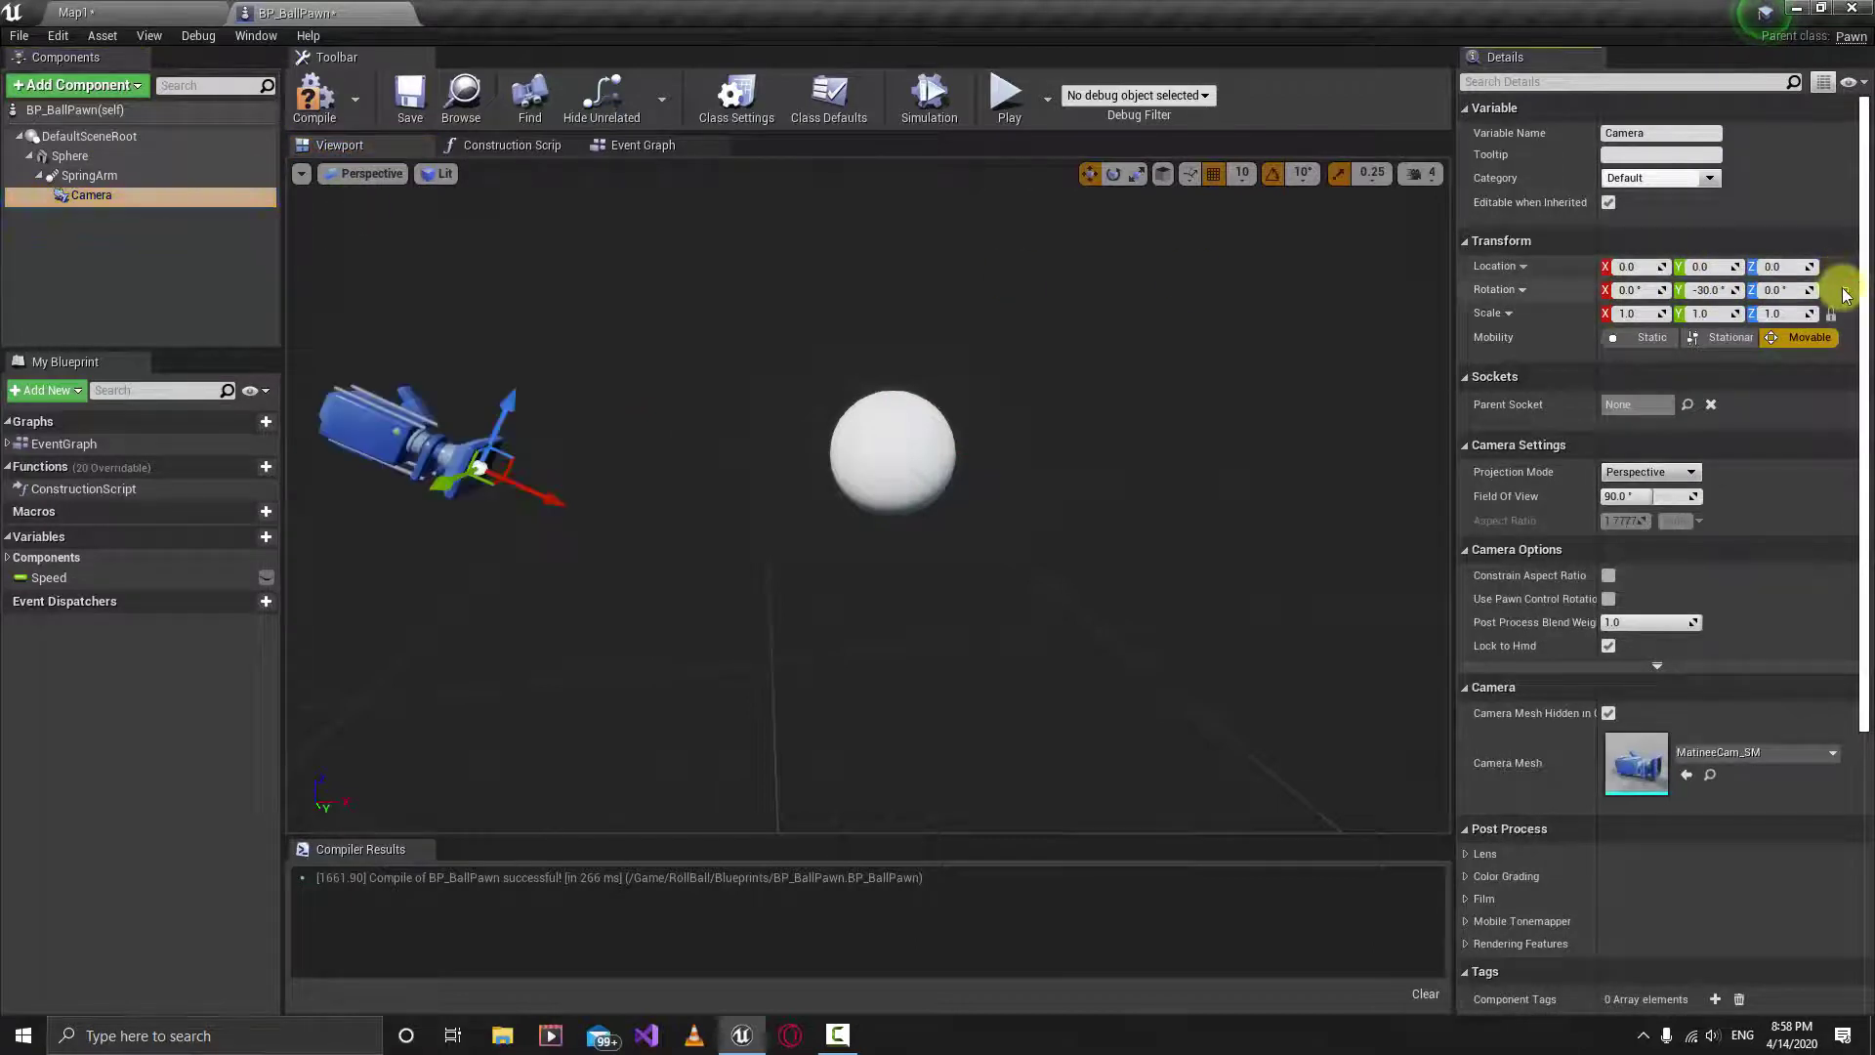
pyautogui.click(1843, 291)
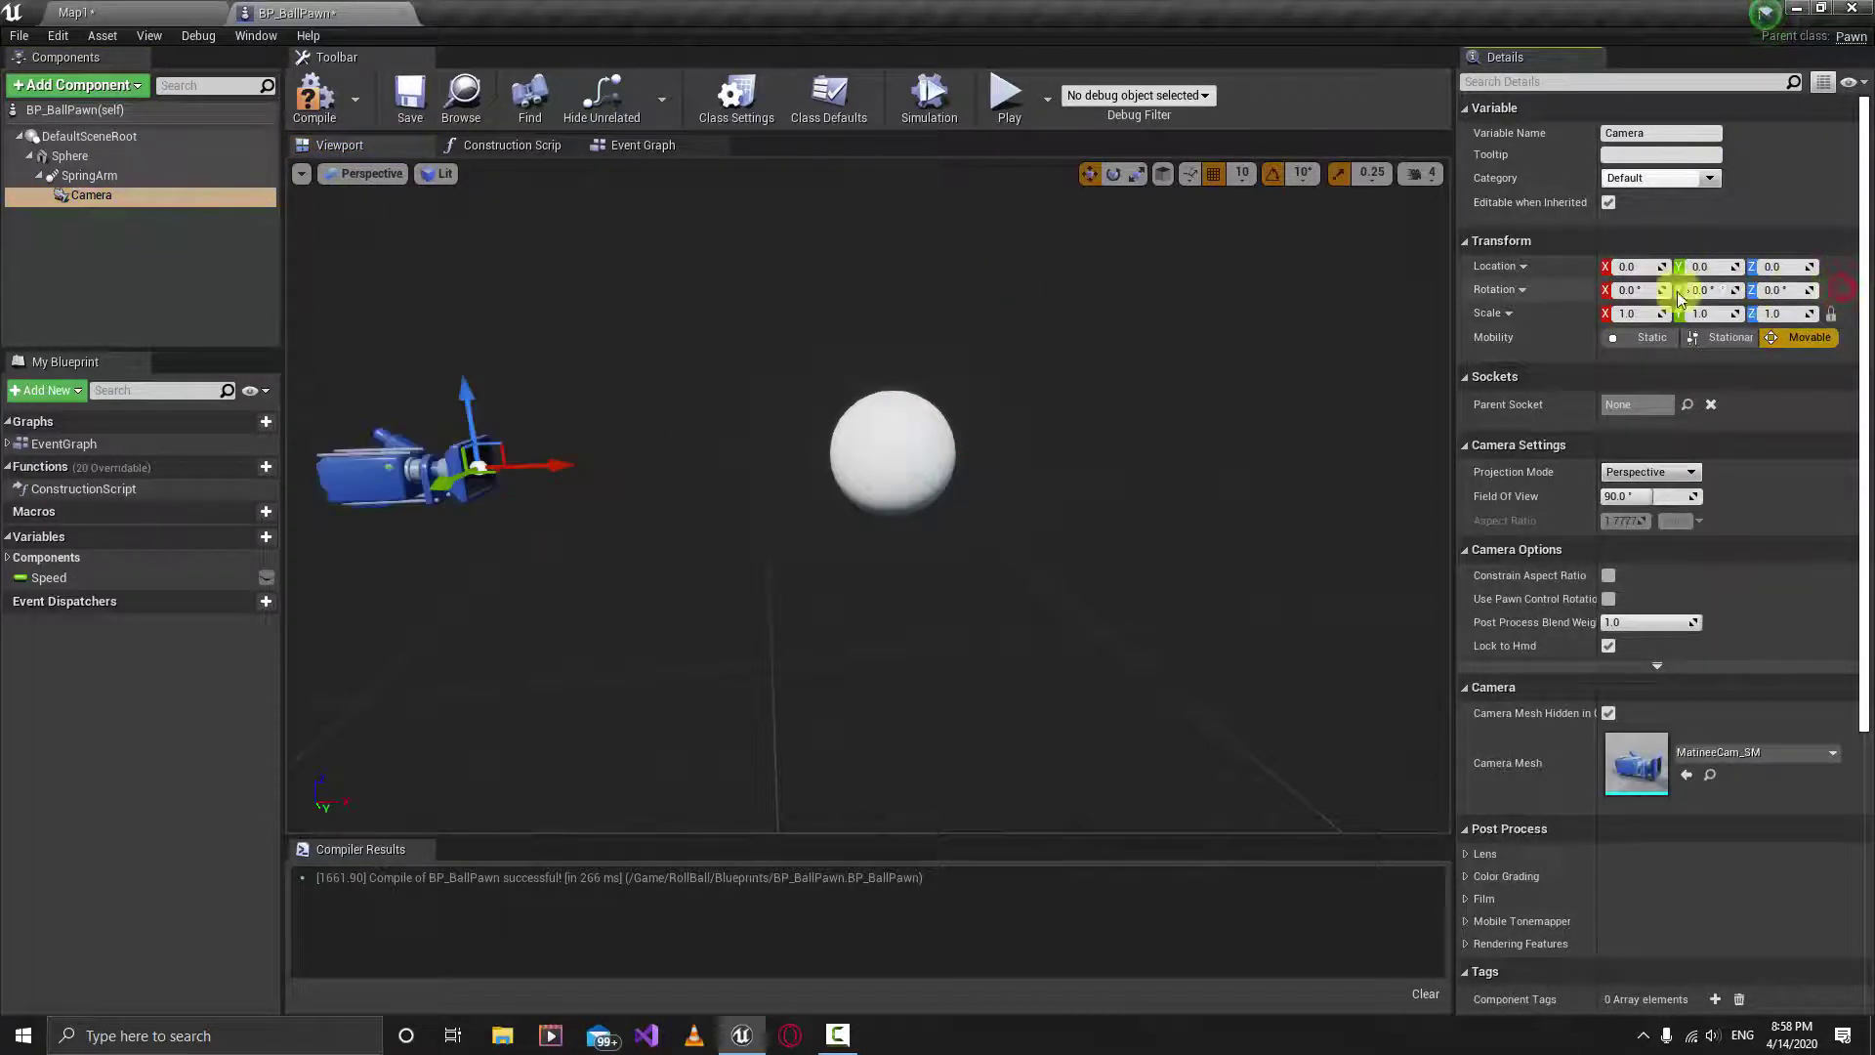
# Step: Set the Spring Arm's pitch rotation to -30° and compile the blueprint
pyautogui.click(109, 176)
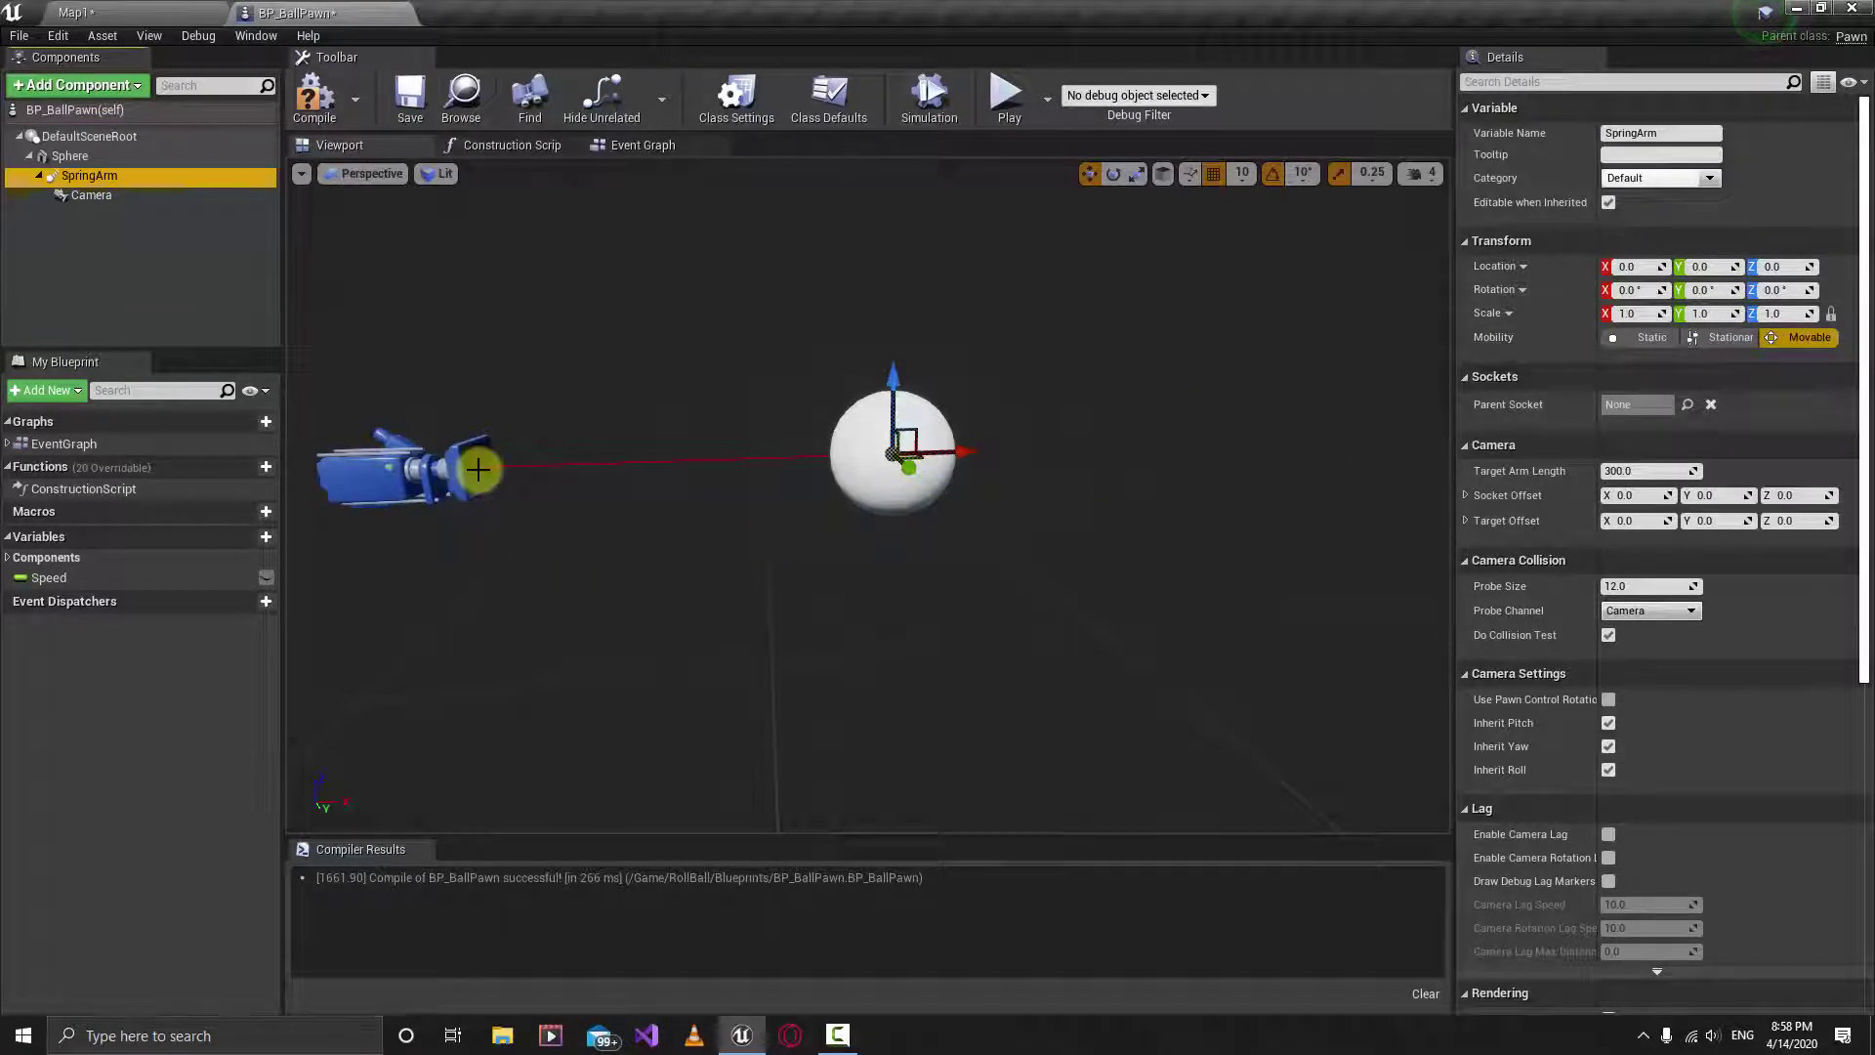
pyautogui.moveTo(1698, 293); pyautogui.dragTo(1703, 293)
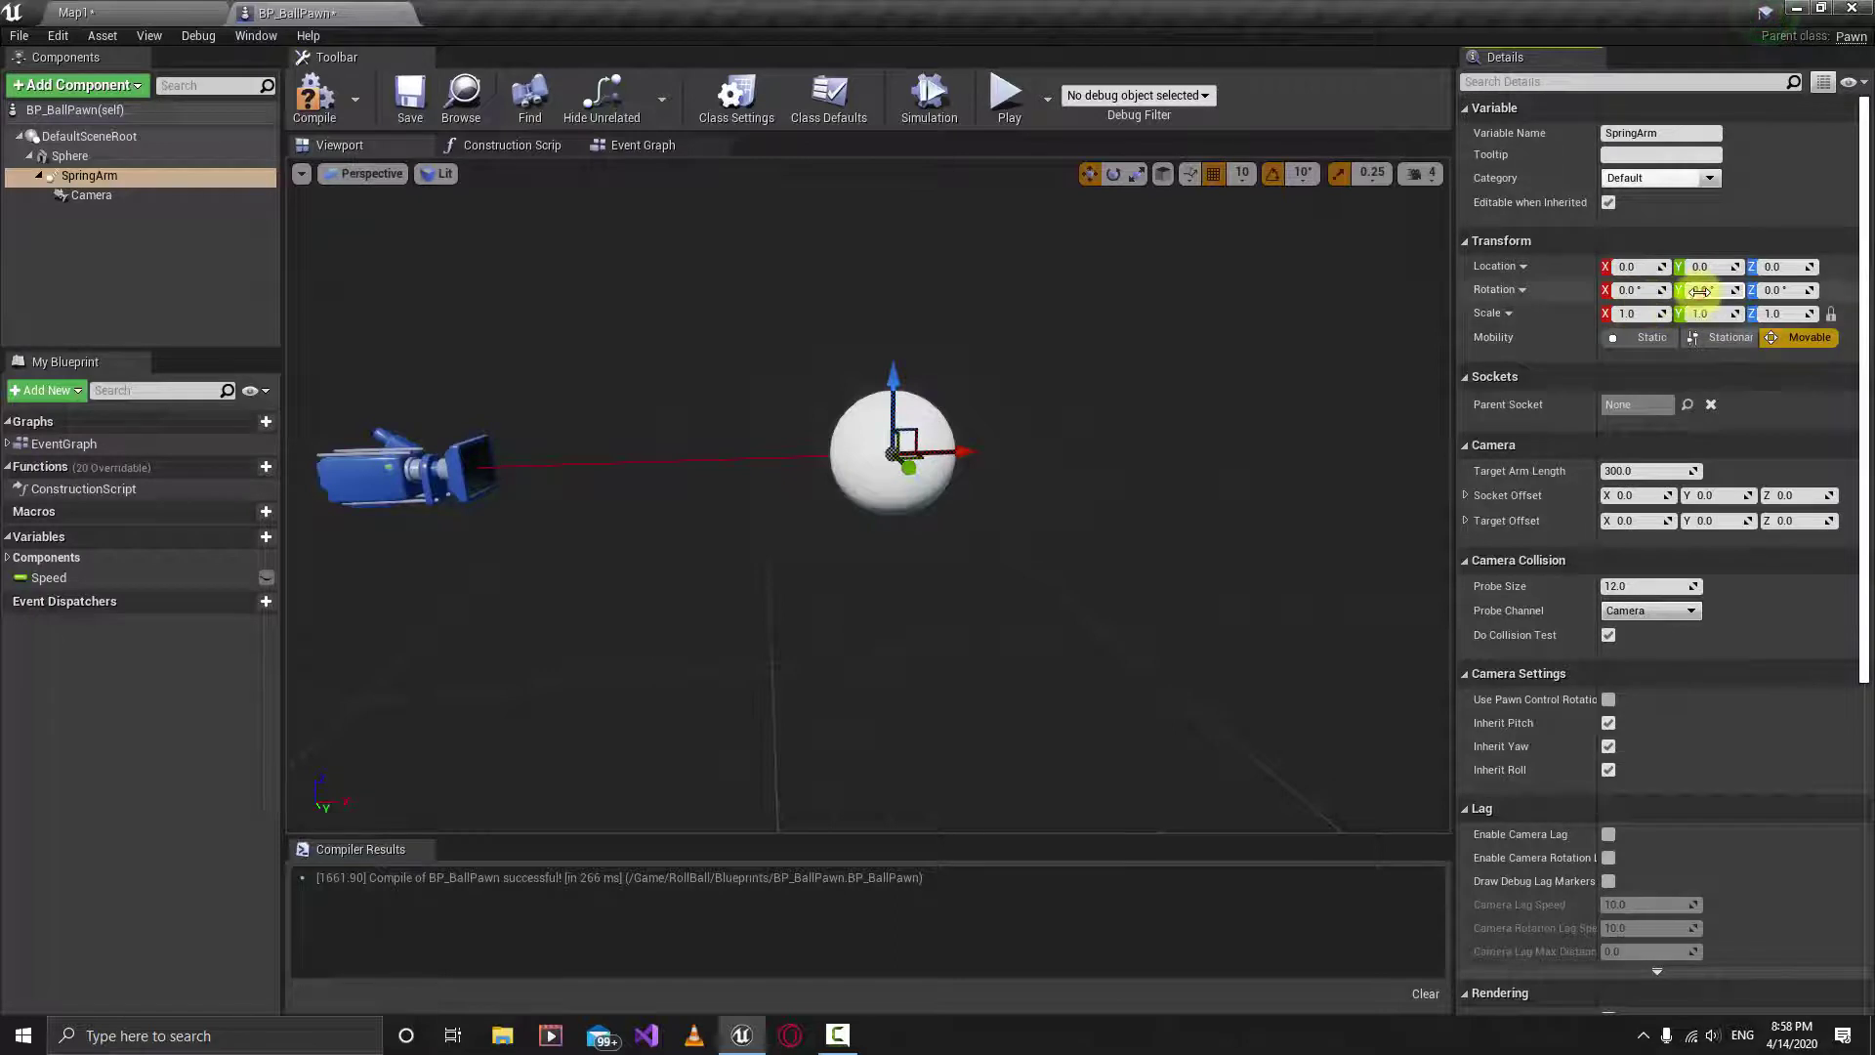
pyautogui.click(1711, 291)
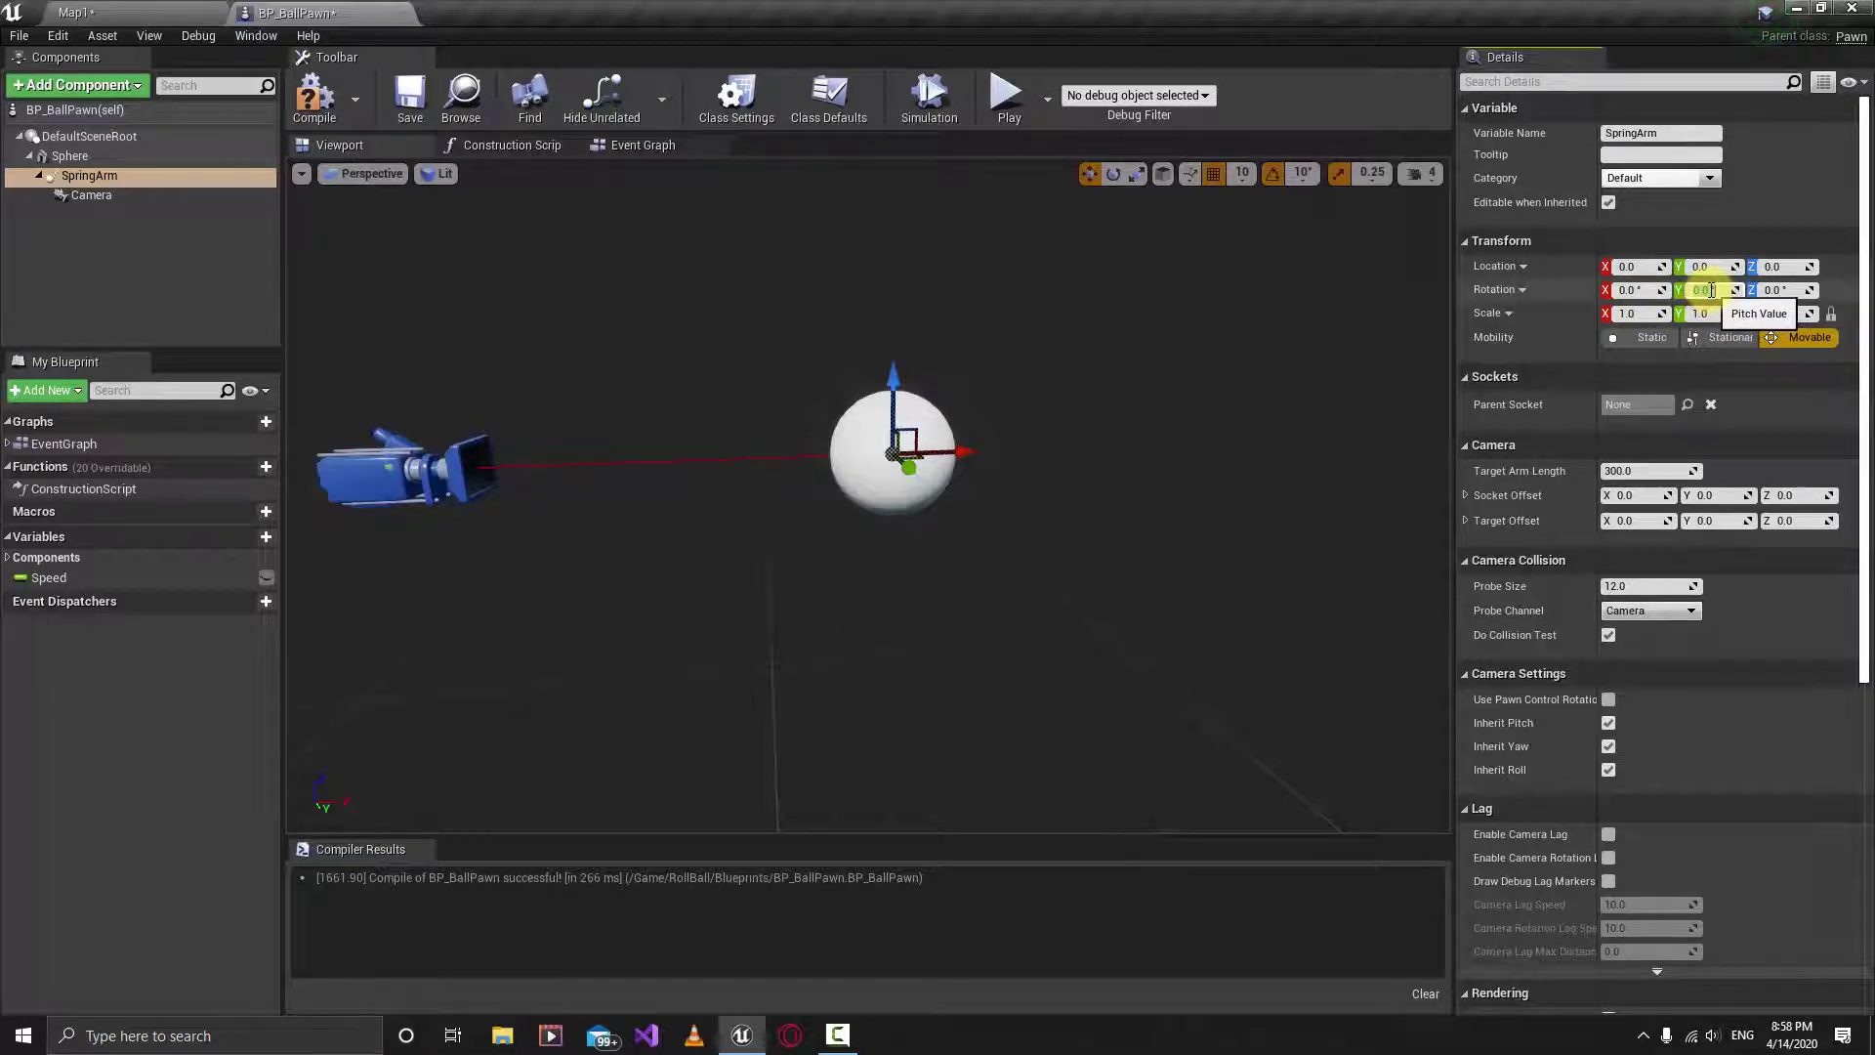
pyautogui.press('Return')
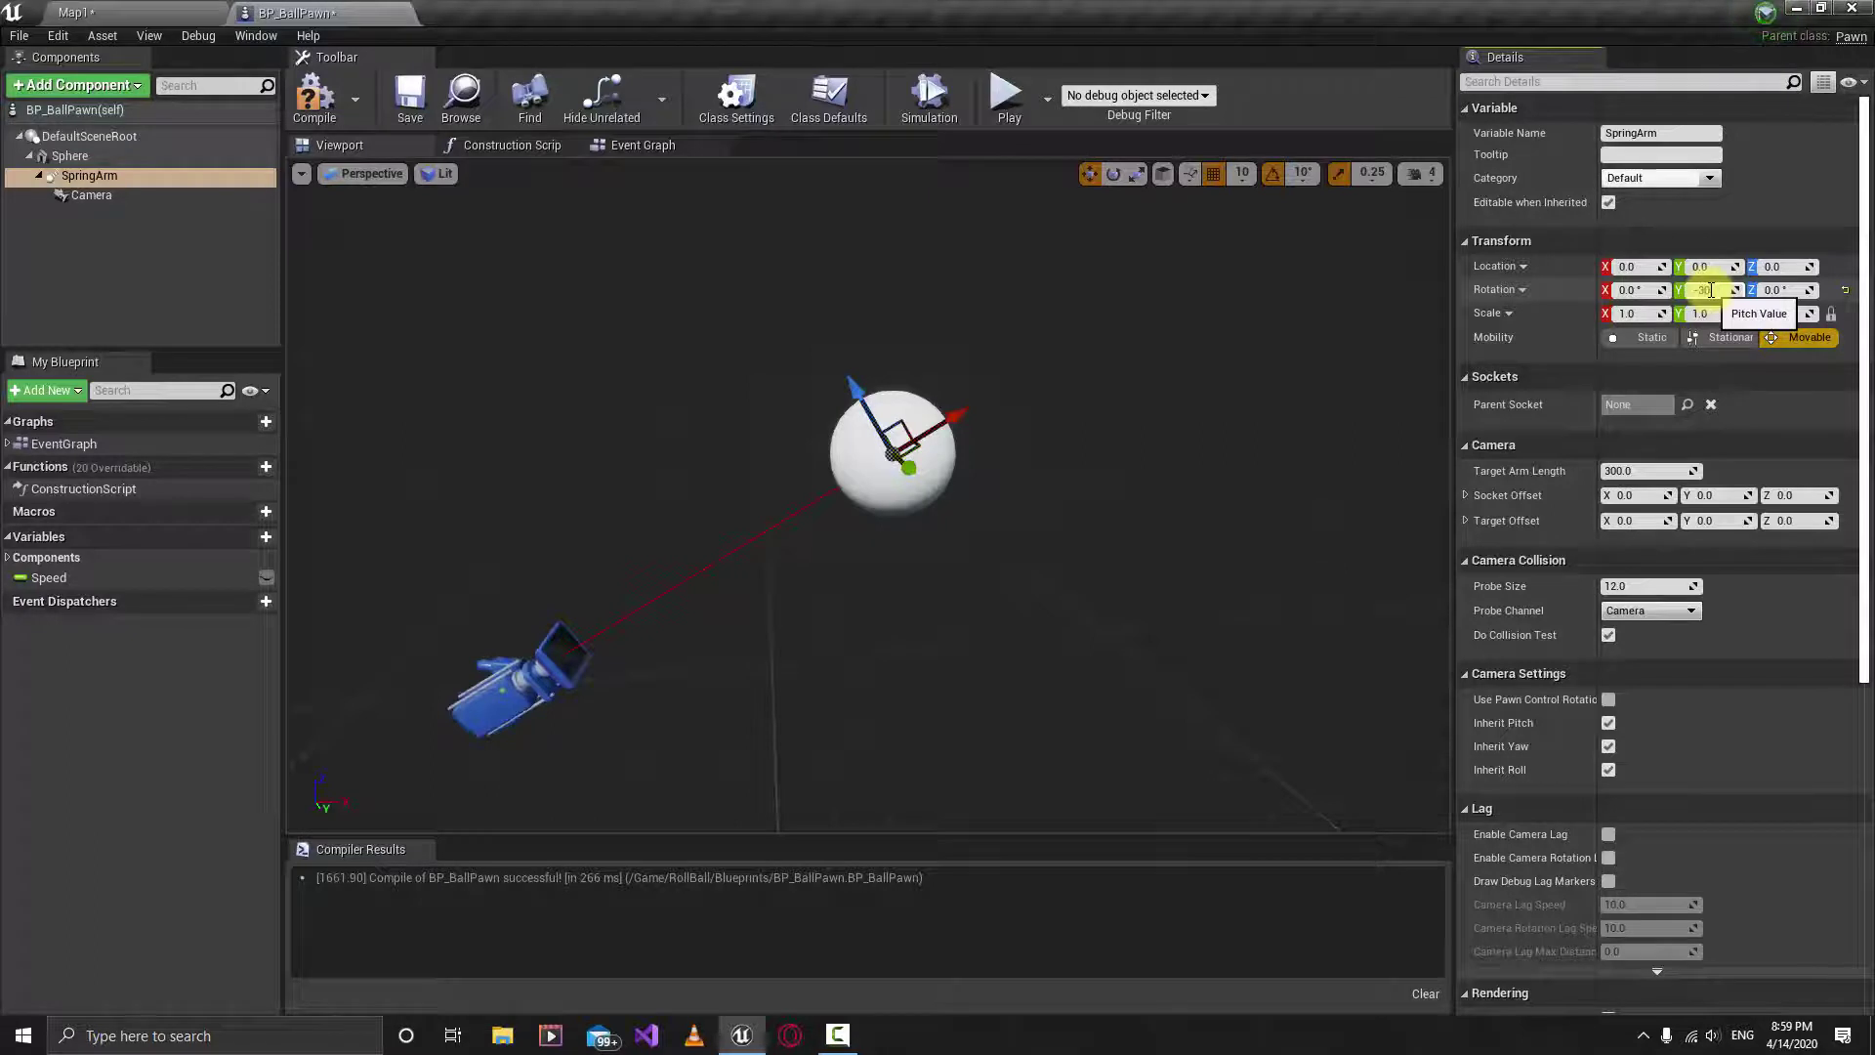
pyautogui.press('Return')
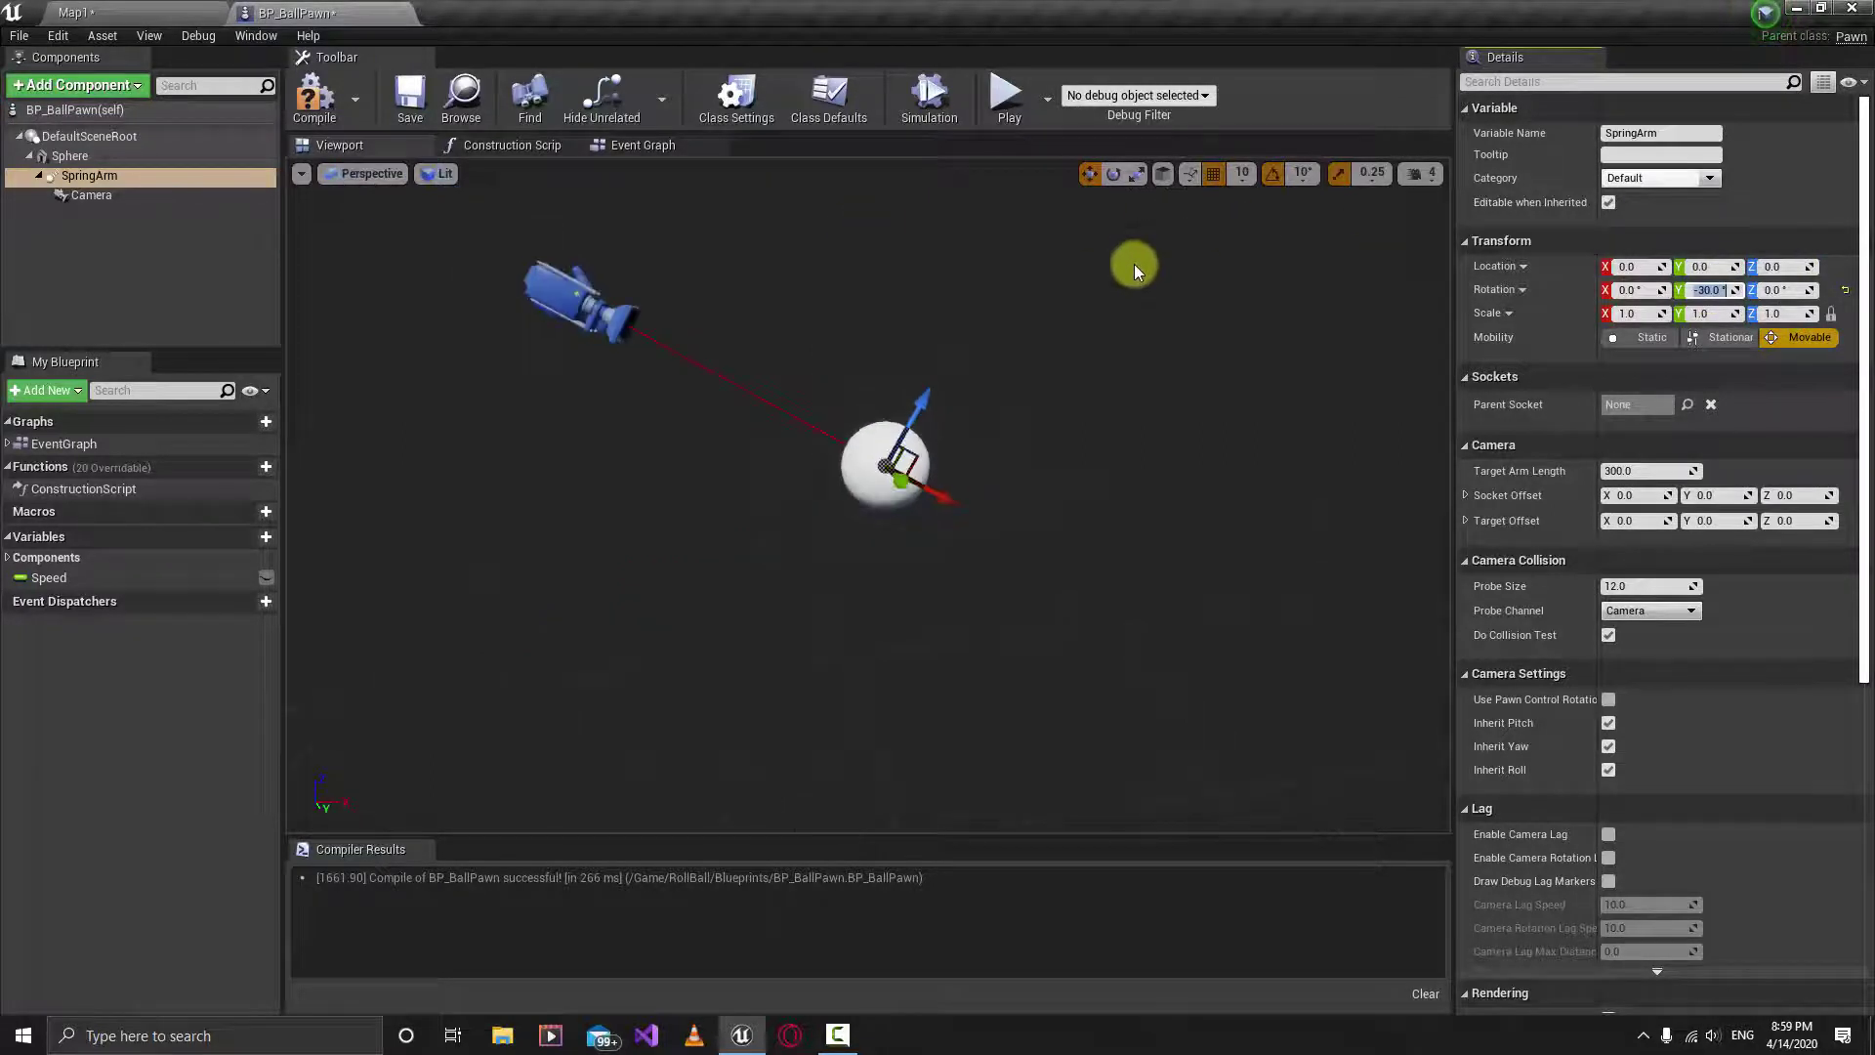
pyautogui.scroll(2, 1135, 272)
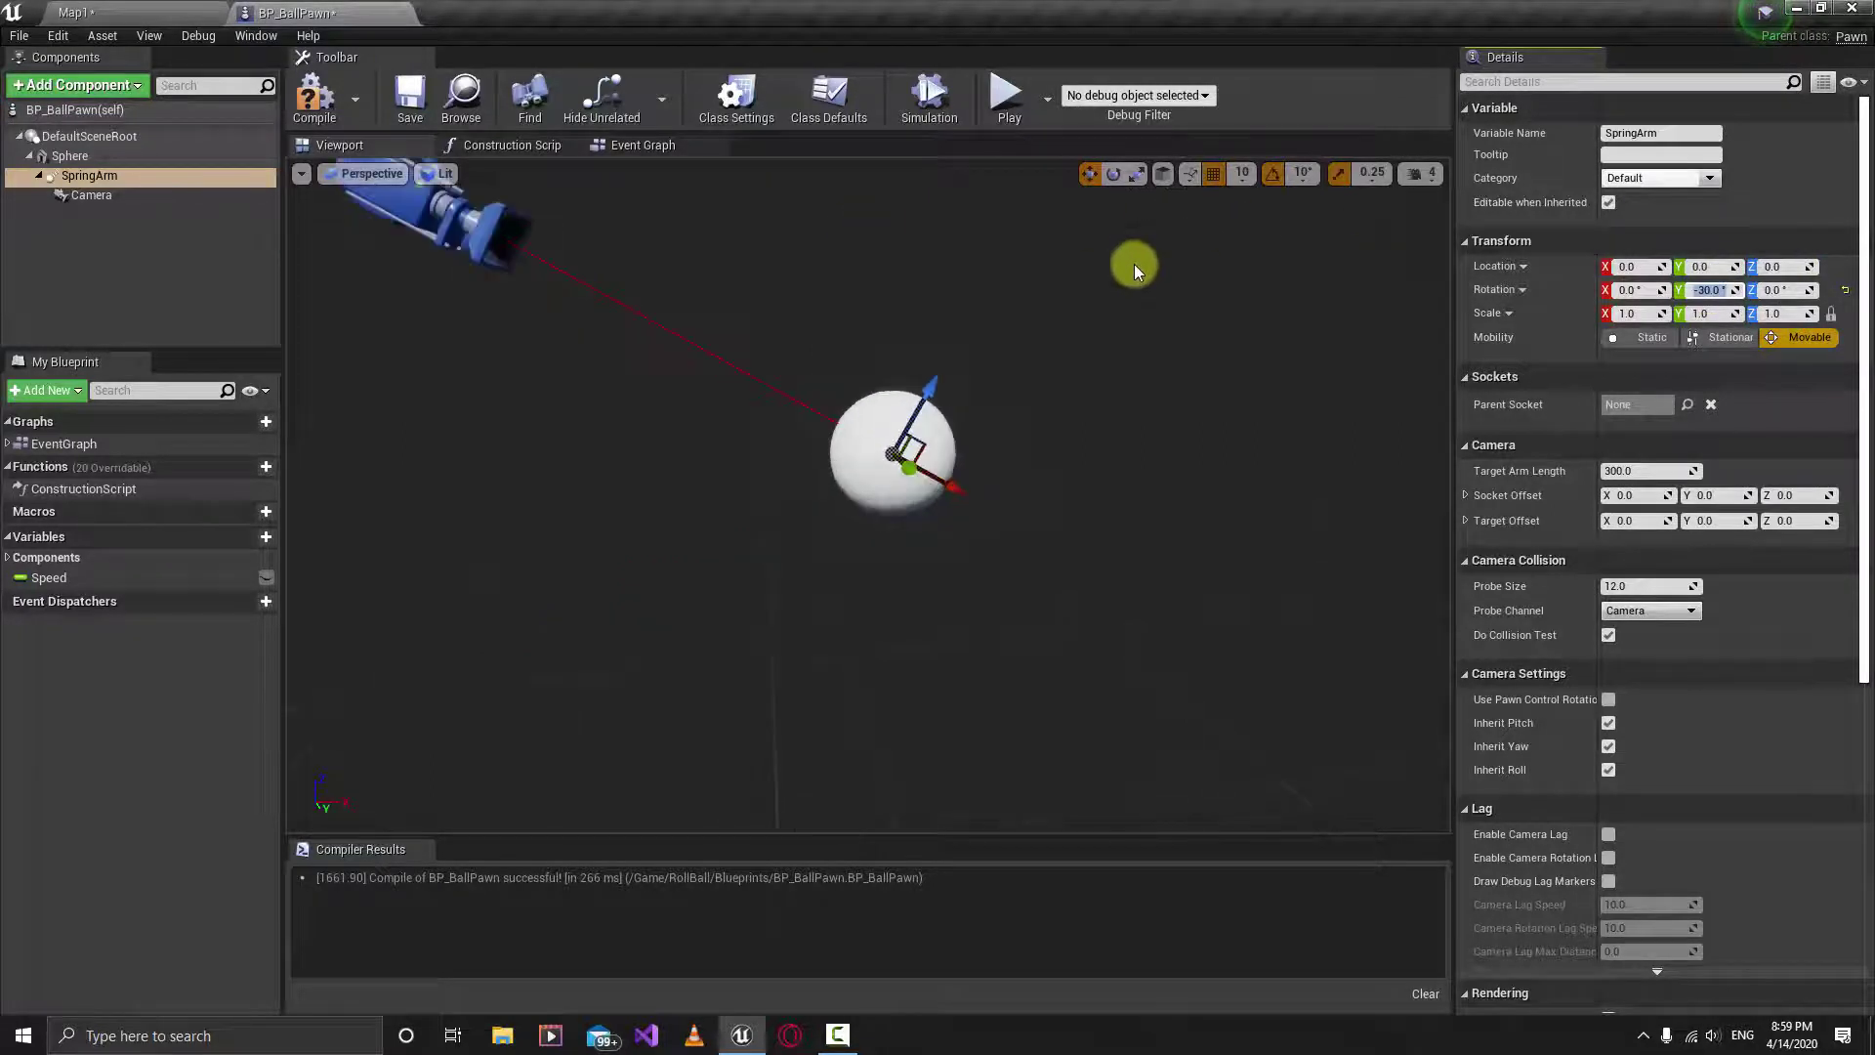
pyautogui.click(314, 96)
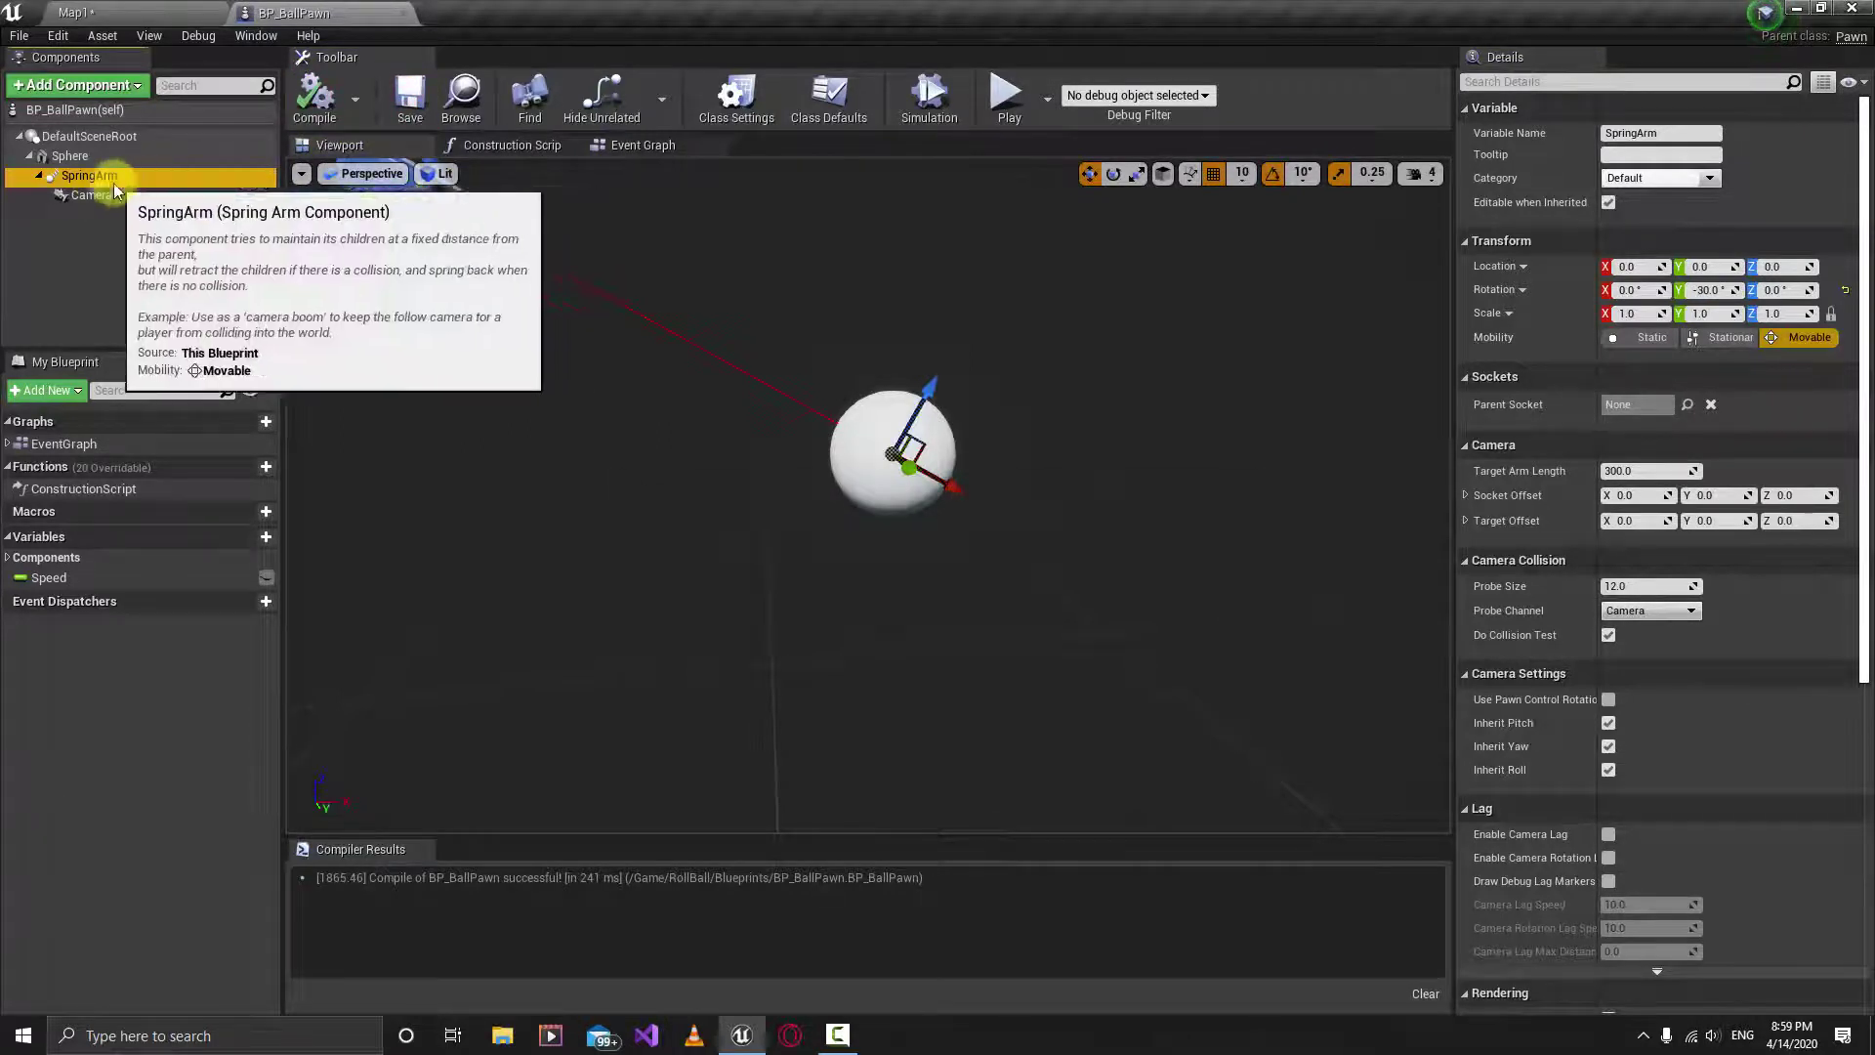
# Step: Disable Inherit Pitch, Inherit Yaw and Inherit Roll on the Spring Arm and enable its camera lag
pyautogui.scroll(-1, 742, 441)
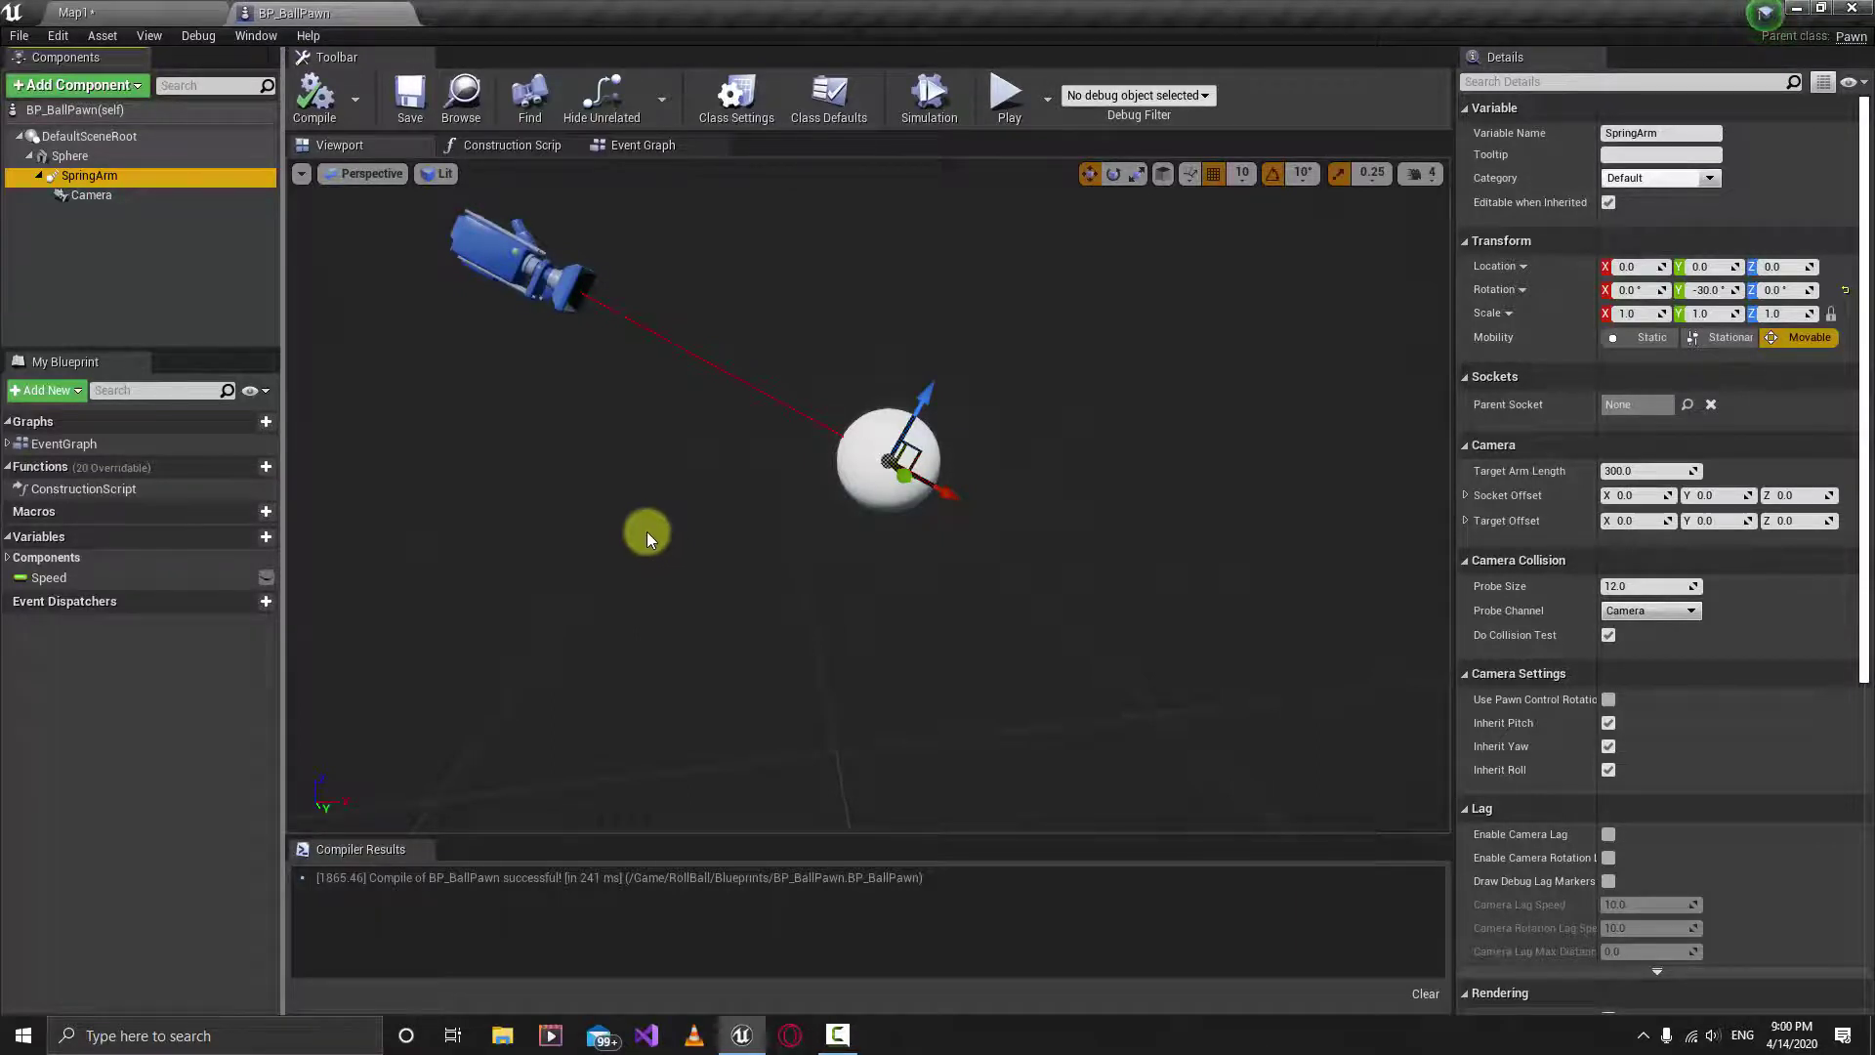
pyautogui.click(1608, 723)
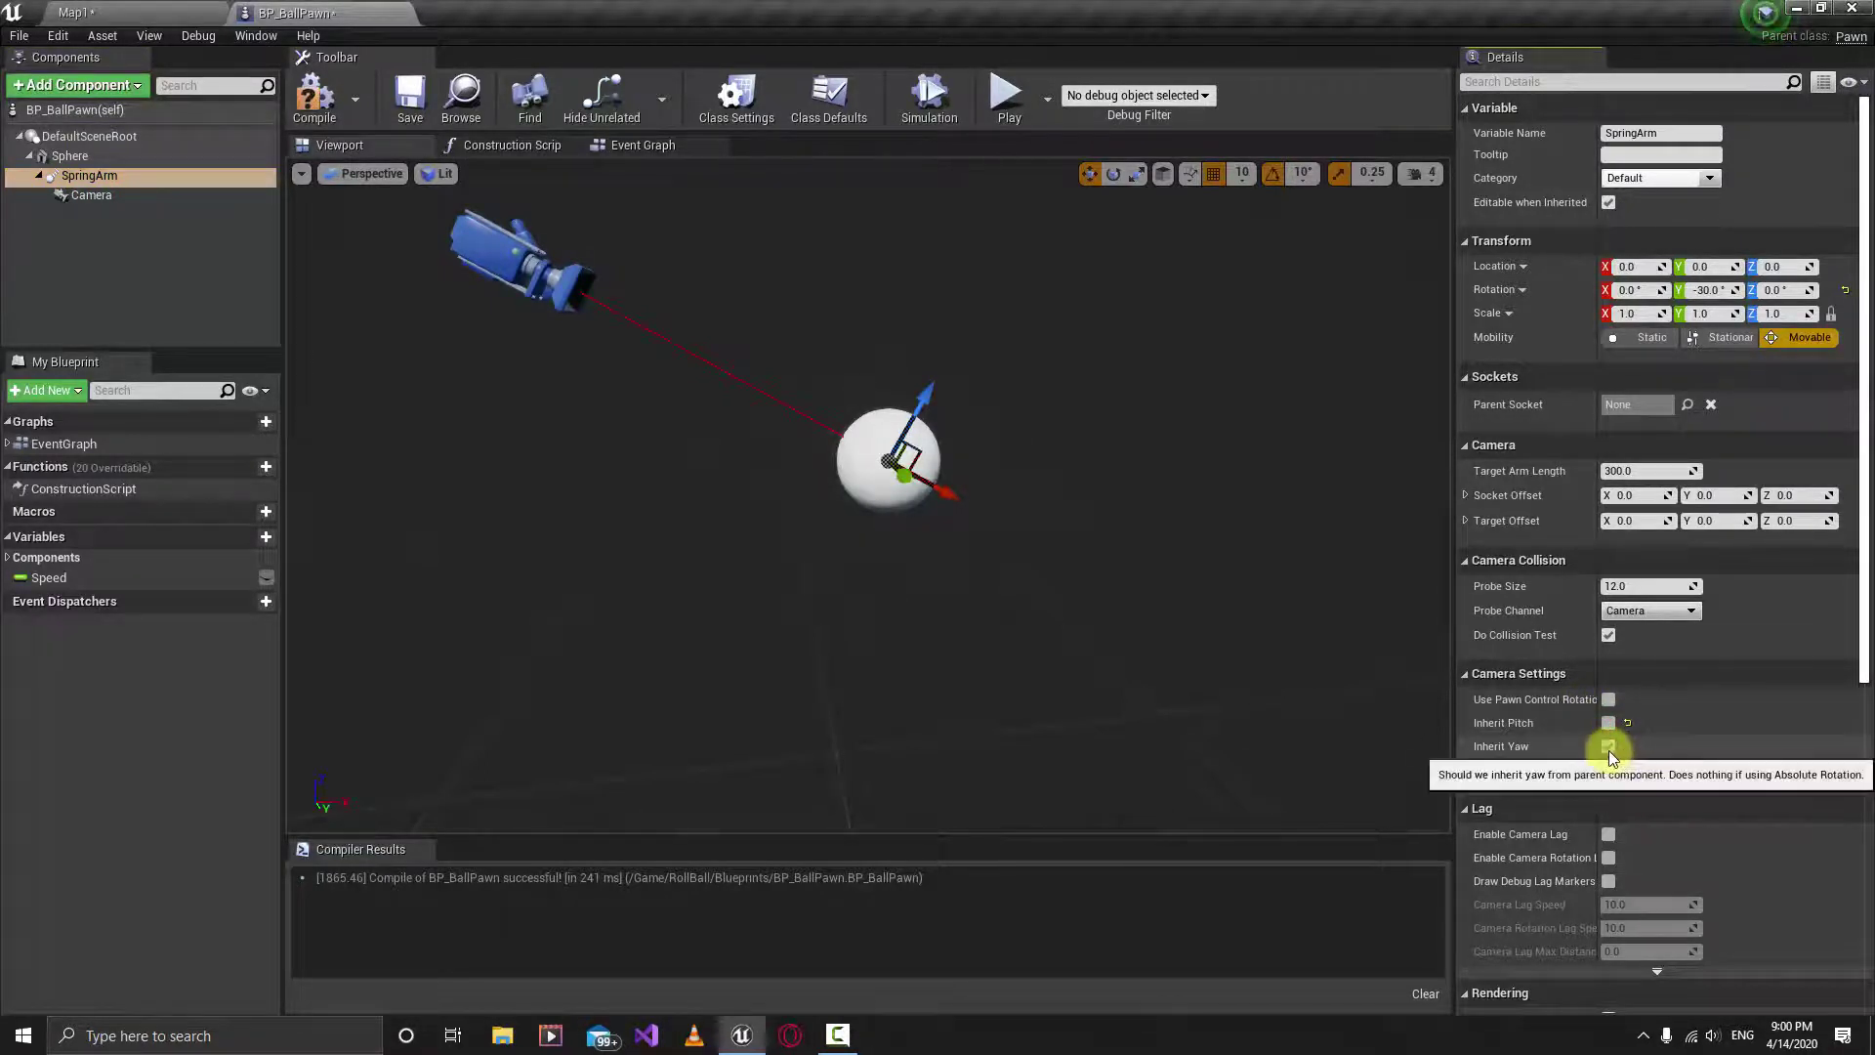
pyautogui.click(1609, 748)
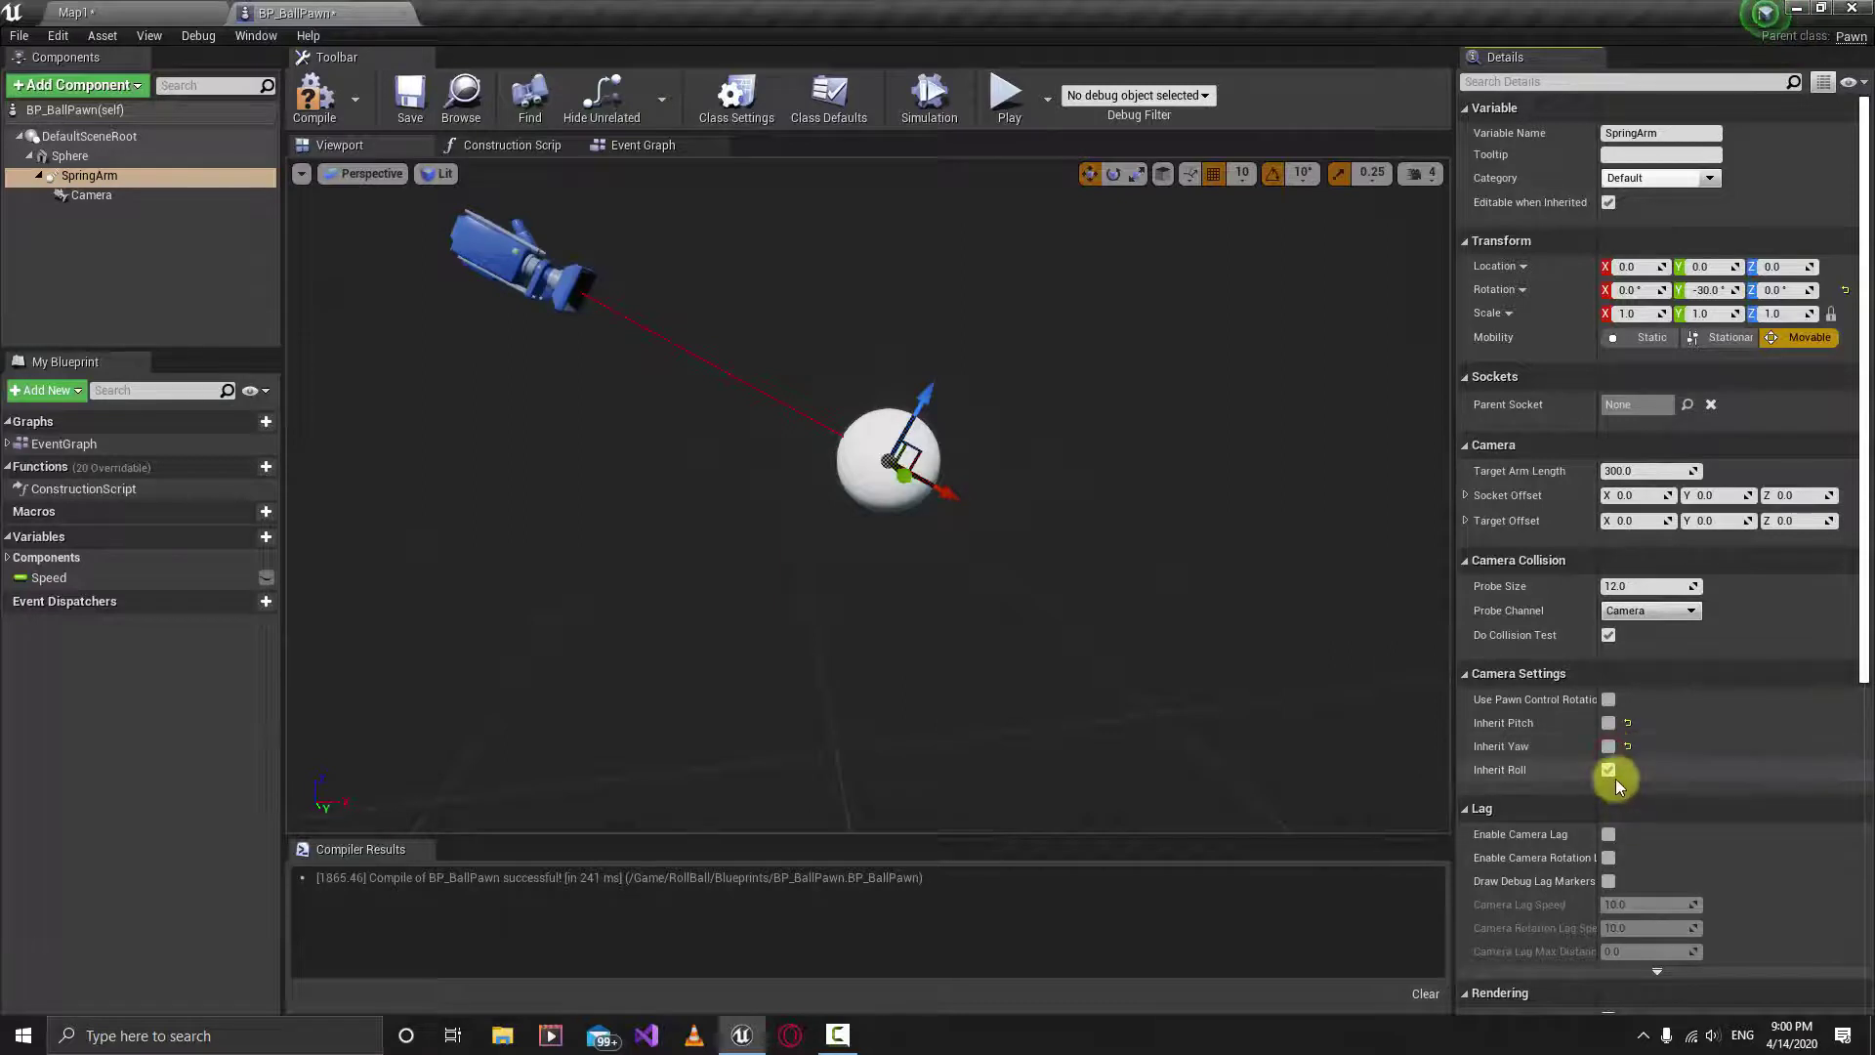
pyautogui.click(1608, 771)
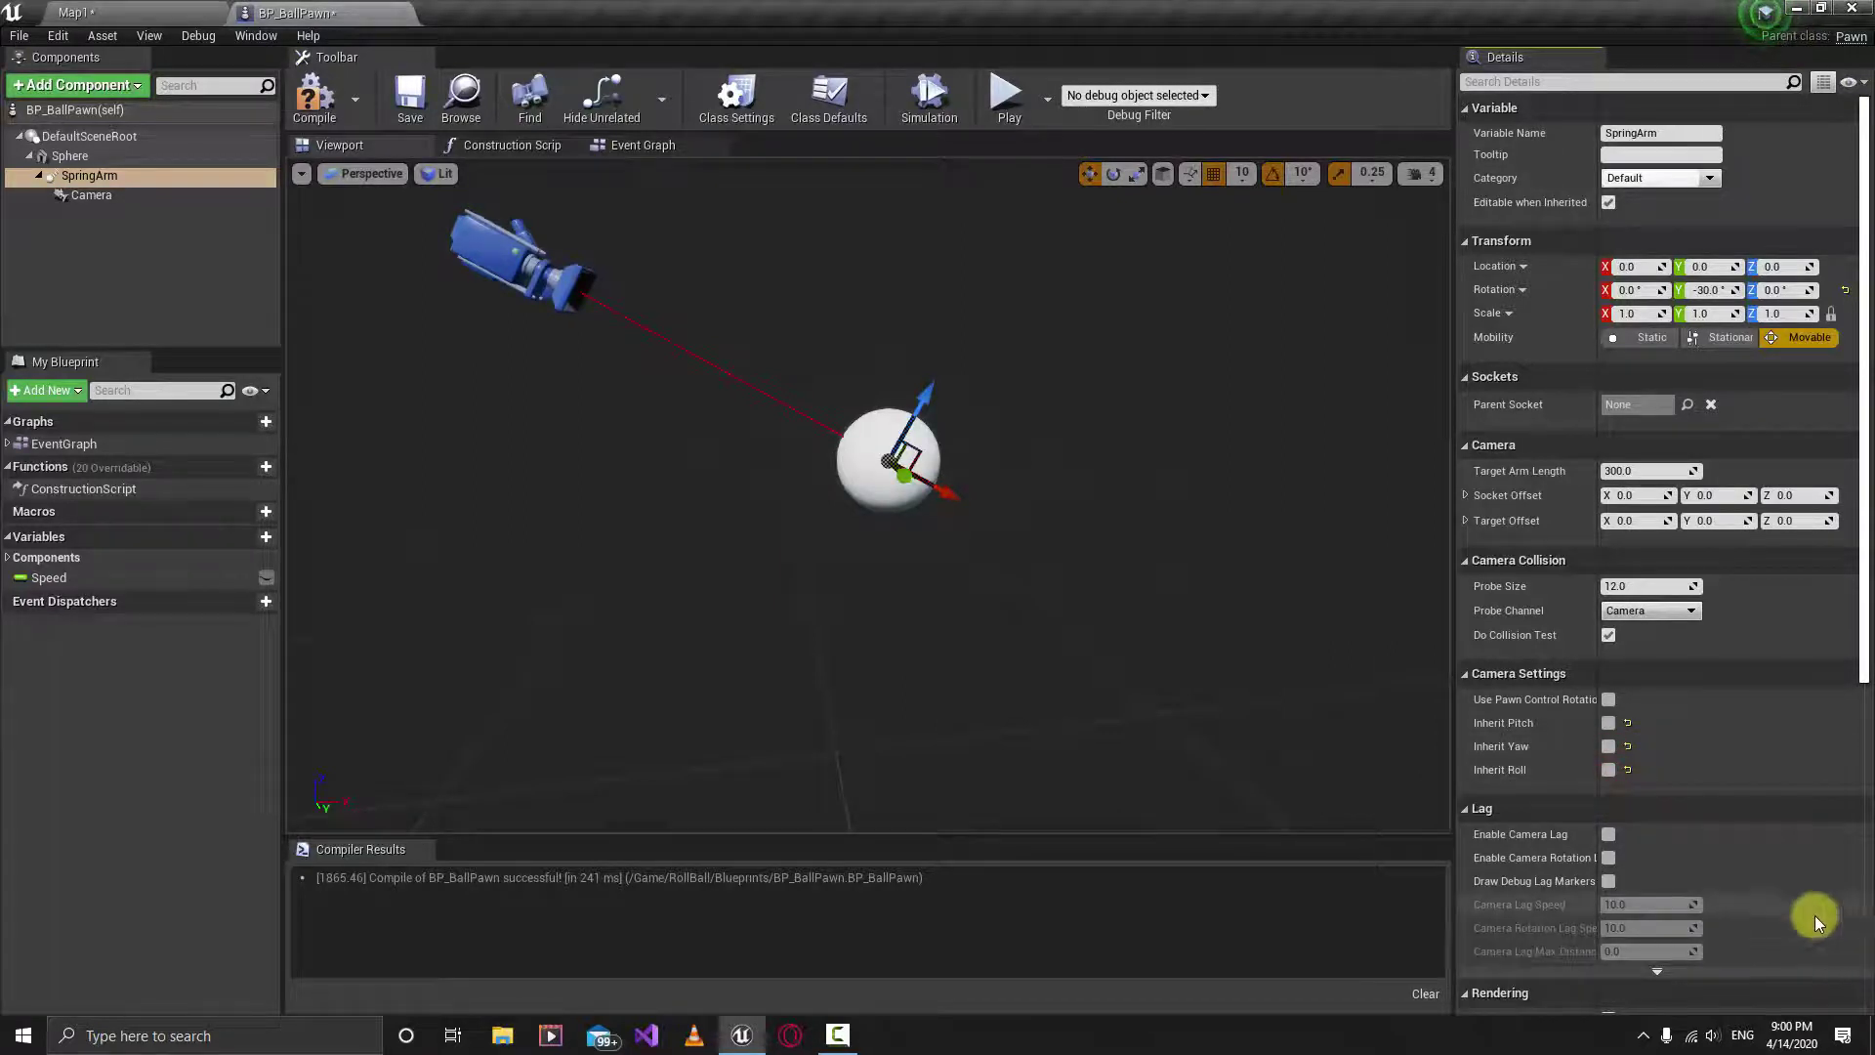
pyautogui.click(1608, 835)
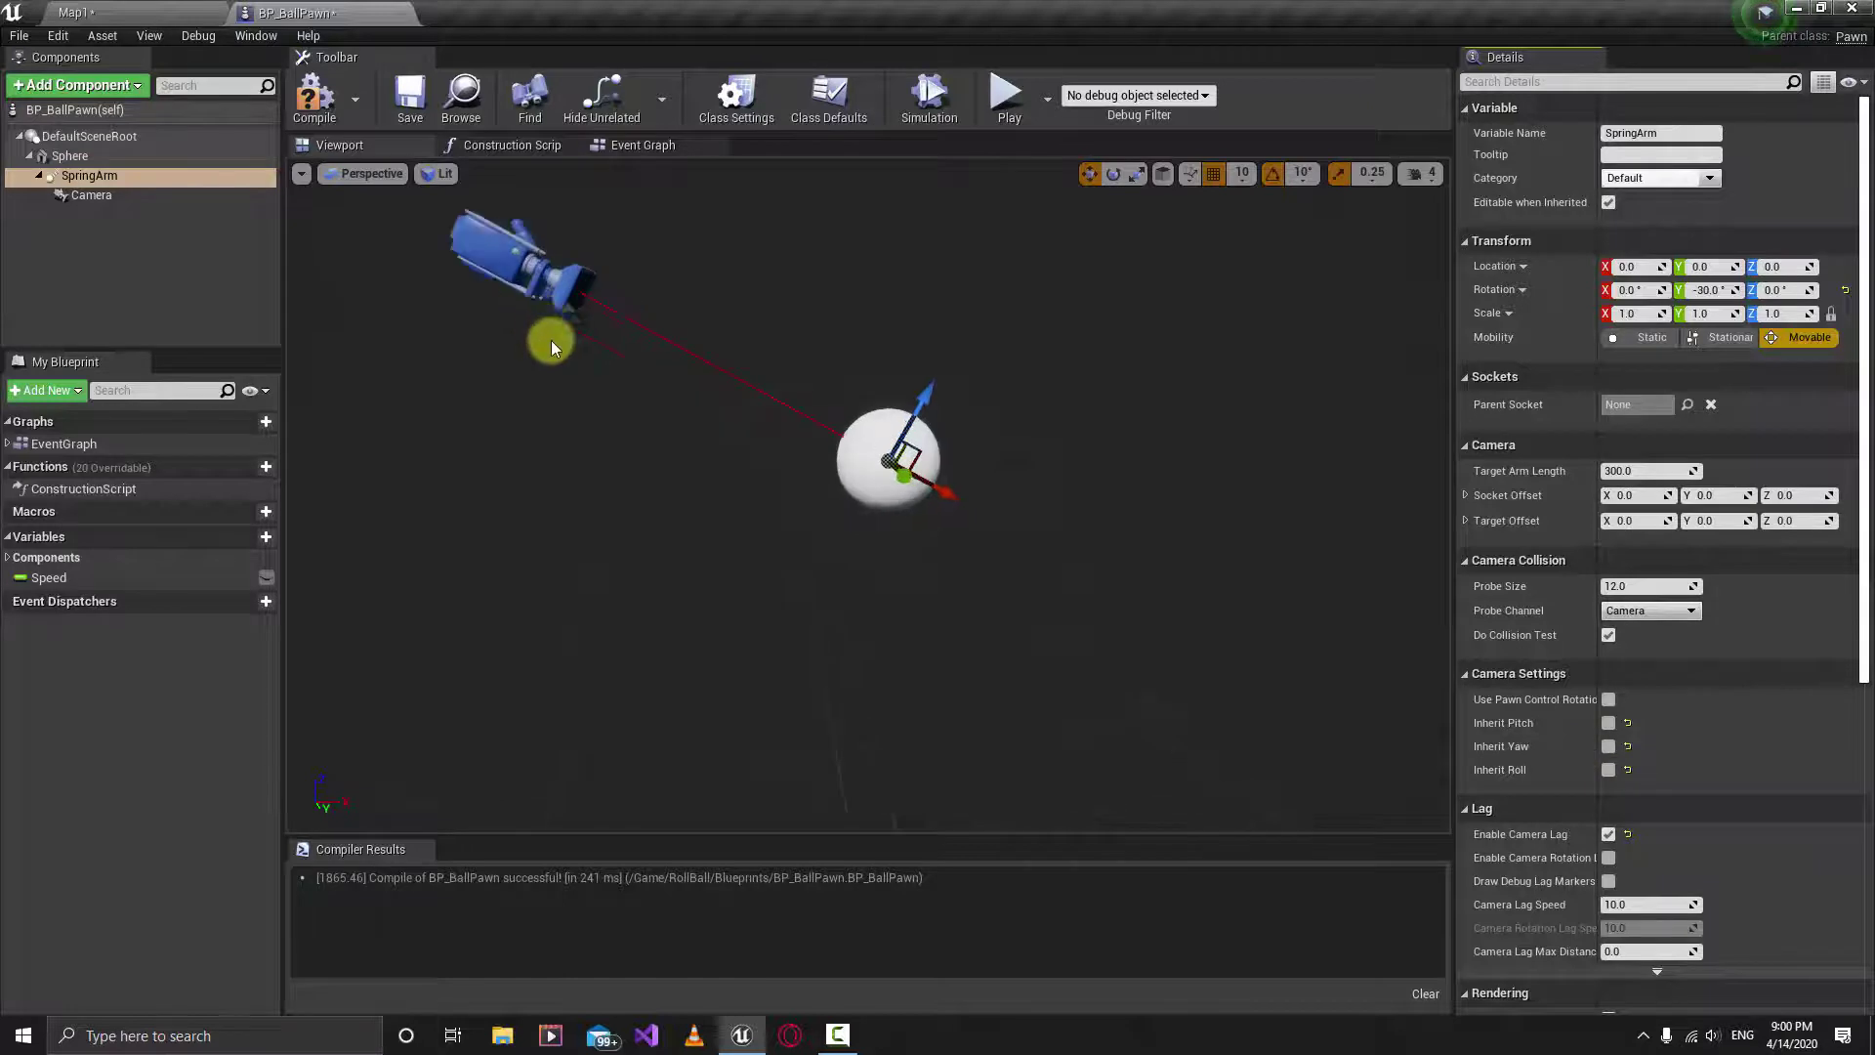
# Step: Set the Spring Arm's Target Arm Length to 450 and compile and save the blueprint
pyautogui.moveTo(1661, 472)
pyautogui.mouseDown()
pyautogui.moveTo(1677, 467)
pyautogui.moveTo(1594, 469)
pyautogui.moveTo(1662, 472)
pyautogui.mouseUp()
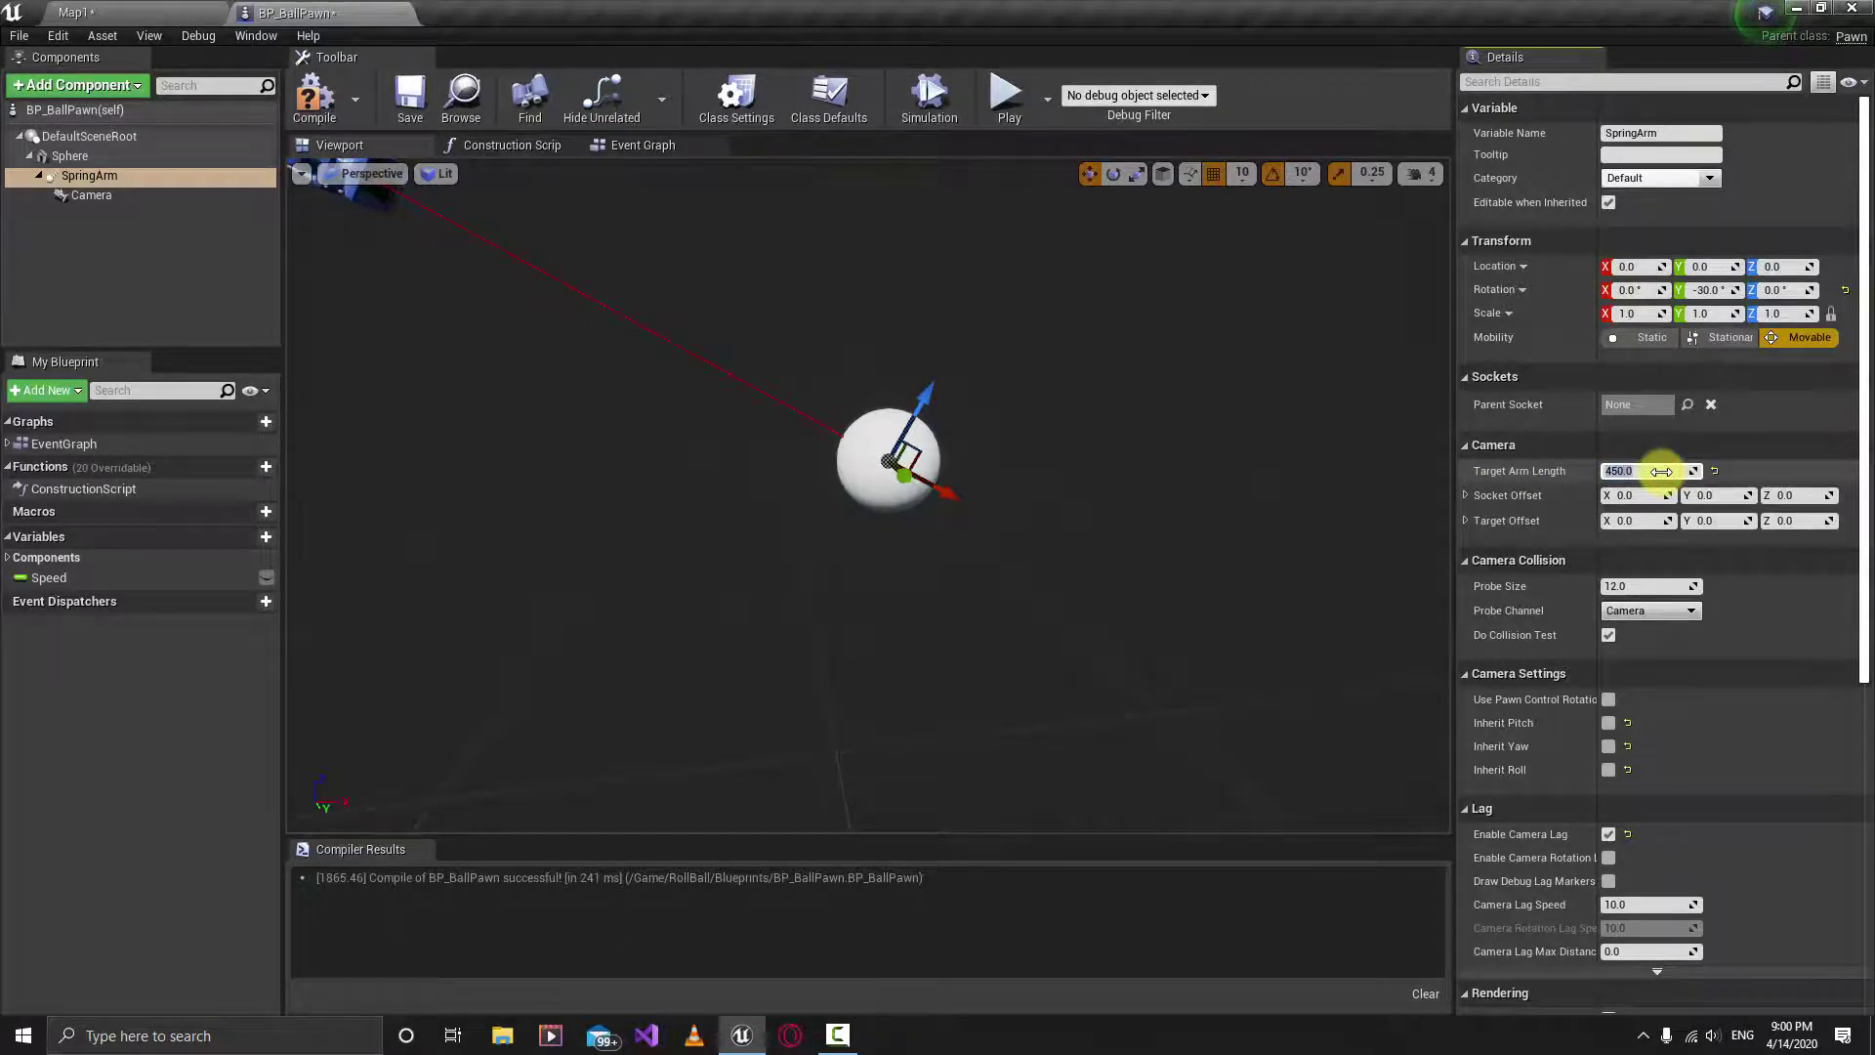
pyautogui.press('Return')
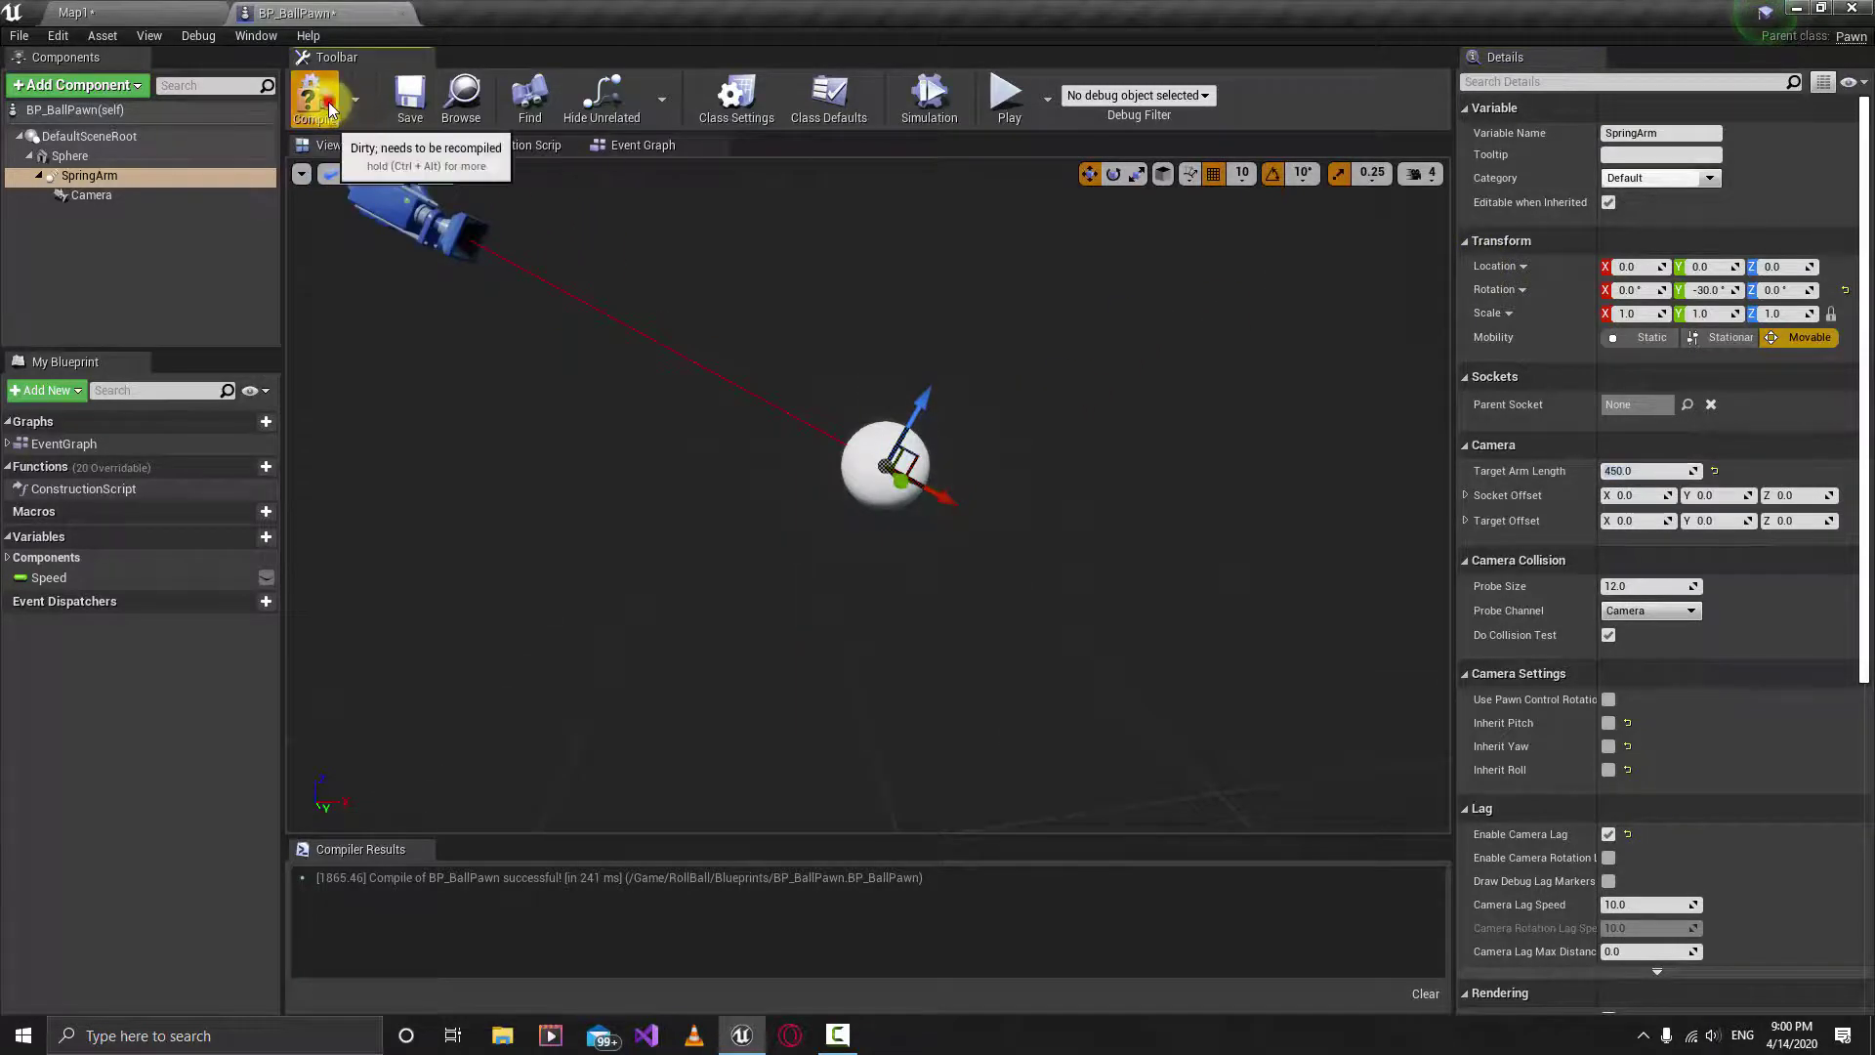
pyautogui.click(409, 98)
# Step: Return to the Map1 level and play-test rolling the ball in all directions with the spring-arm camera
pyautogui.click(164, 11)
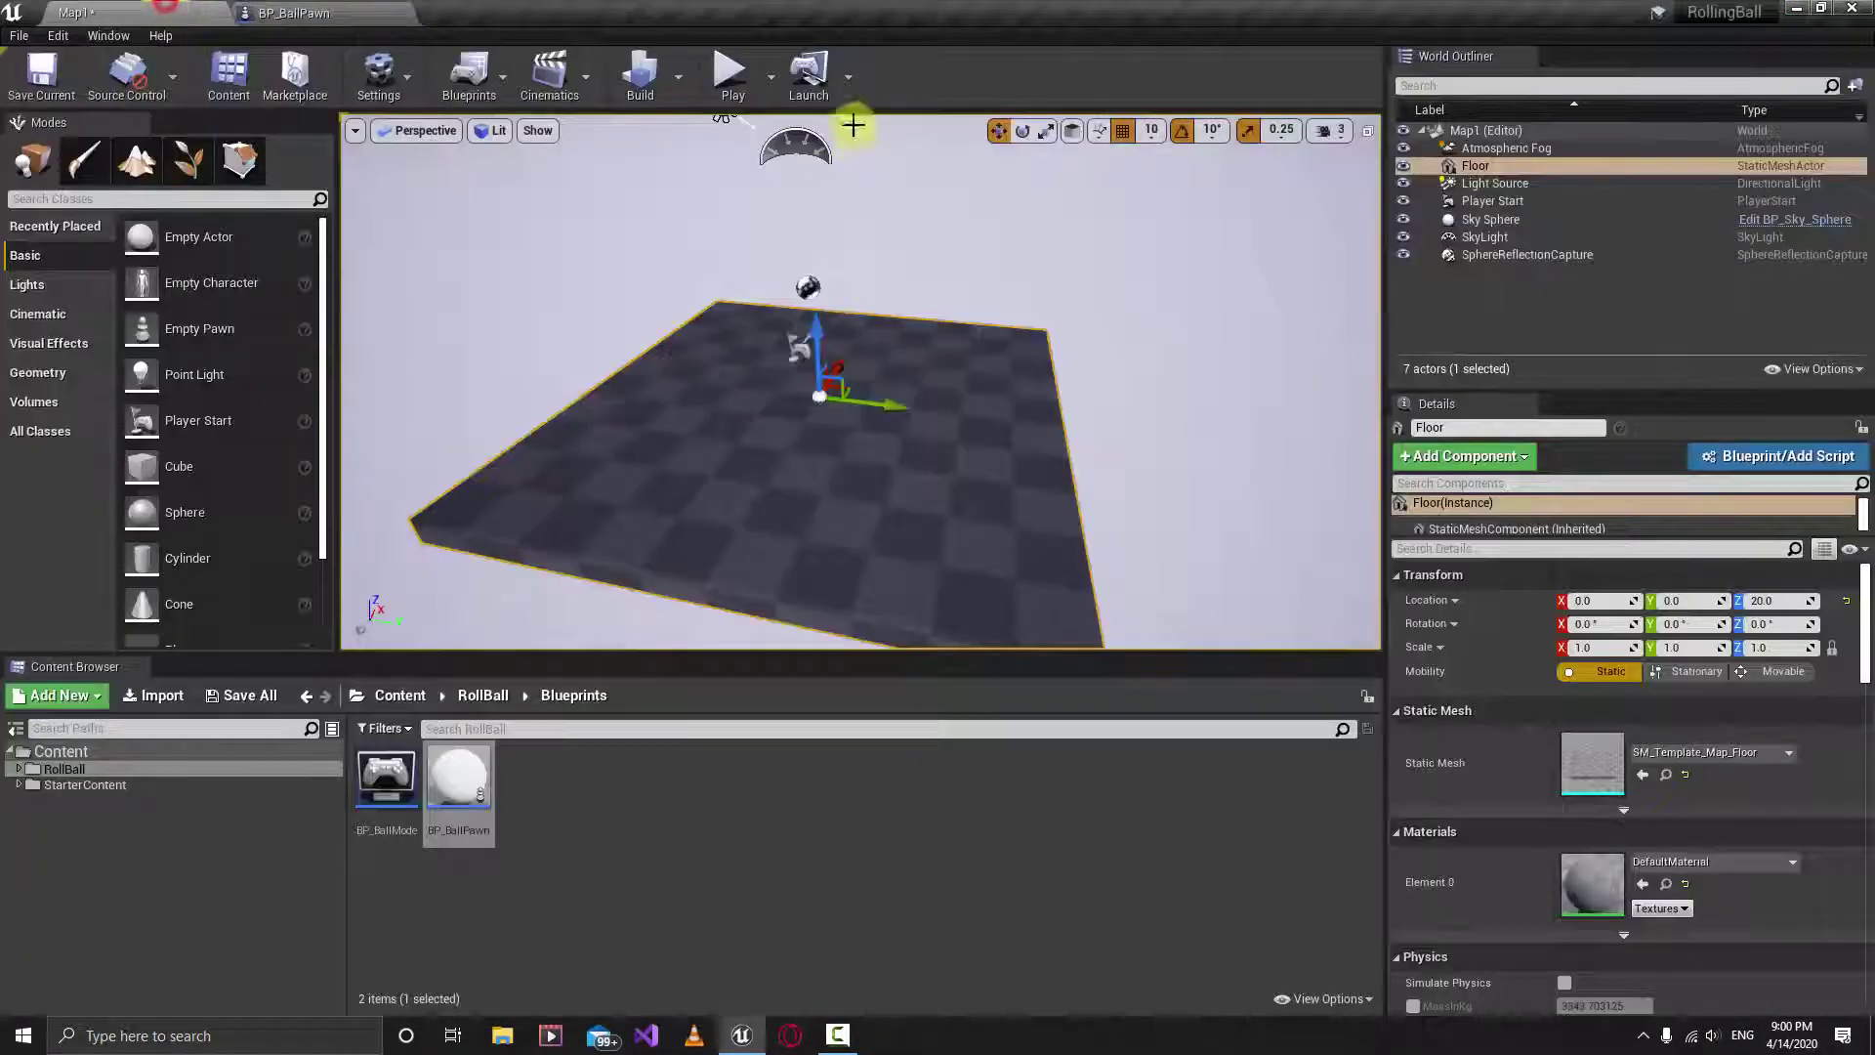
pyautogui.click(730, 70)
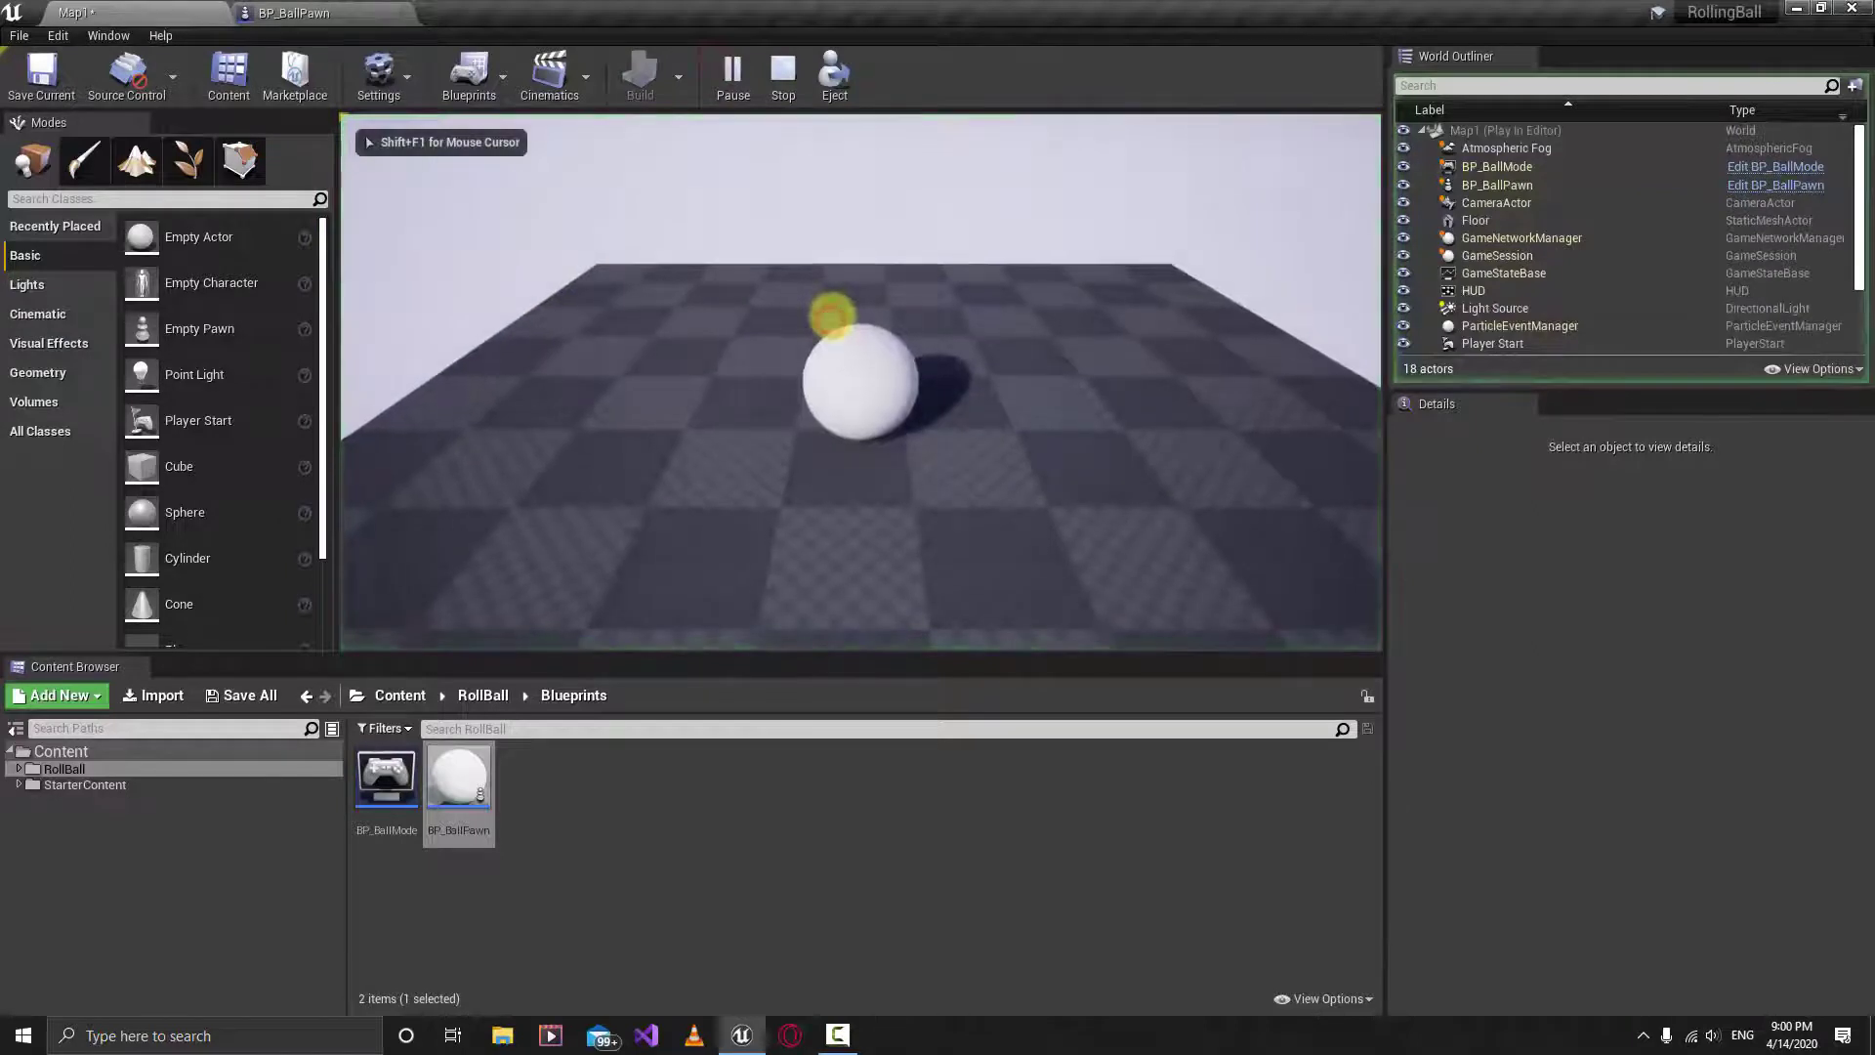
pyautogui.press('w')
pyautogui.press('a')
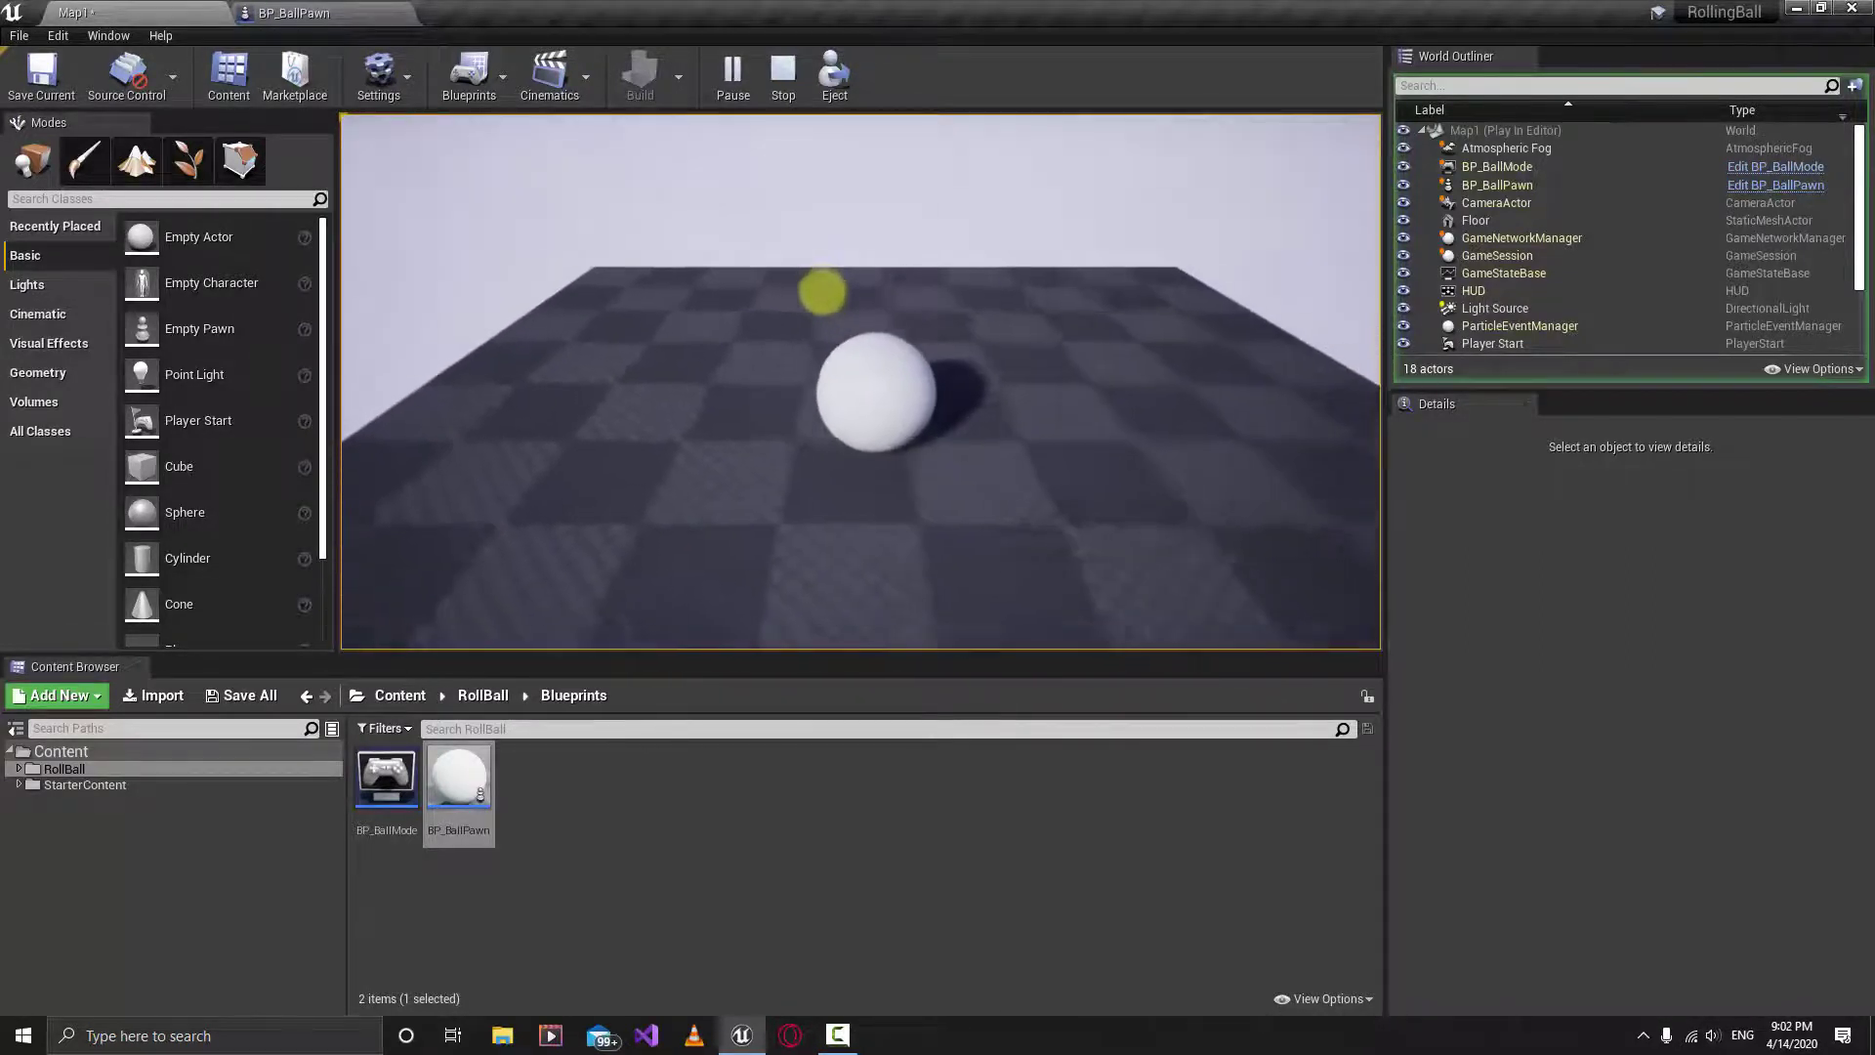
pyautogui.press('s')
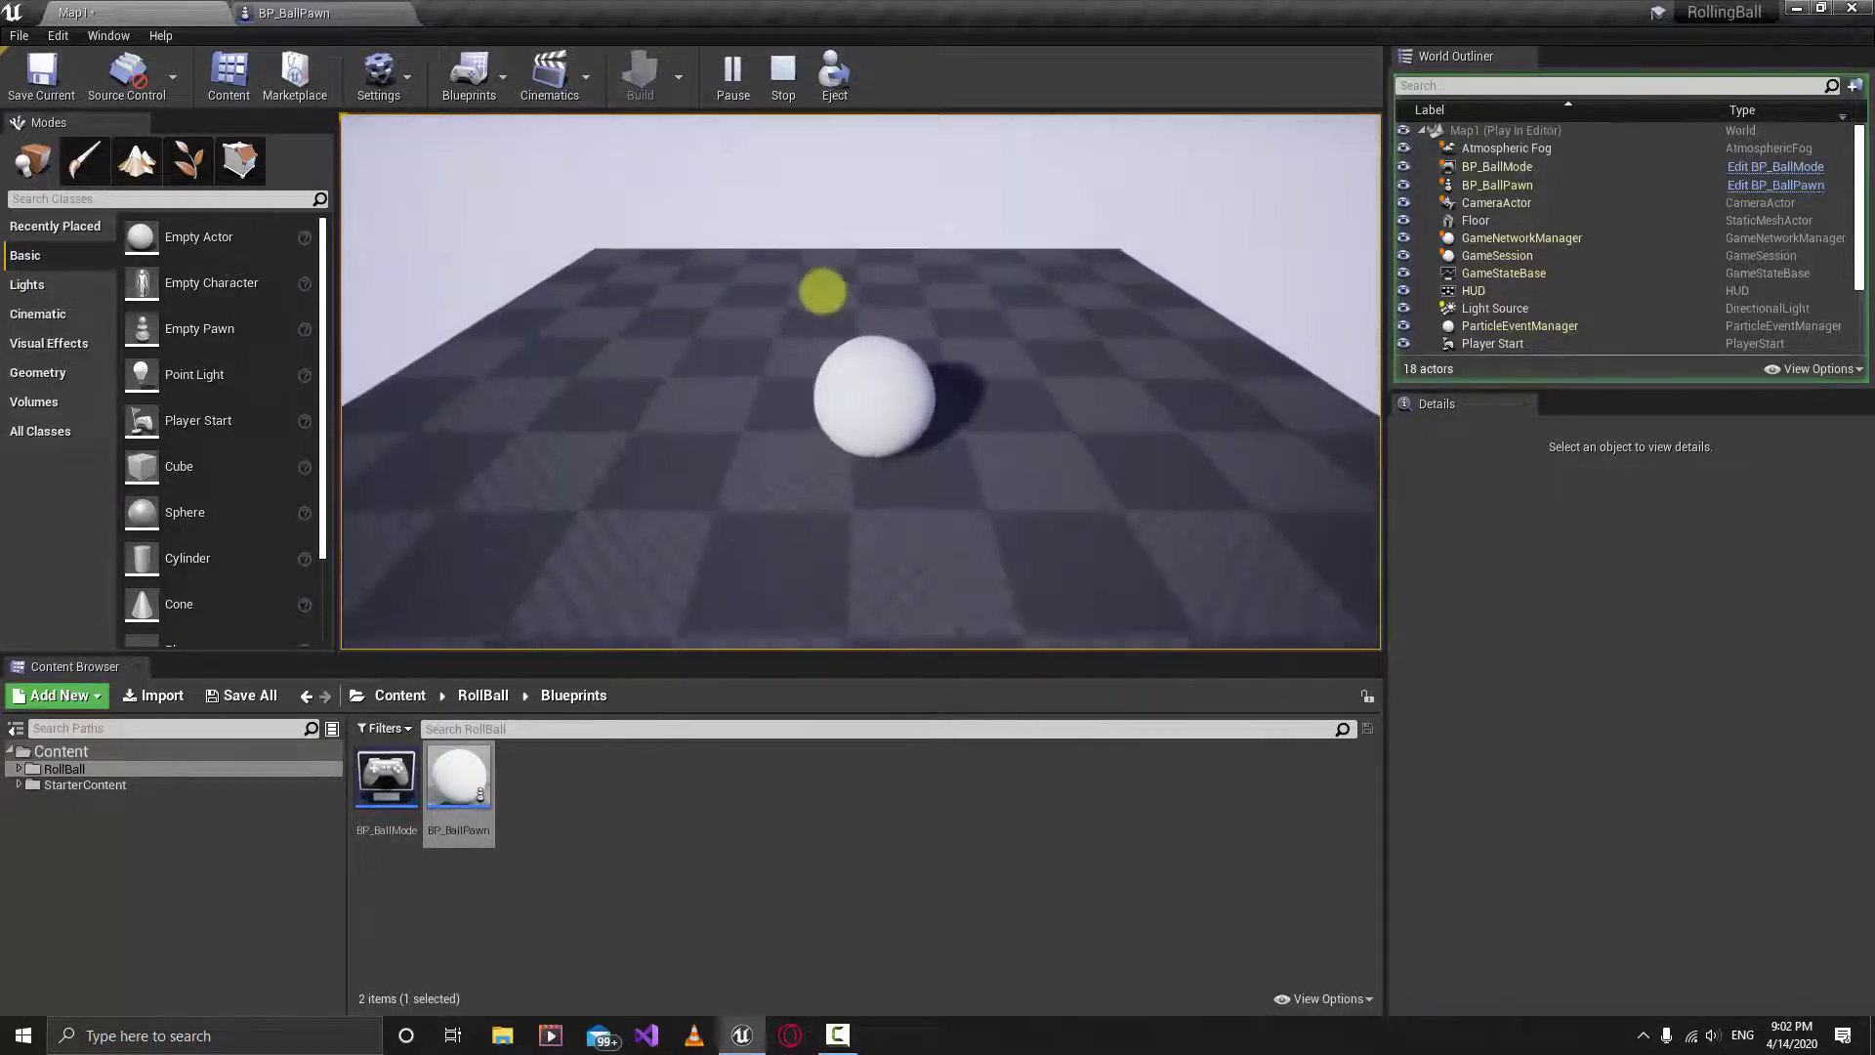
pyautogui.press('d')
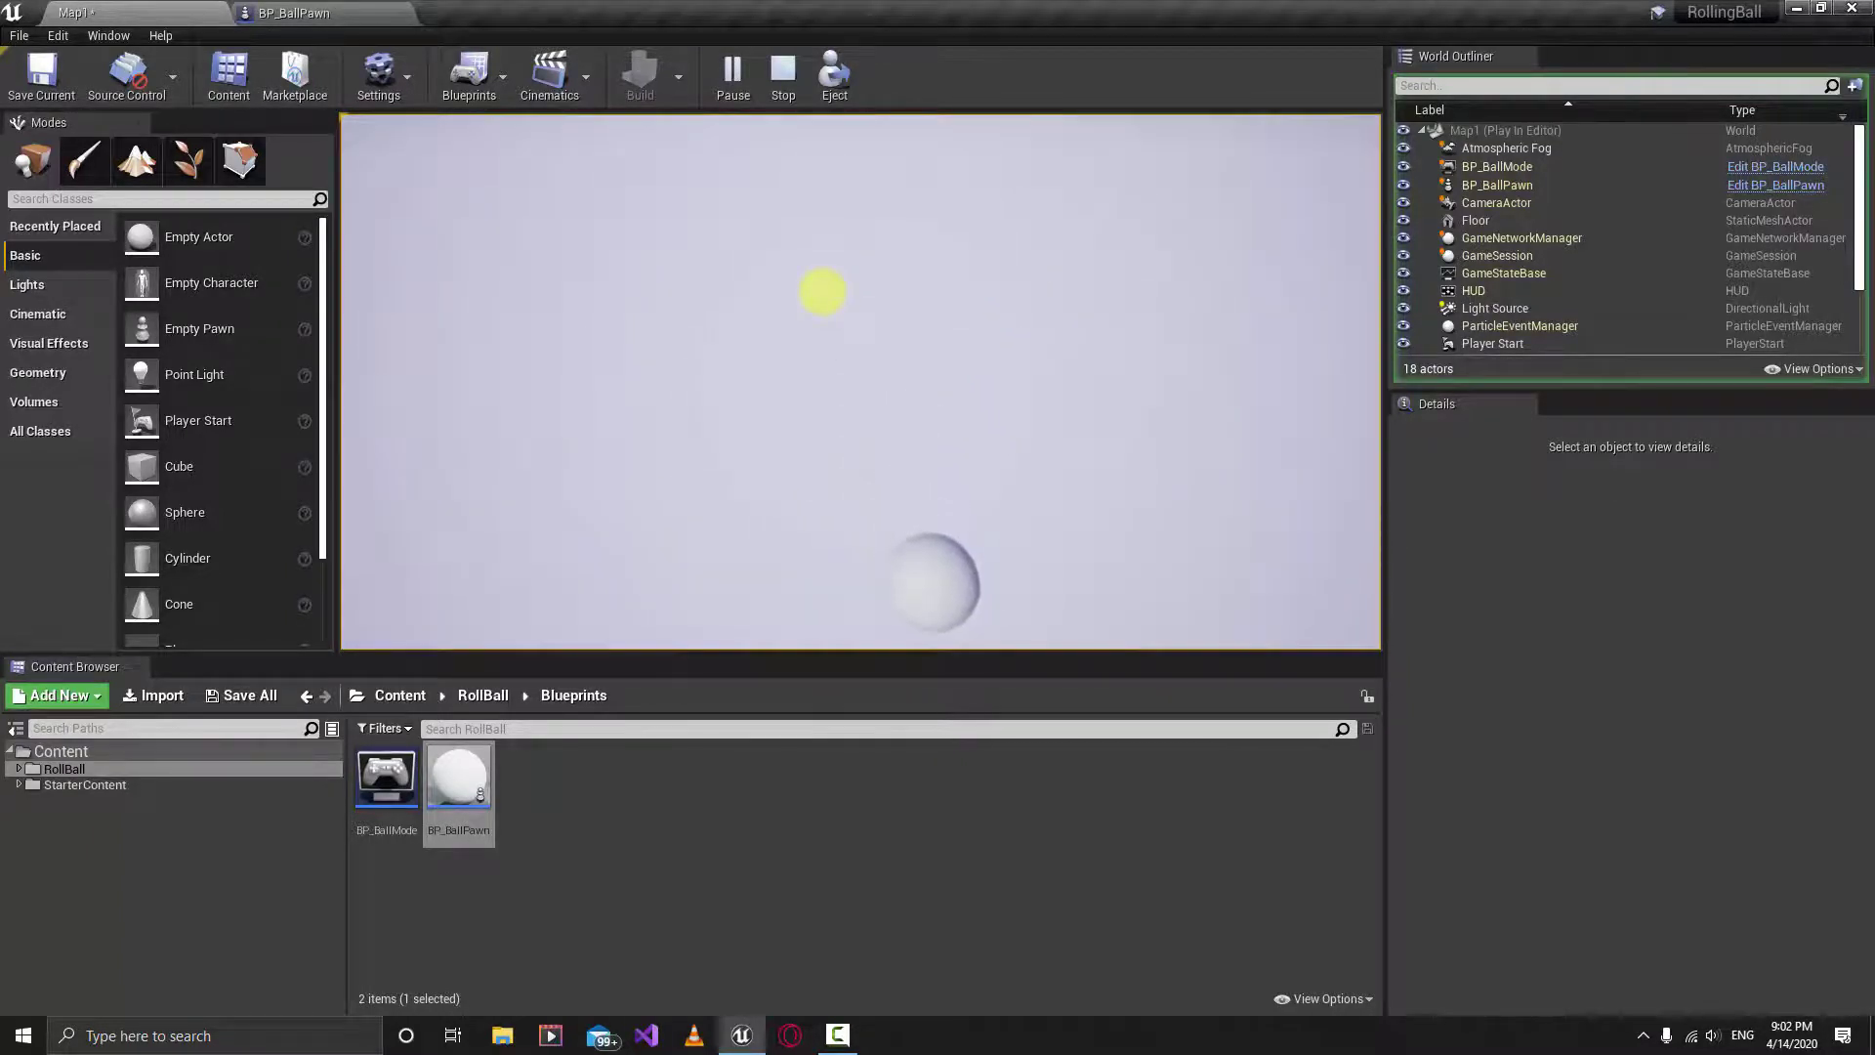
pyautogui.press('Escape')
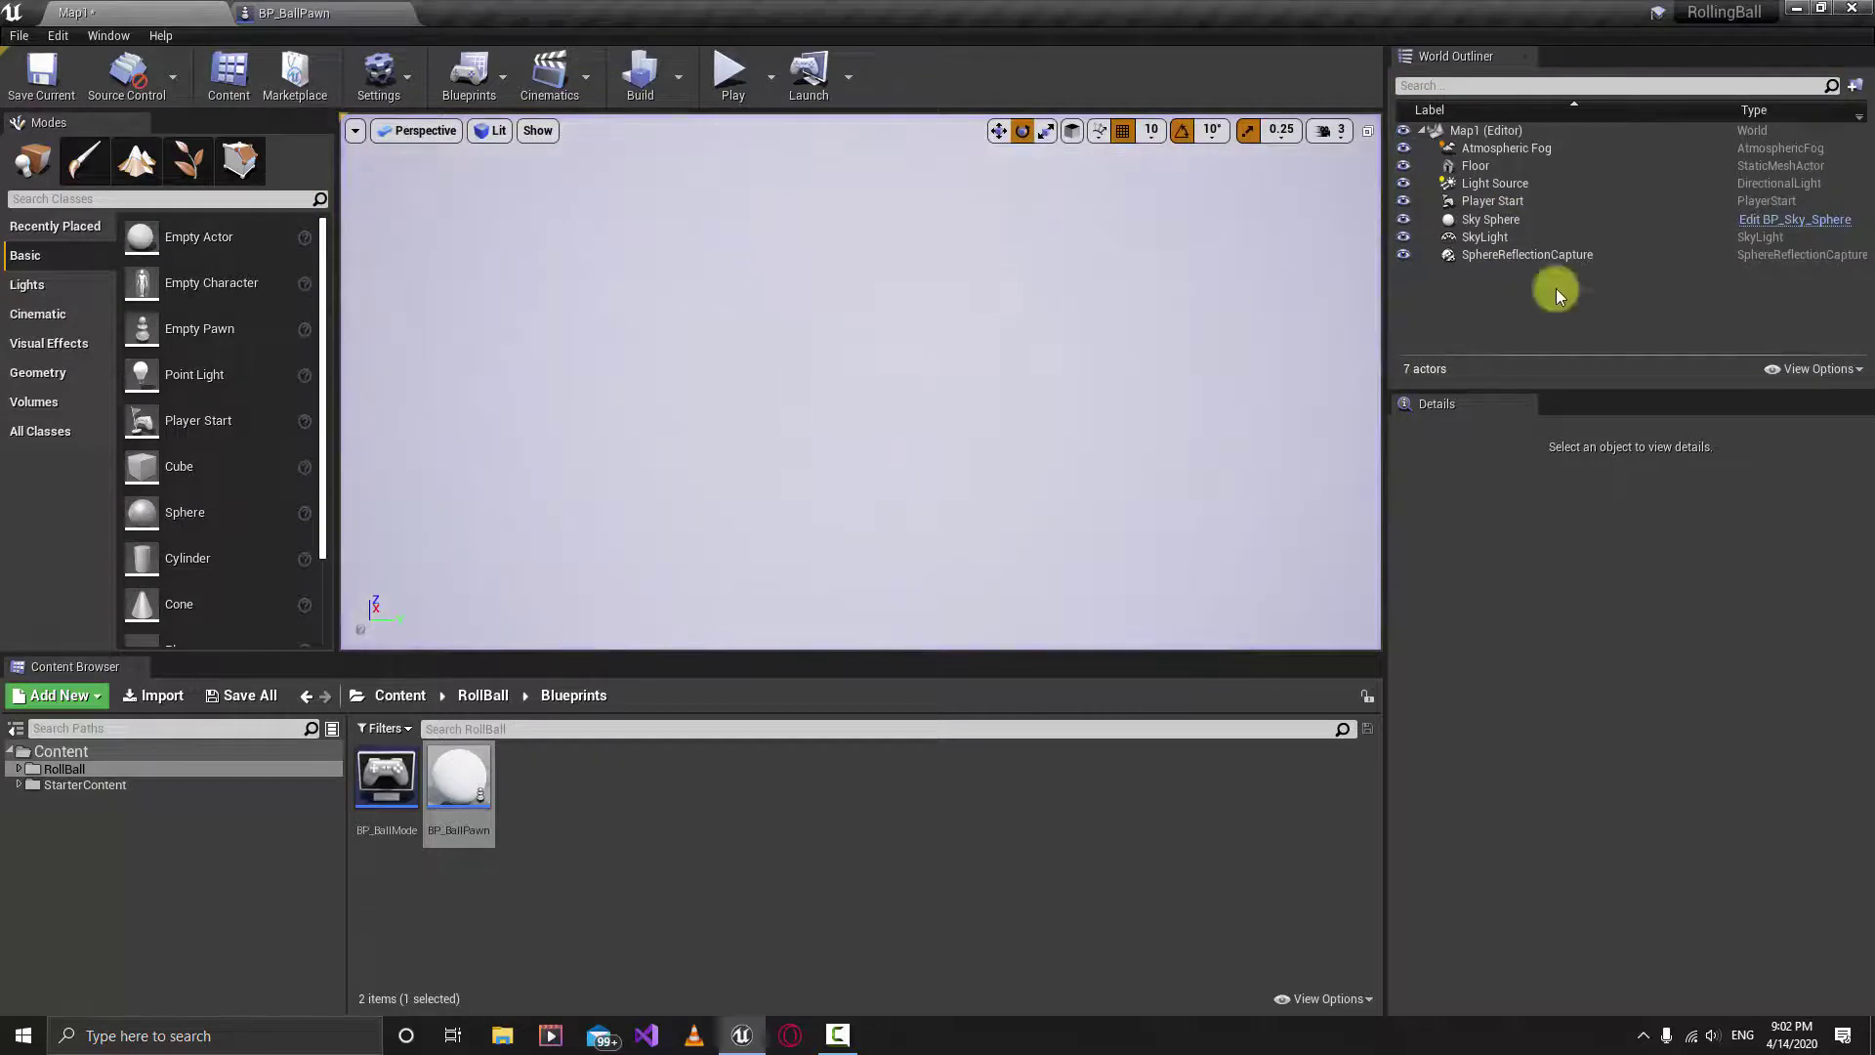
# Step: Frame the Floor actor in the level view and clear the selection
pyautogui.click(1495, 168)
pyautogui.press('r')
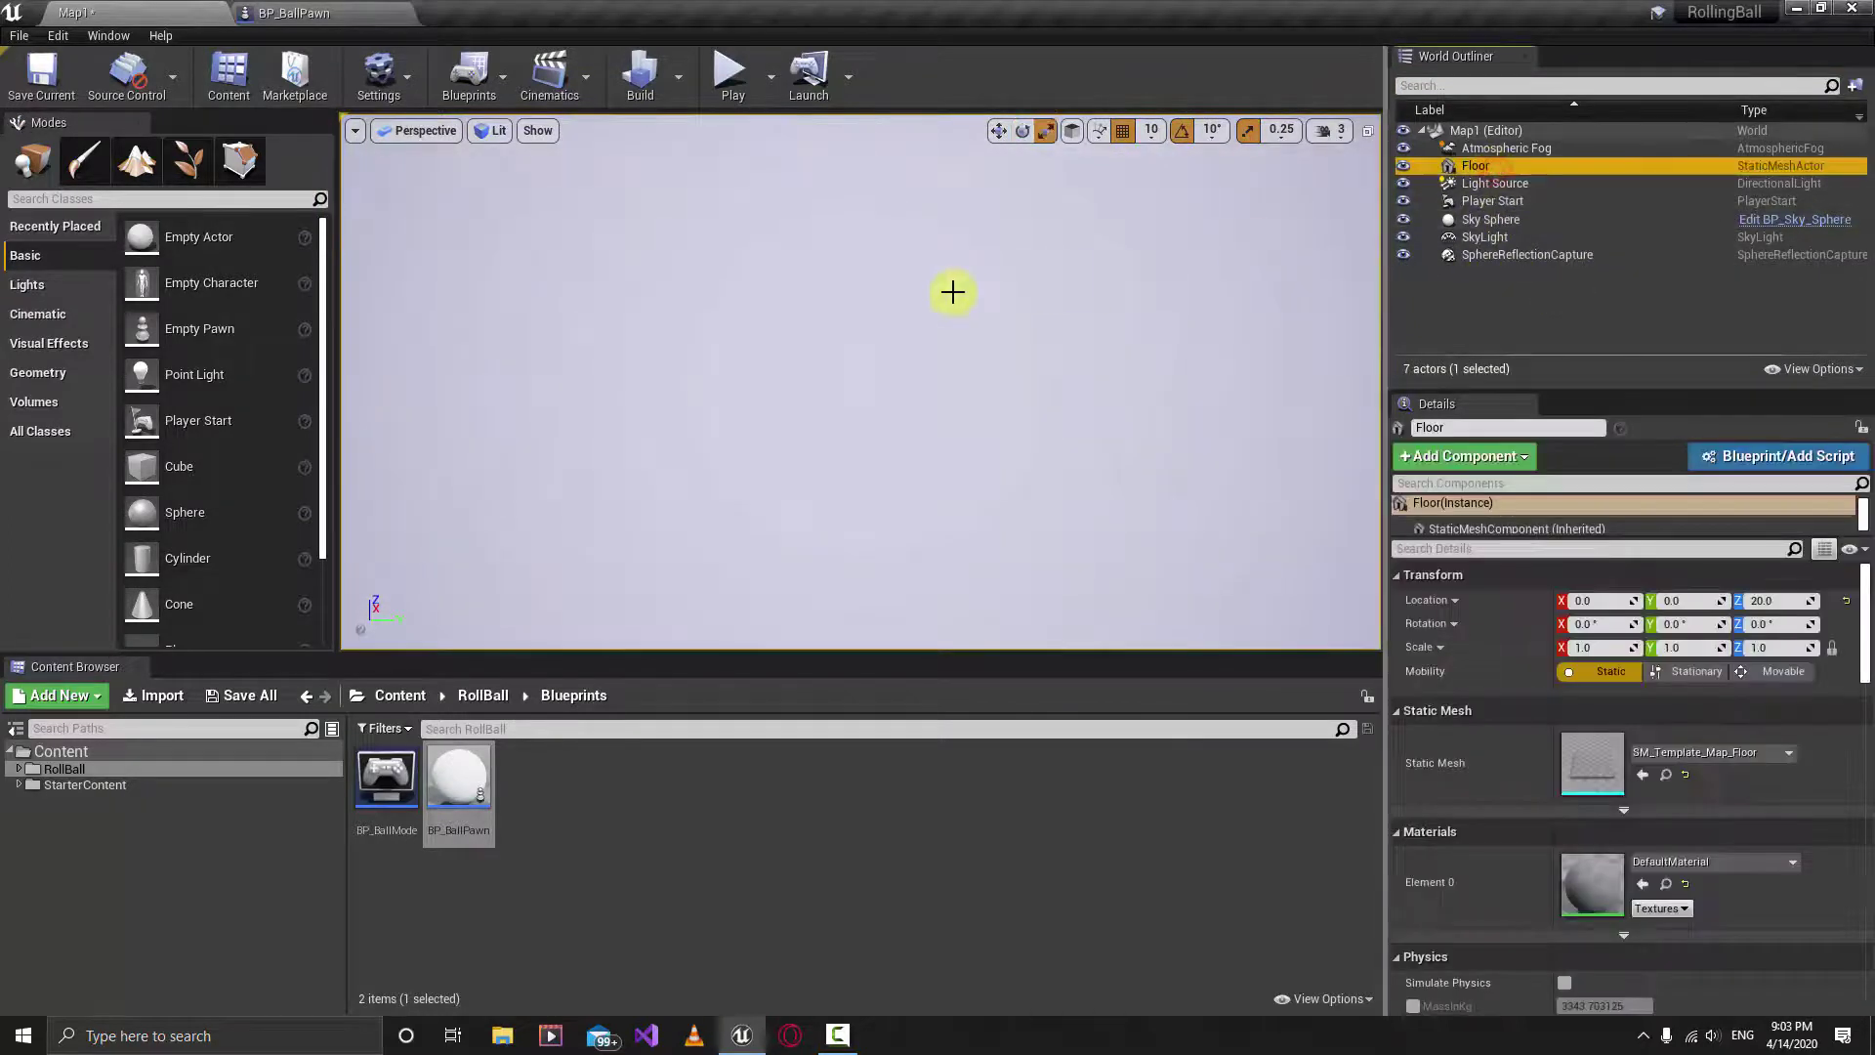
pyautogui.press('f')
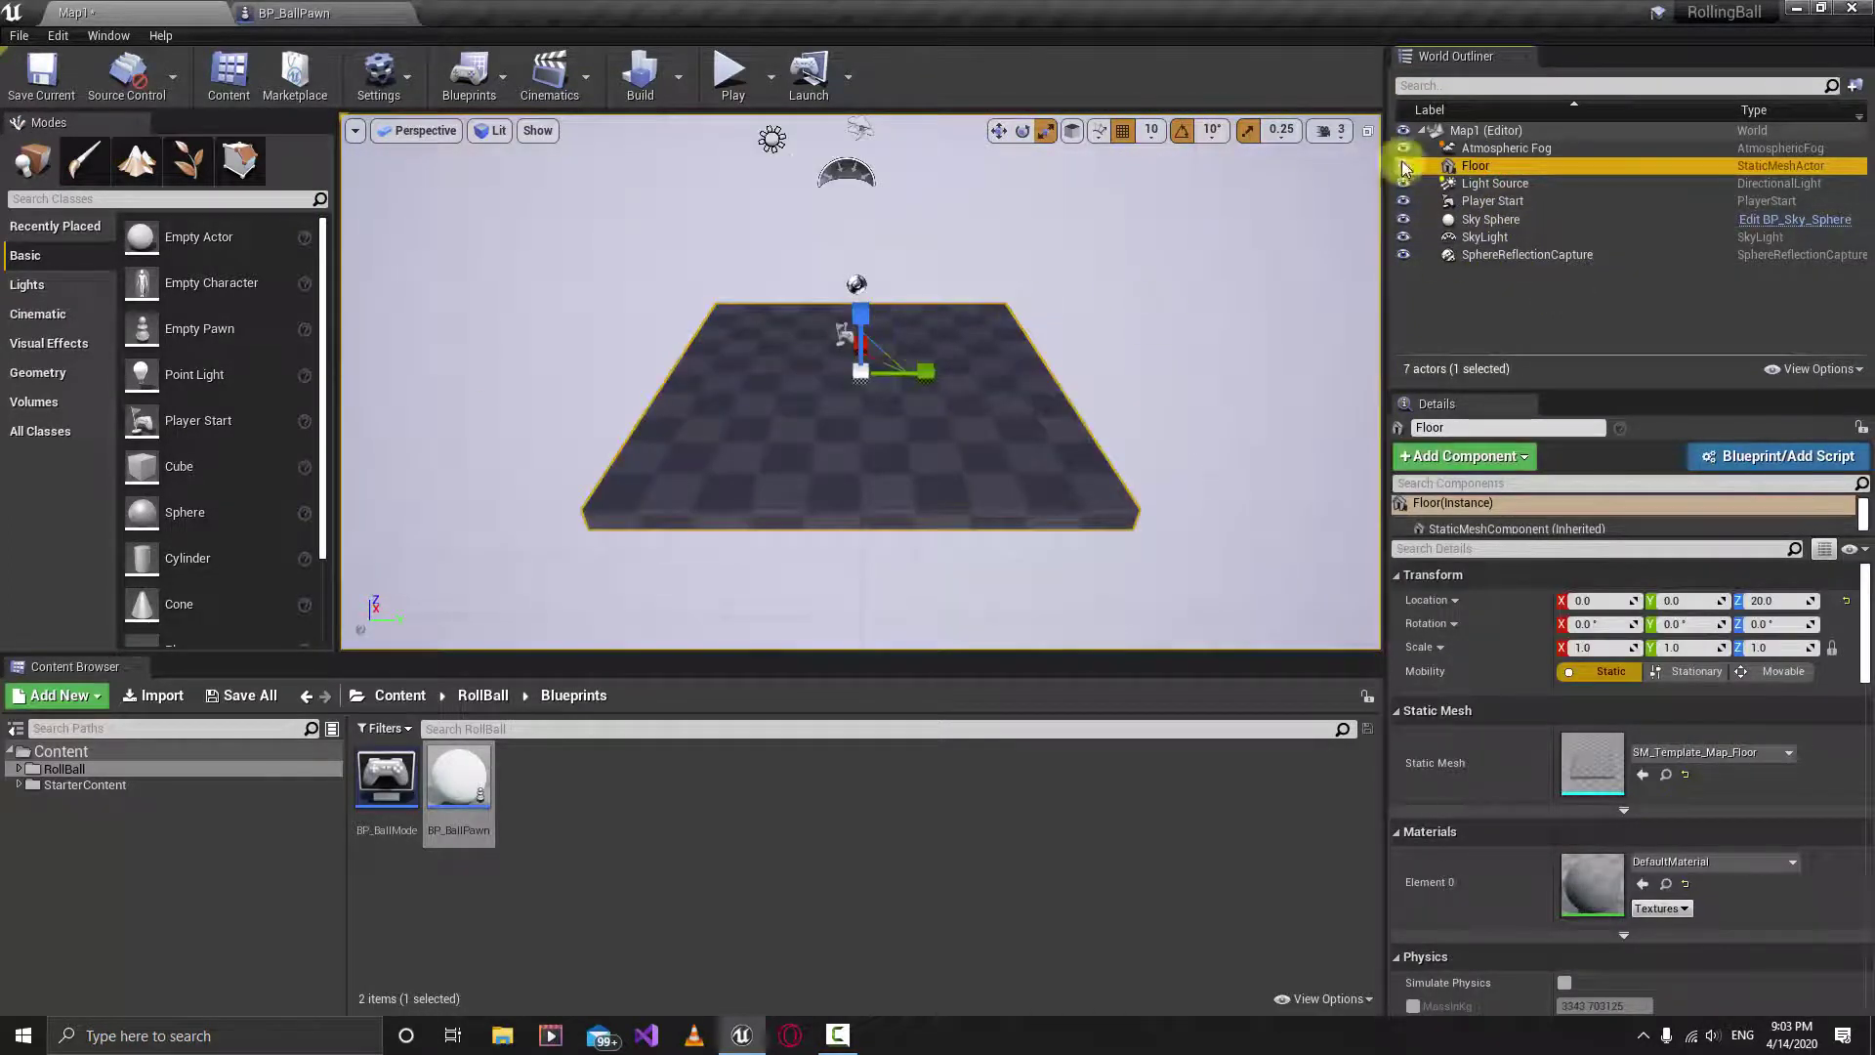
pyautogui.click(1473, 318)
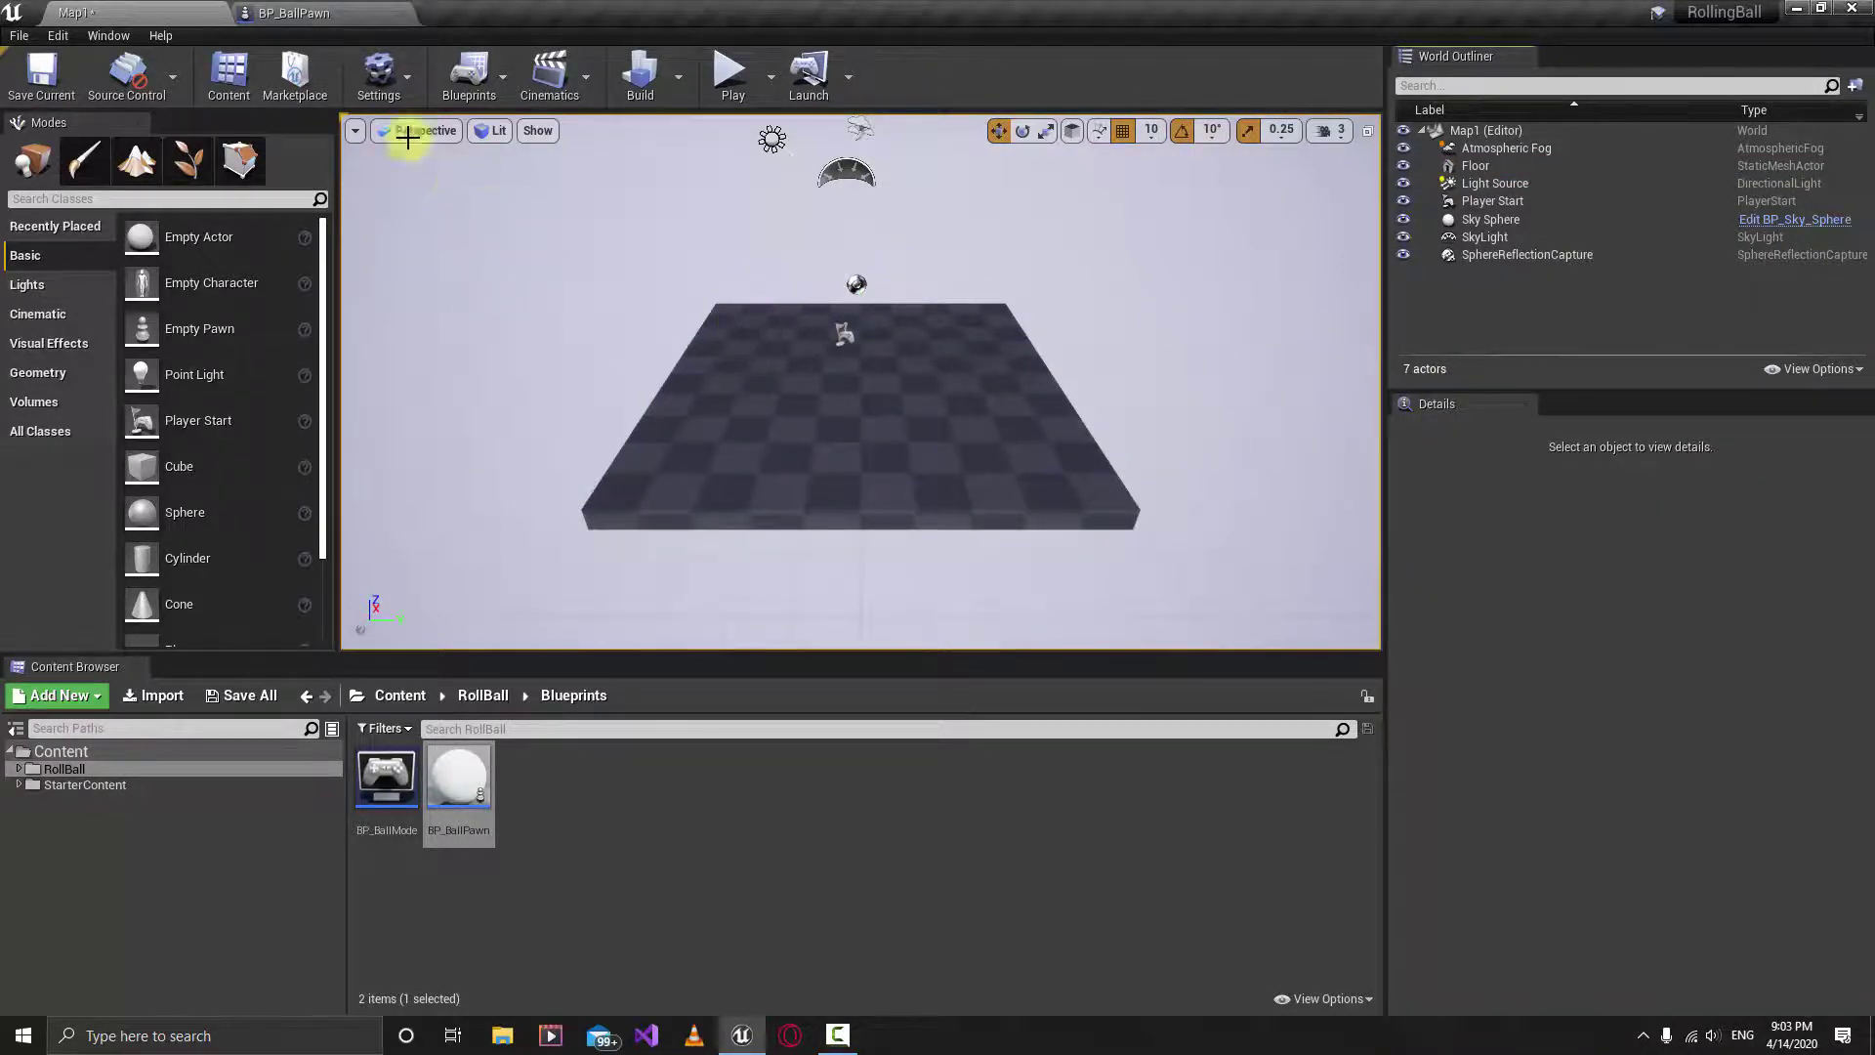
# Step: In BP_BallPawn's event graph, swap the Make Vector inputs so Horizontal feeds Y and Vertical feeds X, and compile and save
pyautogui.click(328, 13)
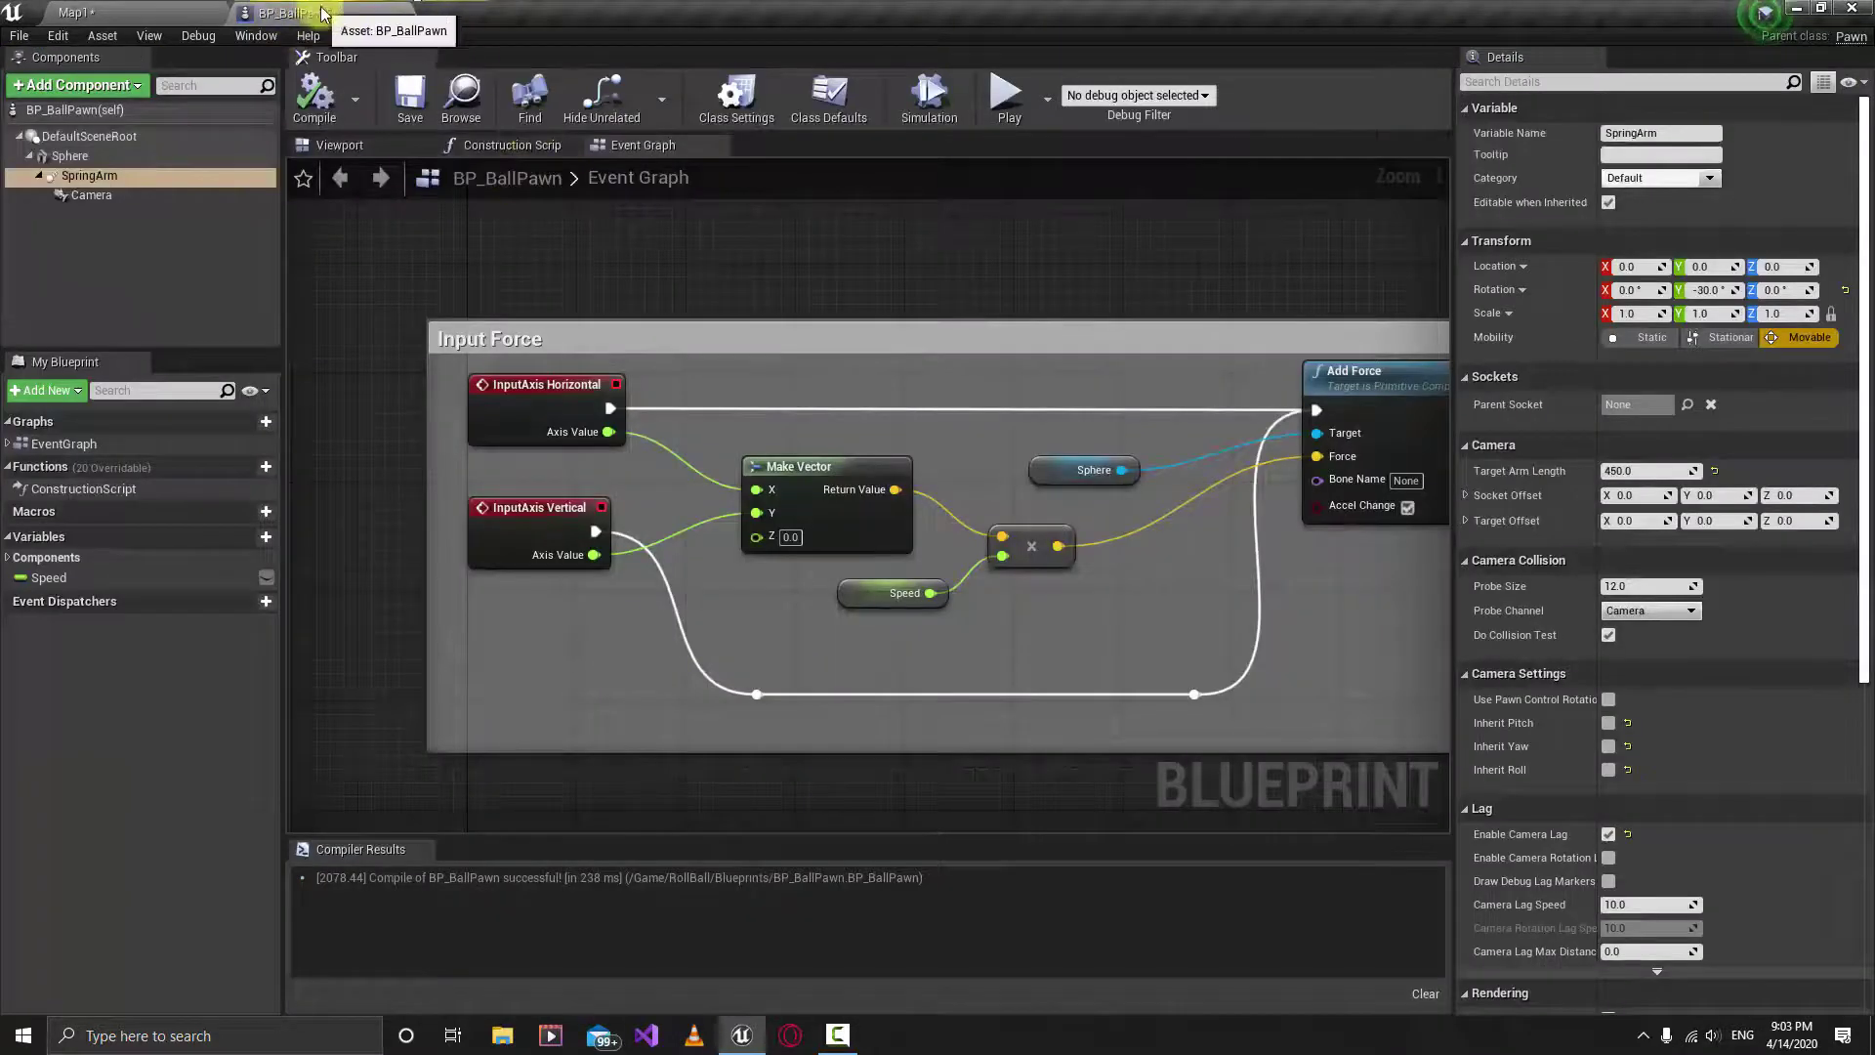
pyautogui.moveTo(887, 284); pyautogui.dragTo(785, 246, button='right')
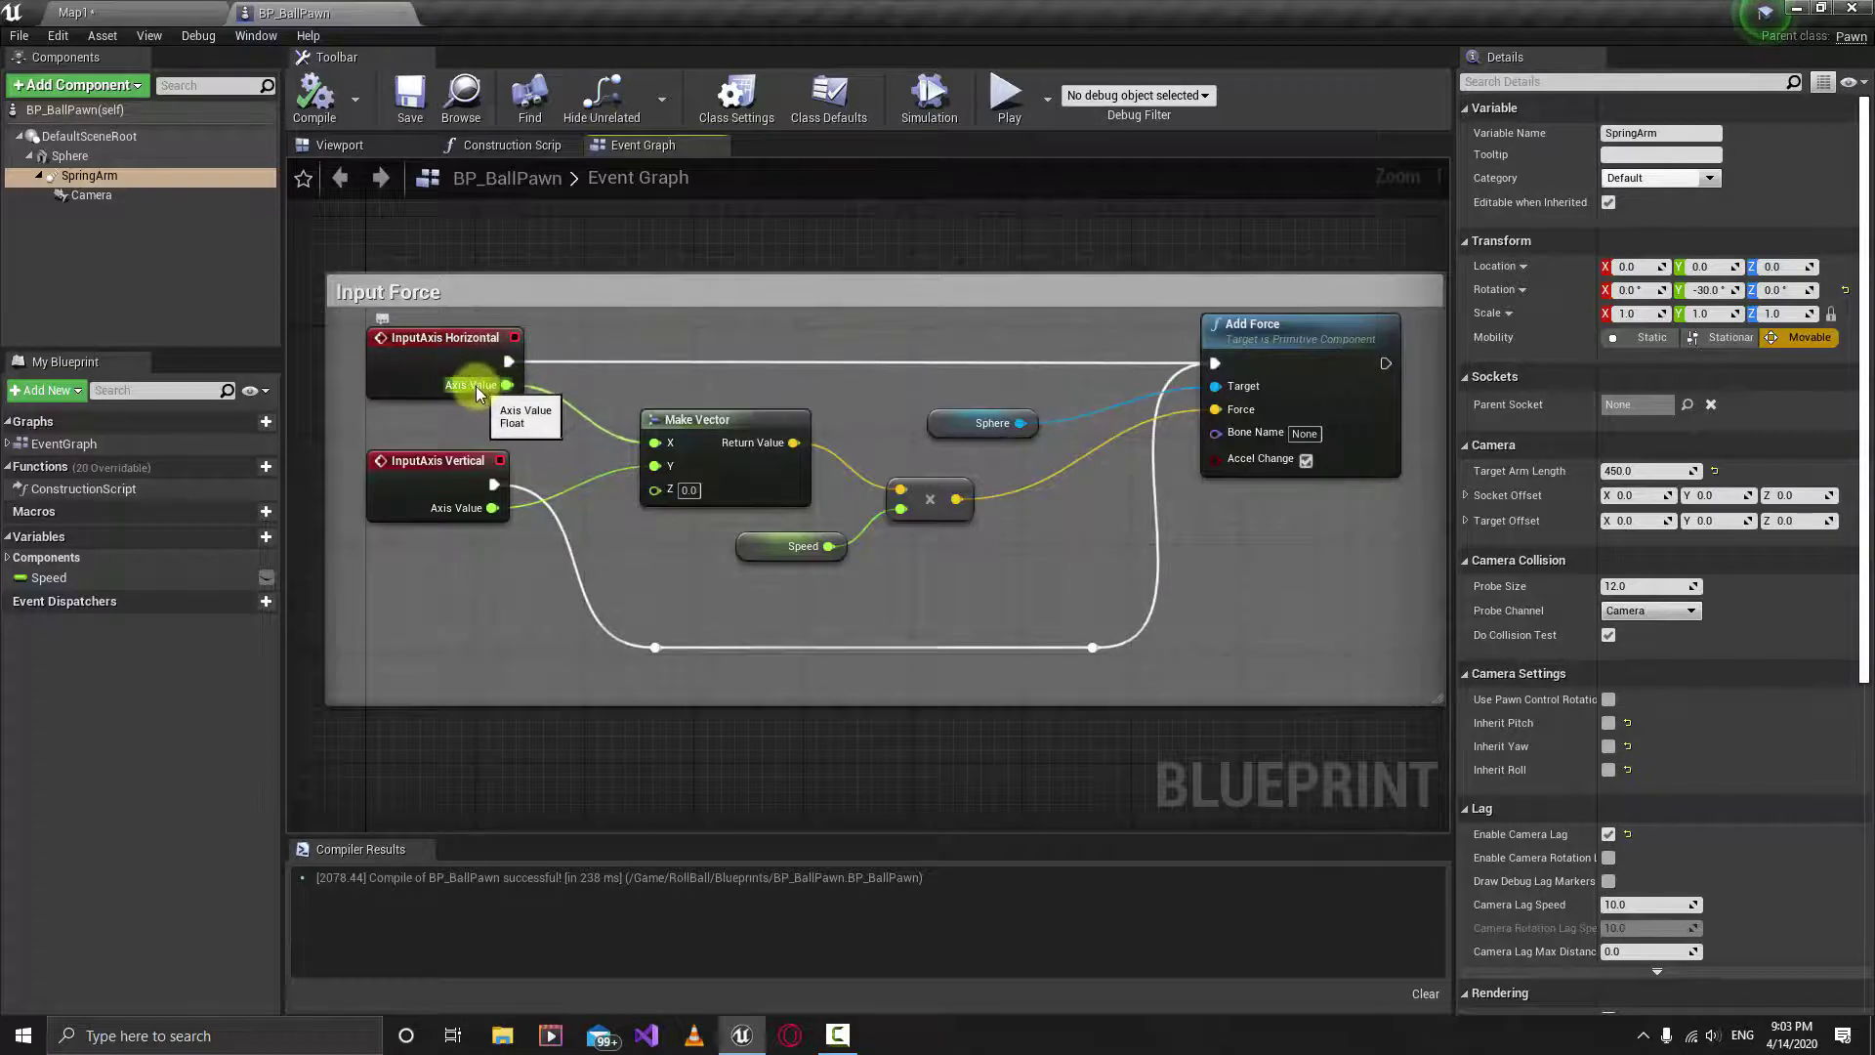
pyautogui.moveTo(508, 385); pyautogui.dragTo(511, 385)
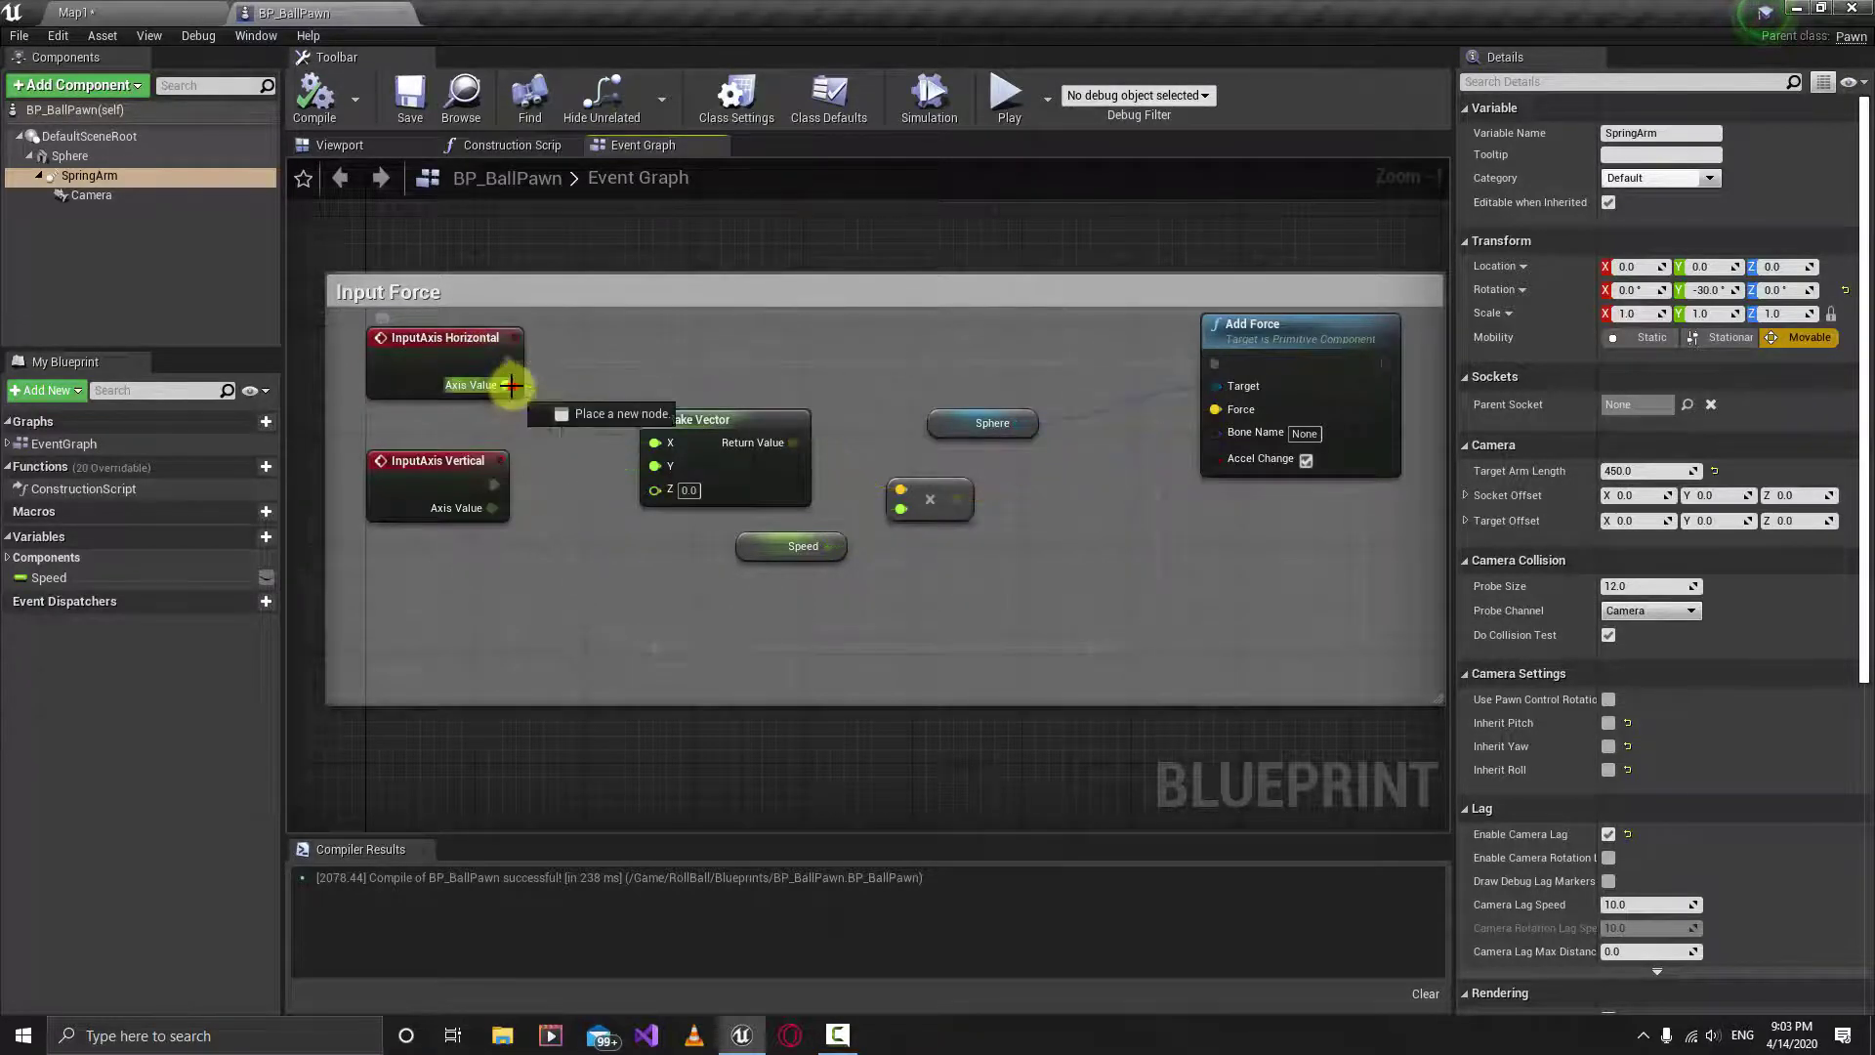
pyautogui.moveTo(660, 469); pyautogui.dragTo(660, 469)
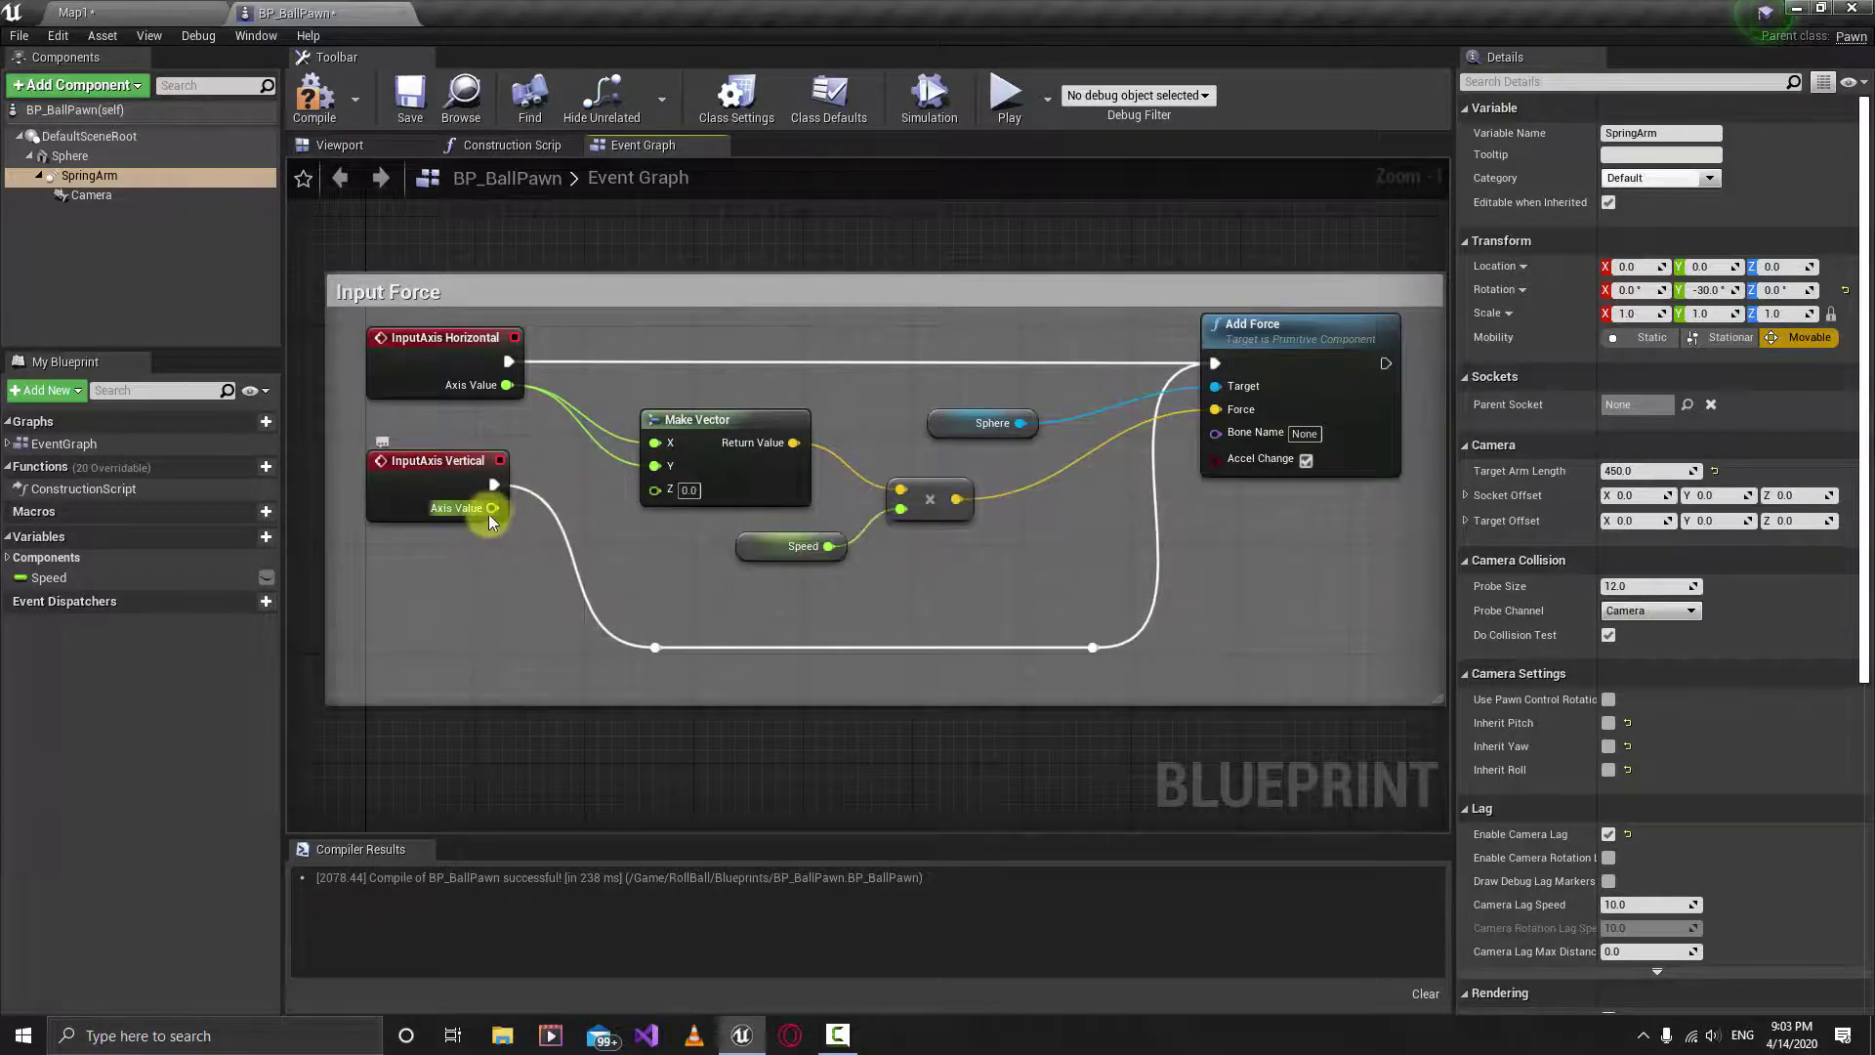
pyautogui.moveTo(491, 509); pyautogui.dragTo(670, 444)
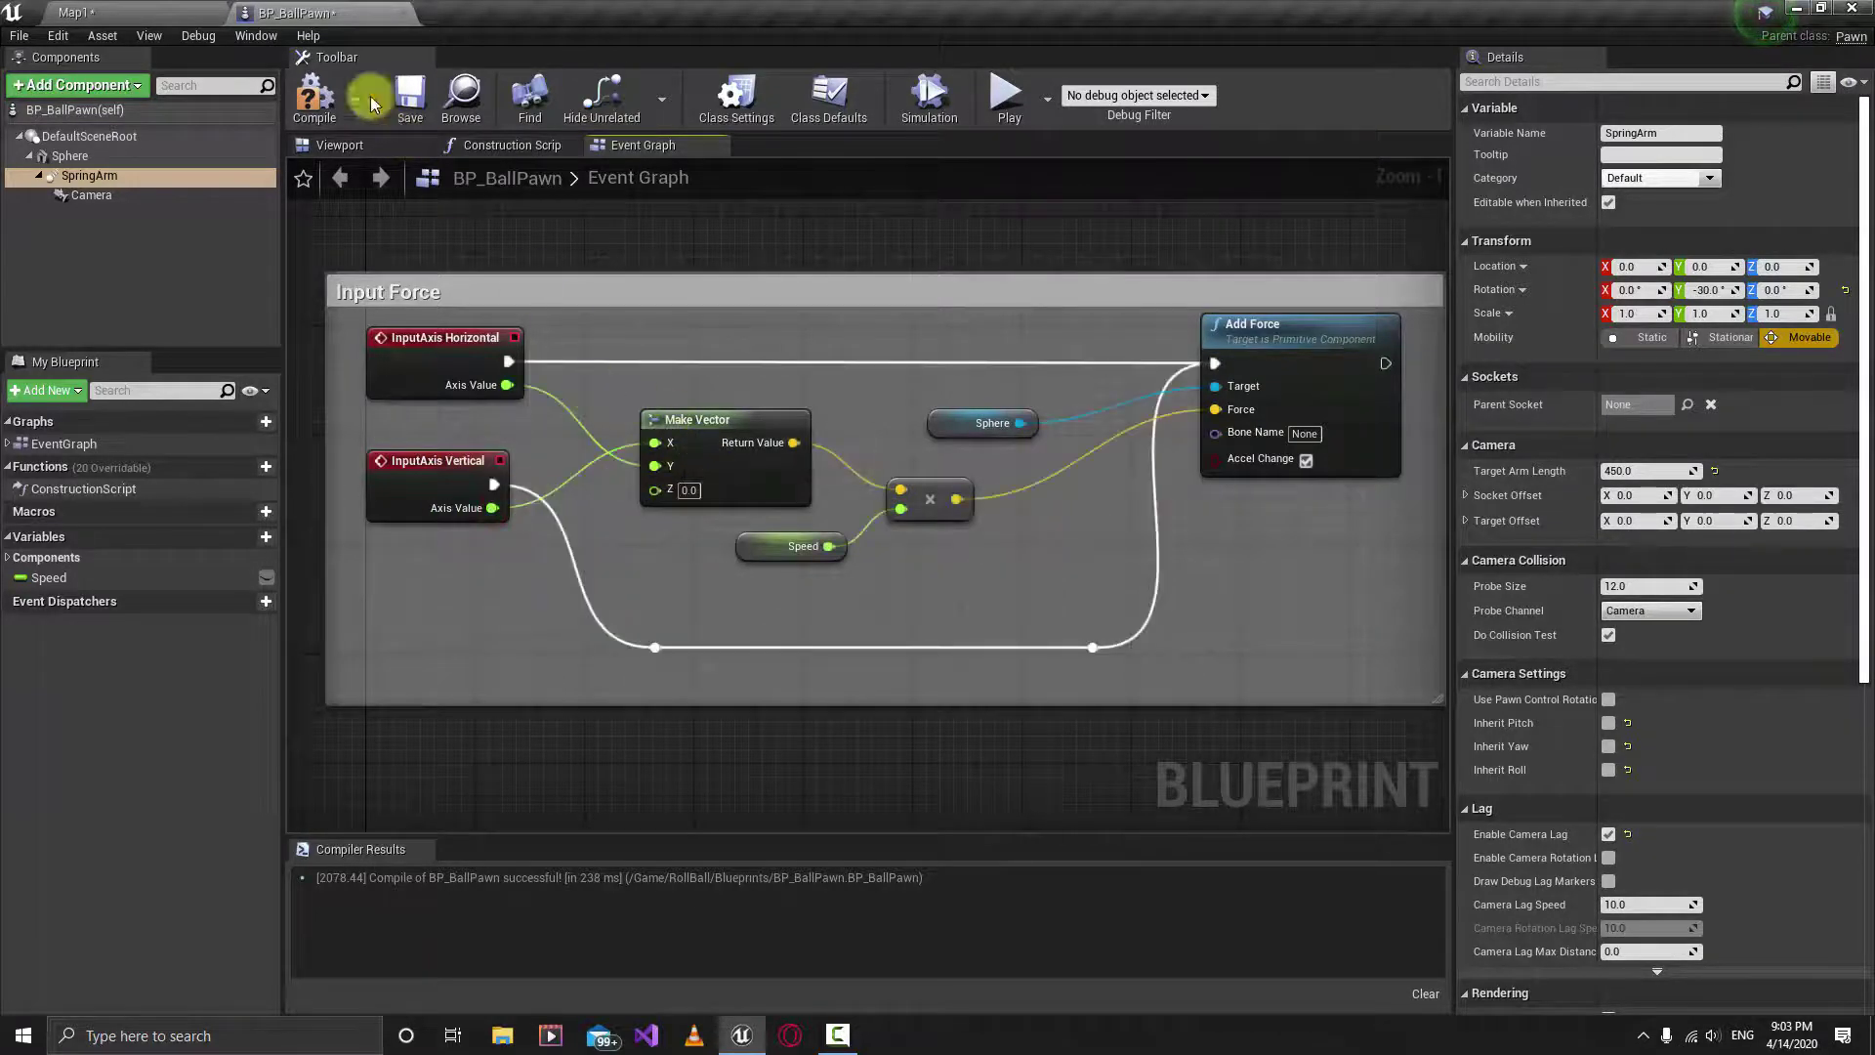
pyautogui.click(408, 94)
# Step: In the Map1 level, move the Player Start to about X -80 and Y 50, keeping its height, and save the map
pyautogui.click(141, 12)
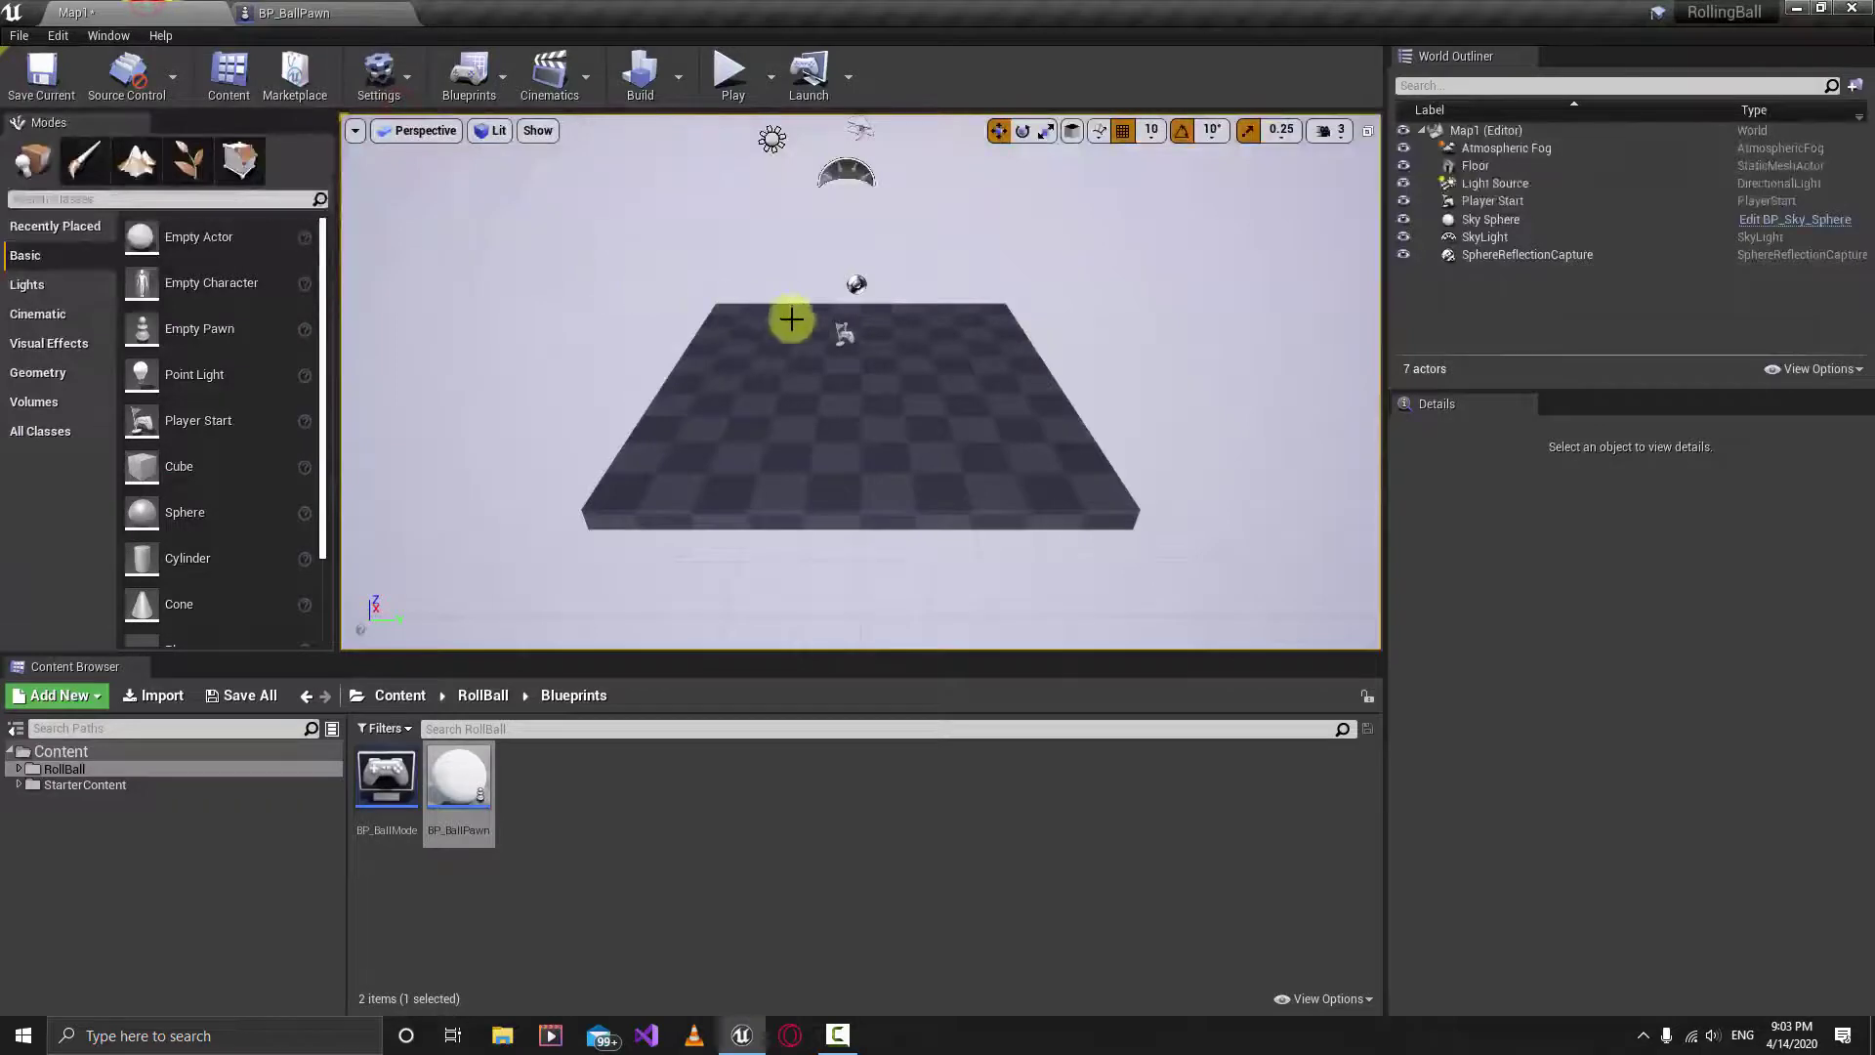
pyautogui.click(848, 338)
pyautogui.moveTo(859, 340); pyautogui.dragTo(930, 339, button='right')
pyautogui.press('w')
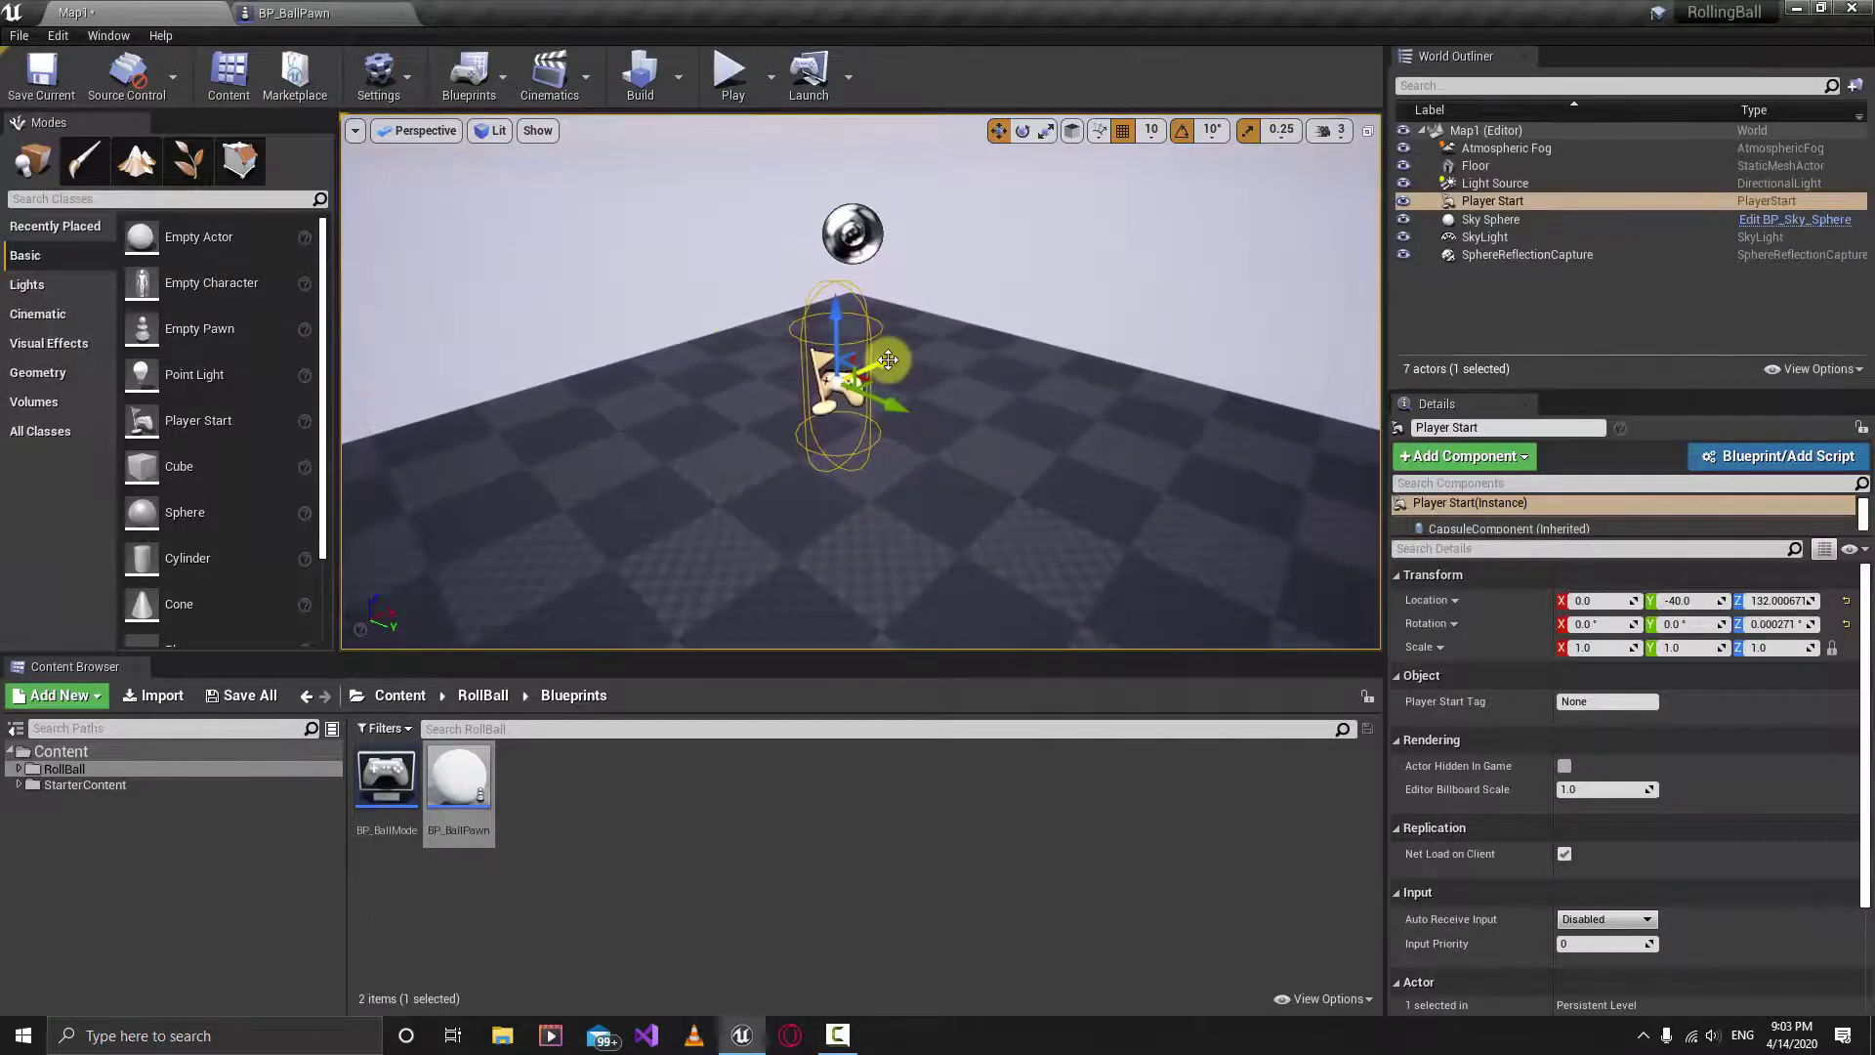
pyautogui.moveTo(888, 360); pyautogui.dragTo(833, 421)
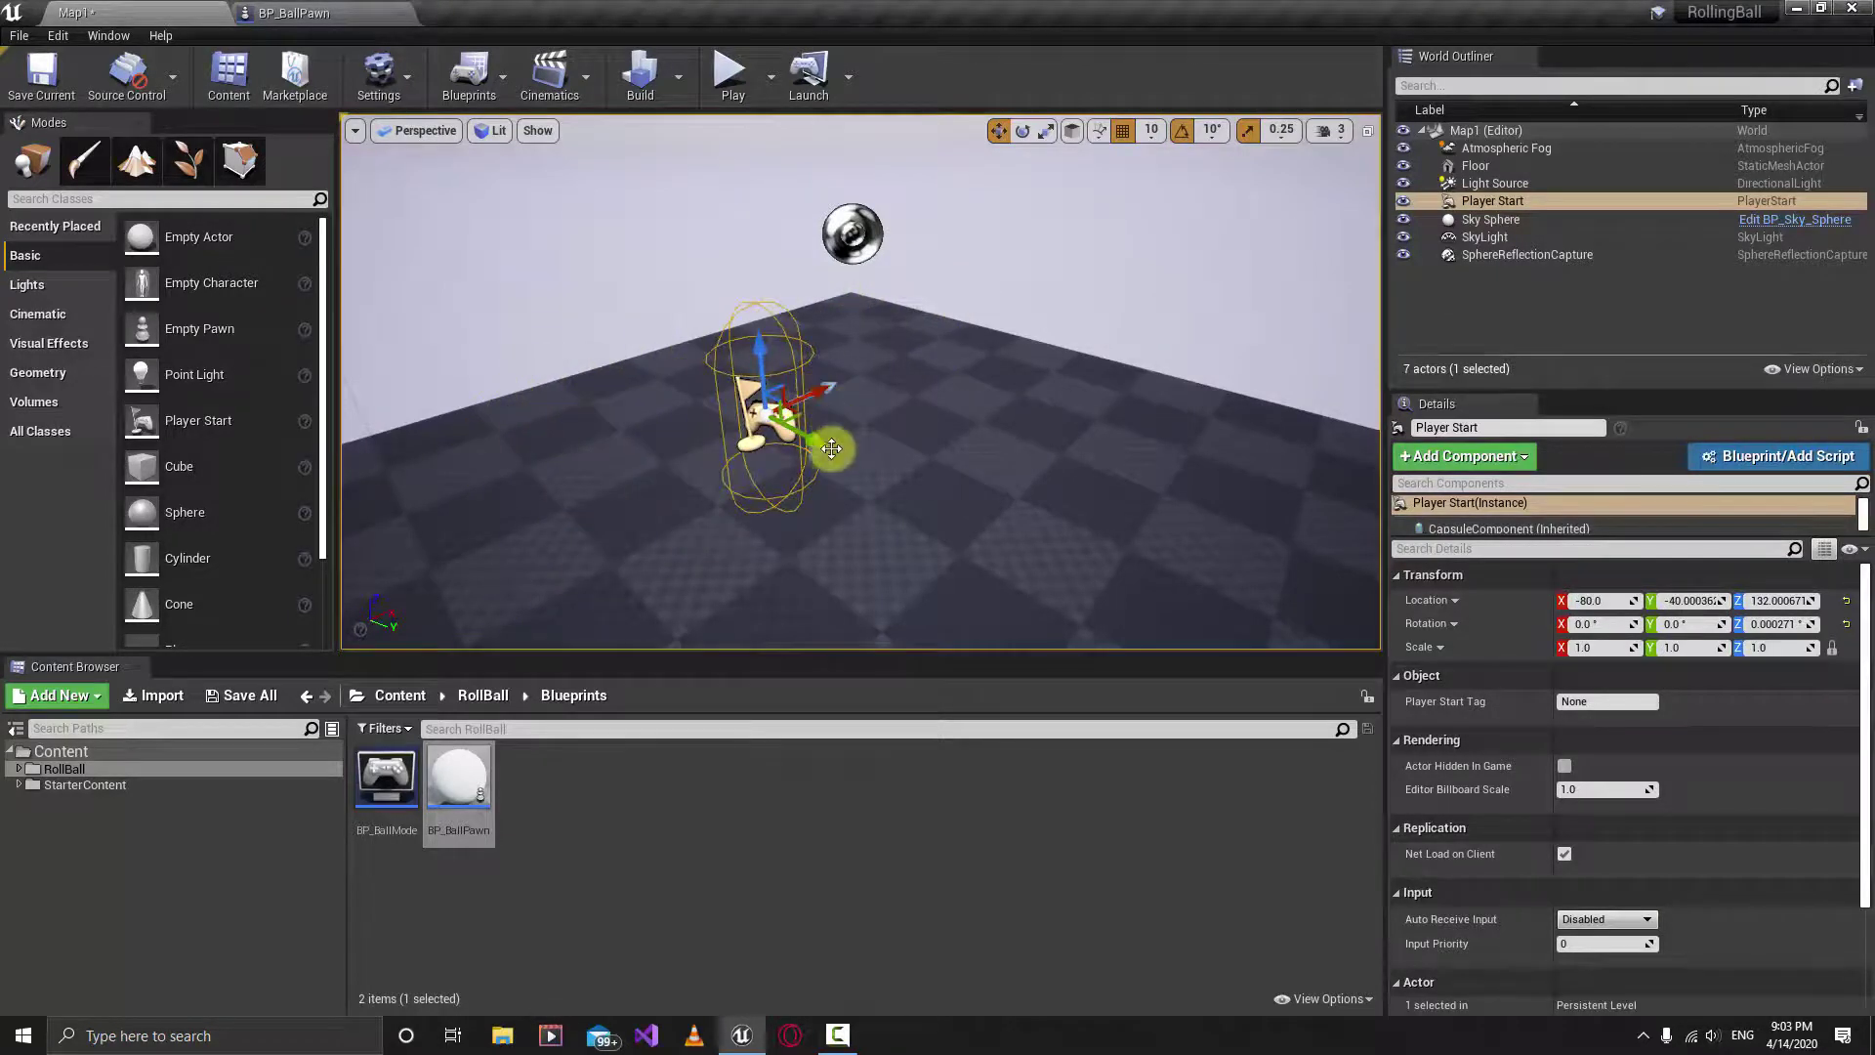
pyautogui.moveTo(815, 445); pyautogui.dragTo(914, 519)
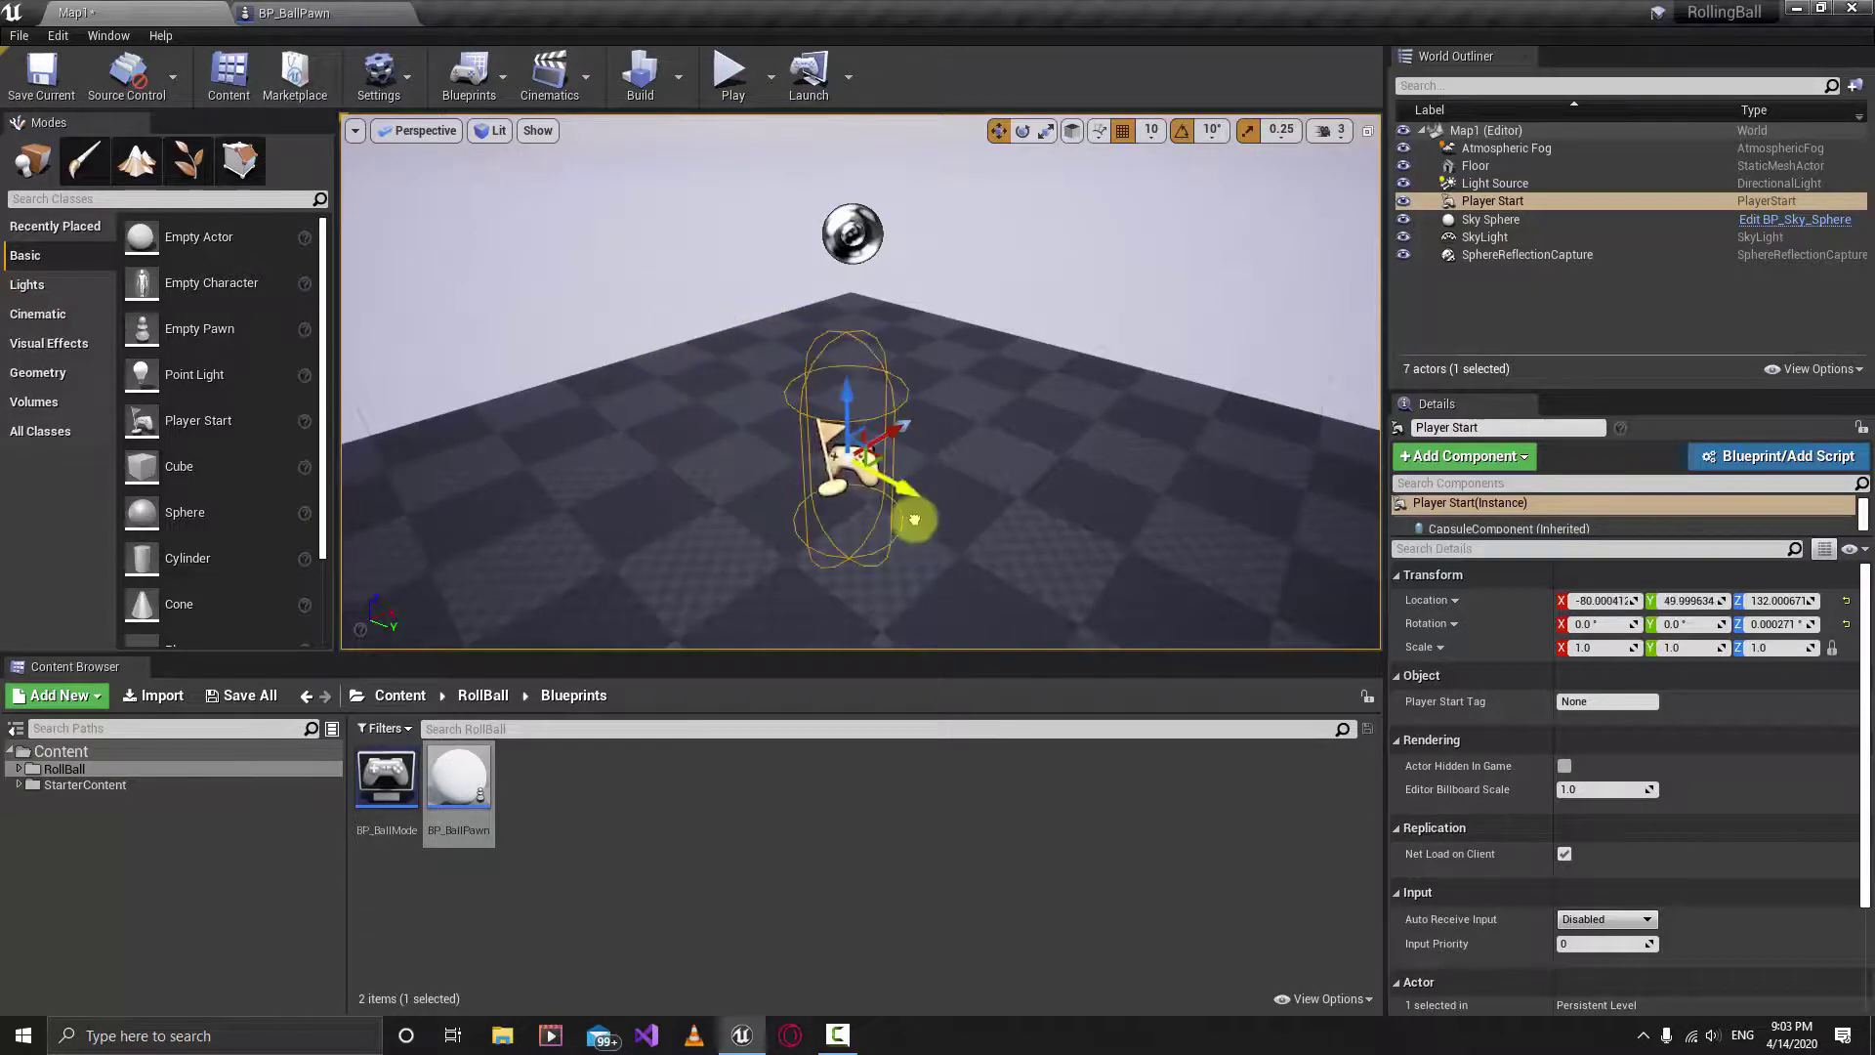
pyautogui.click(41, 73)
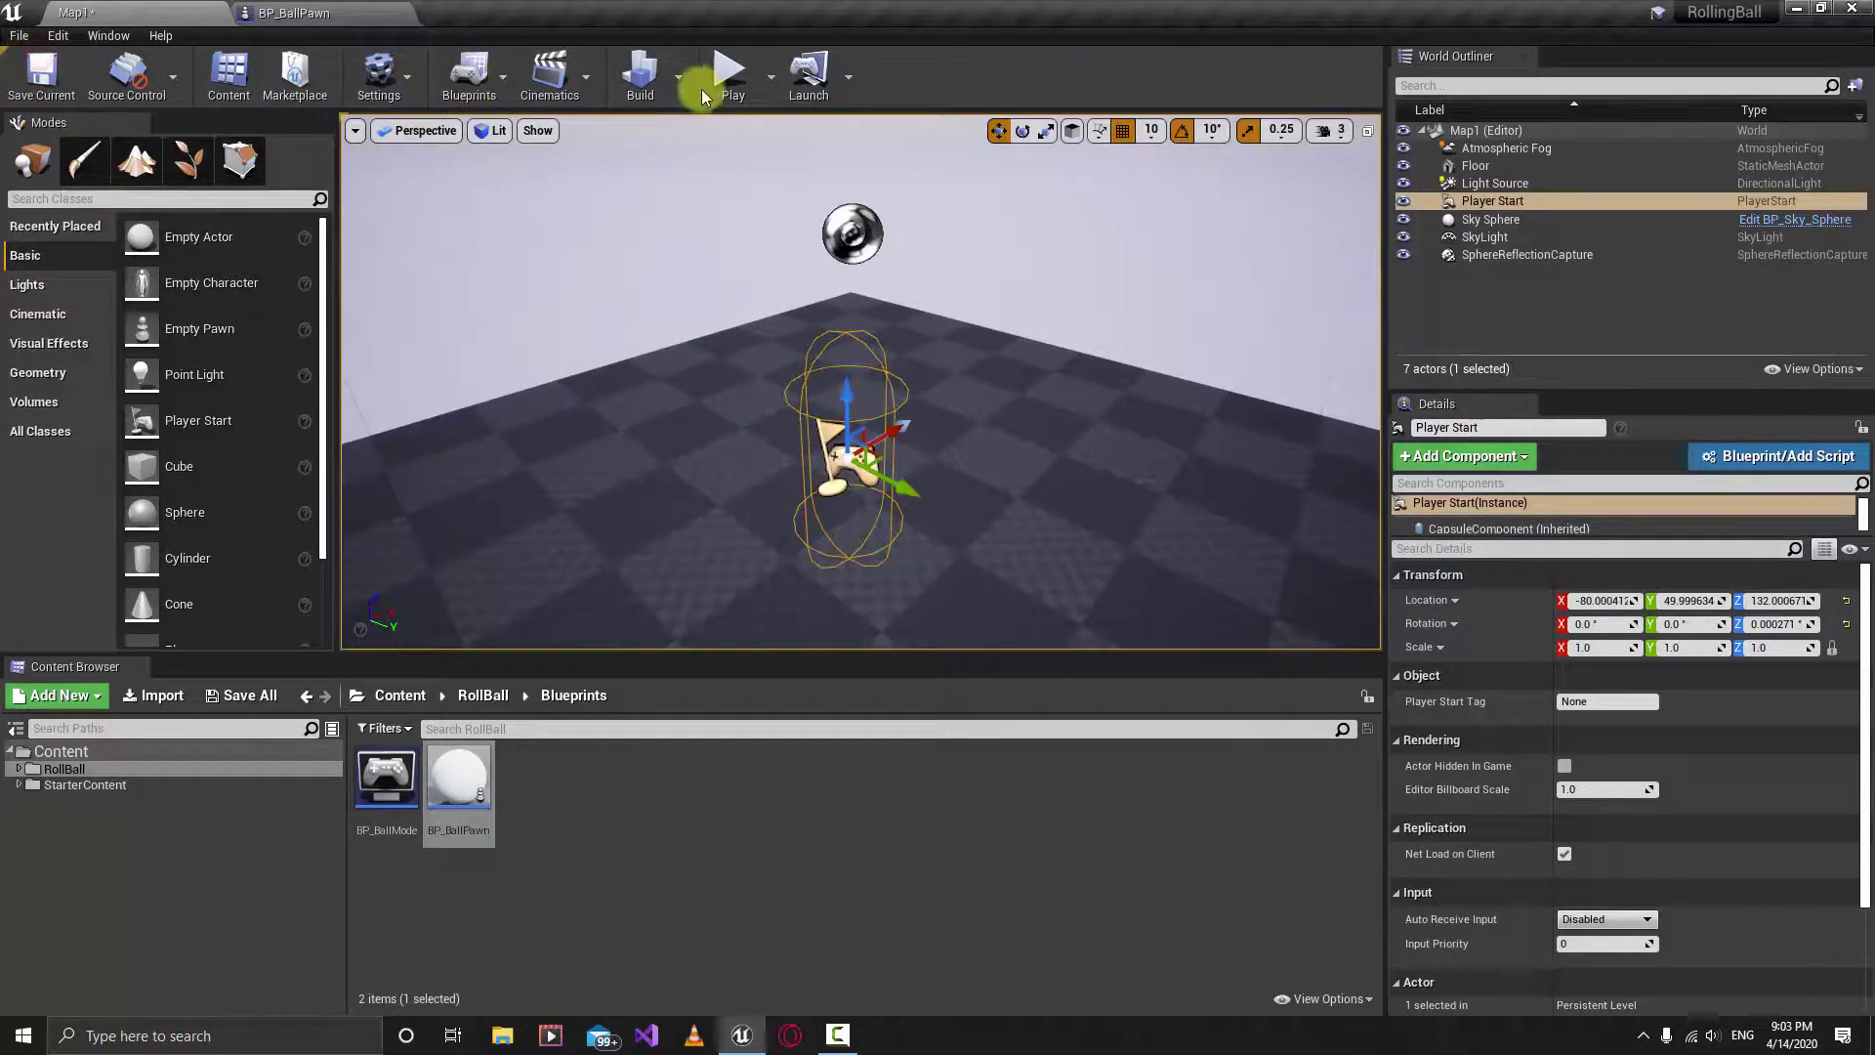
# Step: Play-test the level, rolling the ball forward, backward and to both sides to check the swapped movement axes
pyautogui.click(729, 76)
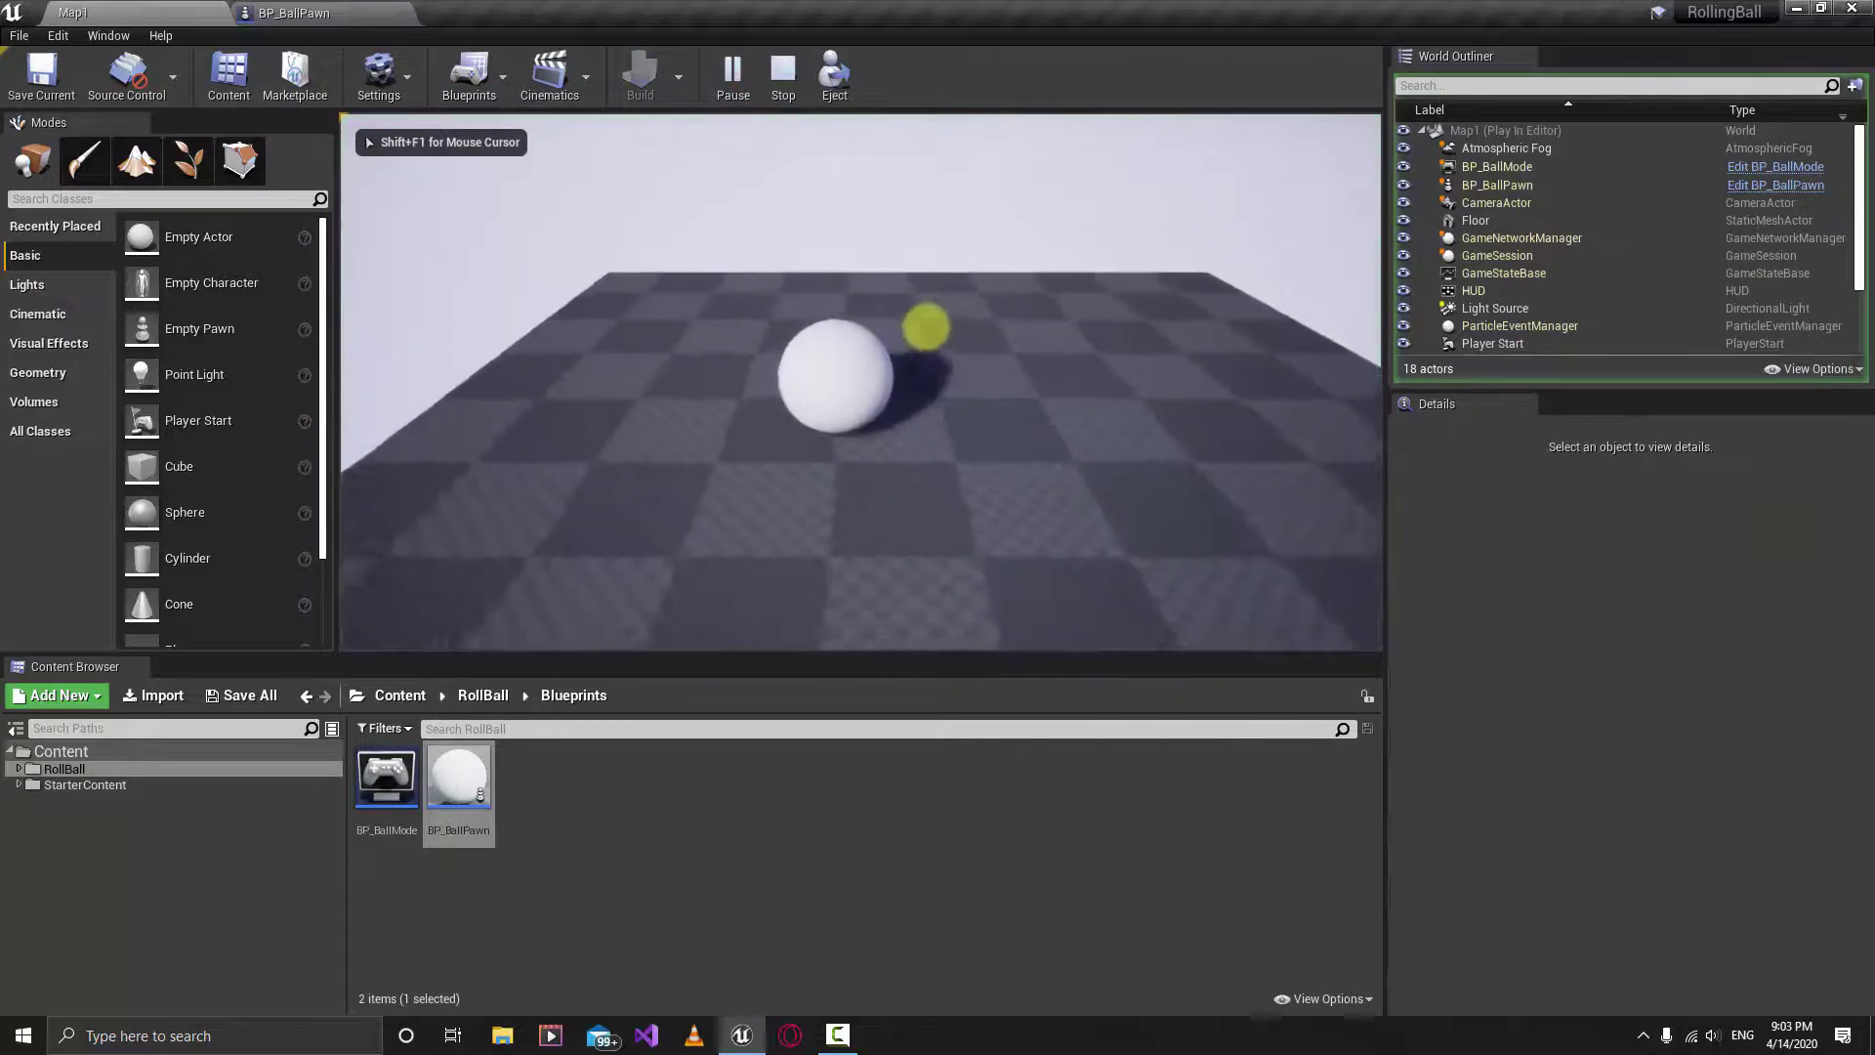
pyautogui.press('d')
pyautogui.press('w')
pyautogui.press('a')
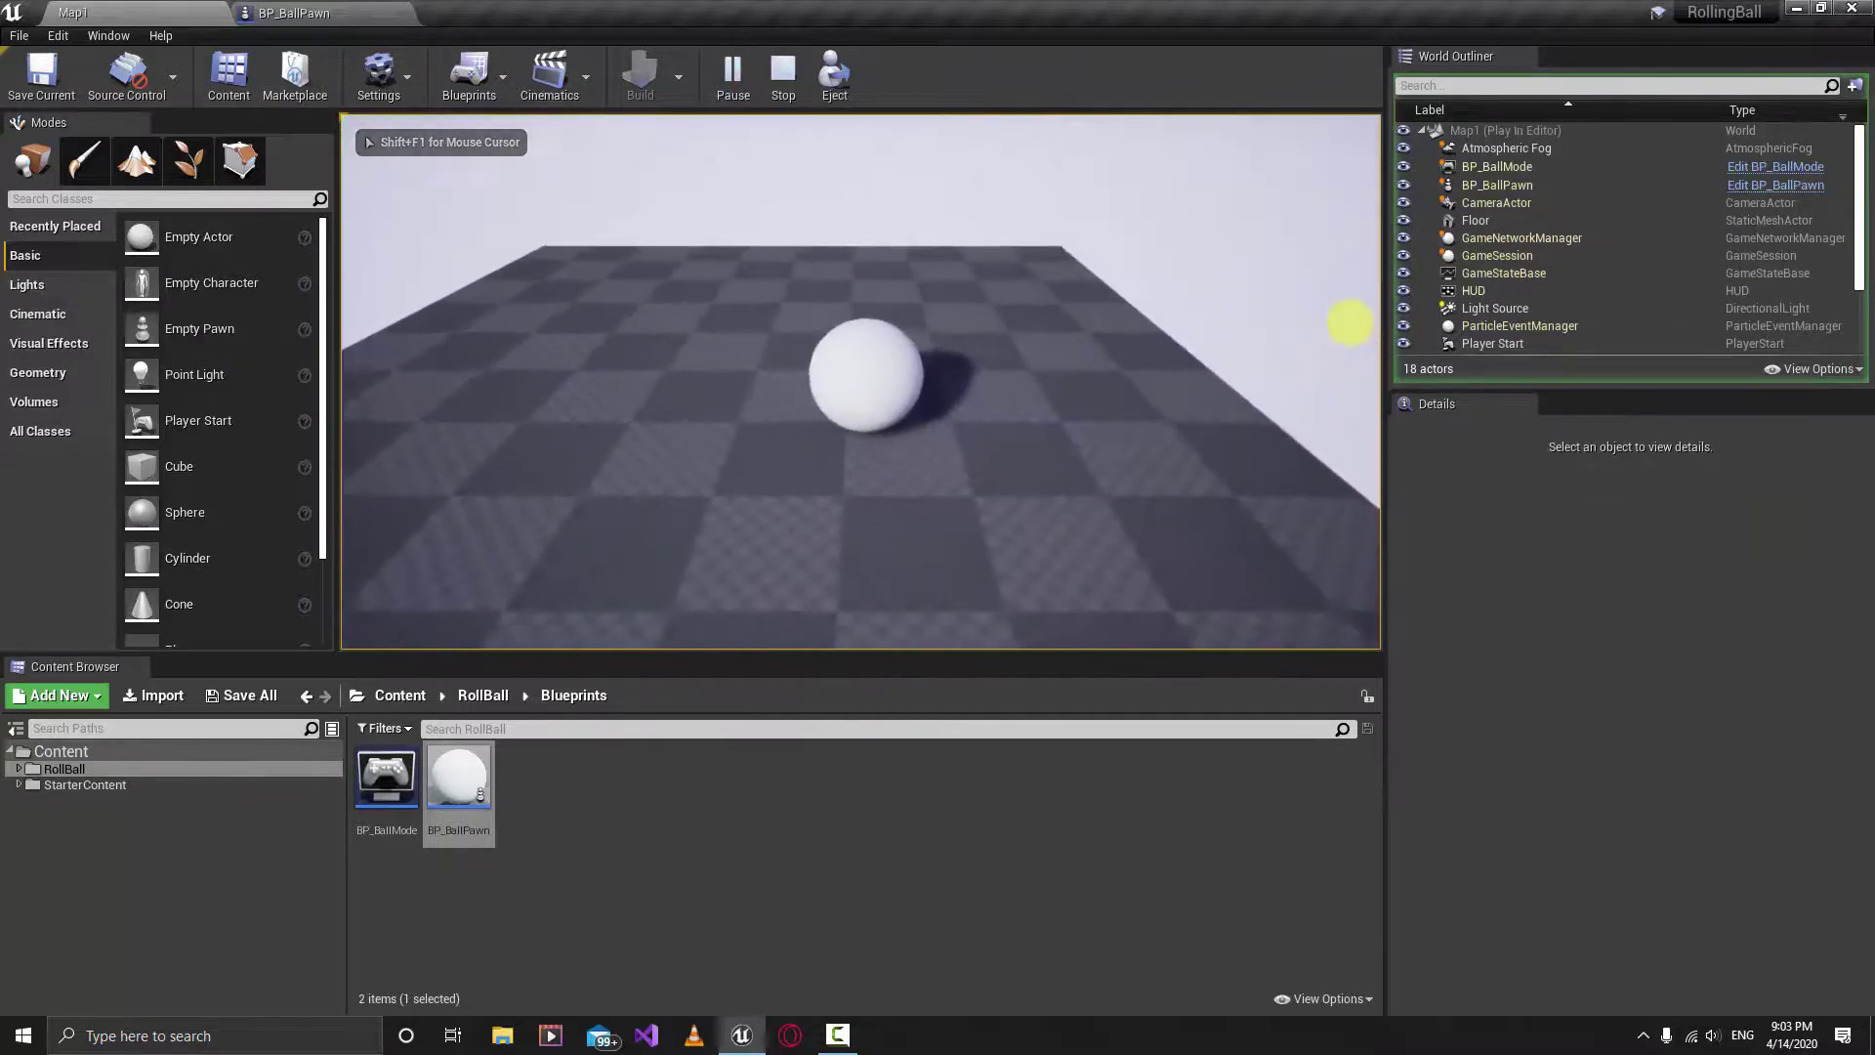
pyautogui.press('s')
pyautogui.press('d')
pyautogui.press('a')
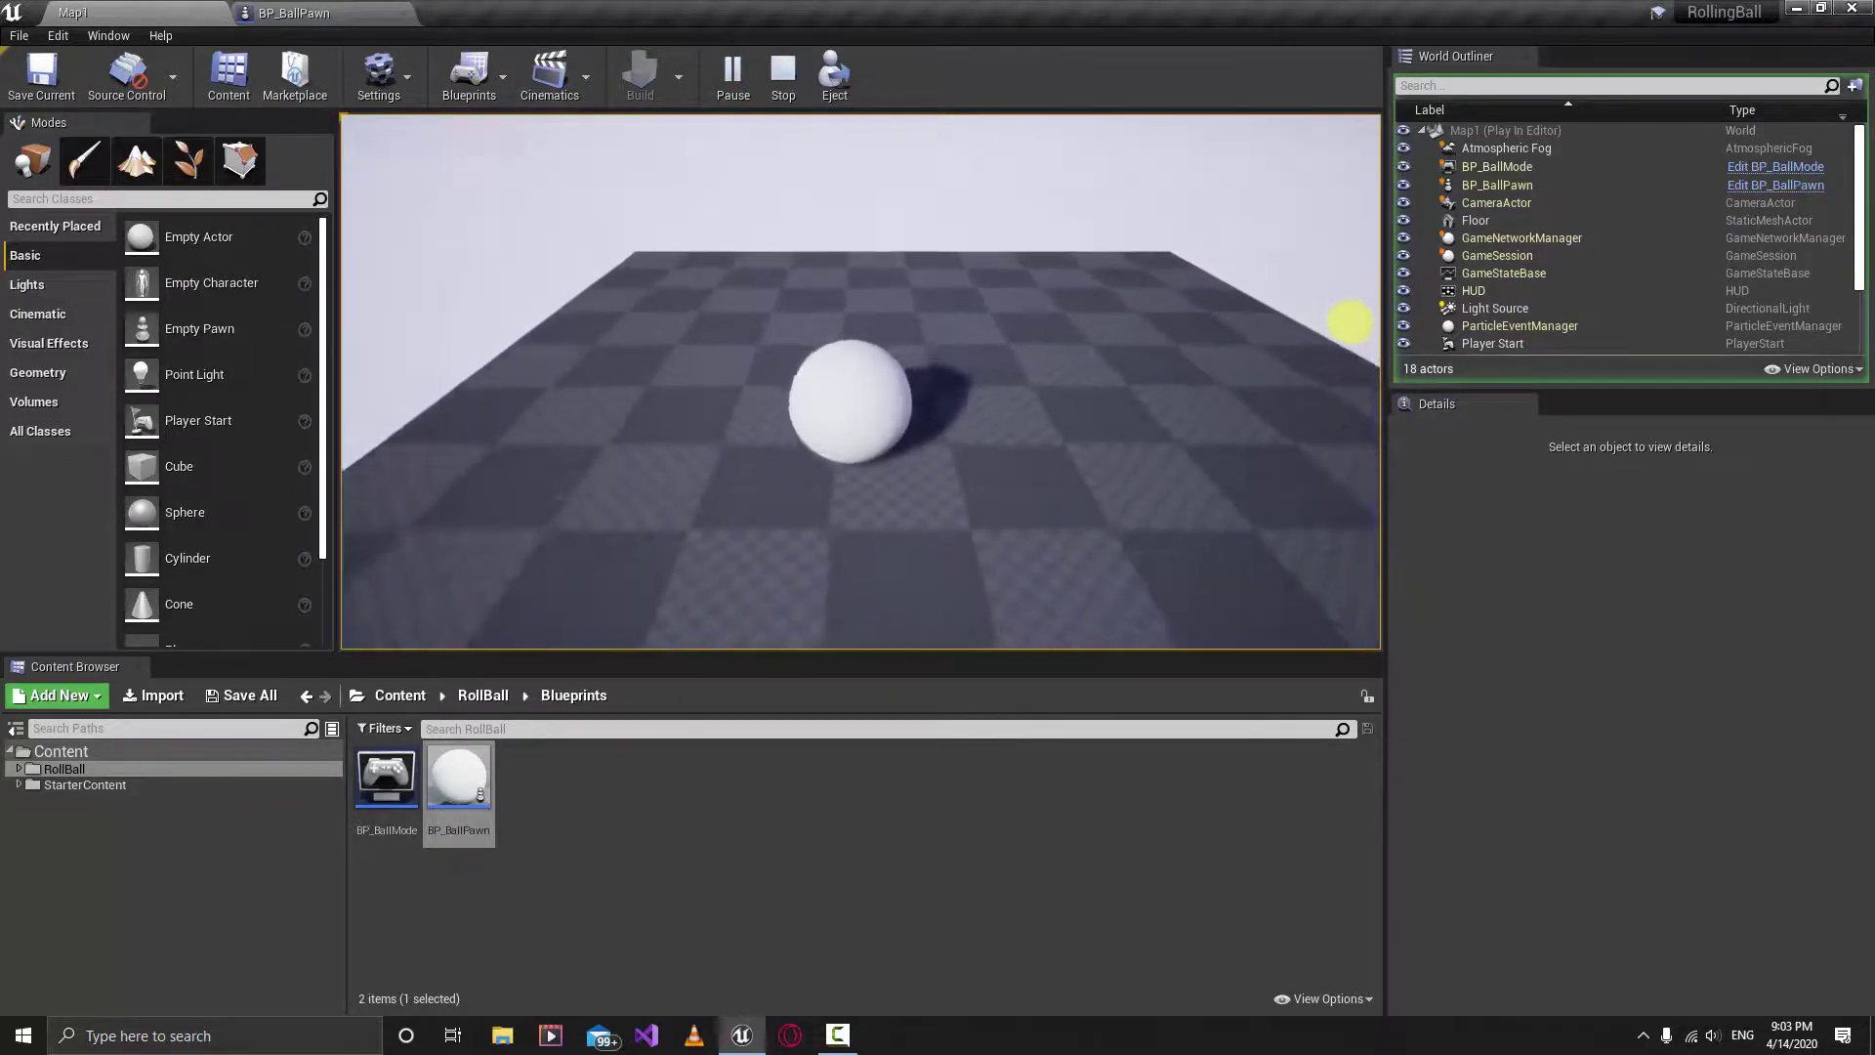
pyautogui.press('d')
pyautogui.press('w')
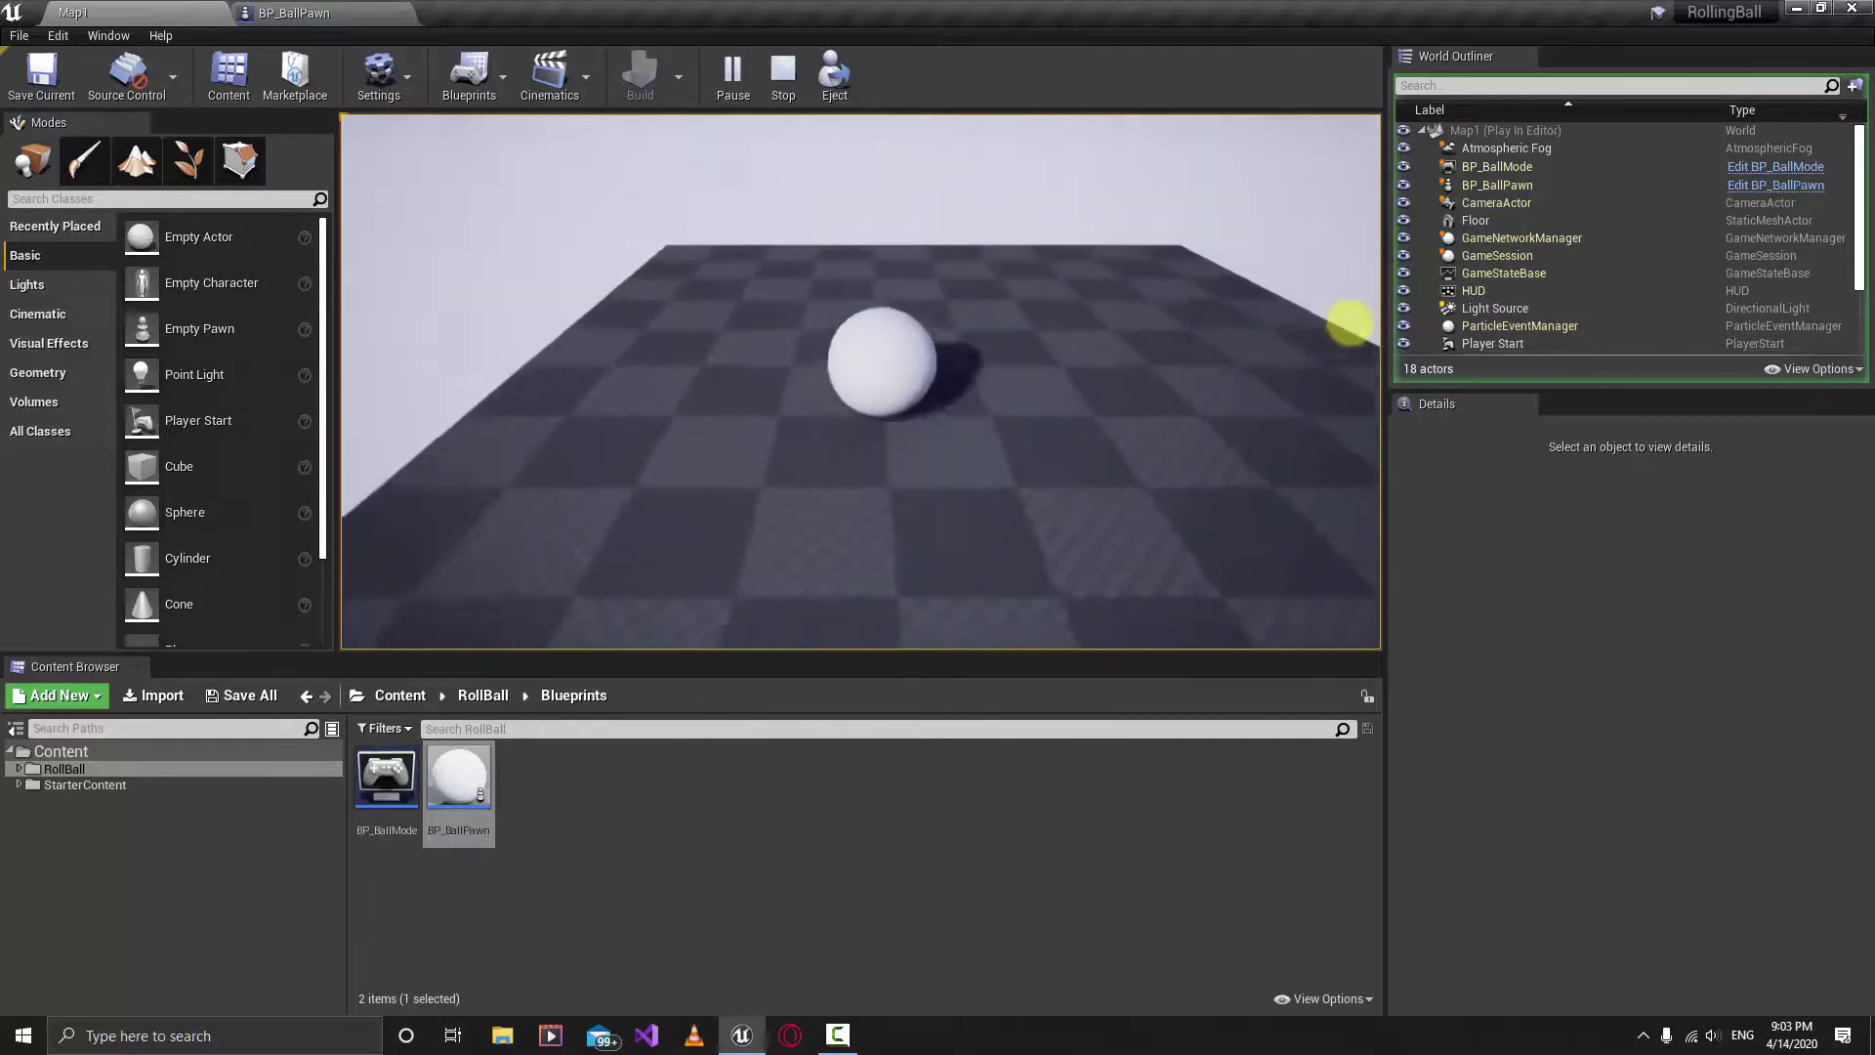